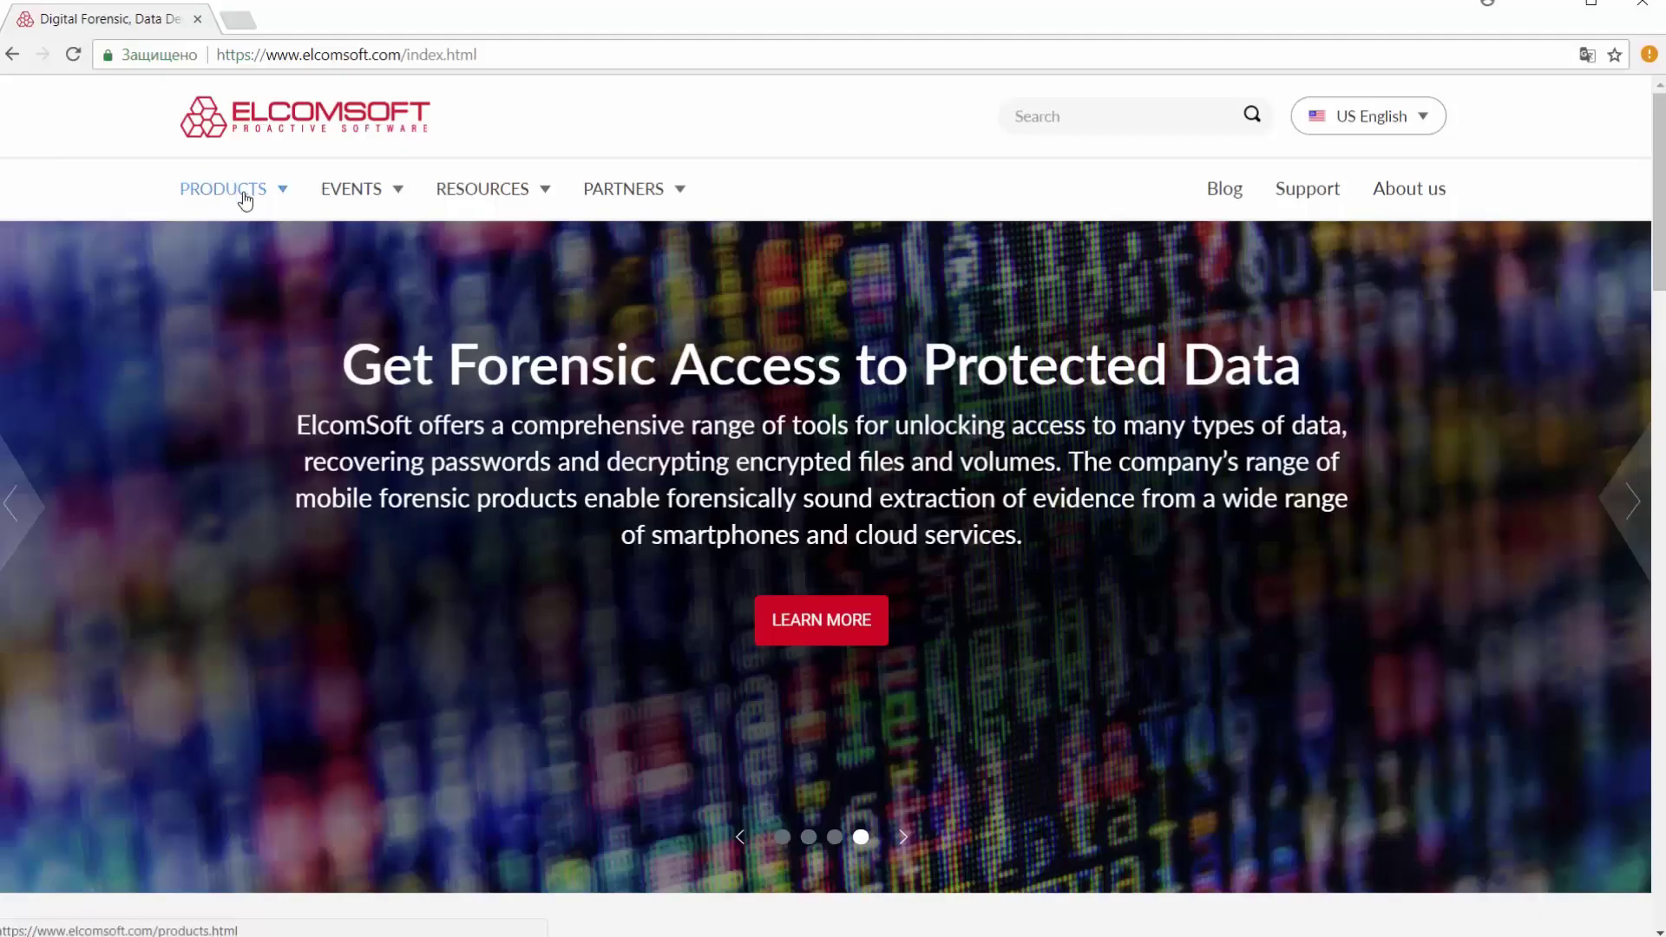
Step: Go from Products > All Products to the business products and open the Forensic Disk Decryptor page
mouse_move(249, 195)
click(260, 384)
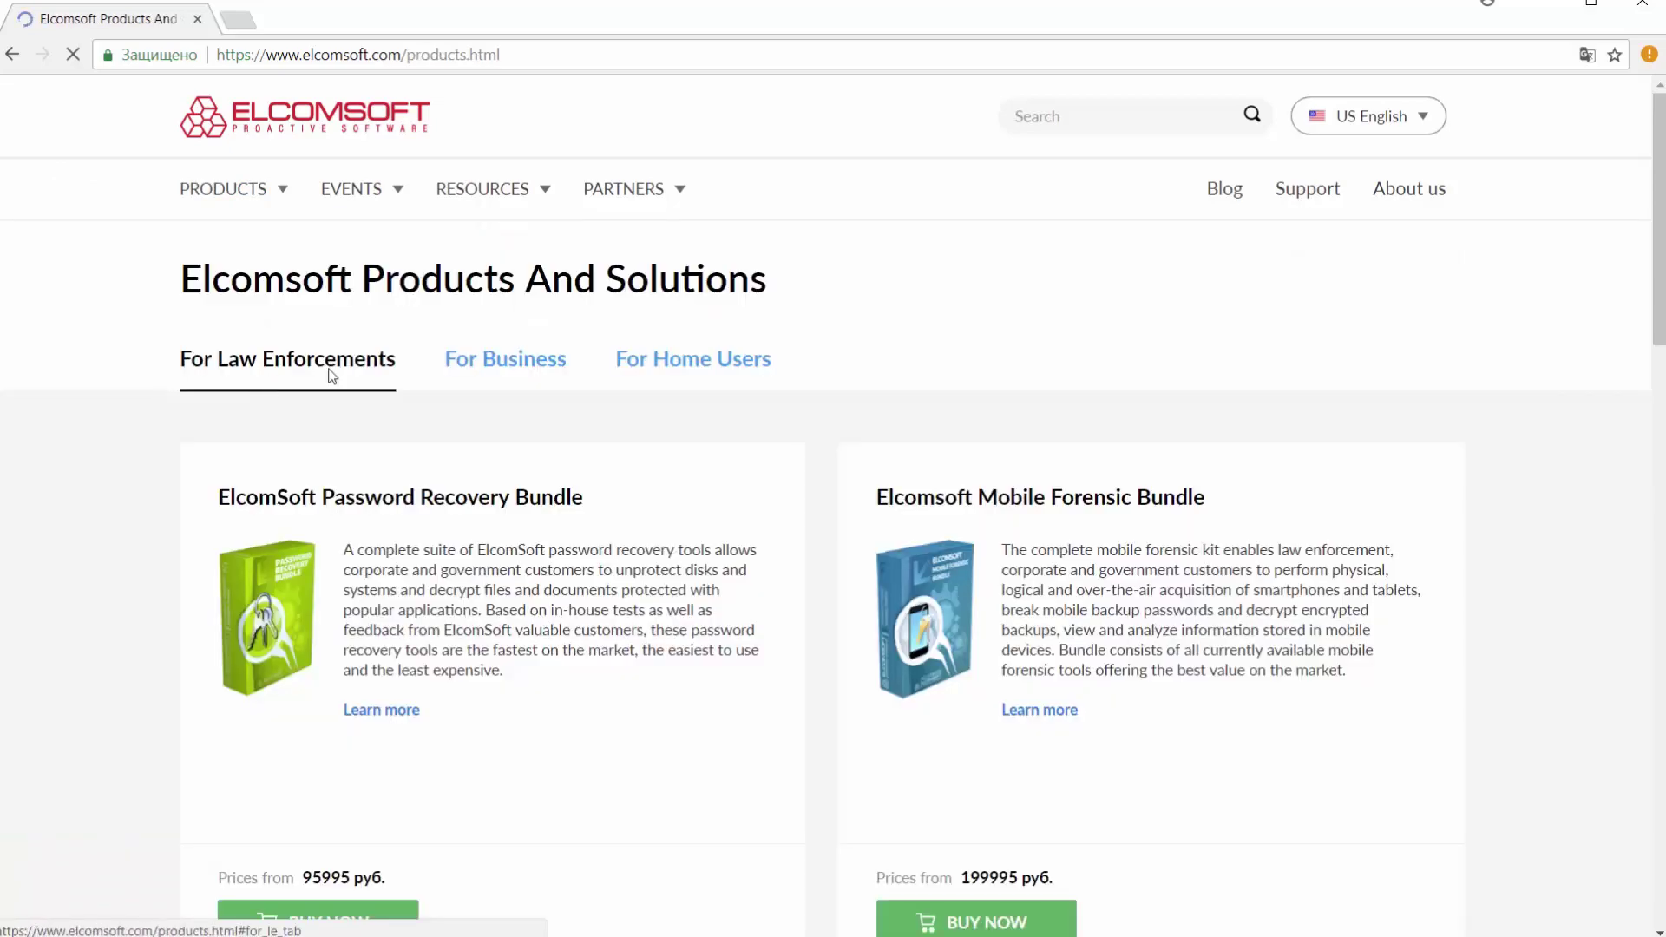
click(506, 360)
scroll(712, 505, down, 20)
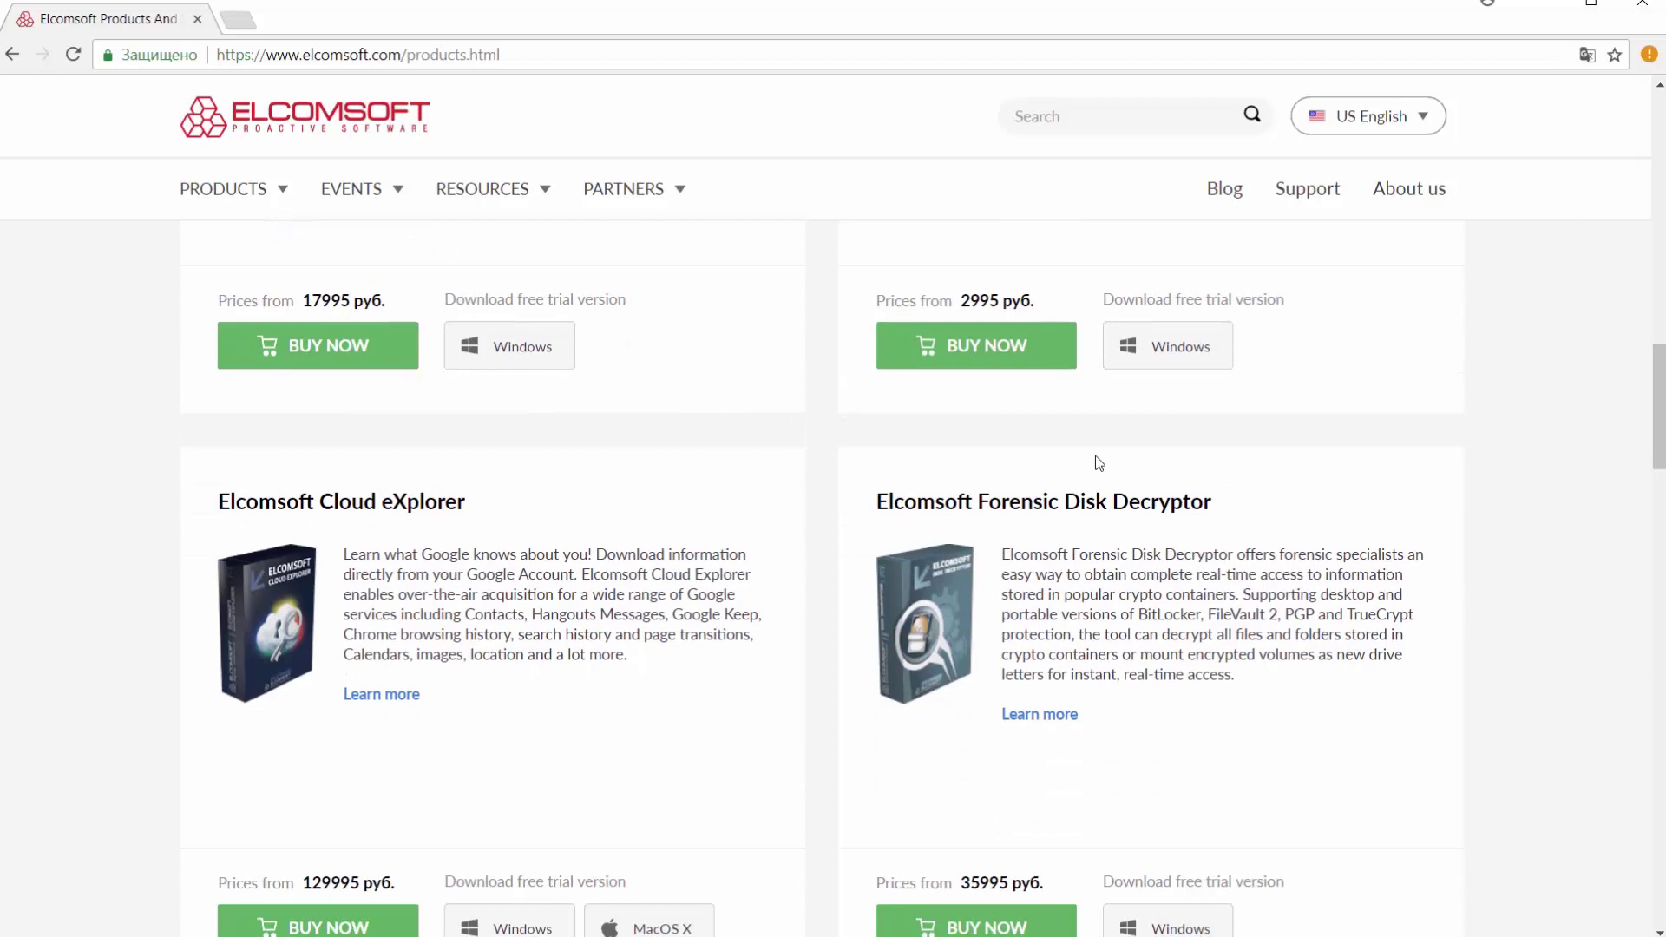
click(1070, 722)
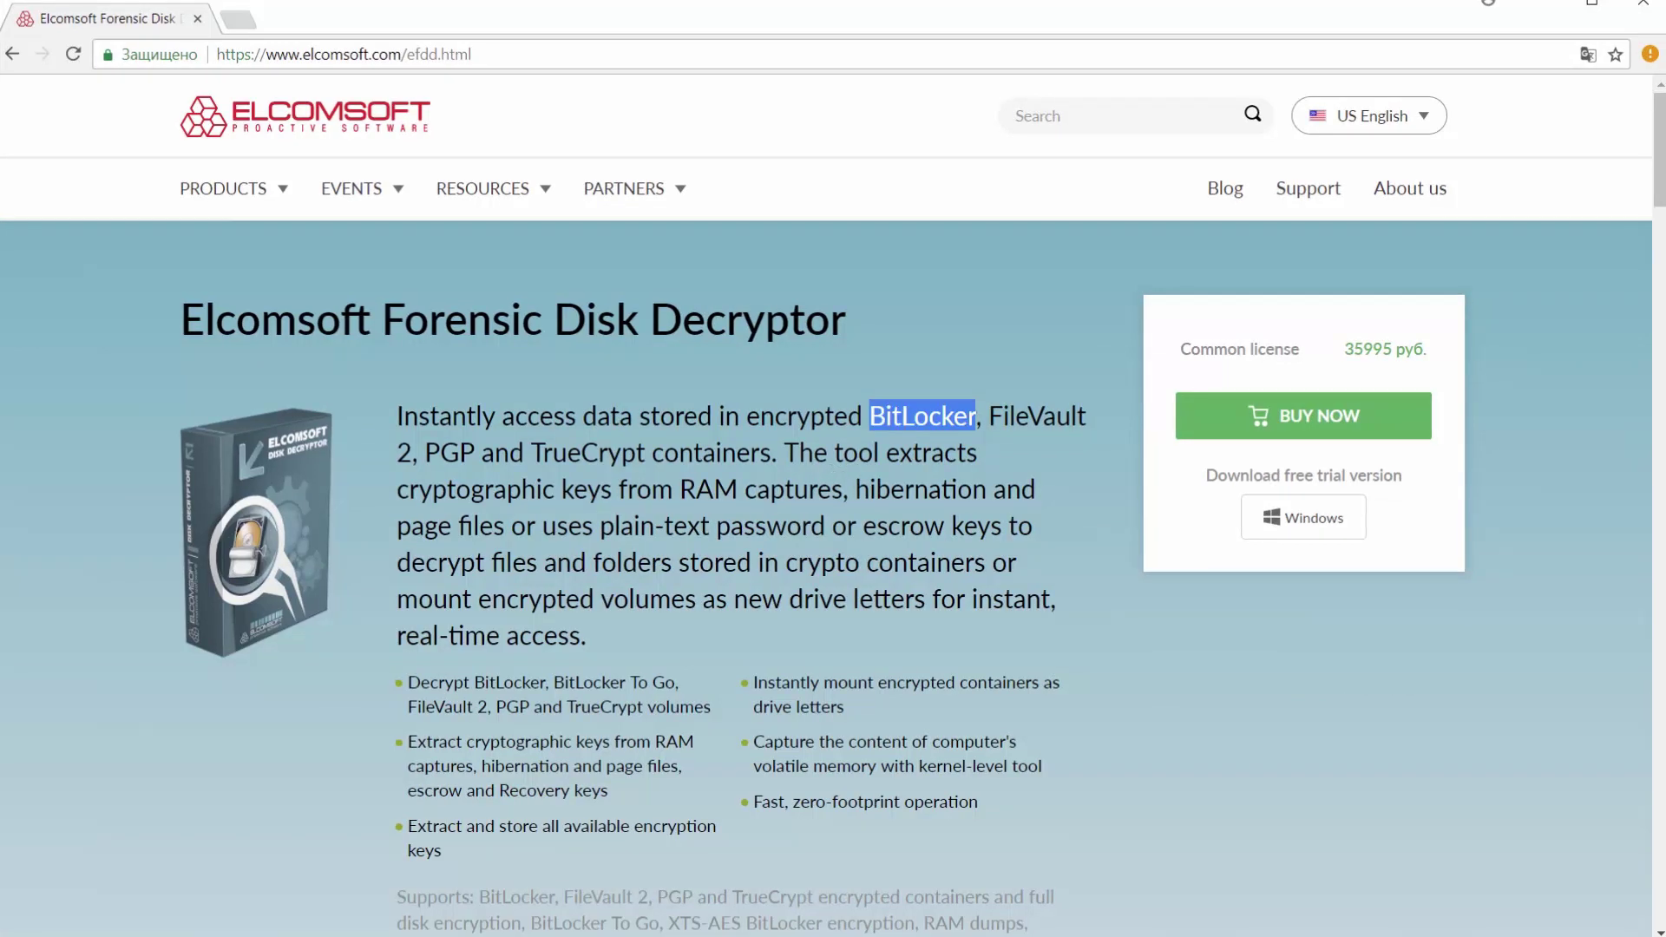
Step: Highlight the words TrueCrypt and PGP in the product introduction
double_click(587, 452)
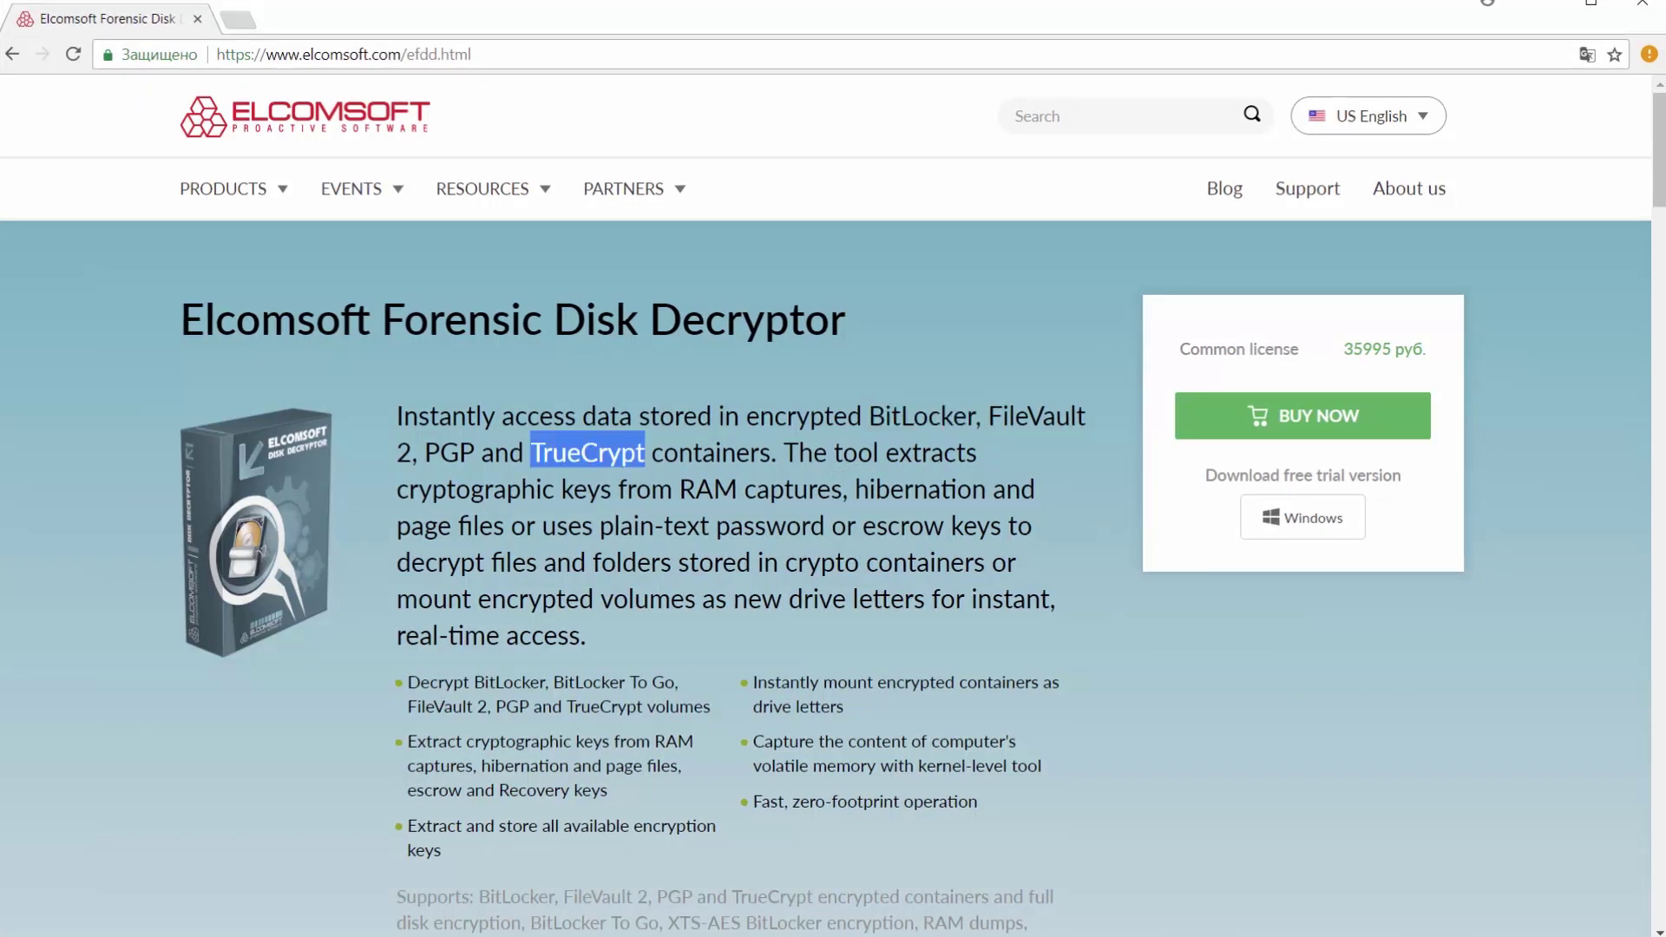
double_click(450, 452)
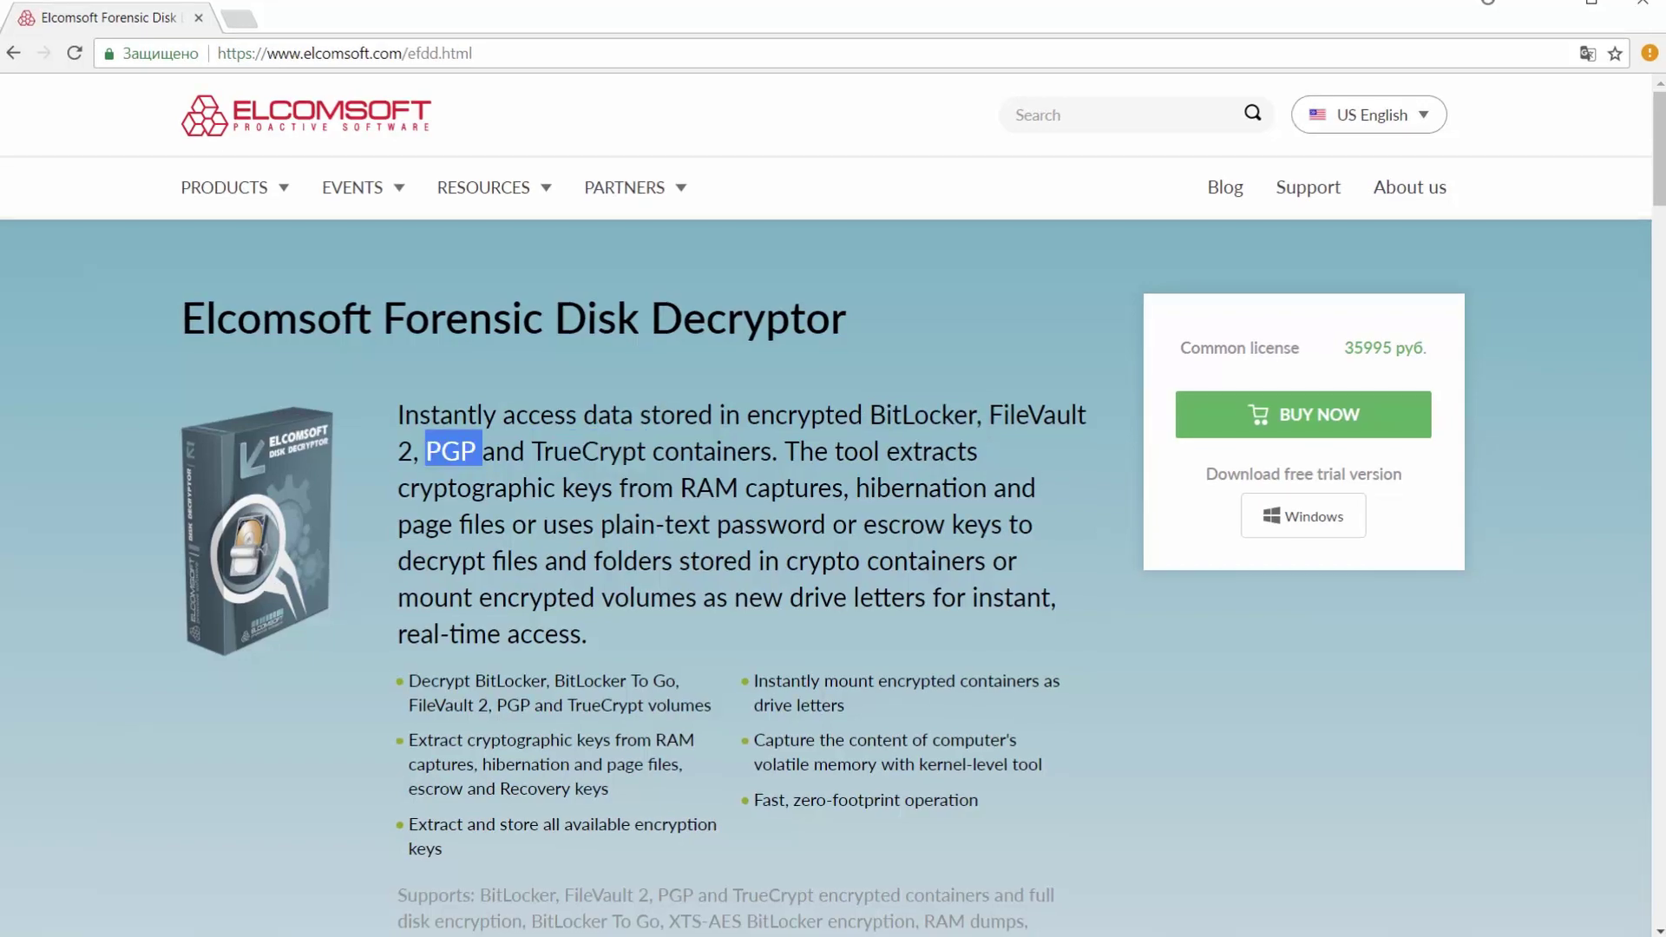
scroll(1454, 657, down, 10)
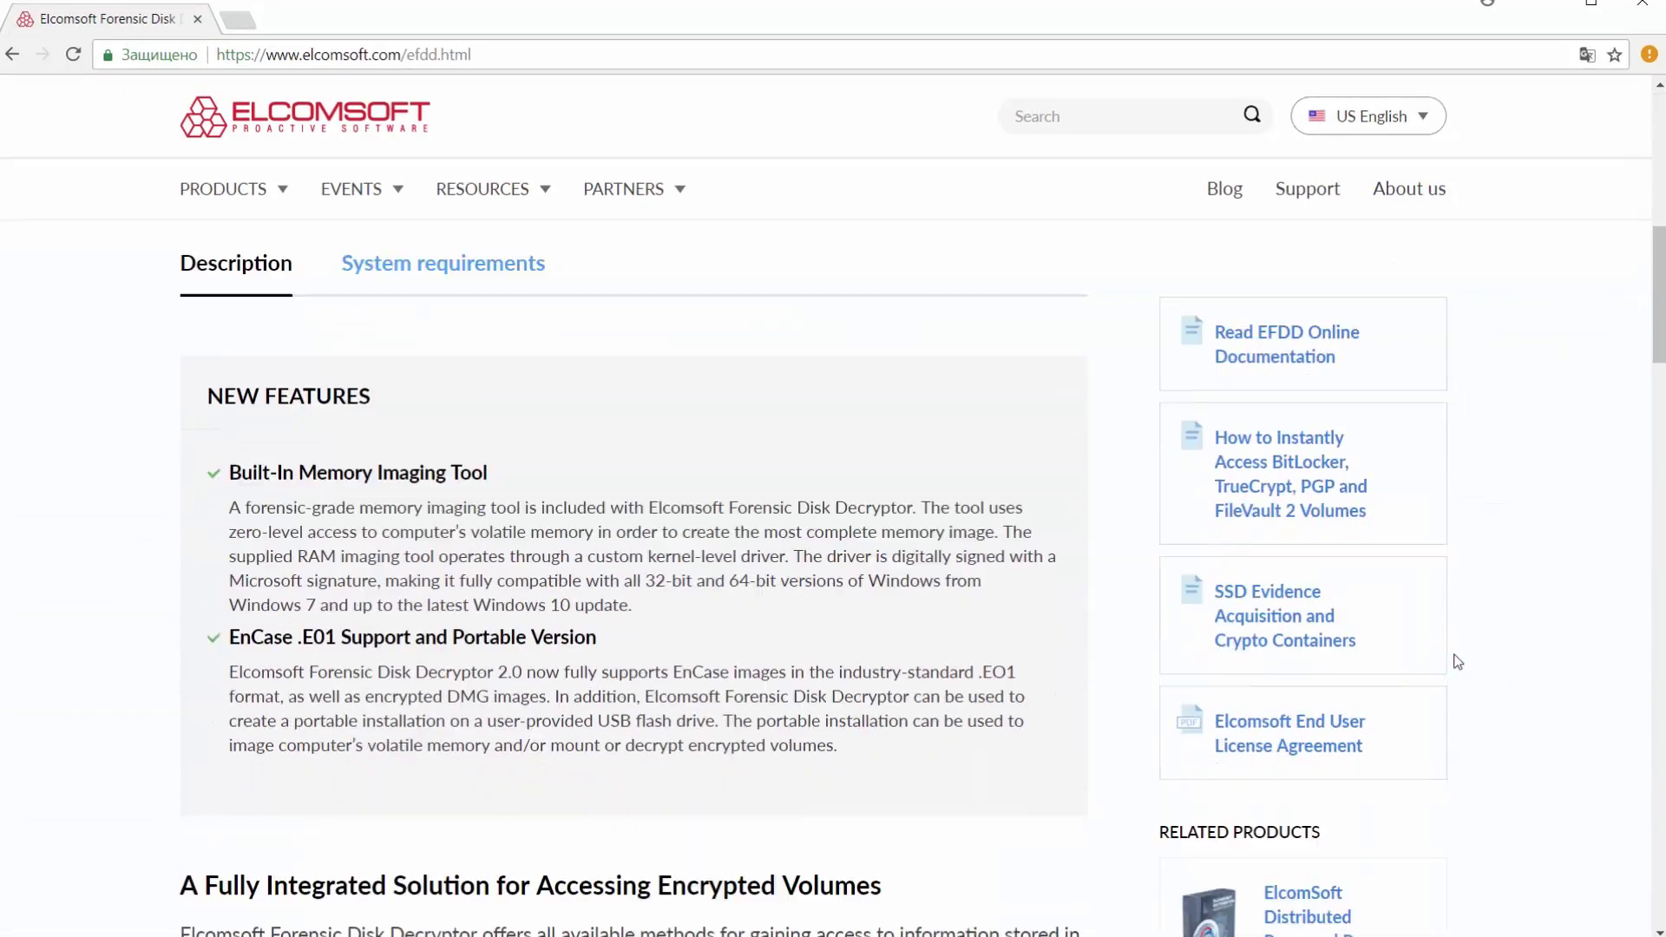
scroll(1457, 662, down, 14)
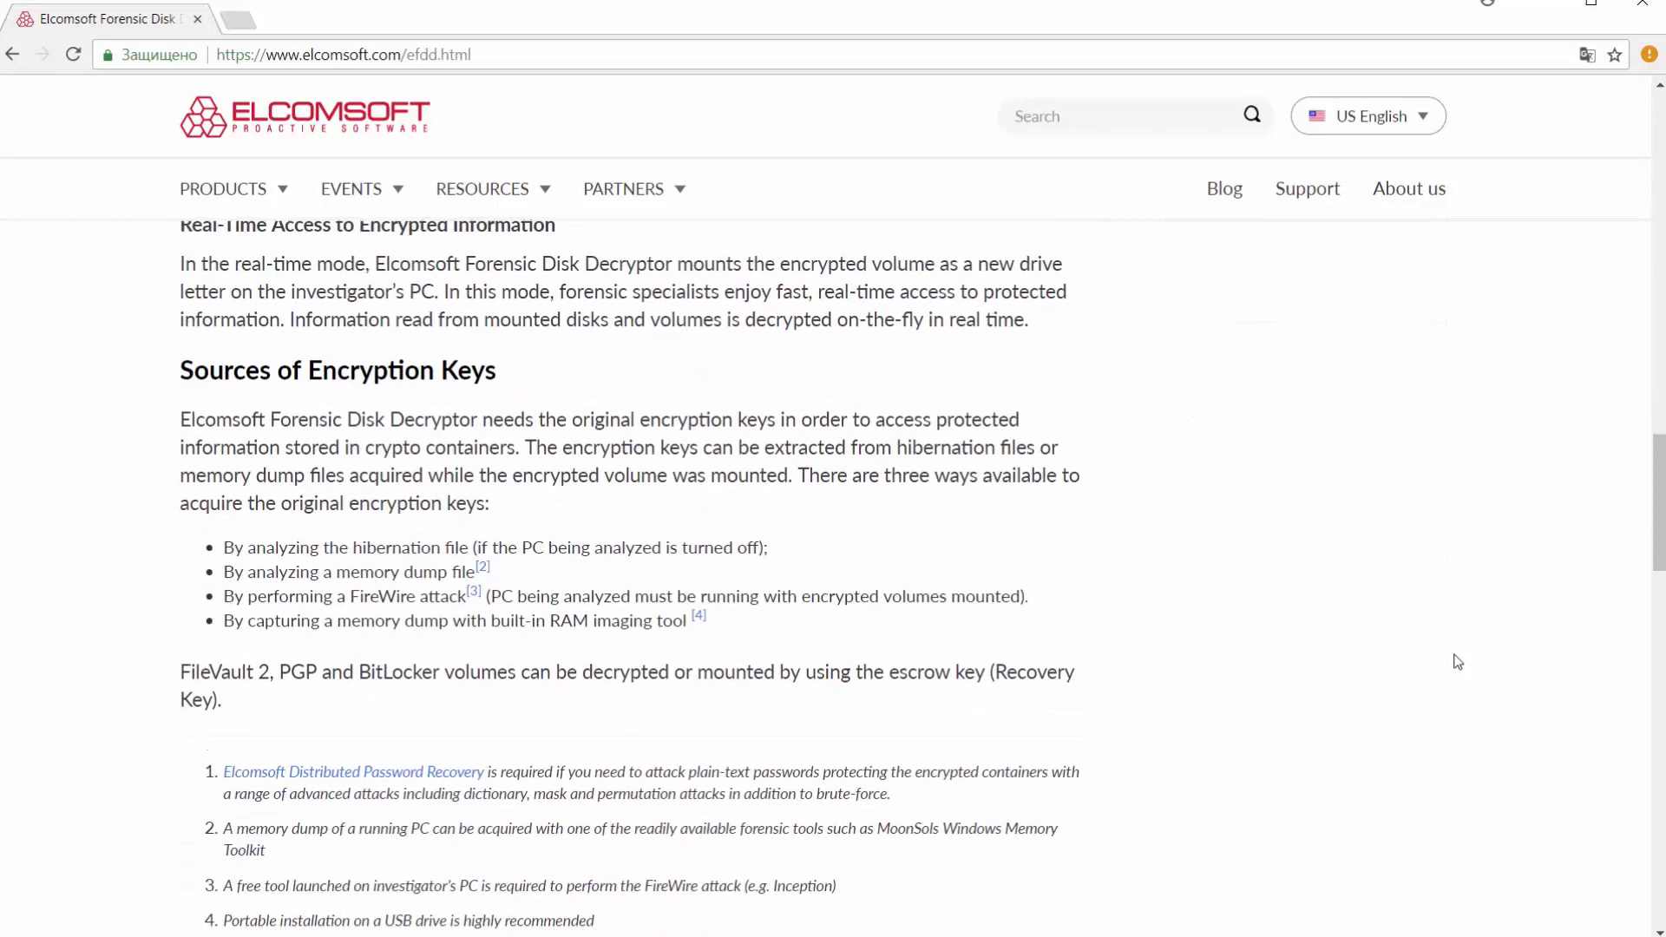
scroll(1456, 662, down, 14)
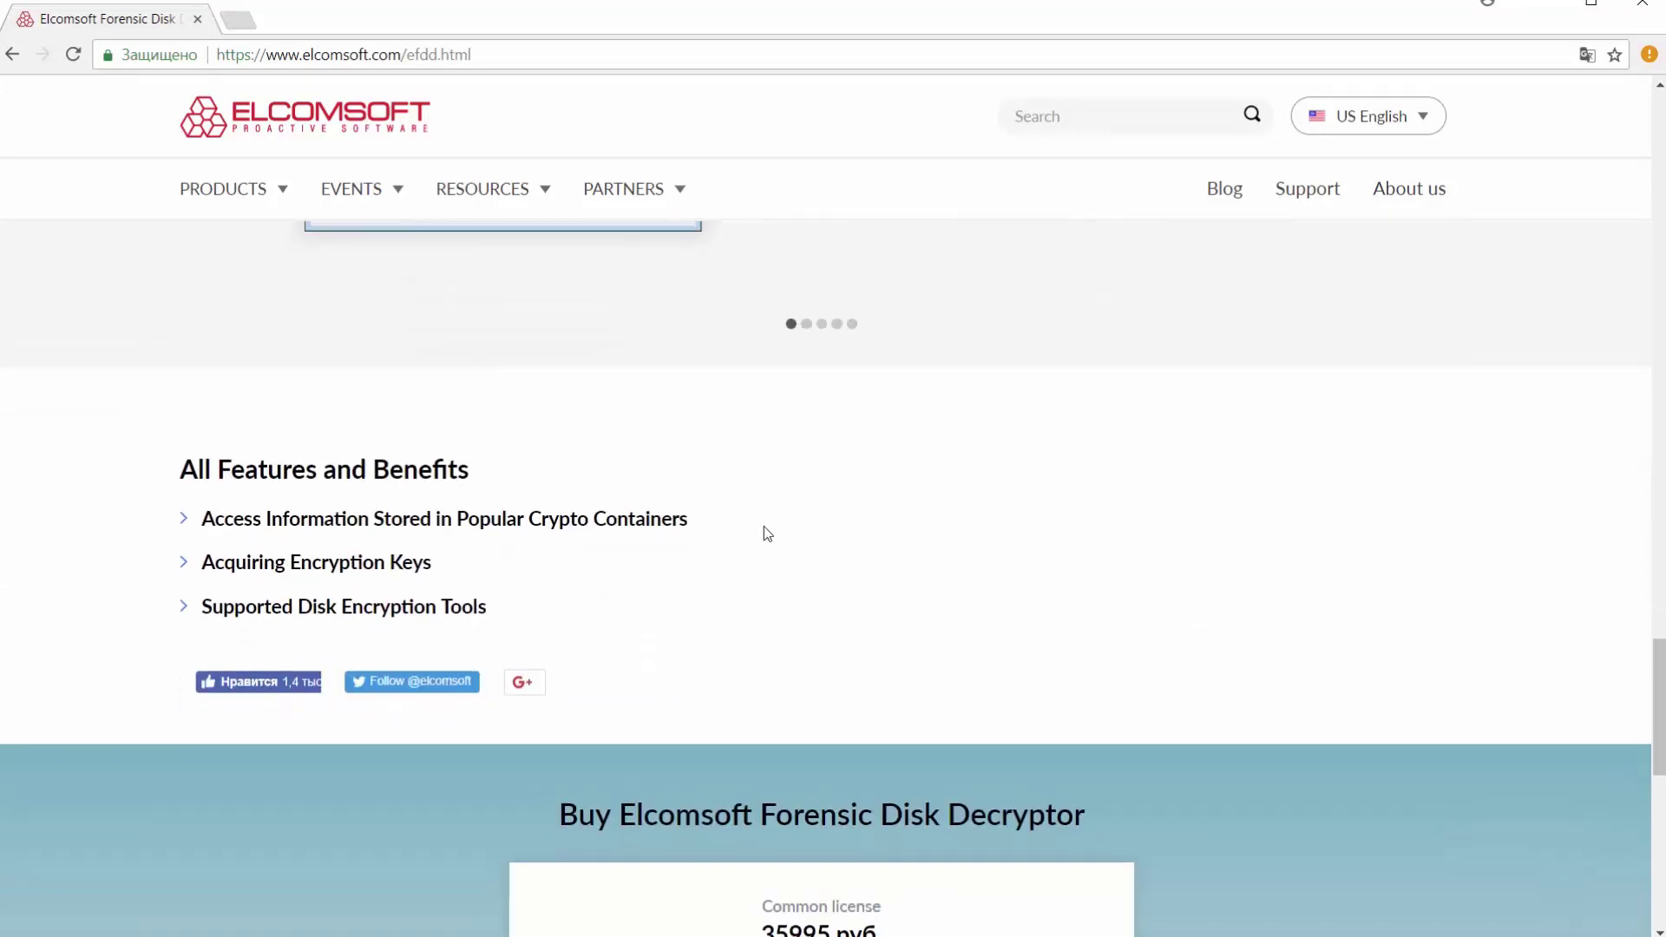
Step: Expand the crypto containers, Acquiring Encryption Keys and Supported Disk Encryption Tools sections
click(615, 520)
click(375, 644)
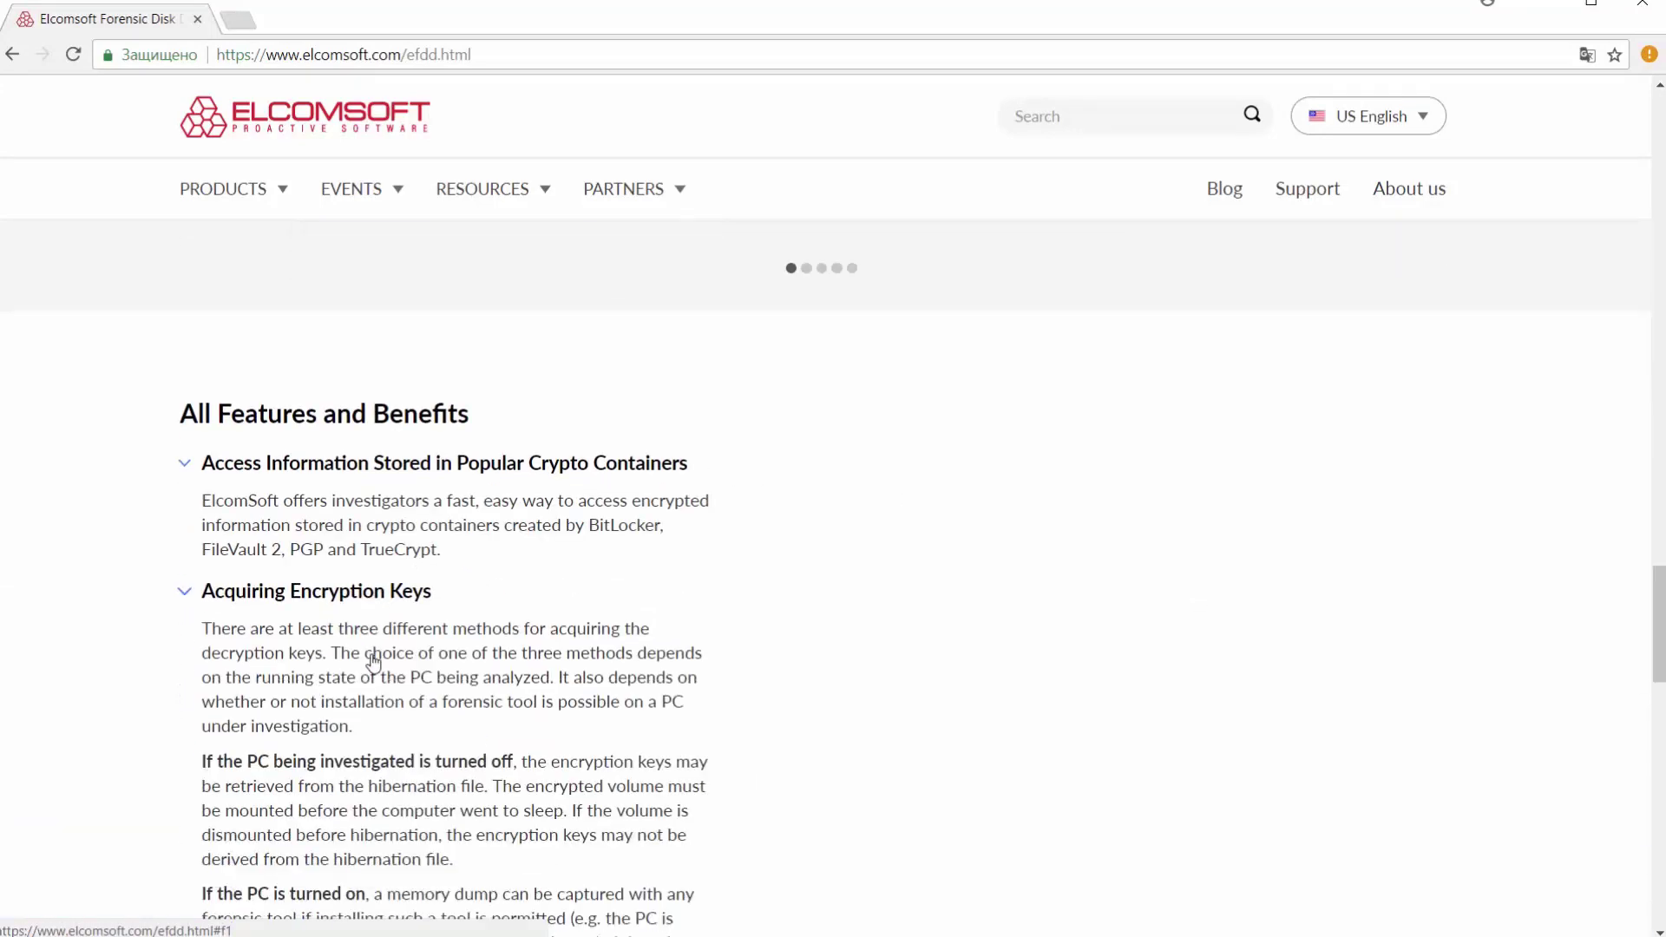
scroll(373, 661, down, 3)
scroll(374, 658, down, 5)
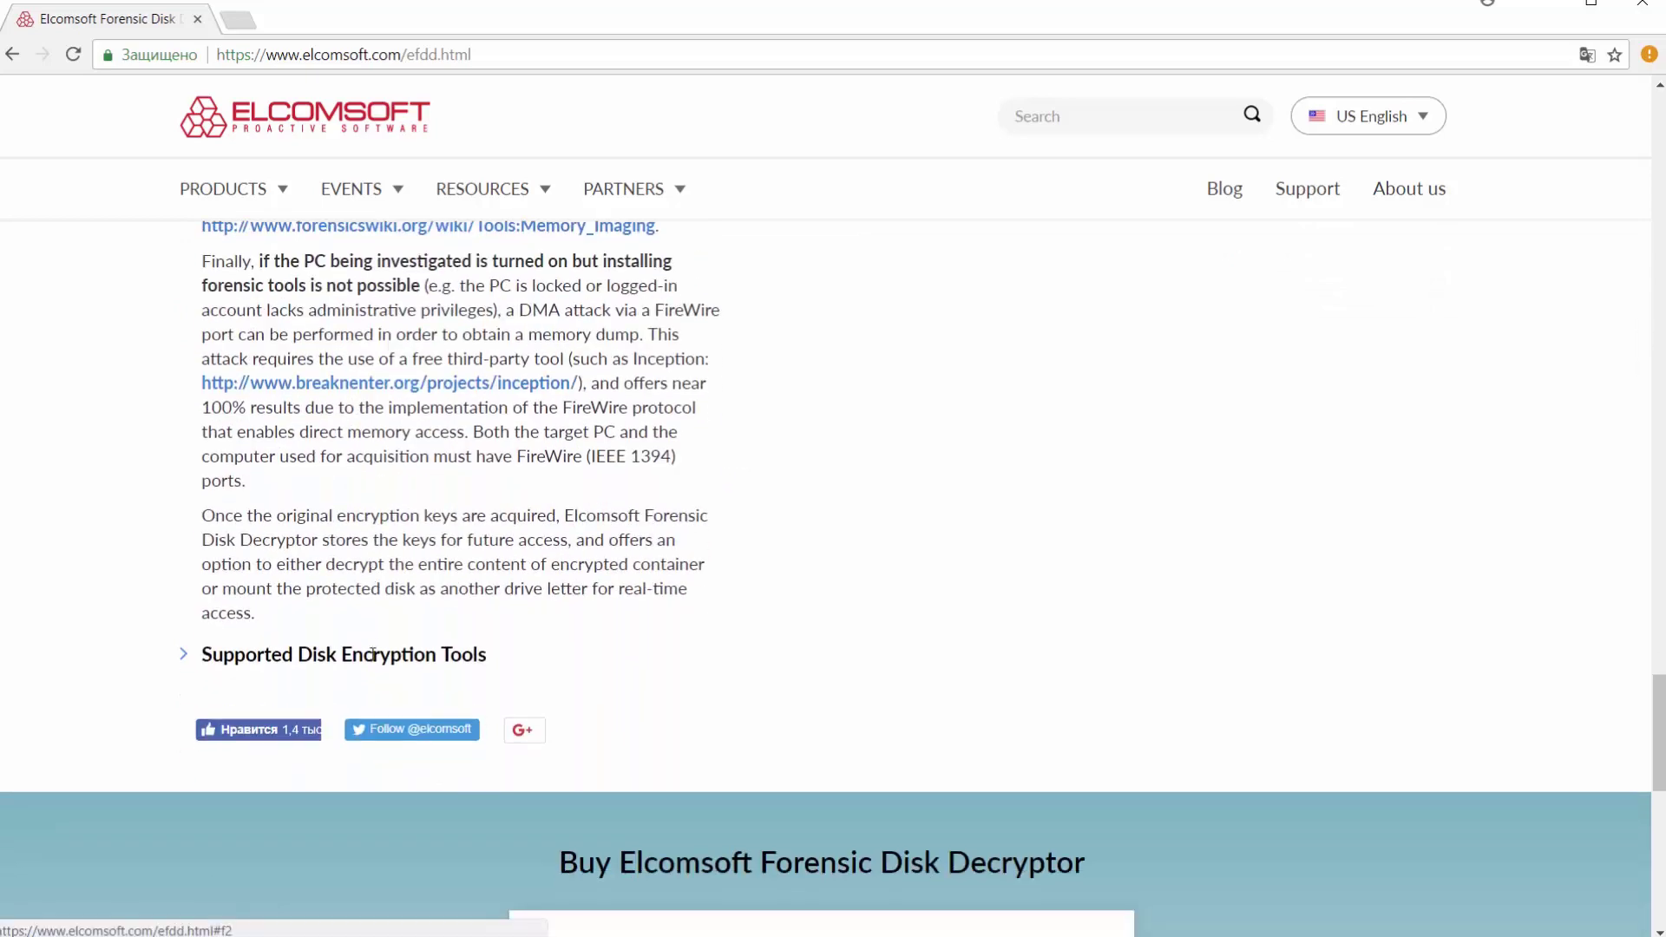
click(373, 654)
scroll(907, 677, down, 3)
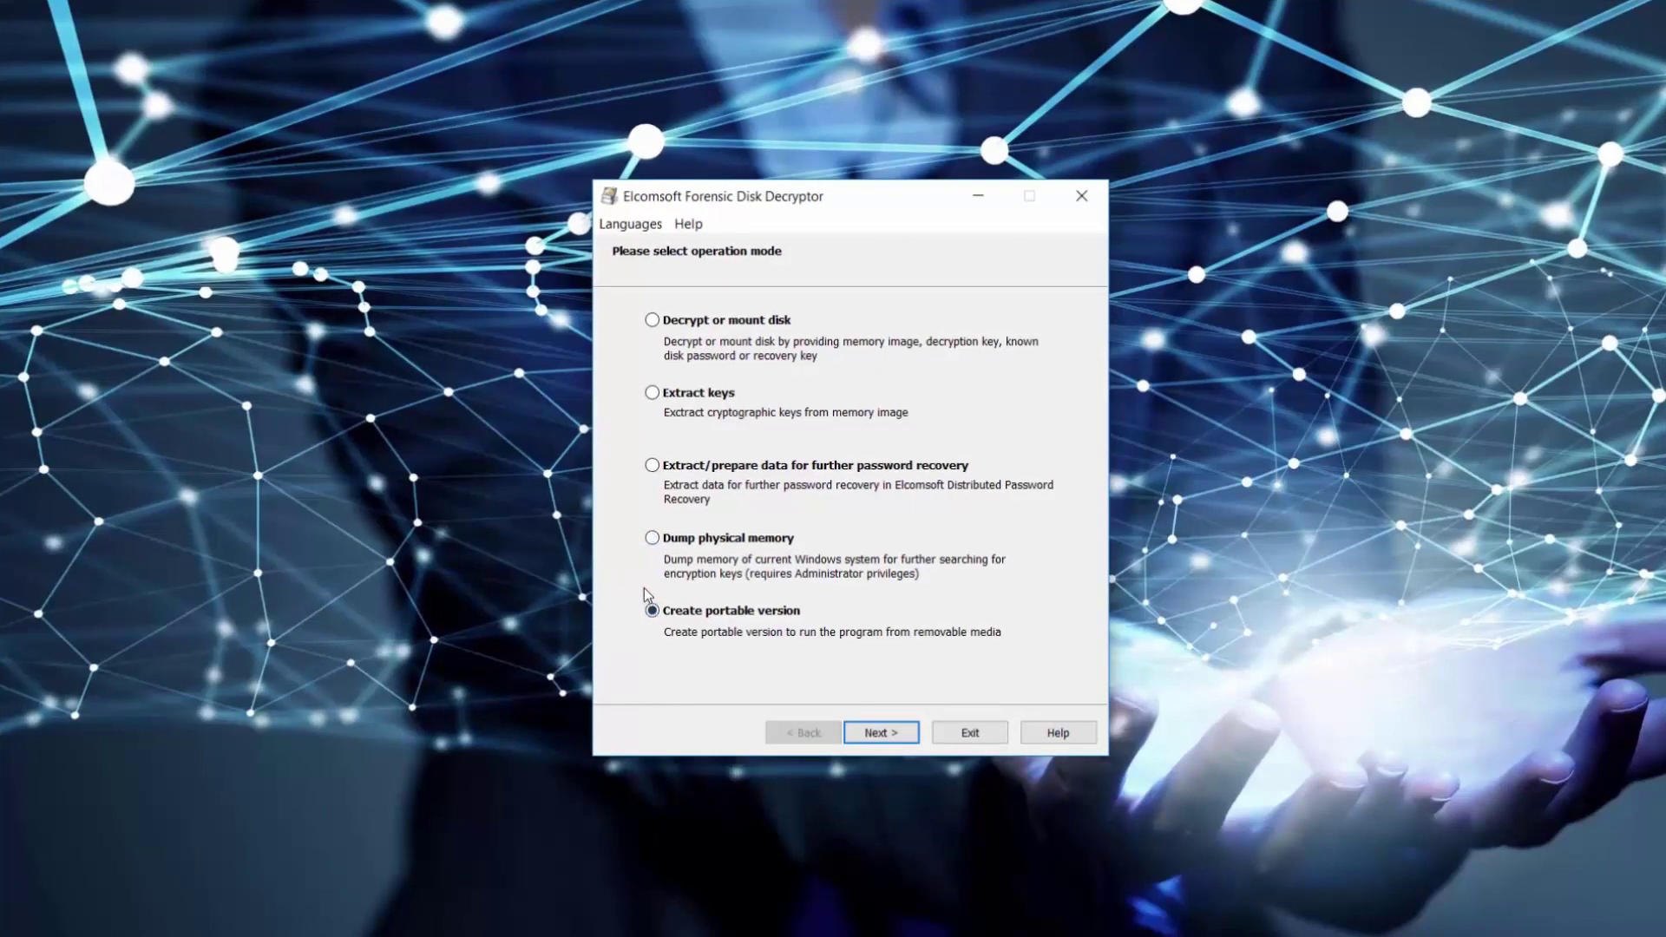
Step: Create and open a new folder 'Portable Disk Decryptor' on ELCOMSOFT (H:) for the portable version
click(883, 732)
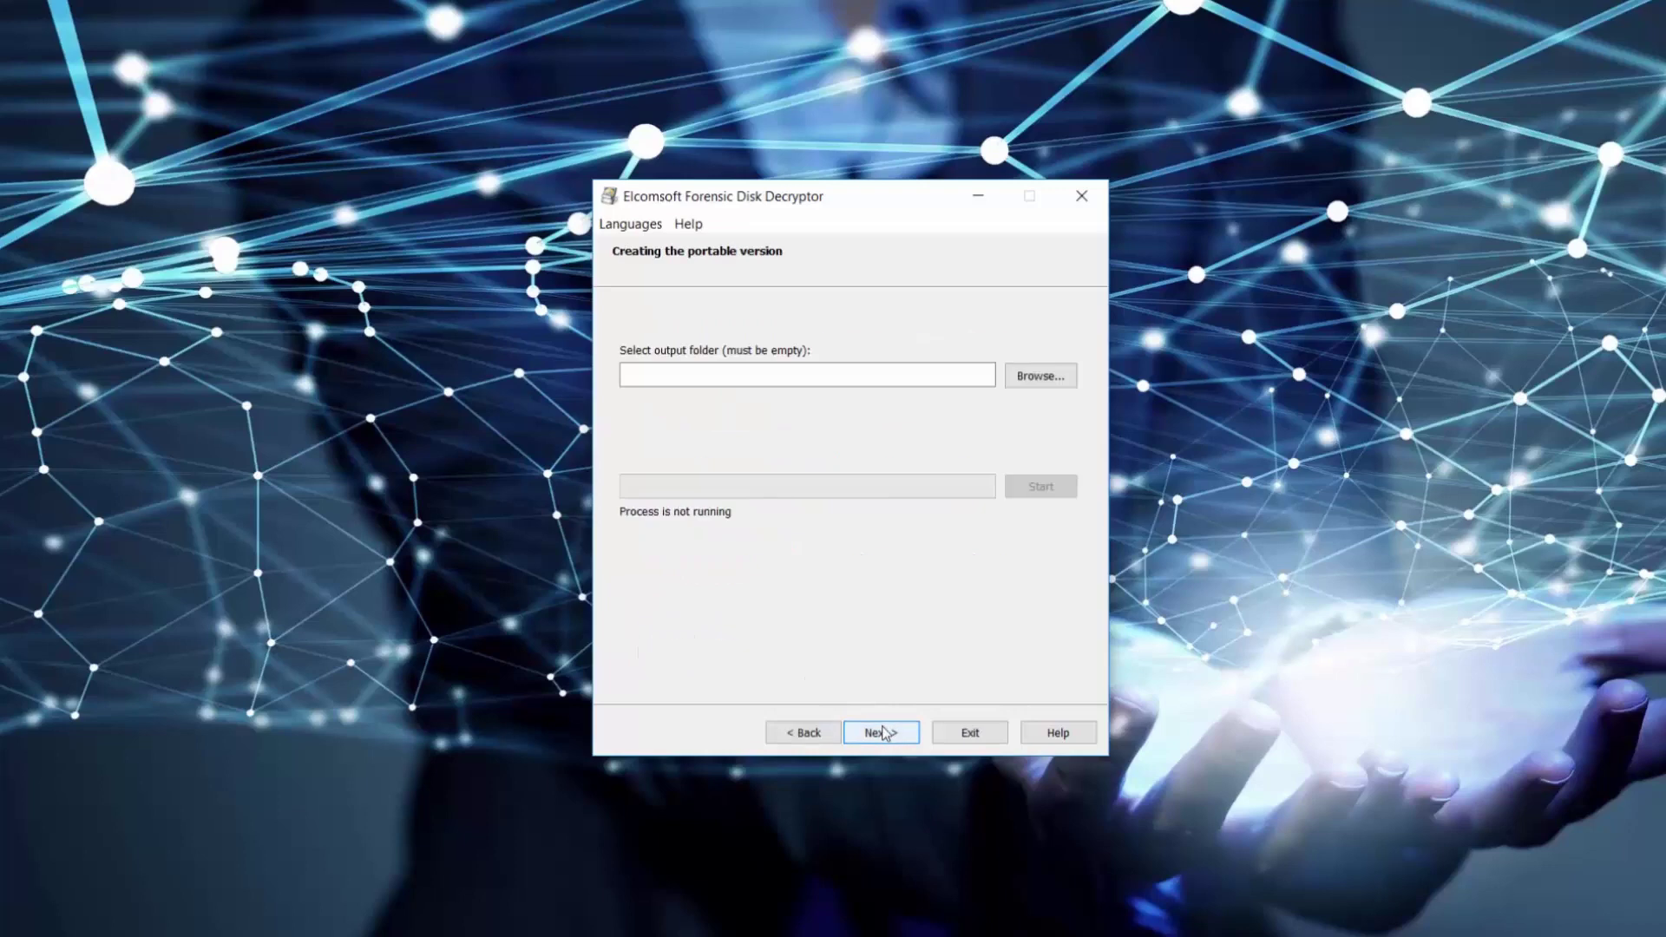
click(1028, 375)
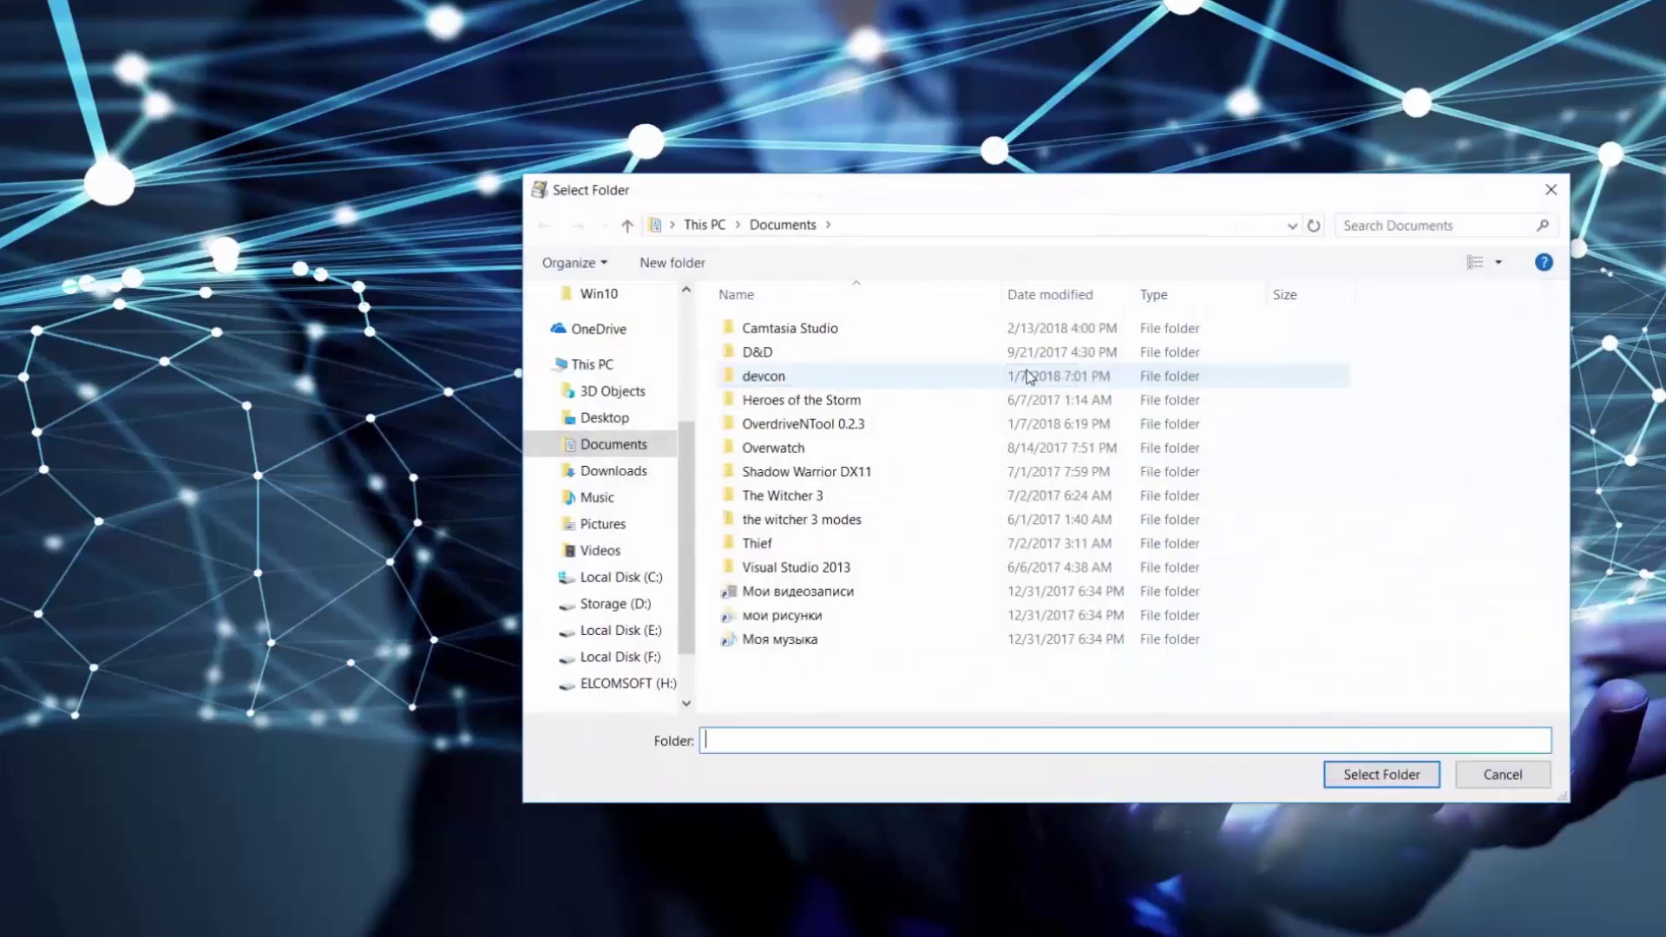
scroll(635, 598, down, 2)
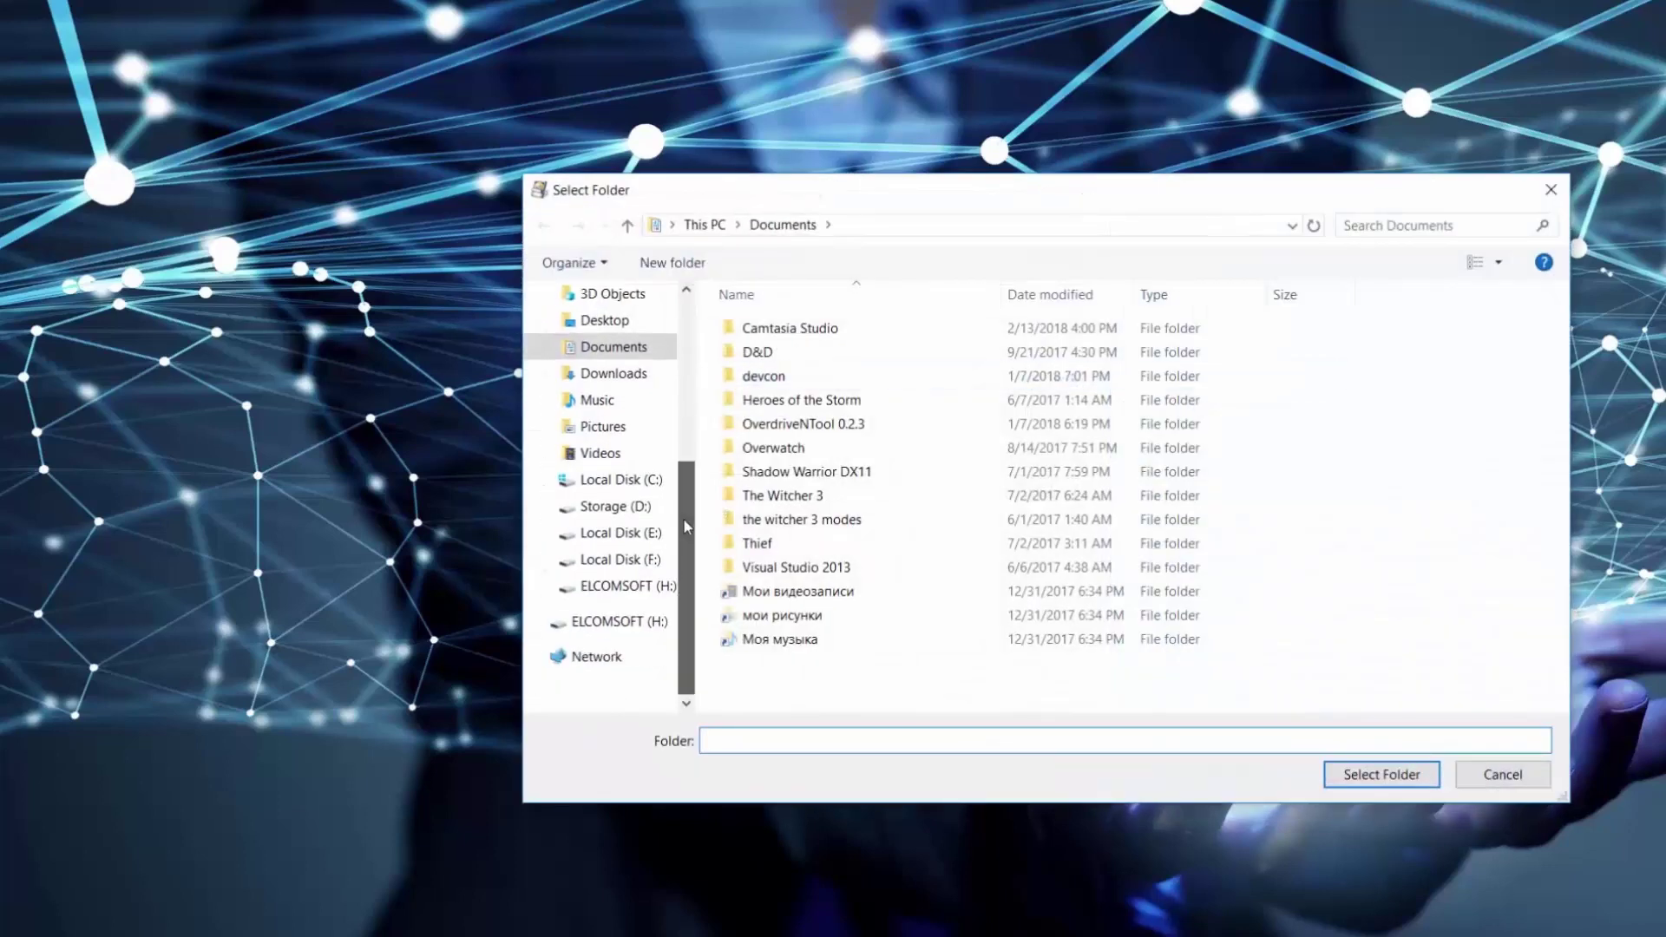
click(632, 588)
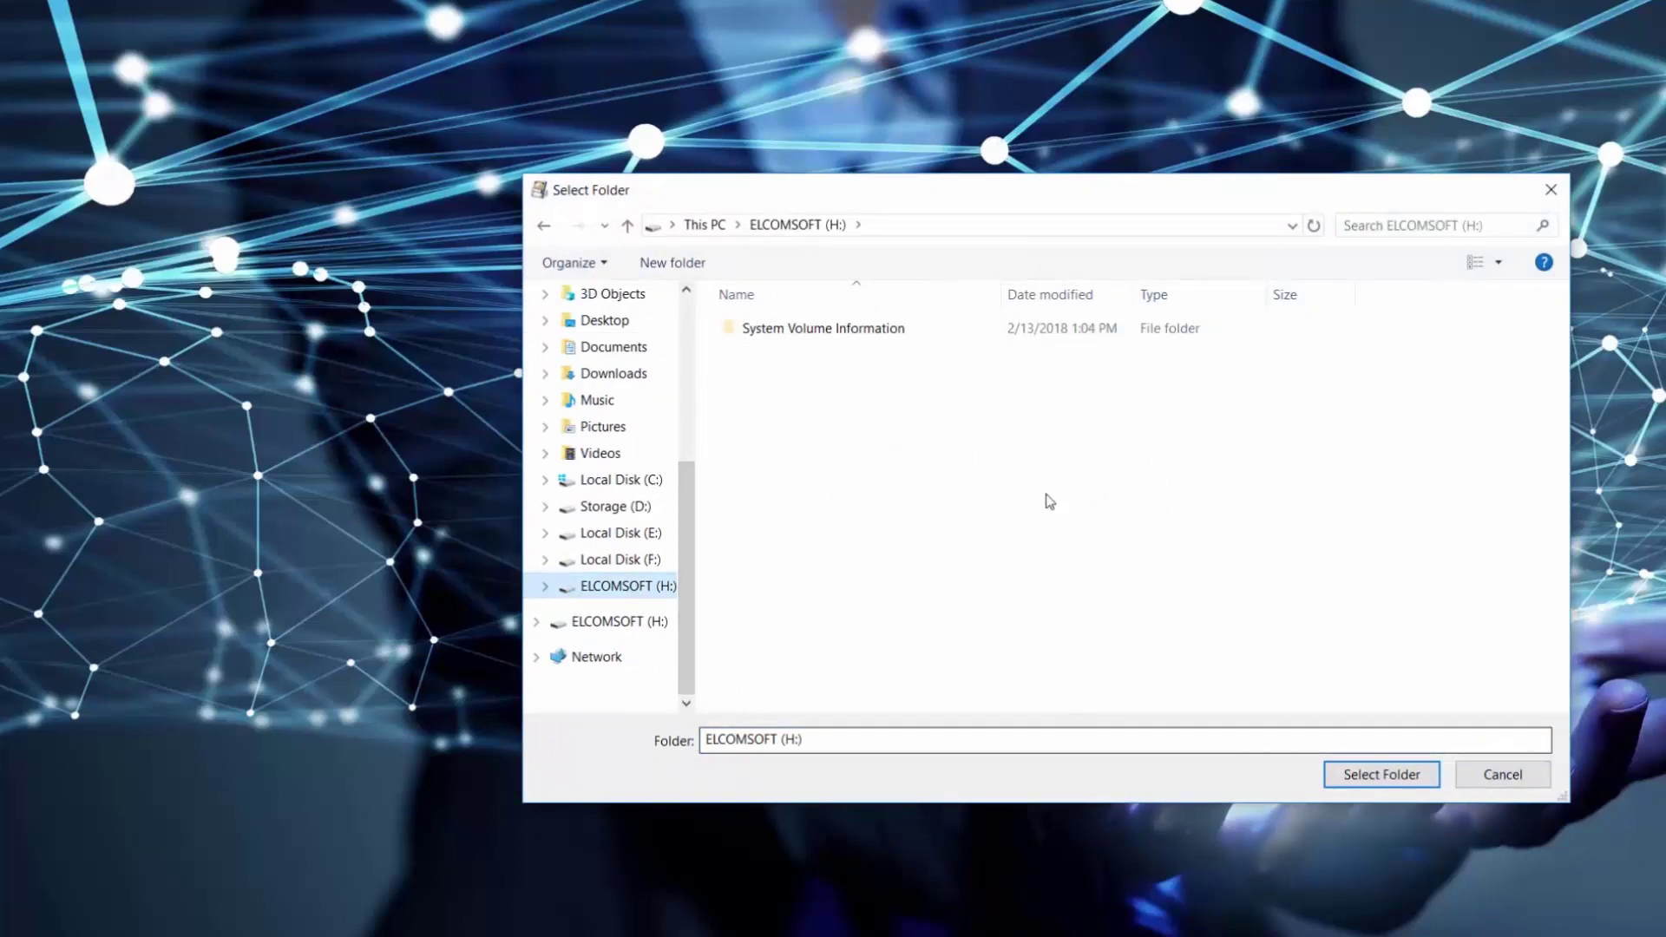
click(676, 269)
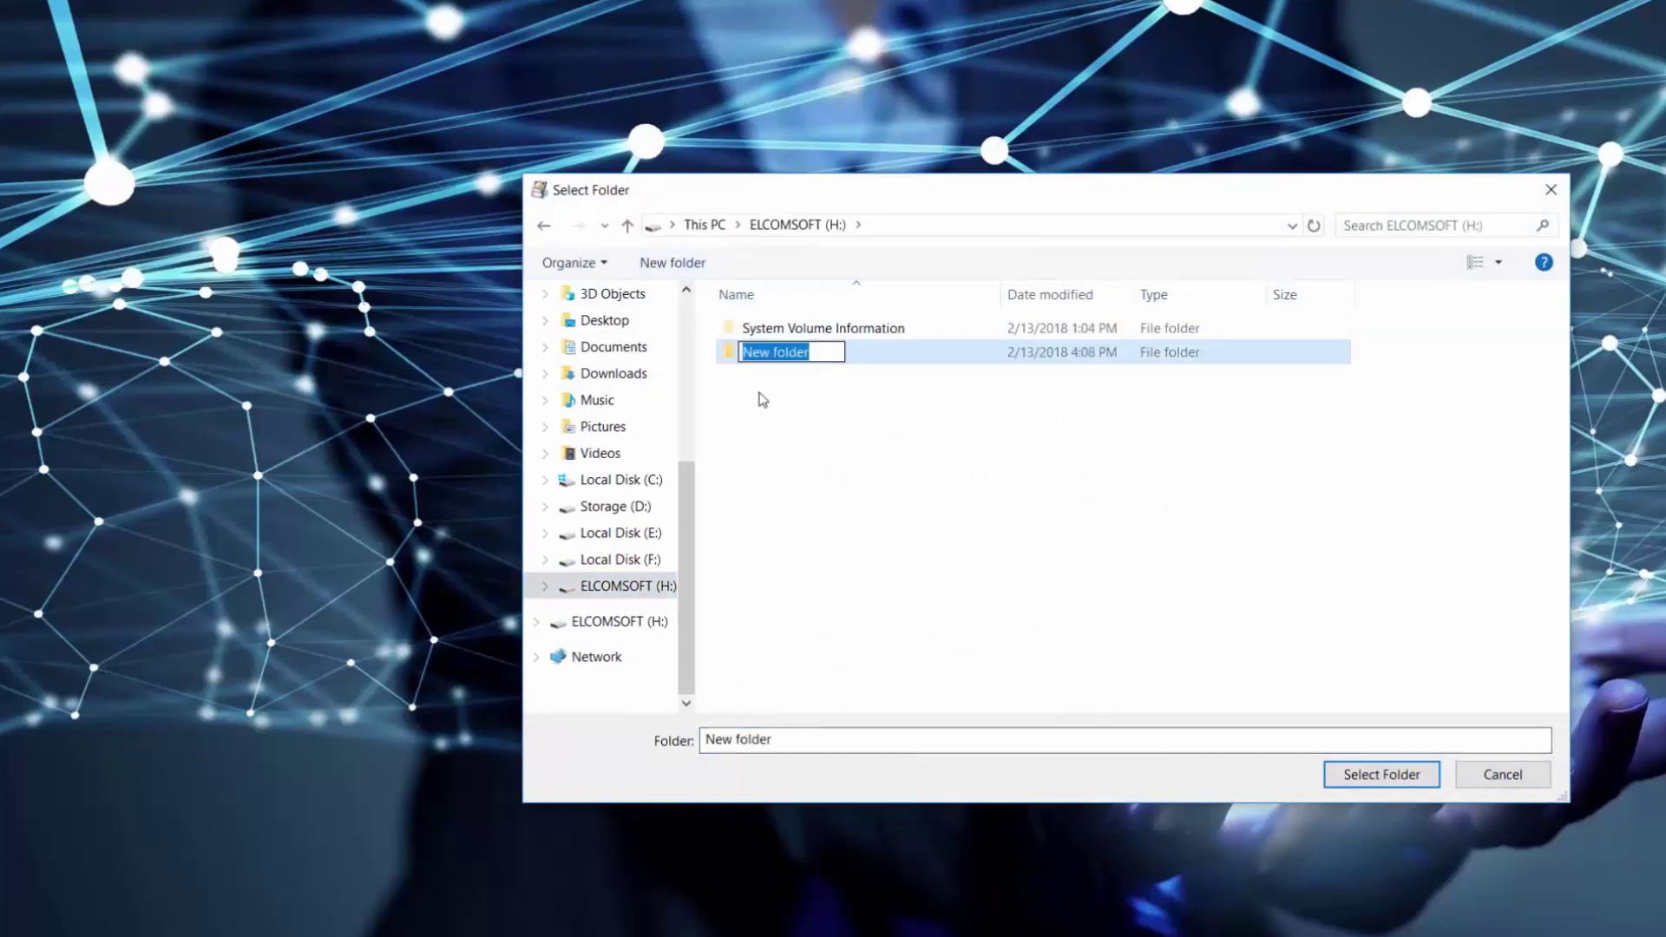
text(Port)
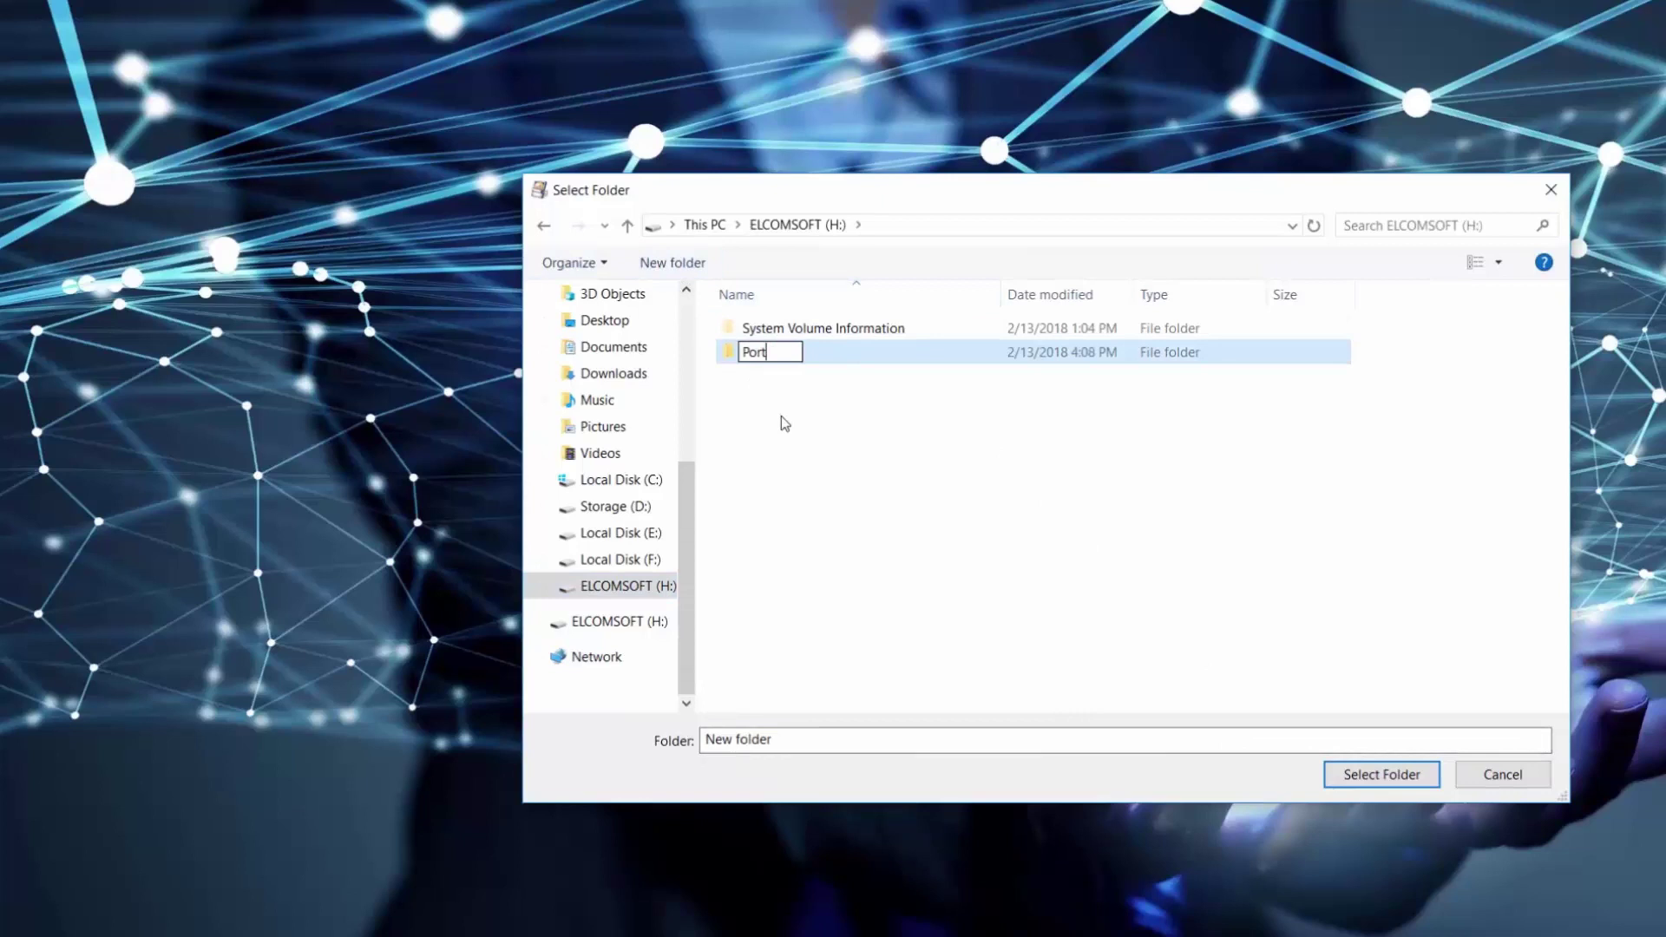
text(able Dis)
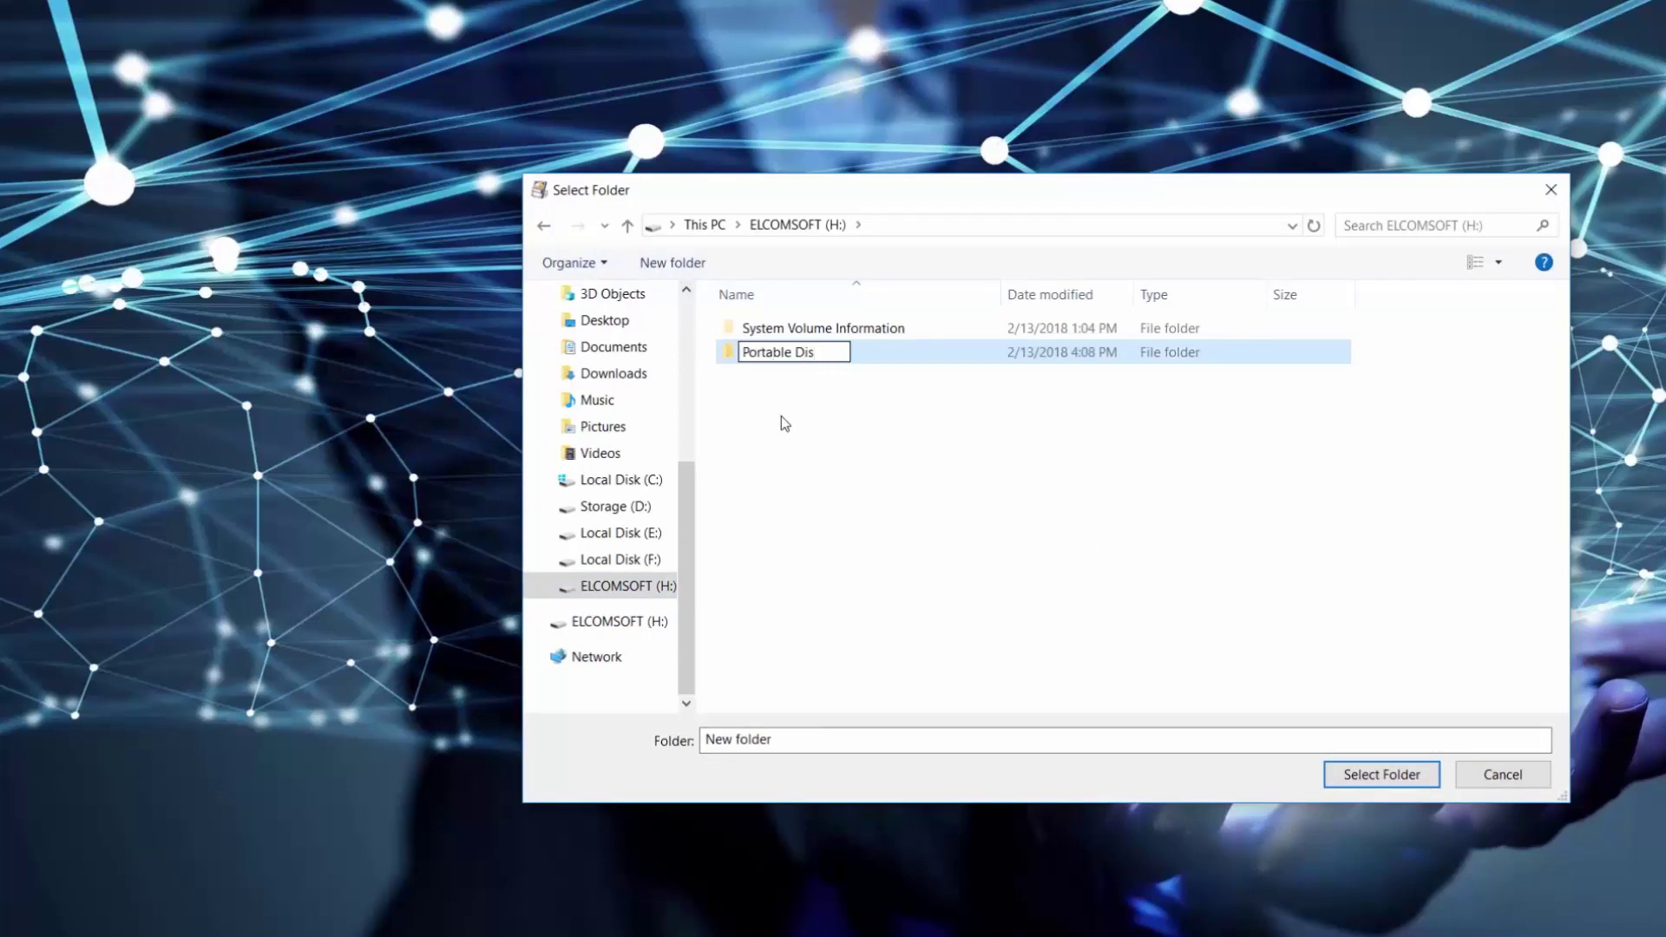
text(k Decryptor)
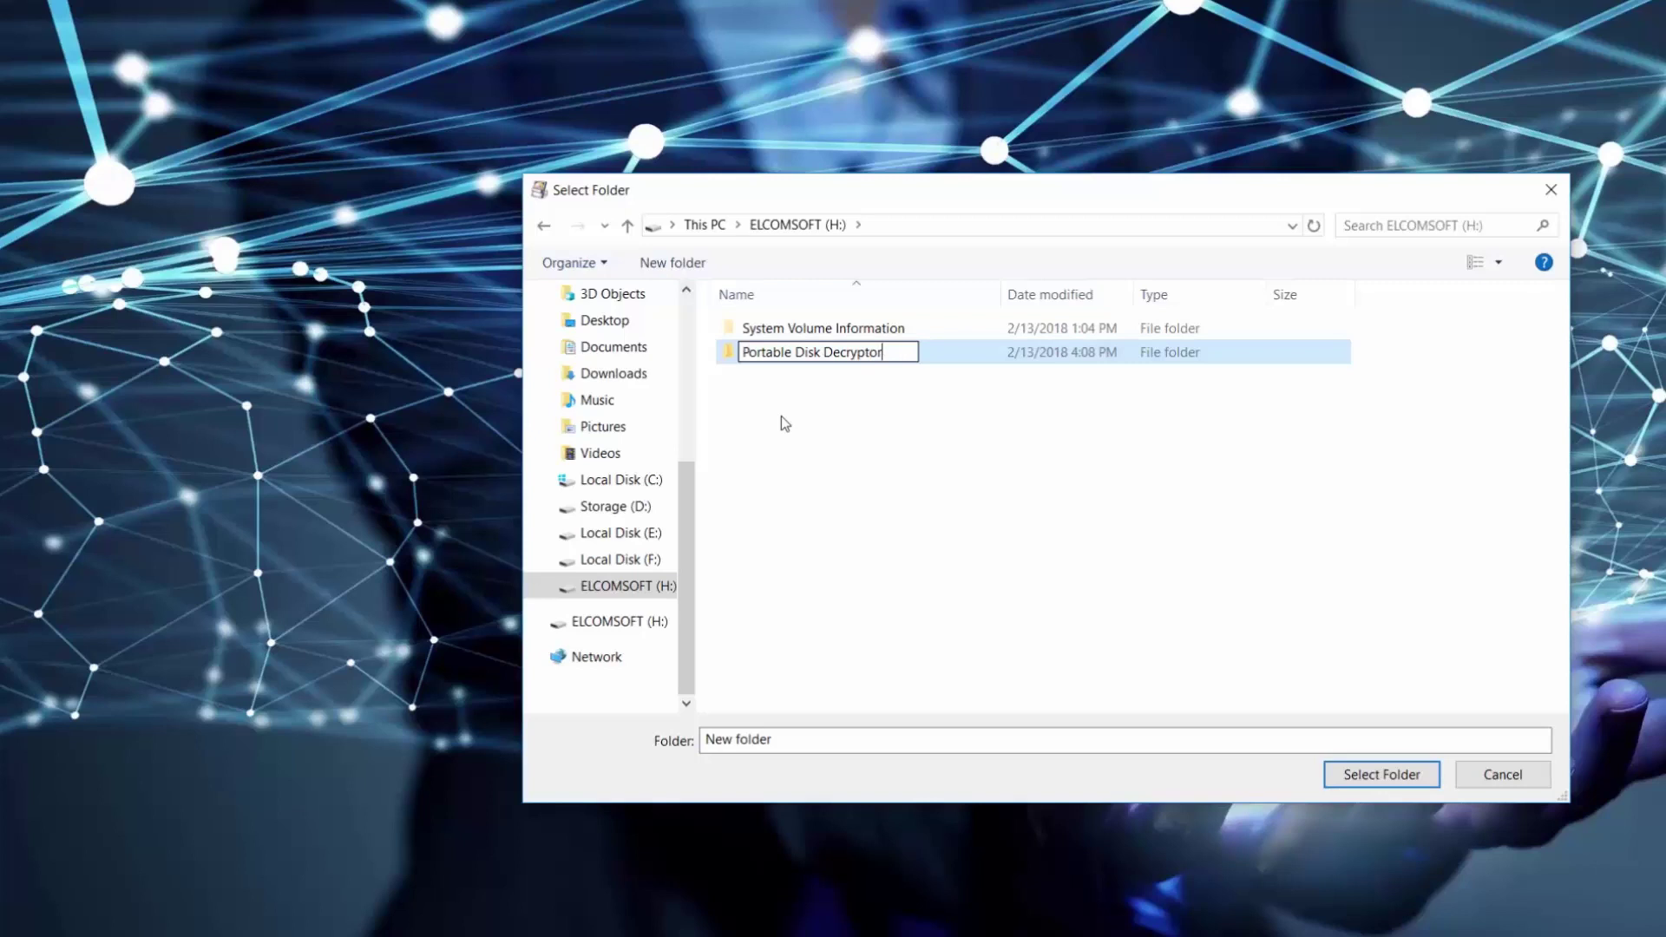
key(Return)
key(Return)
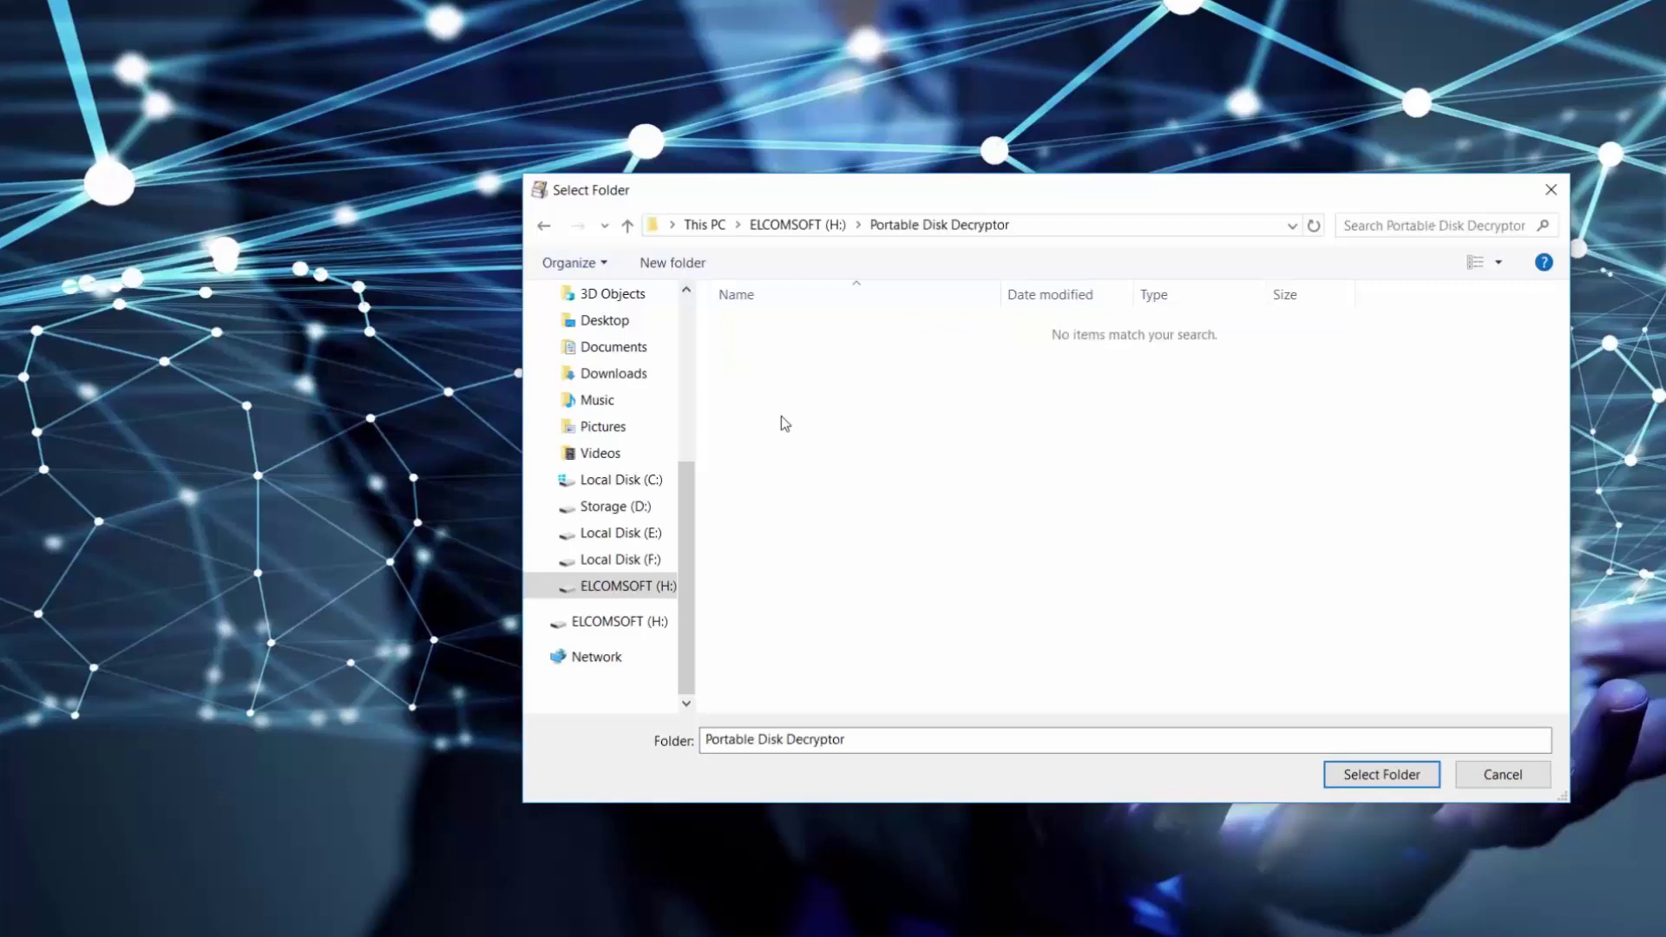
Step: Select H:\Portable Disk Decryptor as output and build the portable version
click(1350, 774)
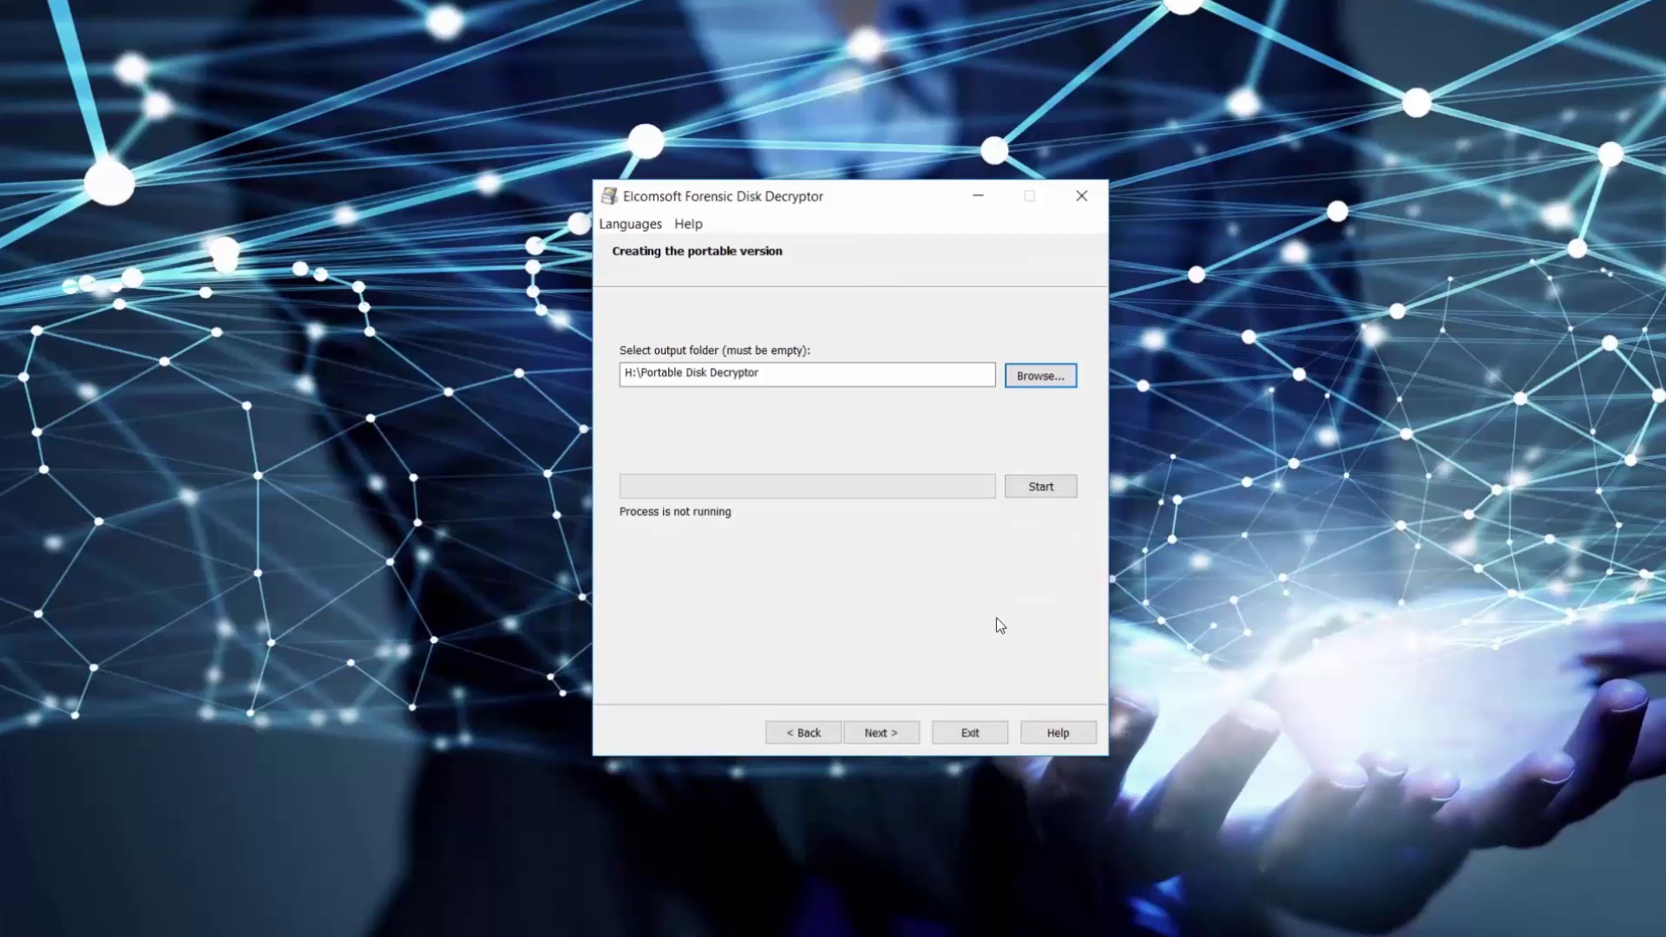
click(1032, 487)
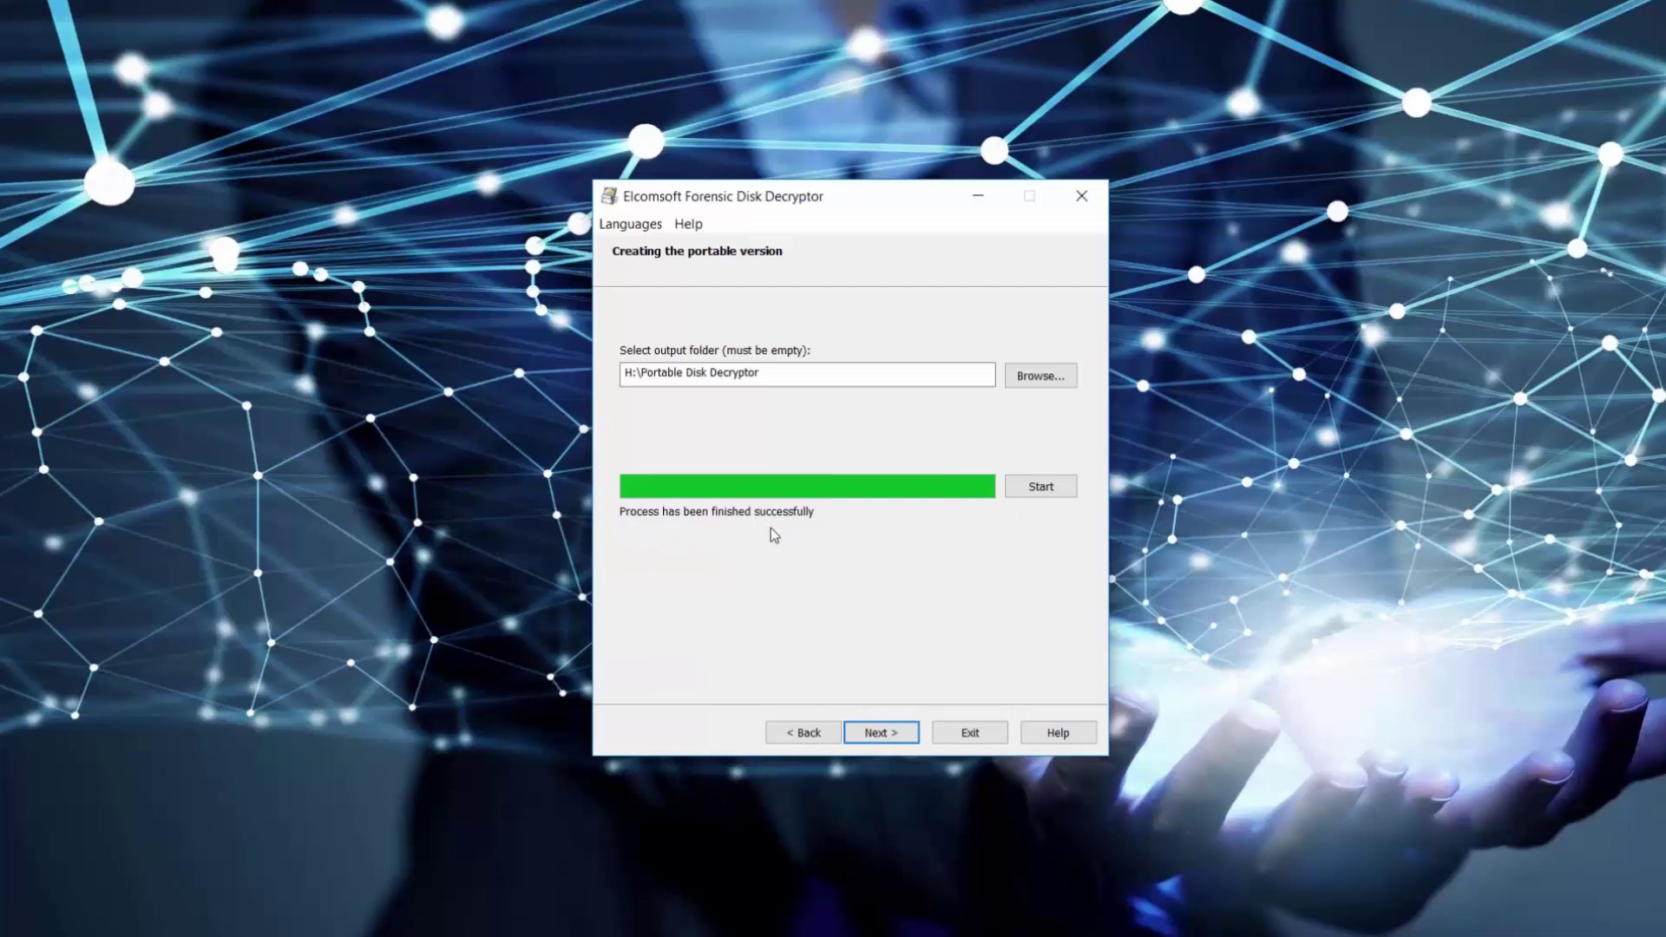
Step: Finish the wizard and show drive ELCOMSOFT (H:) in a new File Explorer window
click(883, 732)
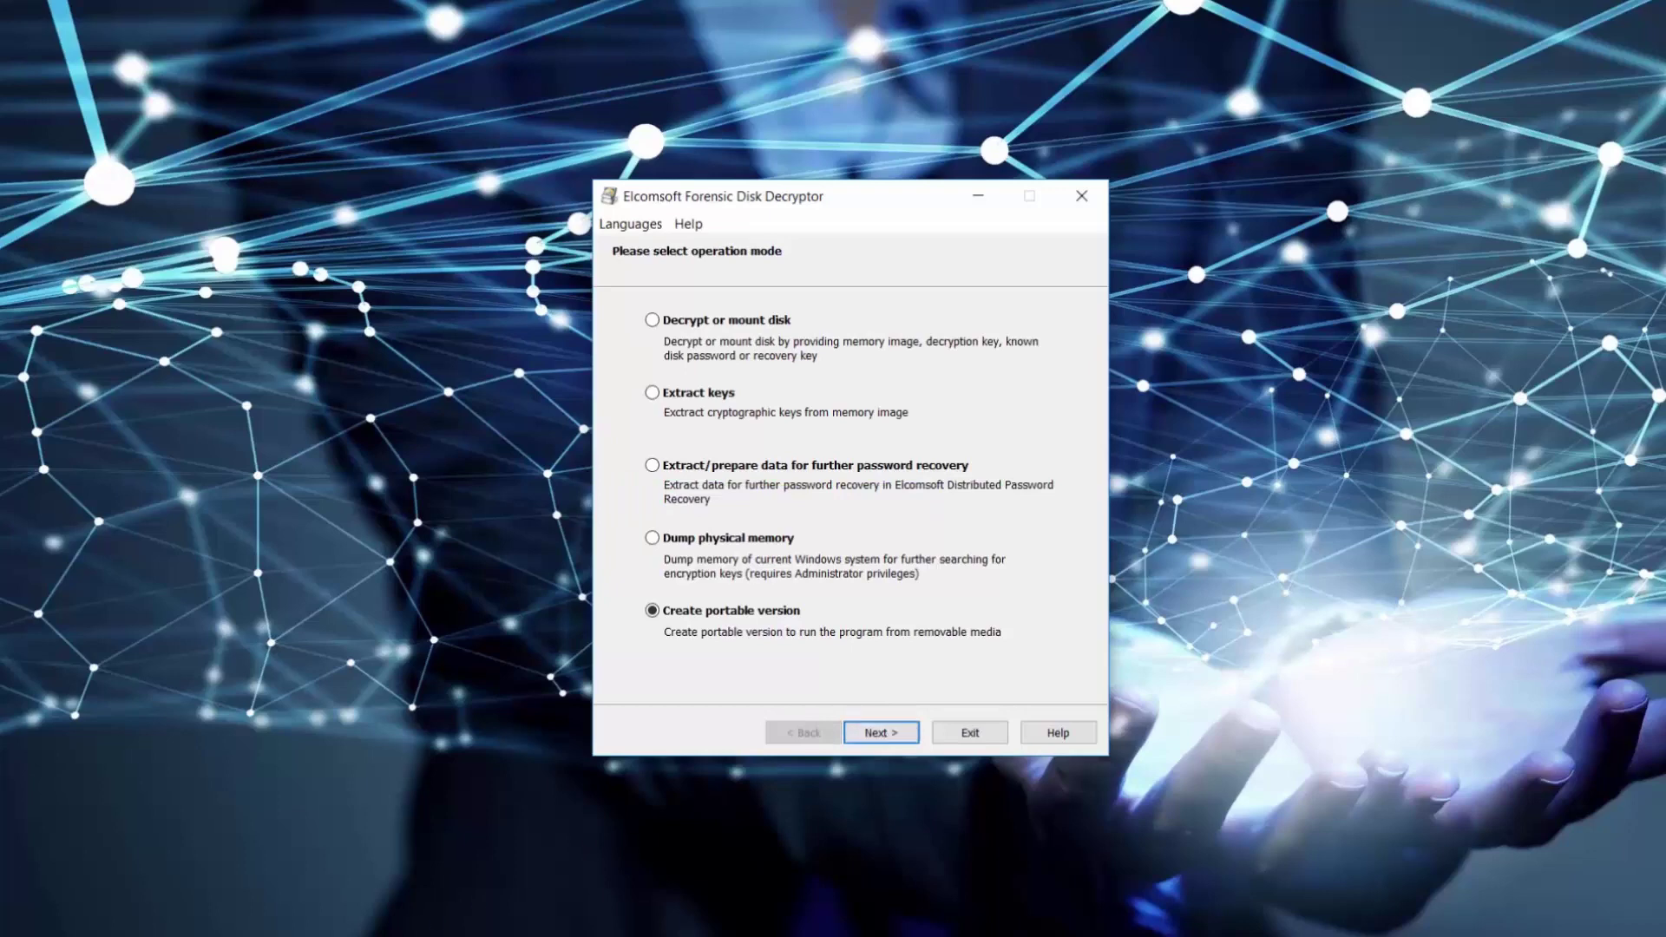
right_click(403, 928)
click(305, 909)
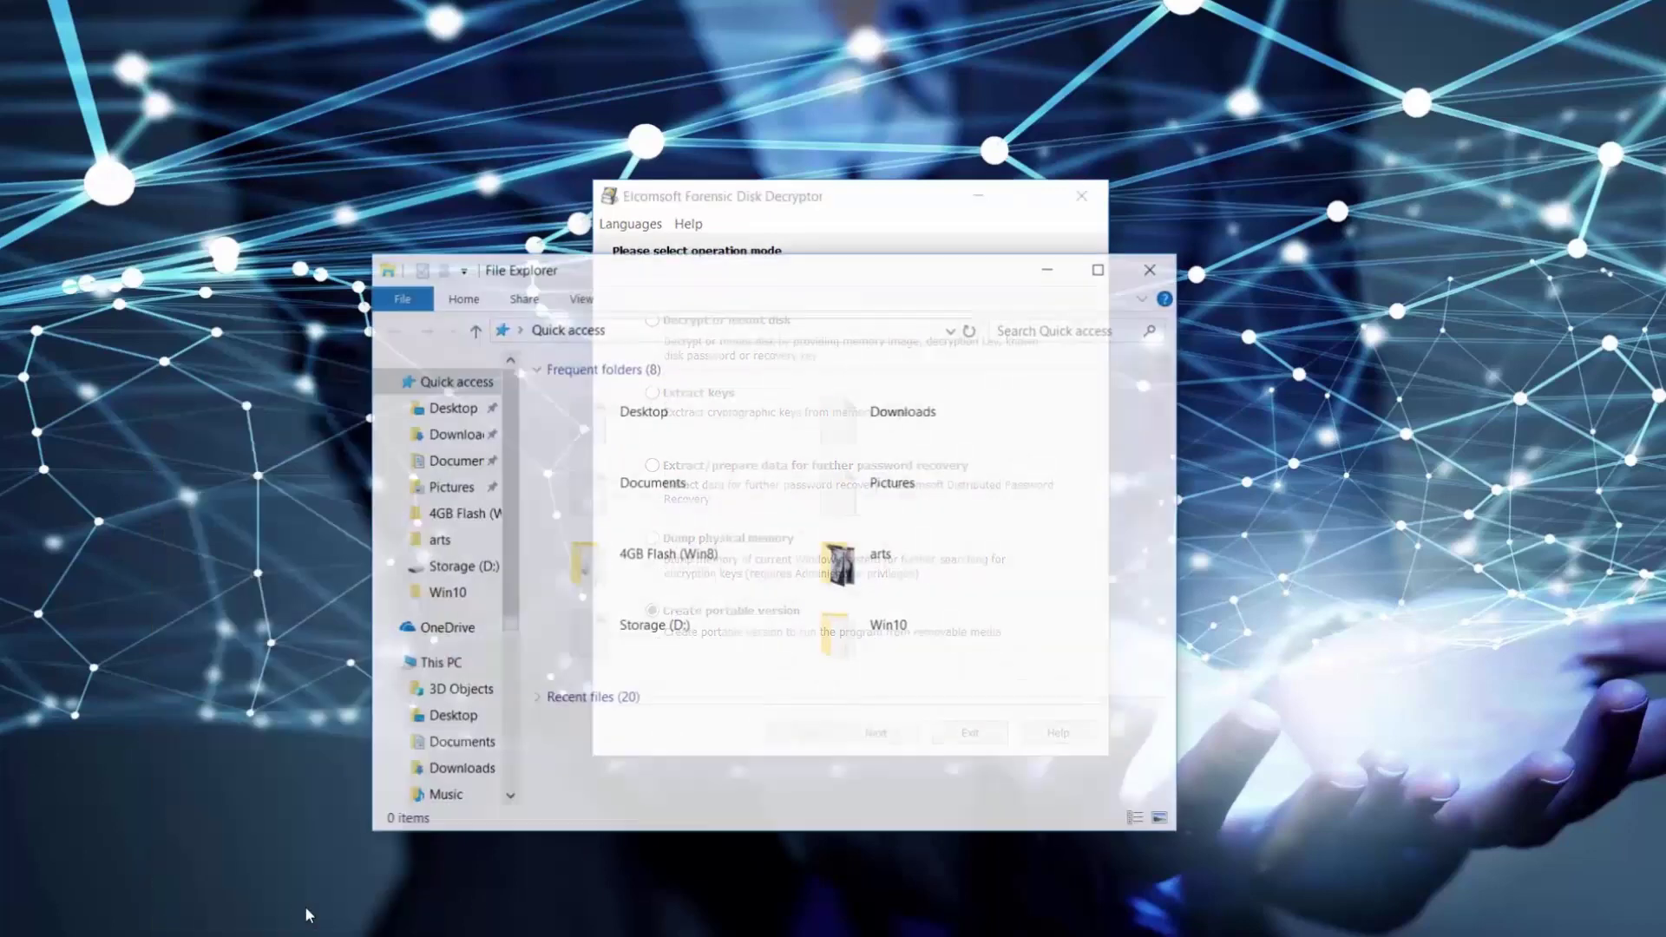
drag(509, 629, 509, 767)
click(473, 752)
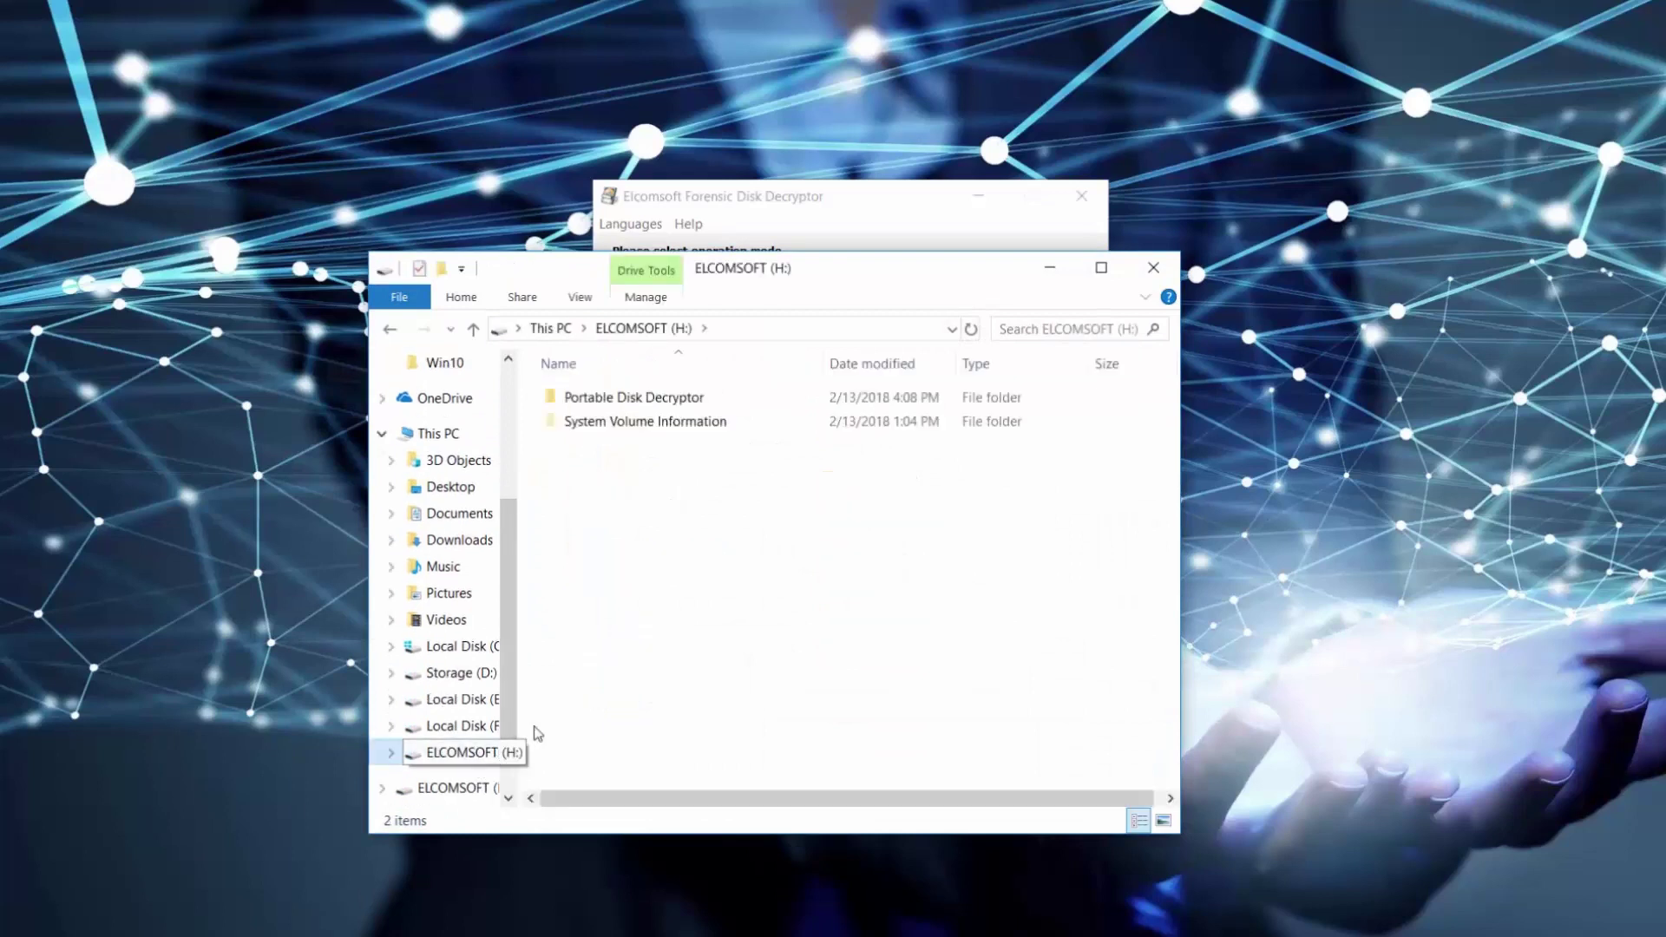
Step: Close the disk decryptor, confirming Yes, and open the Portable Disk Decryptor folder
drag(804, 268, 733, 364)
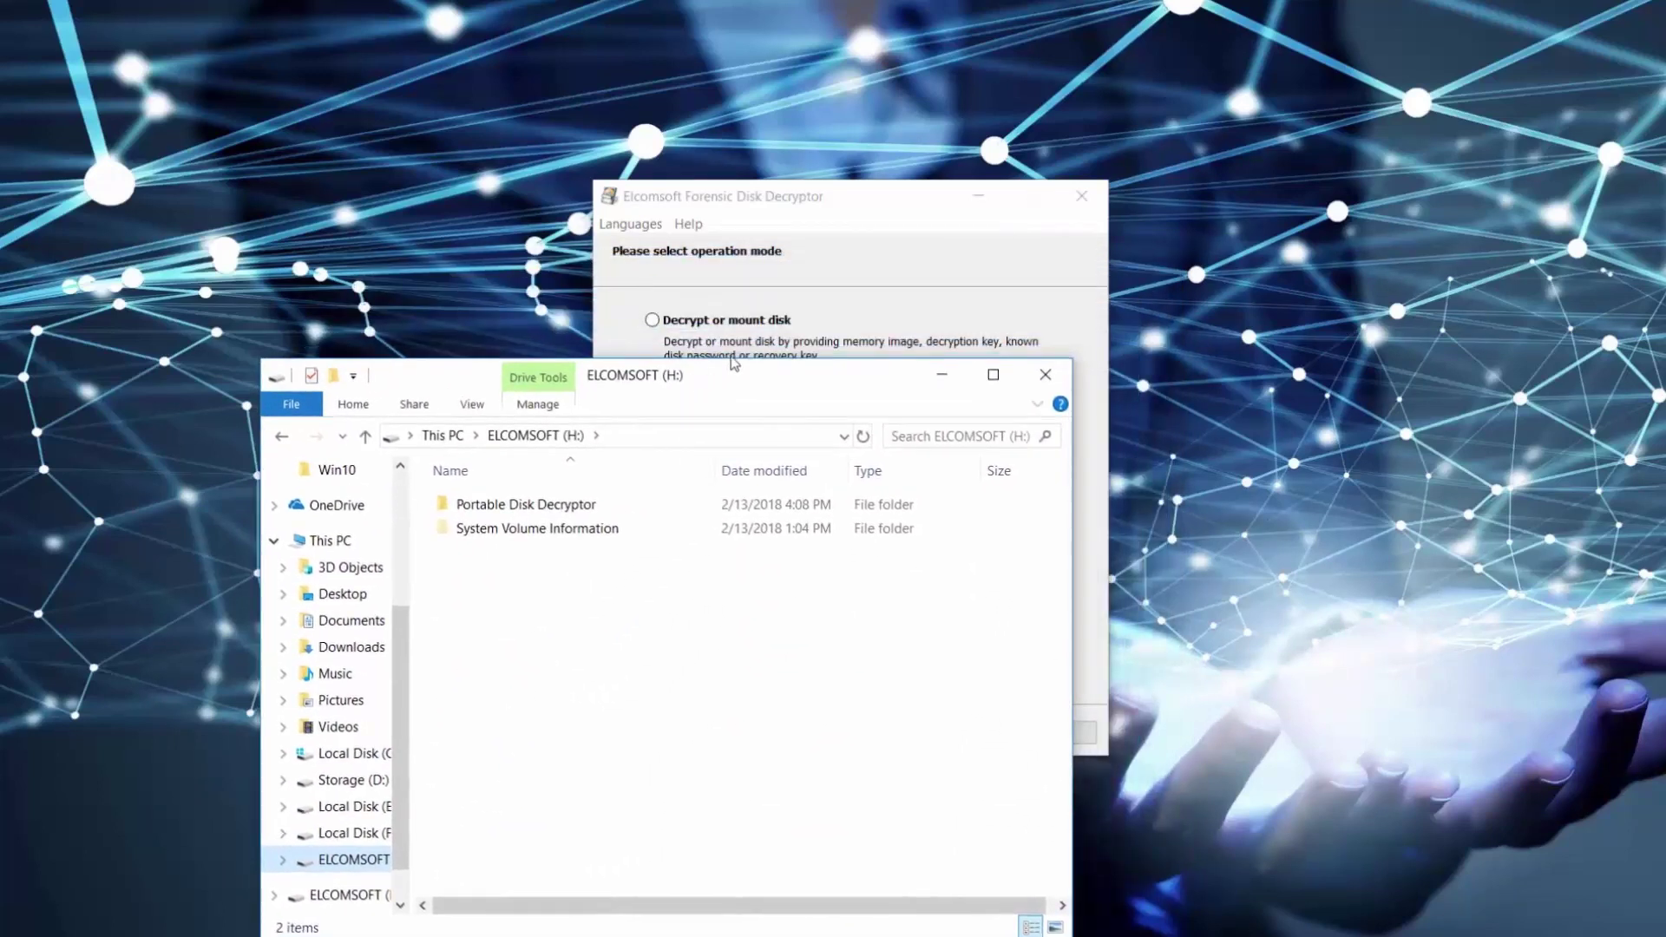
click(948, 213)
click(1081, 196)
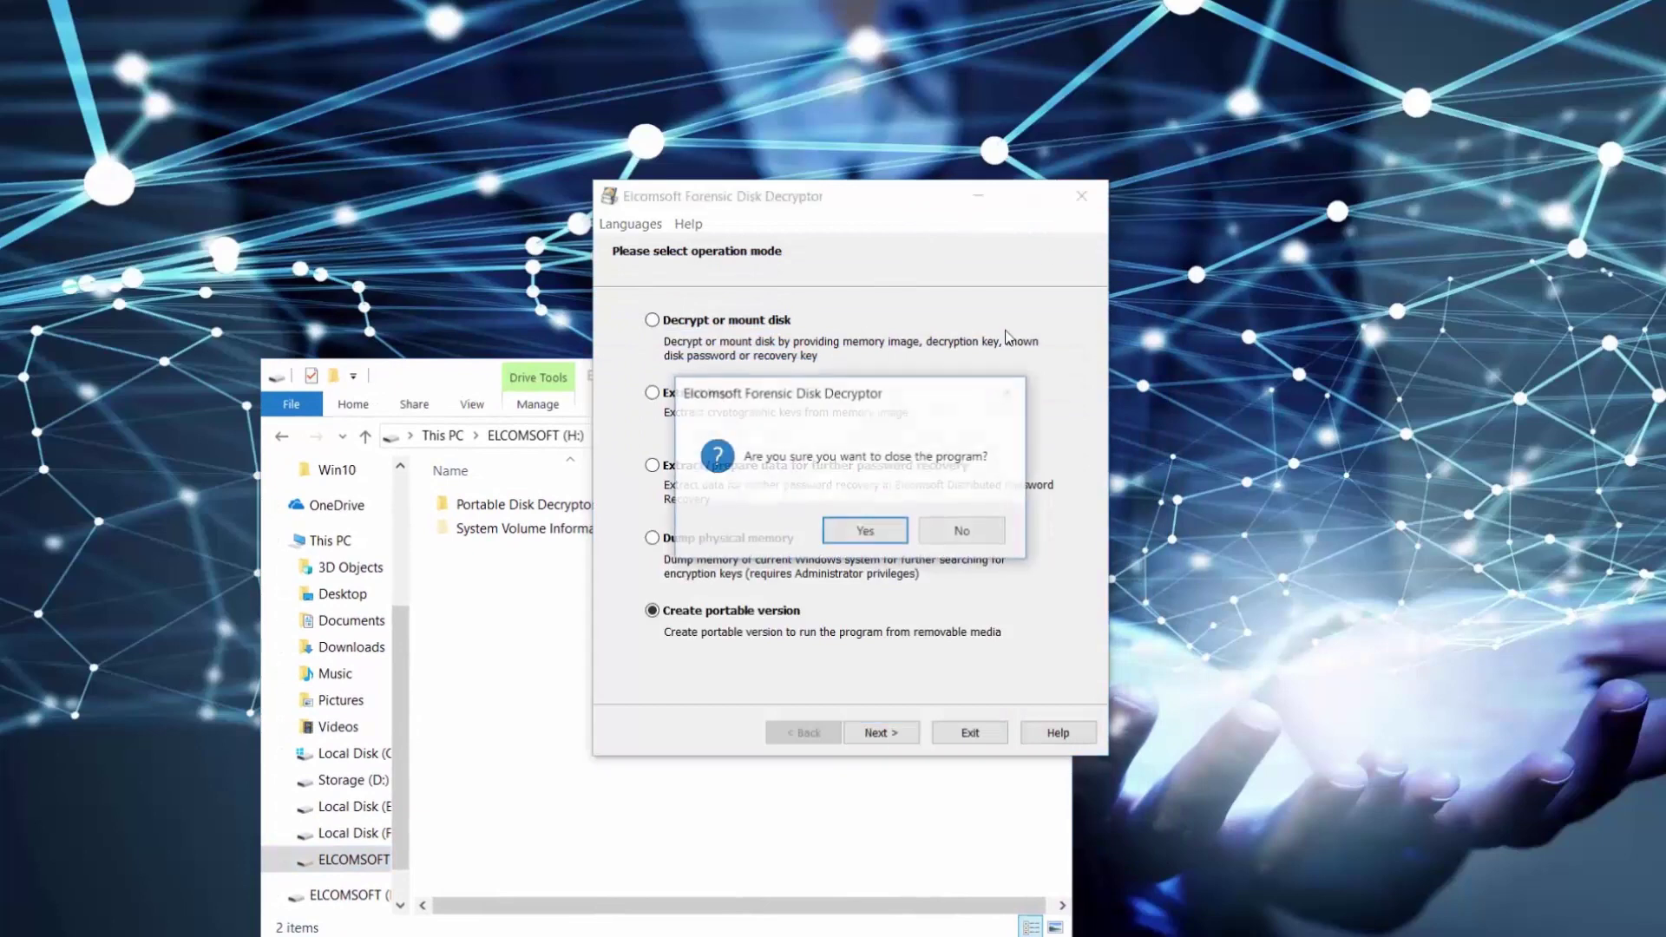
click(871, 532)
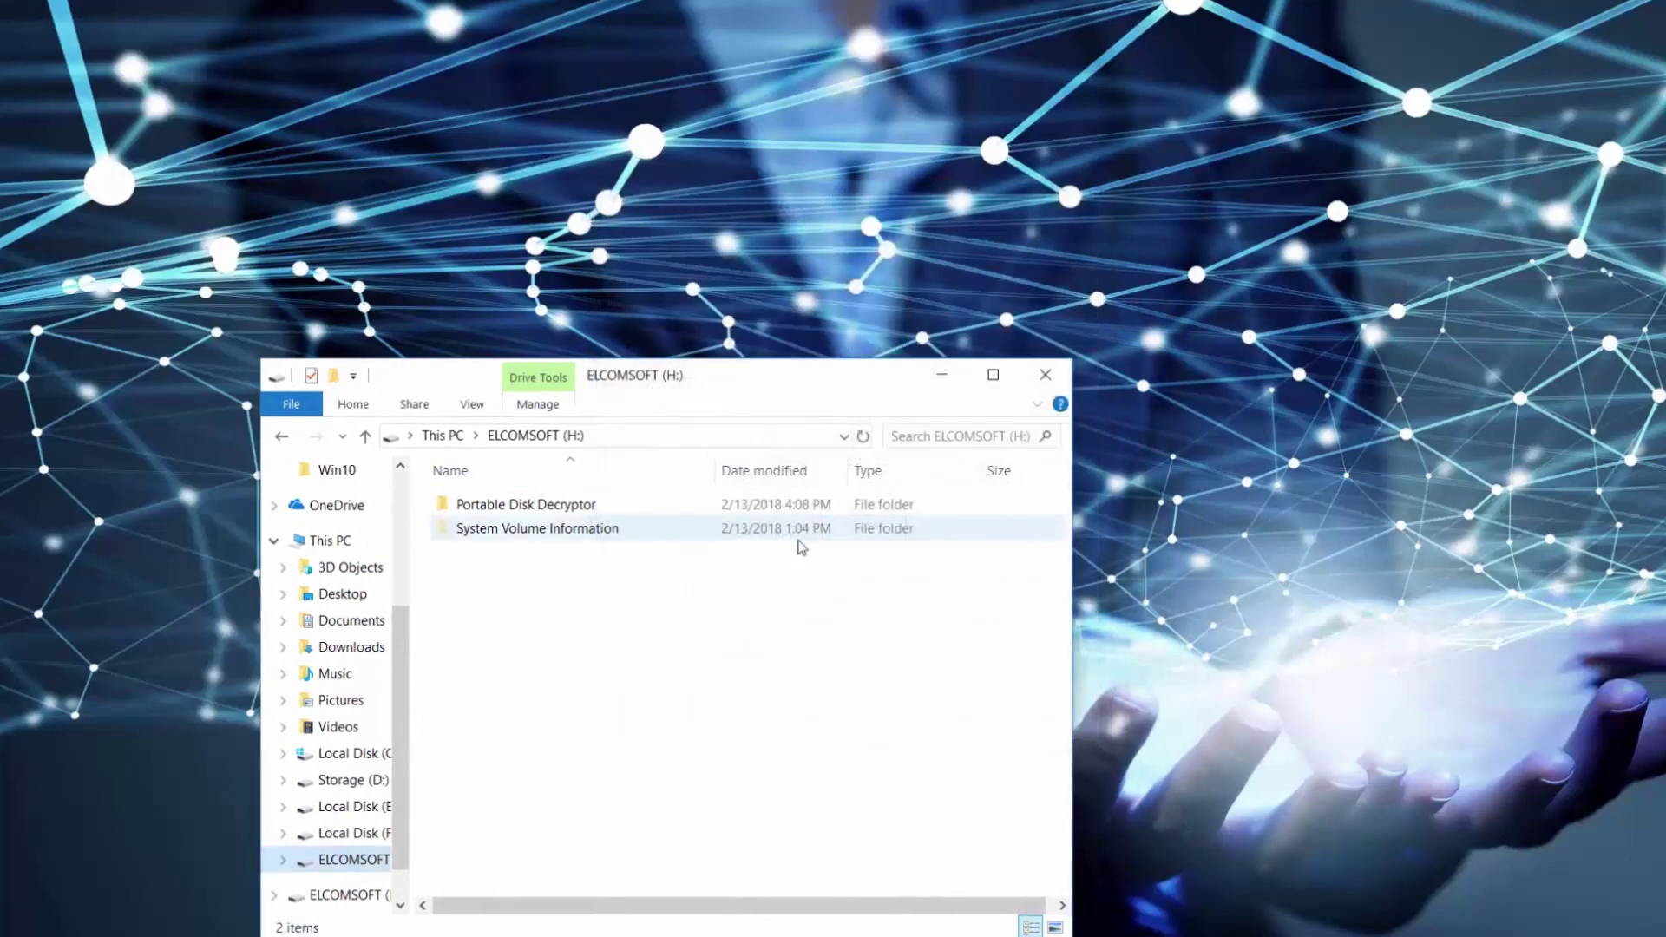
double_click(538, 505)
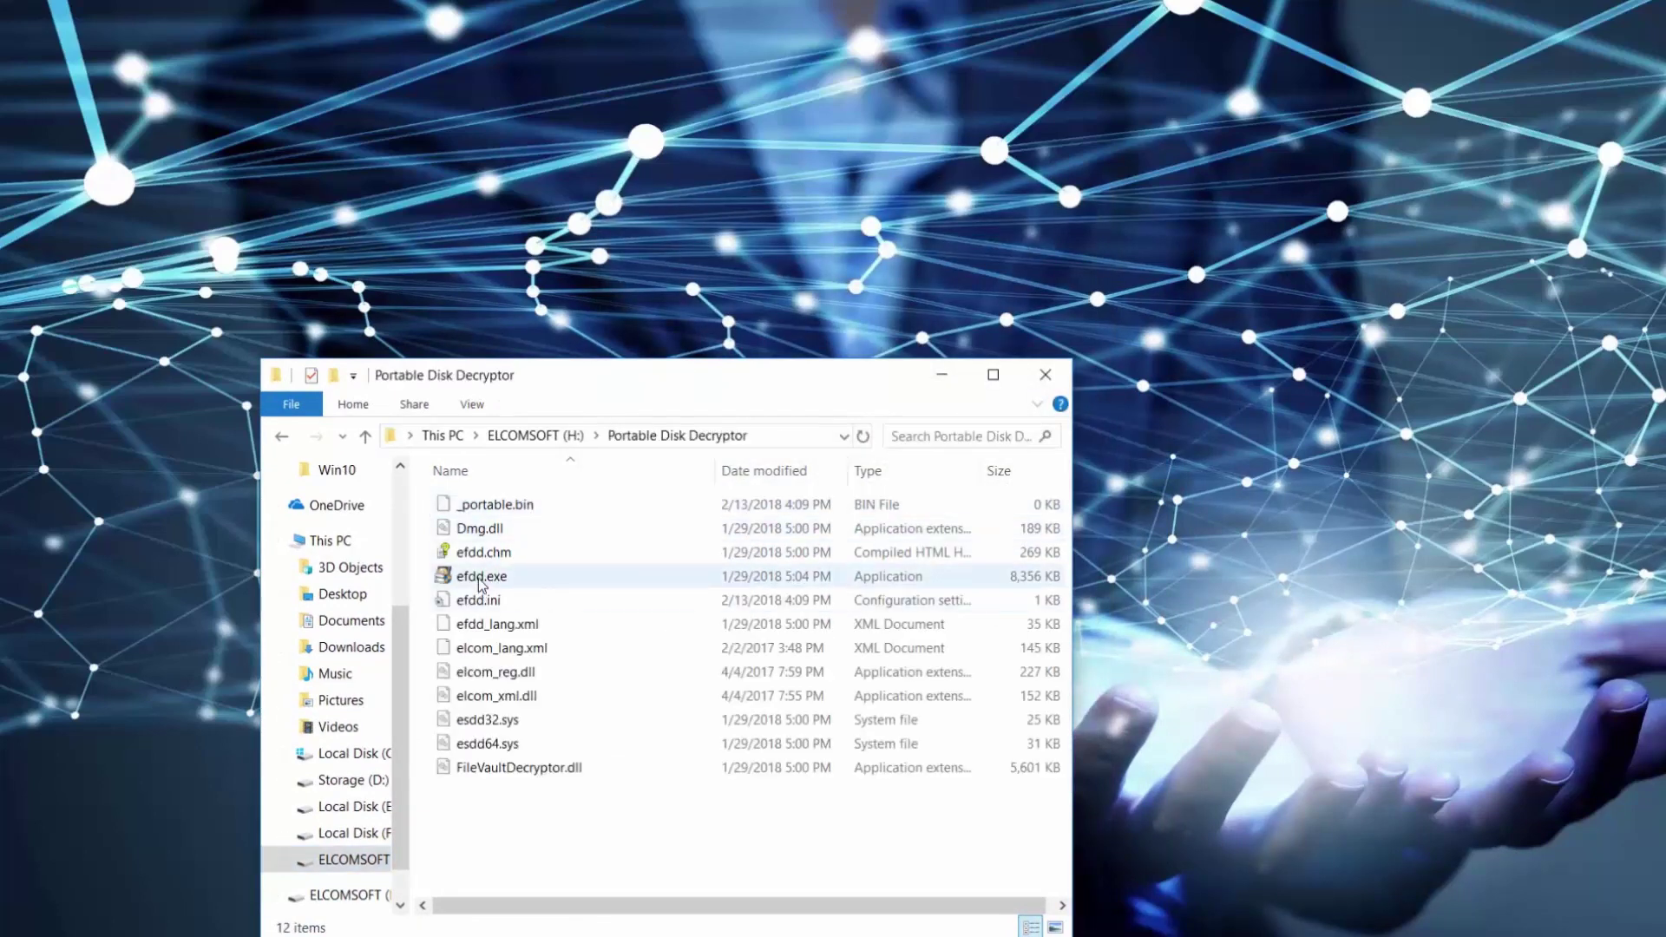
Step: Launch the portable efdd.exe, try Dump physical memory, then choose Extract/prepare data for password recovery
double_click(998, 581)
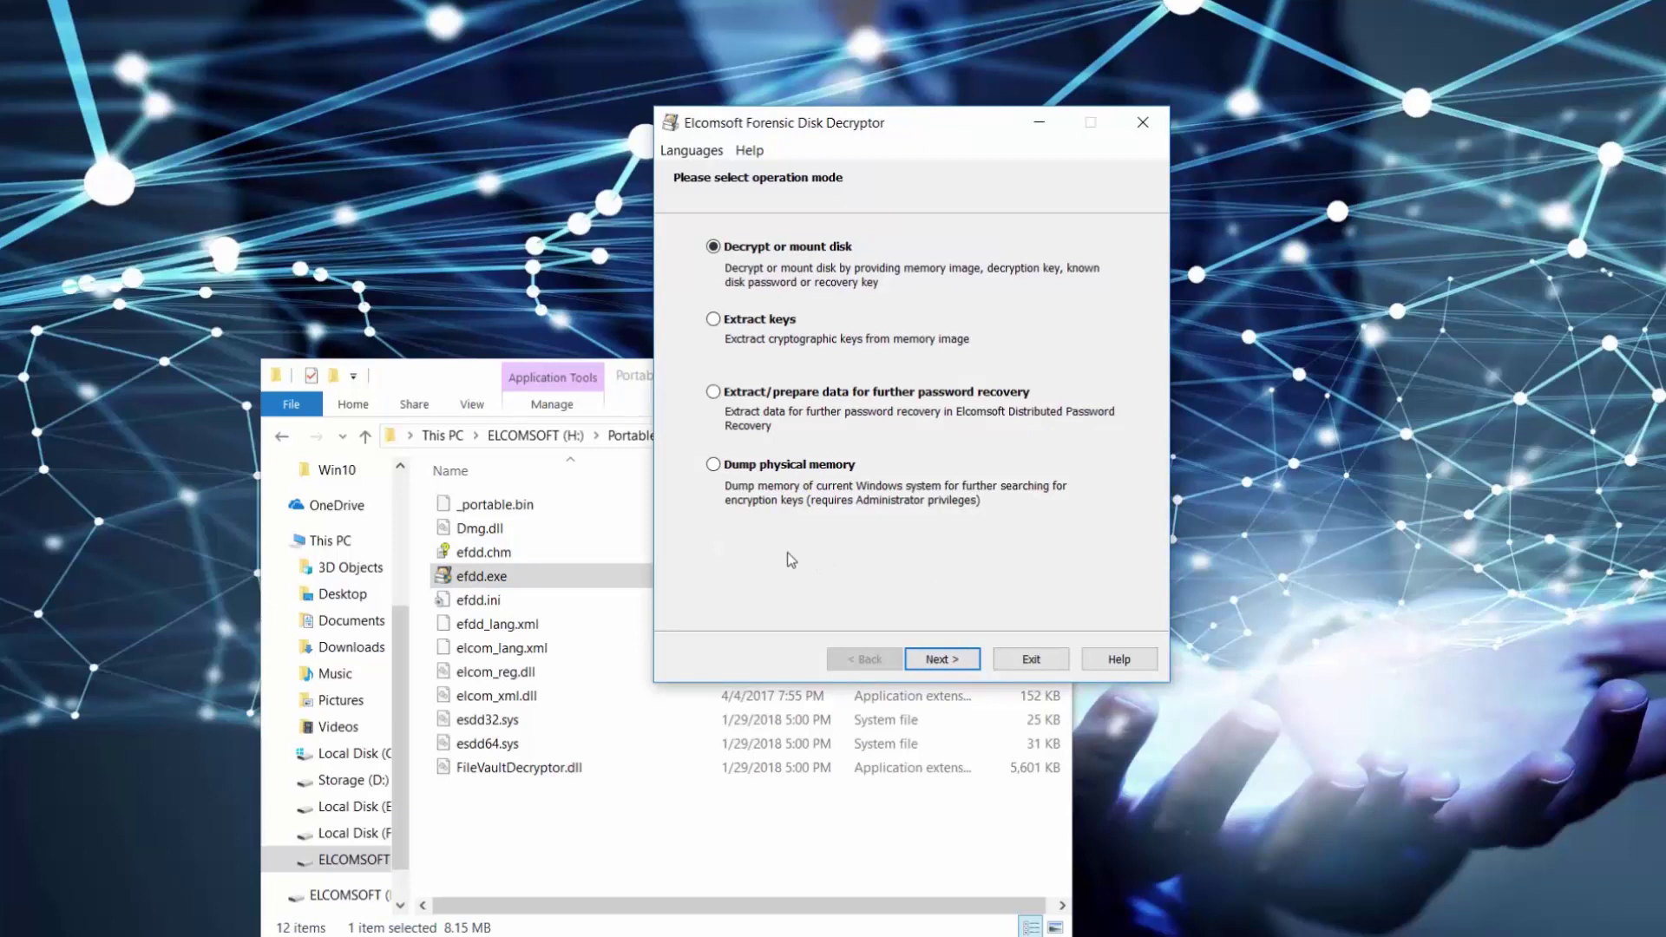
click(713, 319)
click(954, 659)
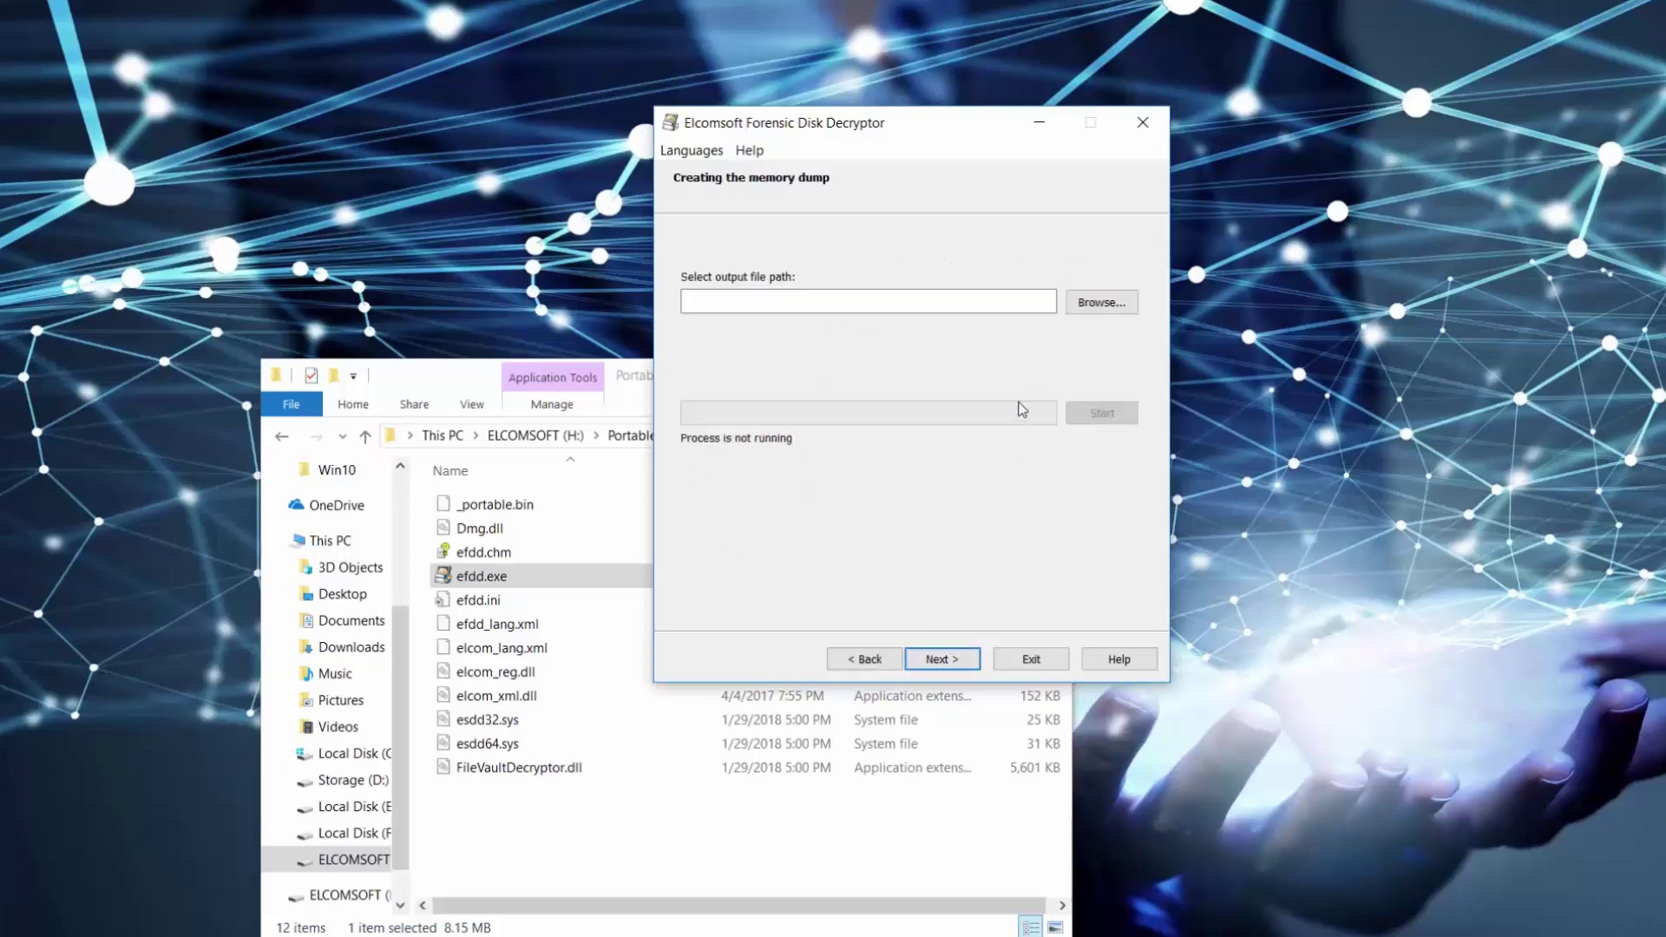
click(1122, 305)
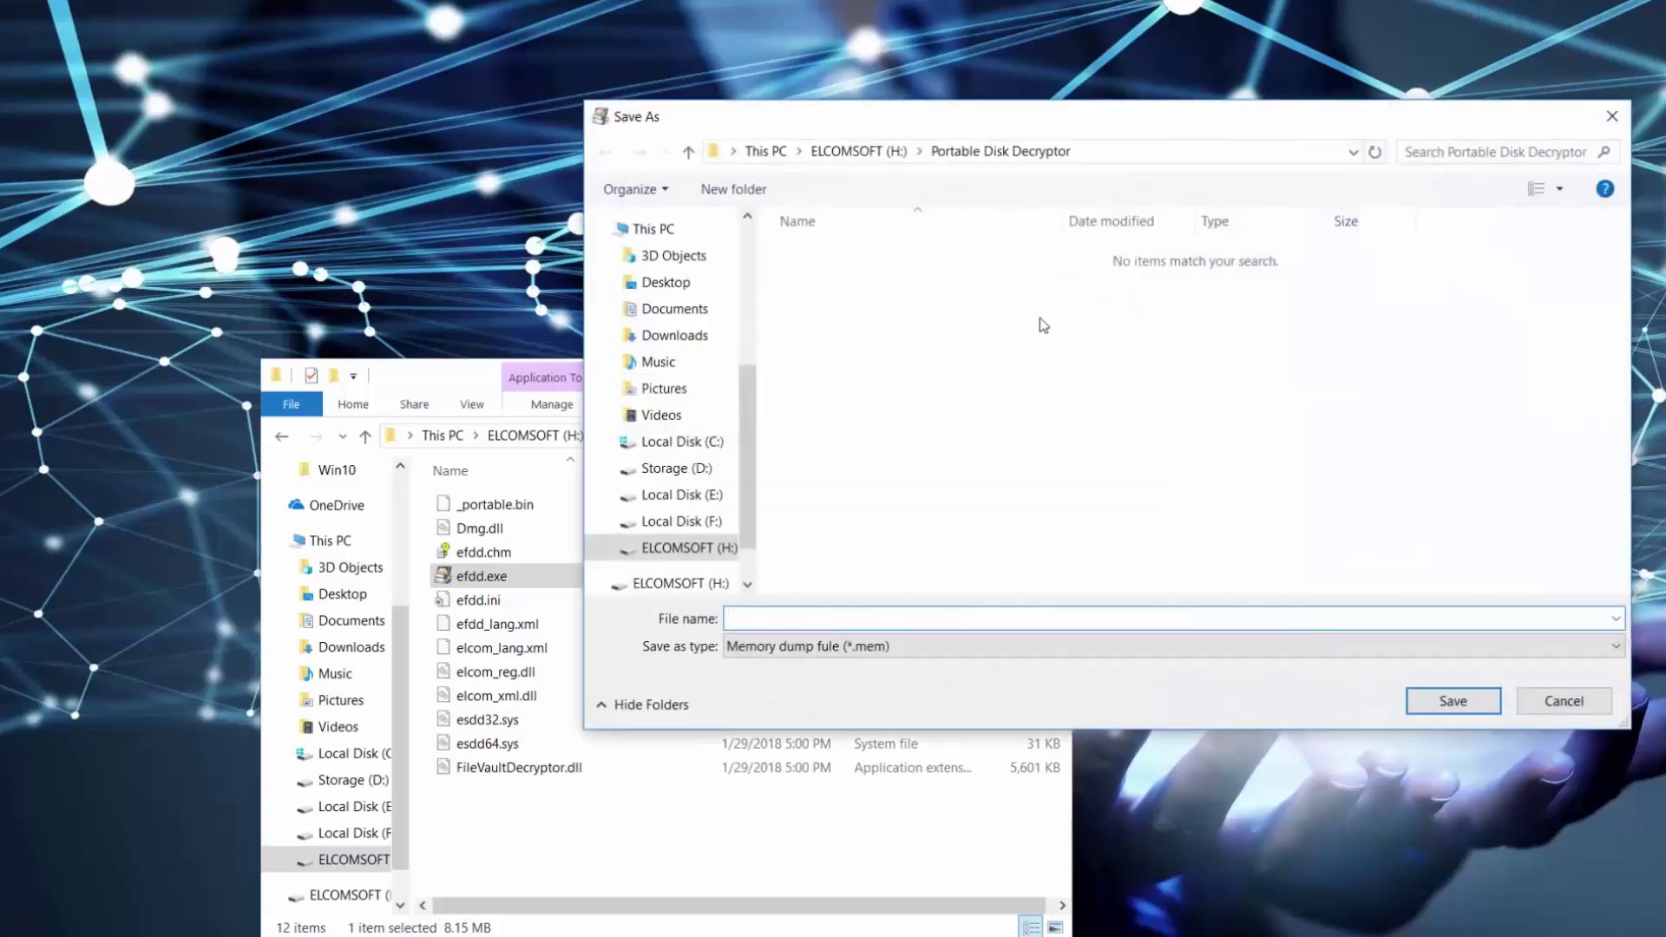
scroll(755, 436, down, 1)
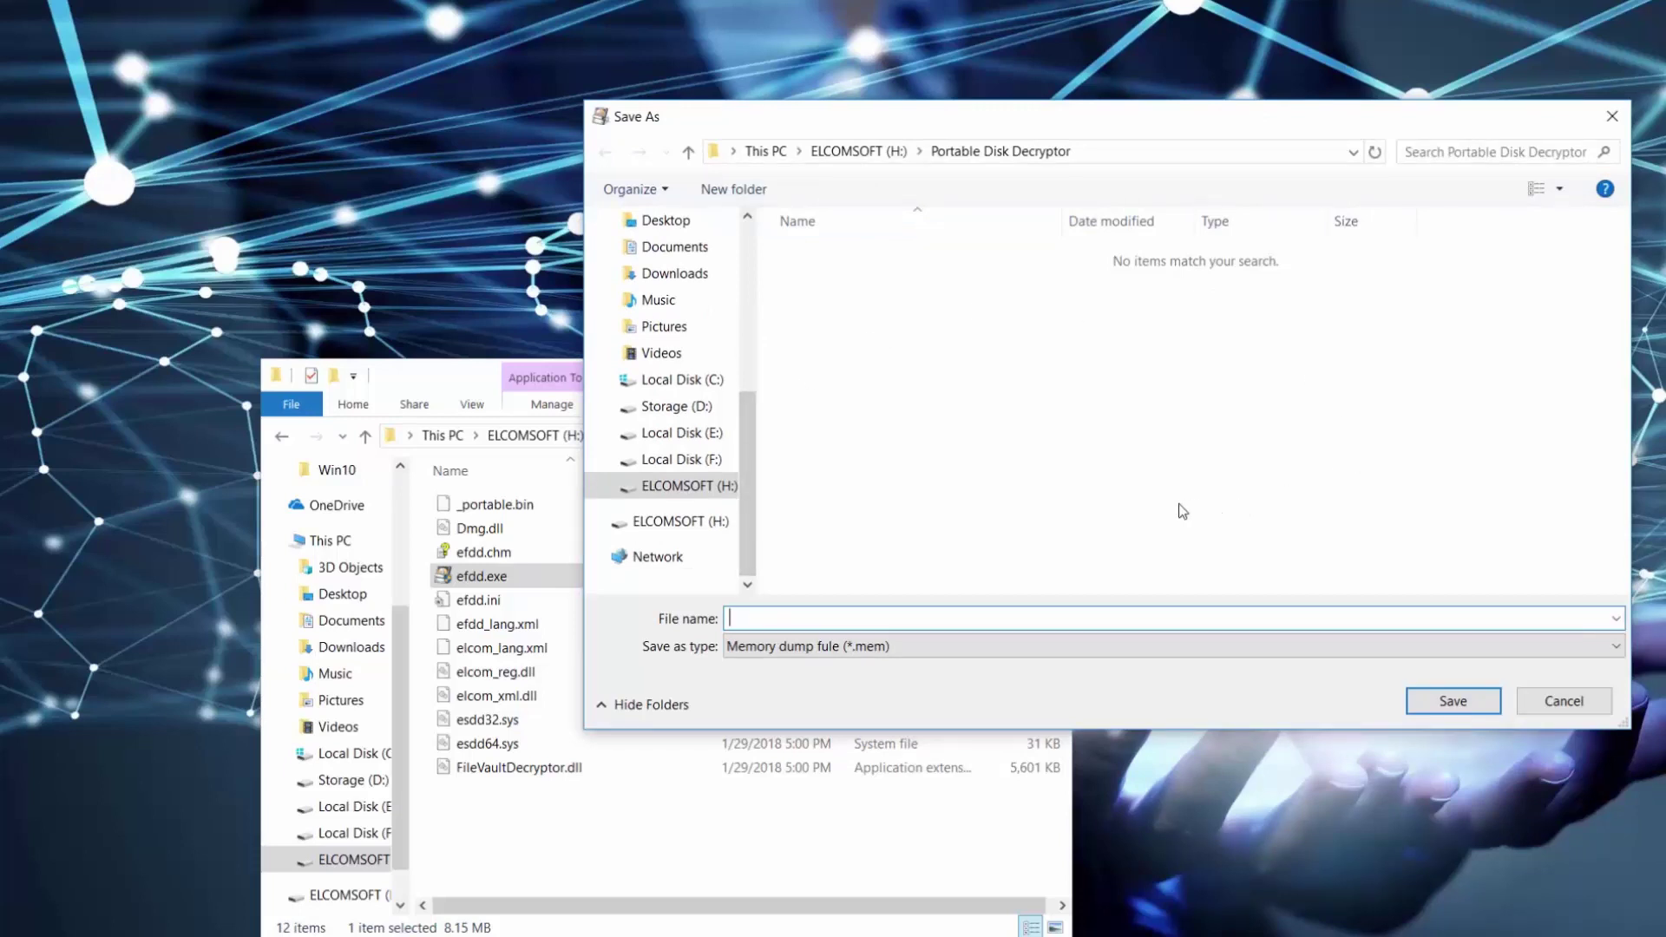
click(1564, 701)
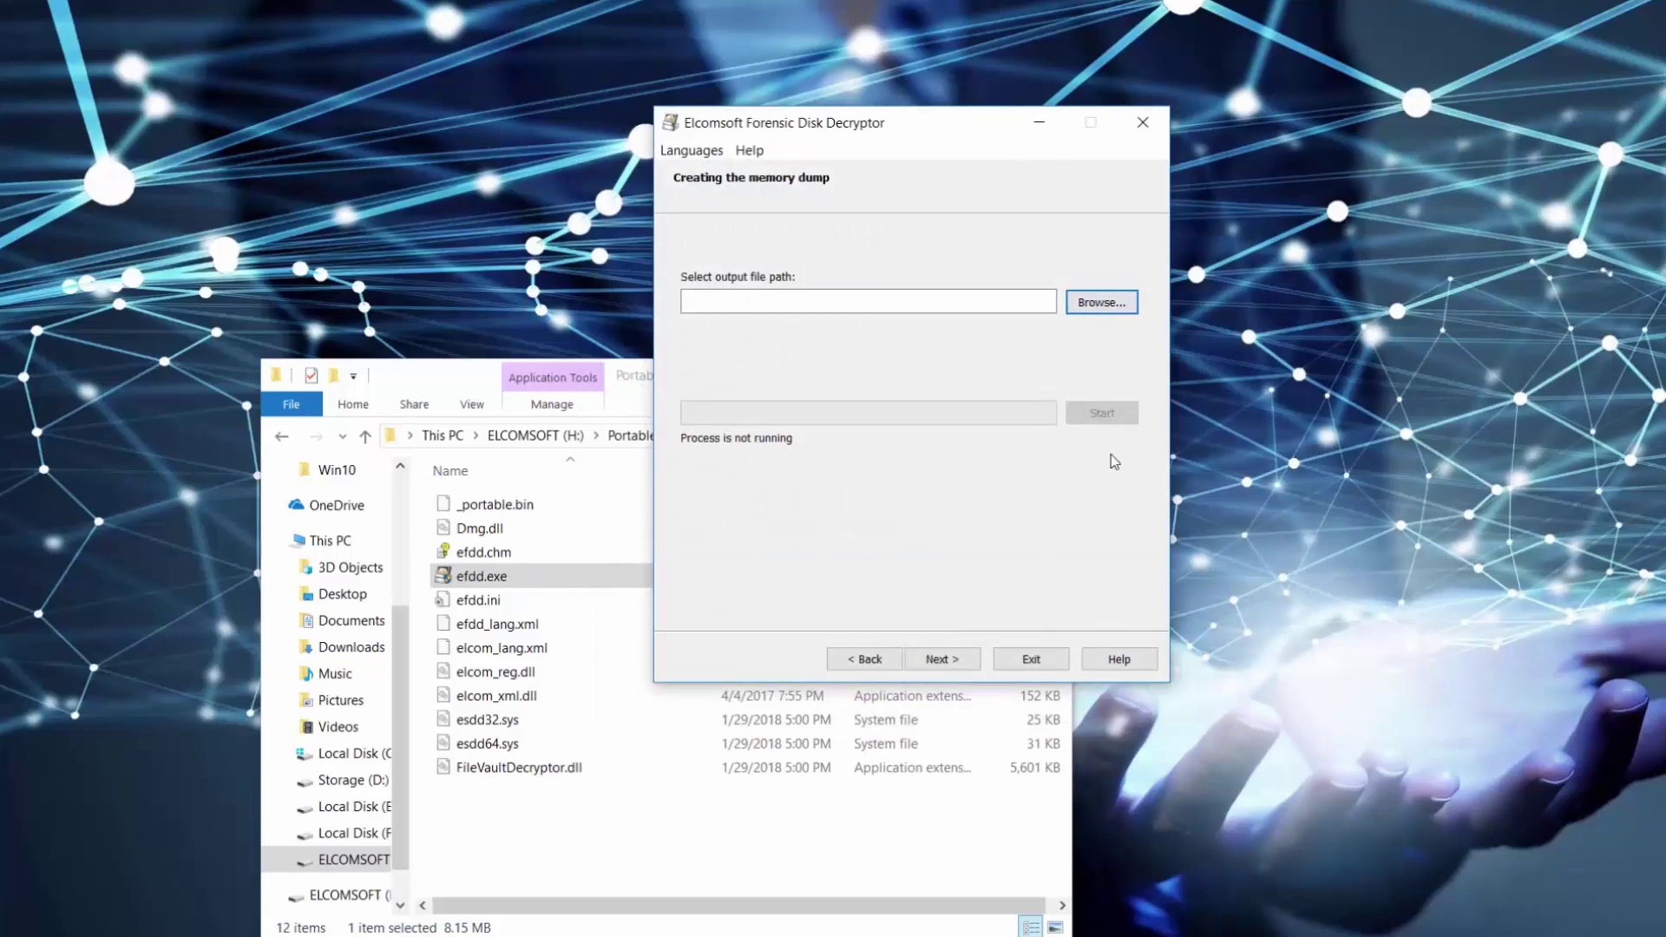
click(863, 658)
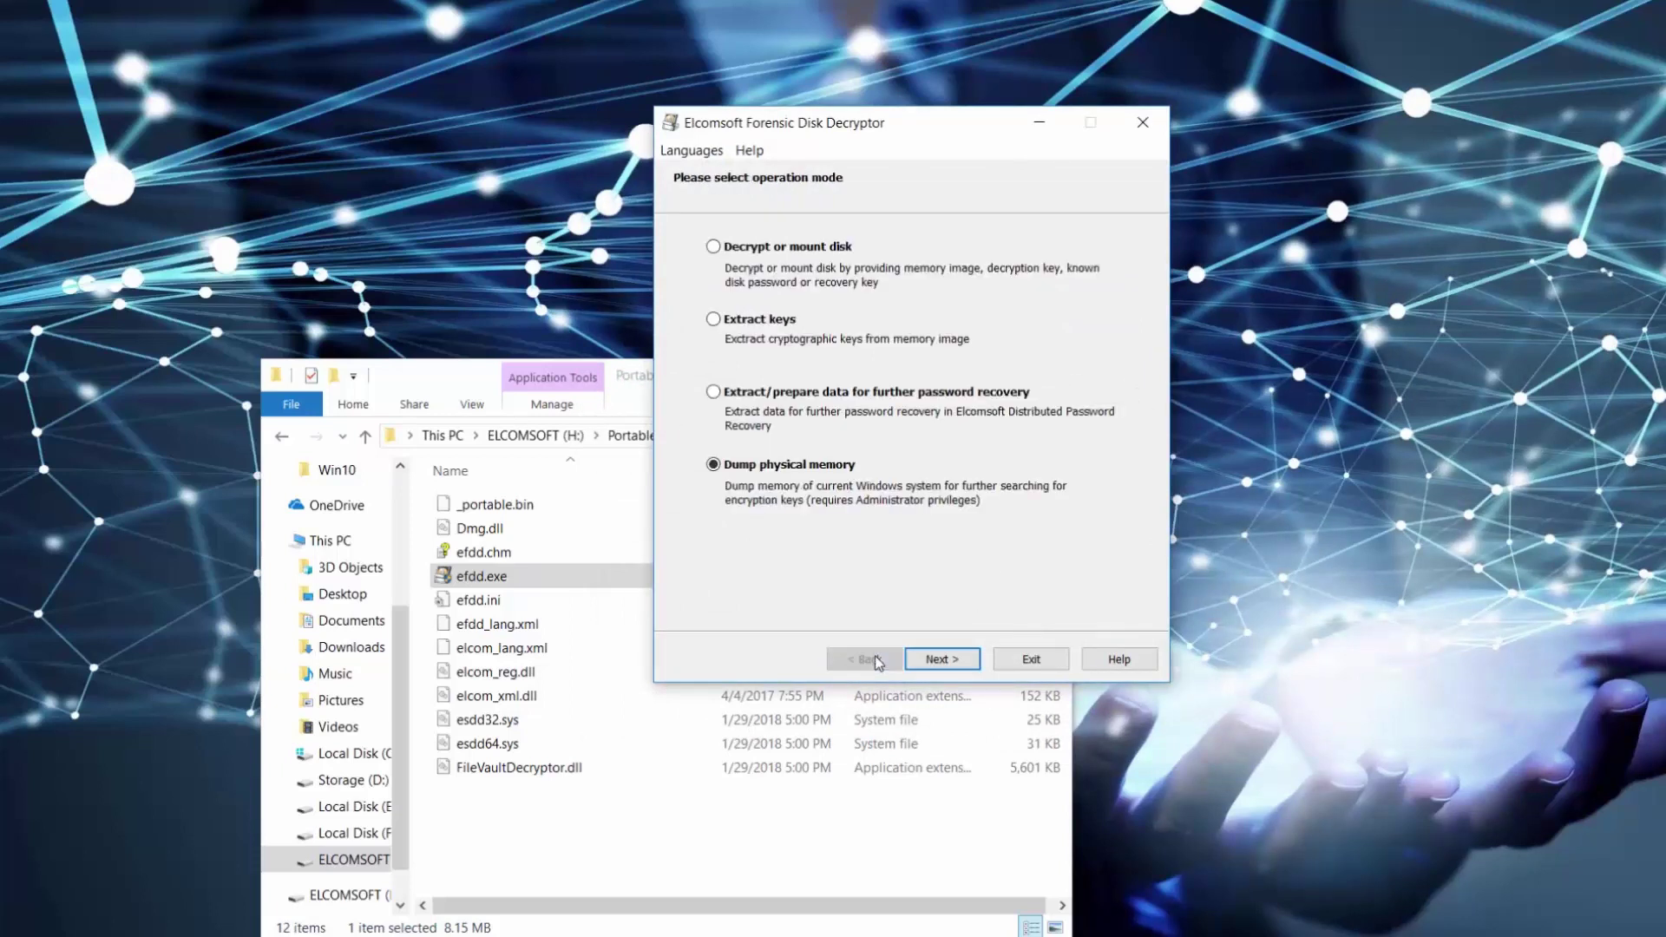
click(714, 392)
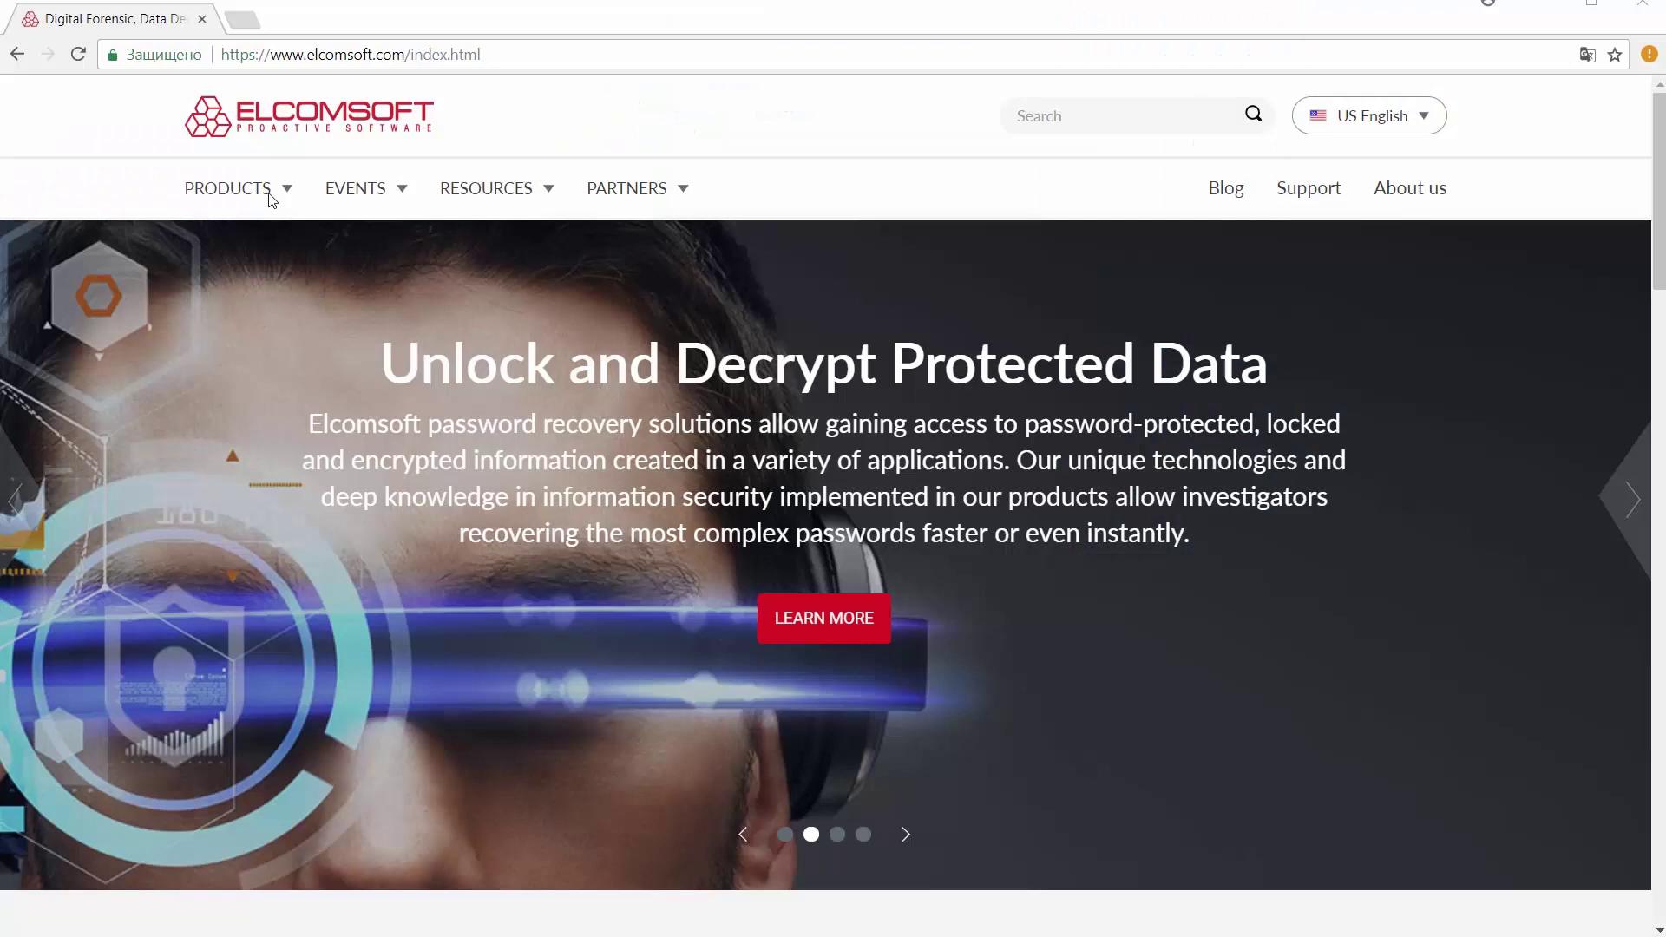
Step: Open the Distributed Password Recovery page via Products > Police and Law Enforcement solutions
mouse_move(270, 197)
click(260, 241)
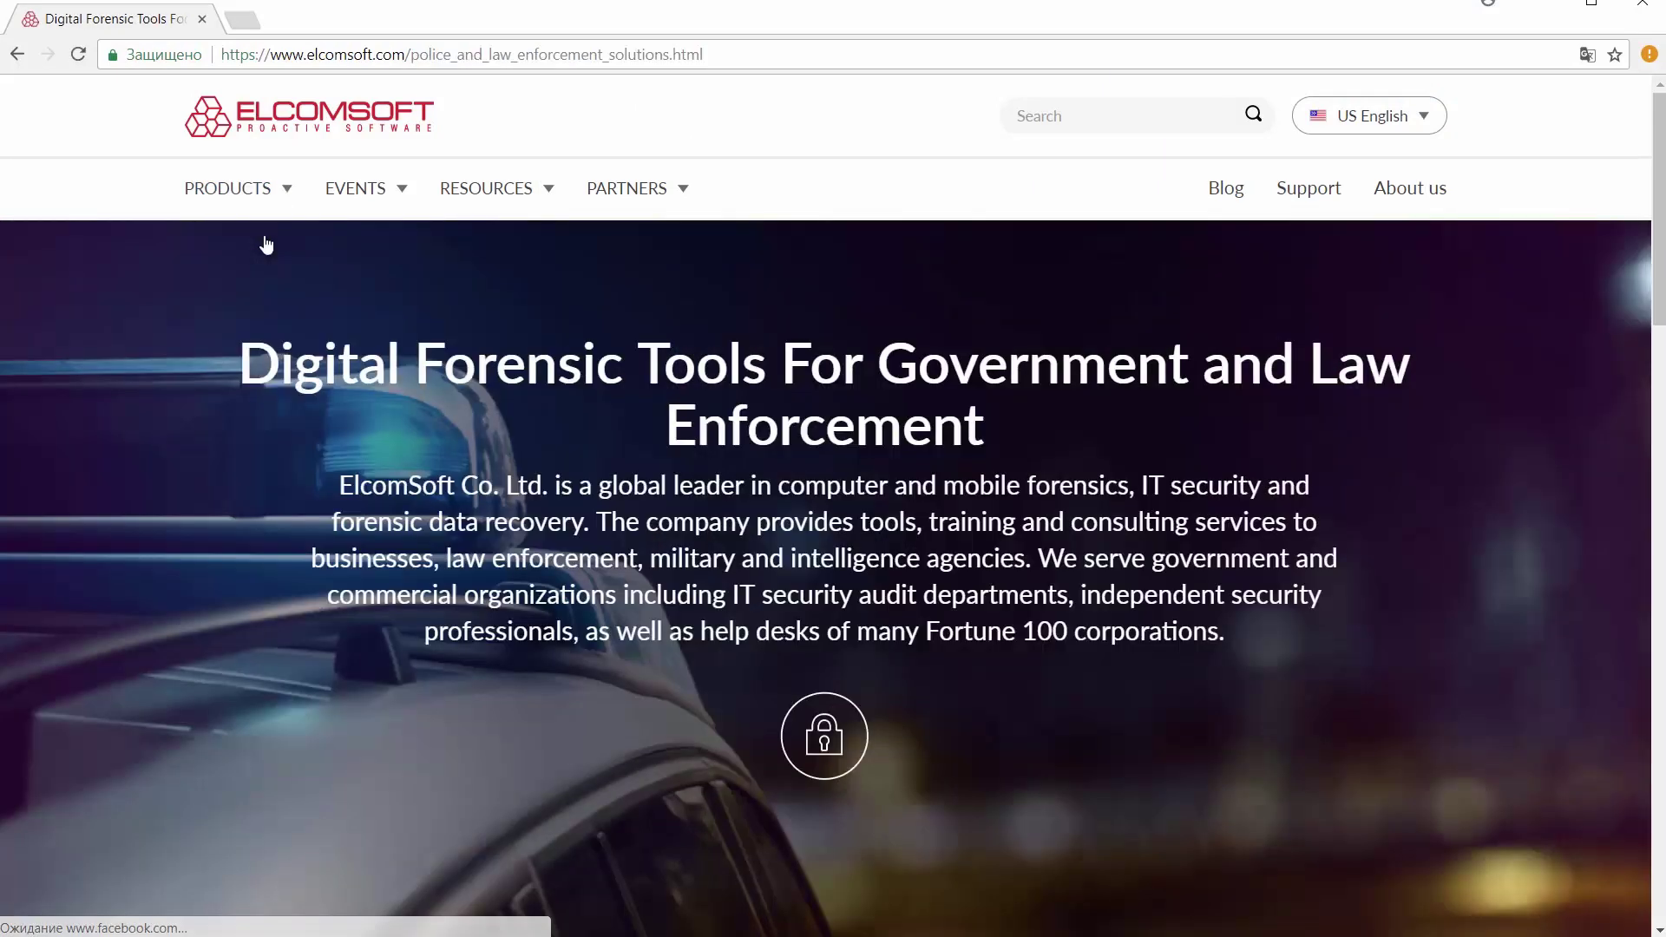
scroll(214, 495, down, 5)
scroll(213, 495, down, 5)
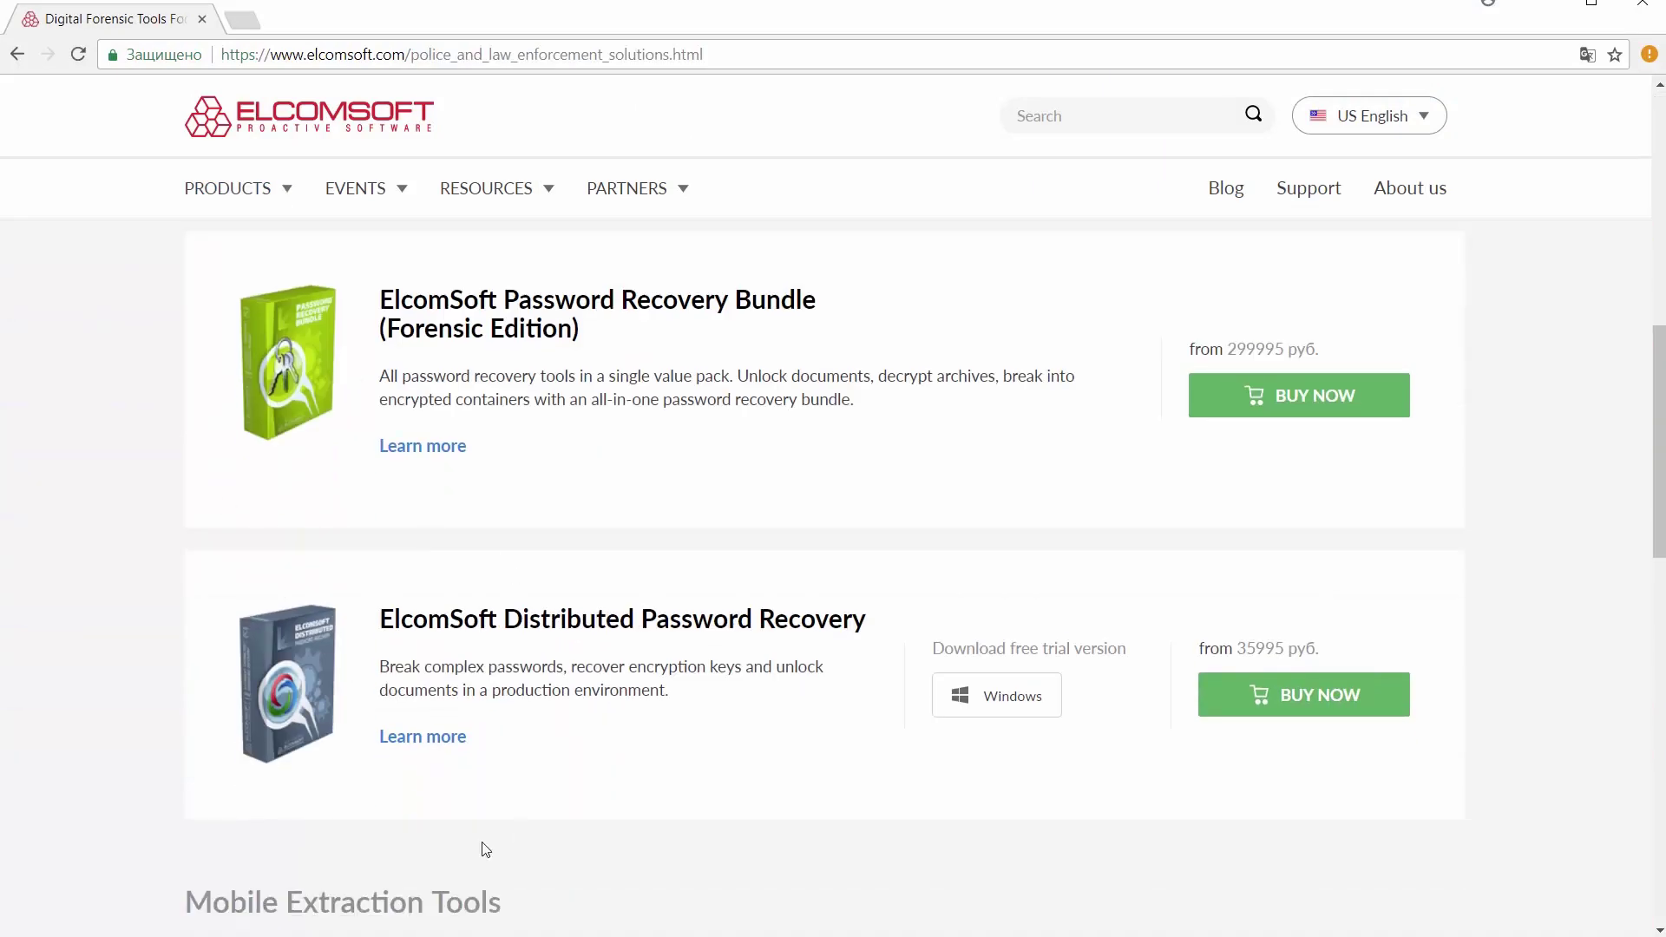
click(427, 744)
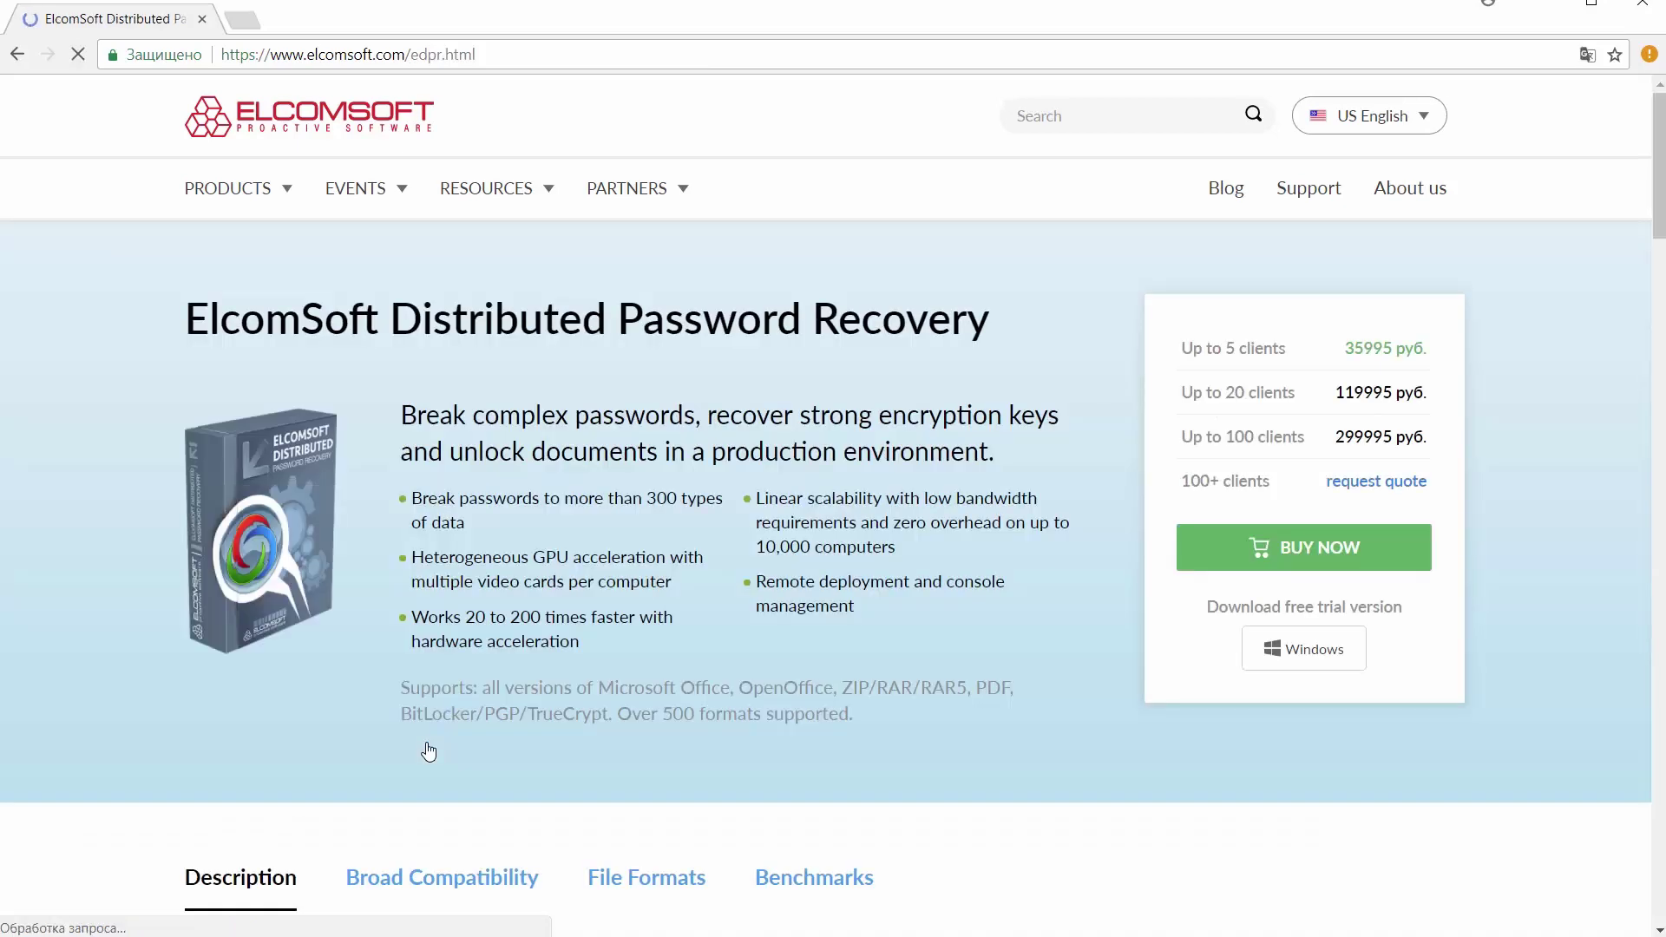
Step: Scroll through the Distributed Password Recovery page and view the Broad Compatibility details
scroll(1132, 755, down, 8)
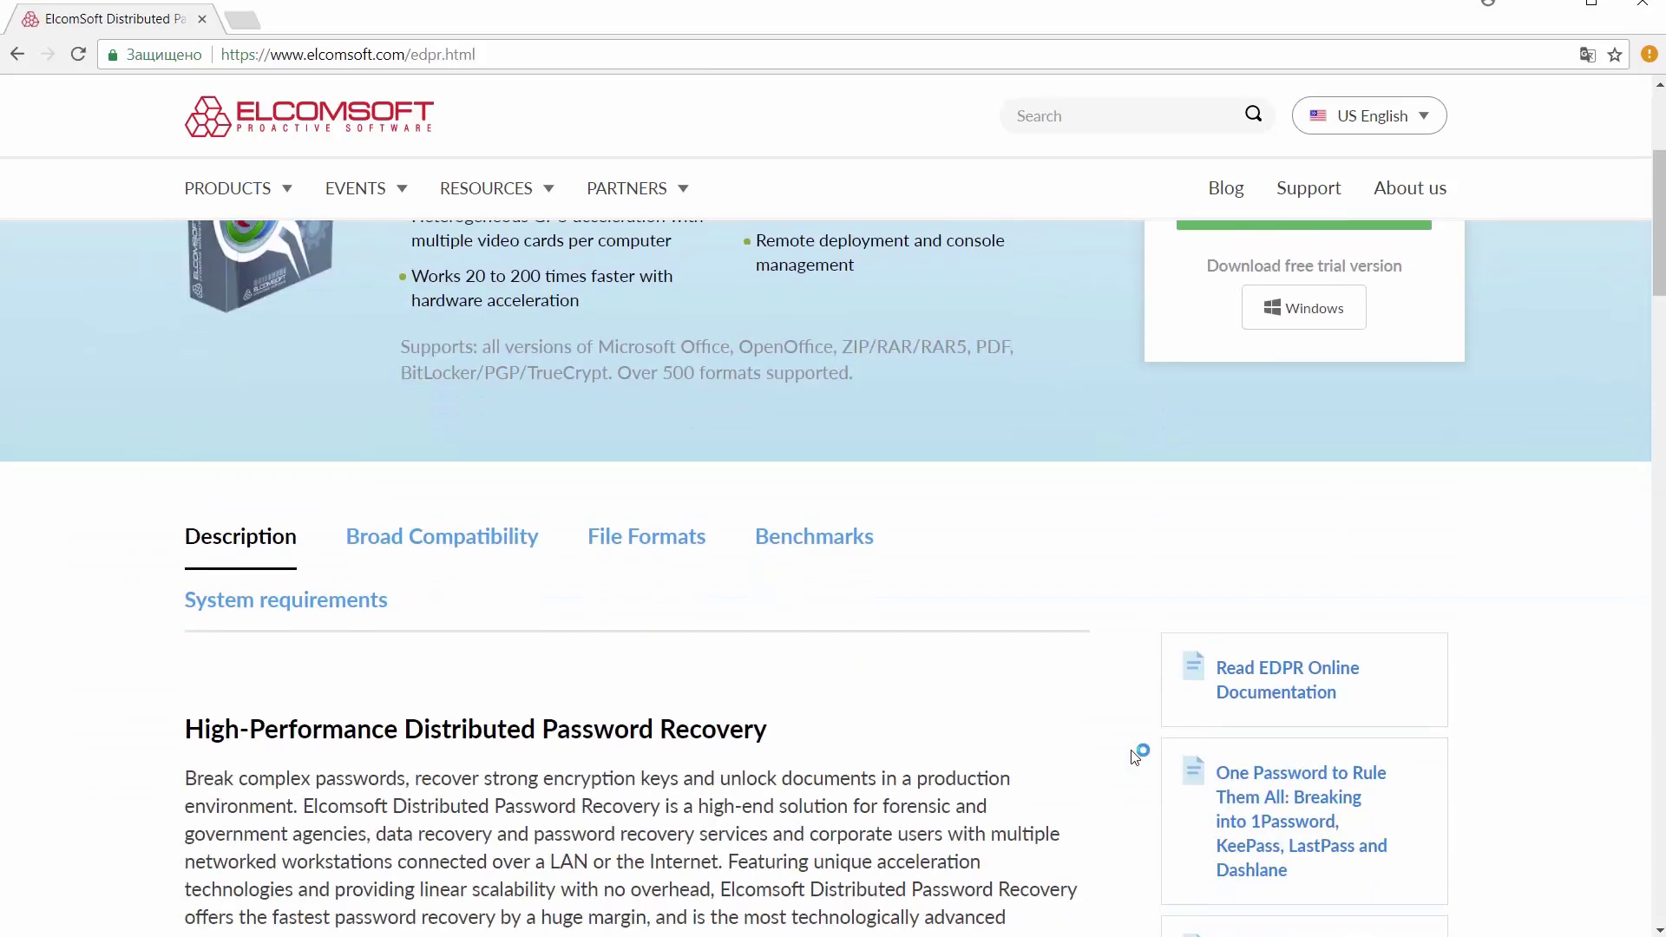
scroll(1132, 757, down, 1)
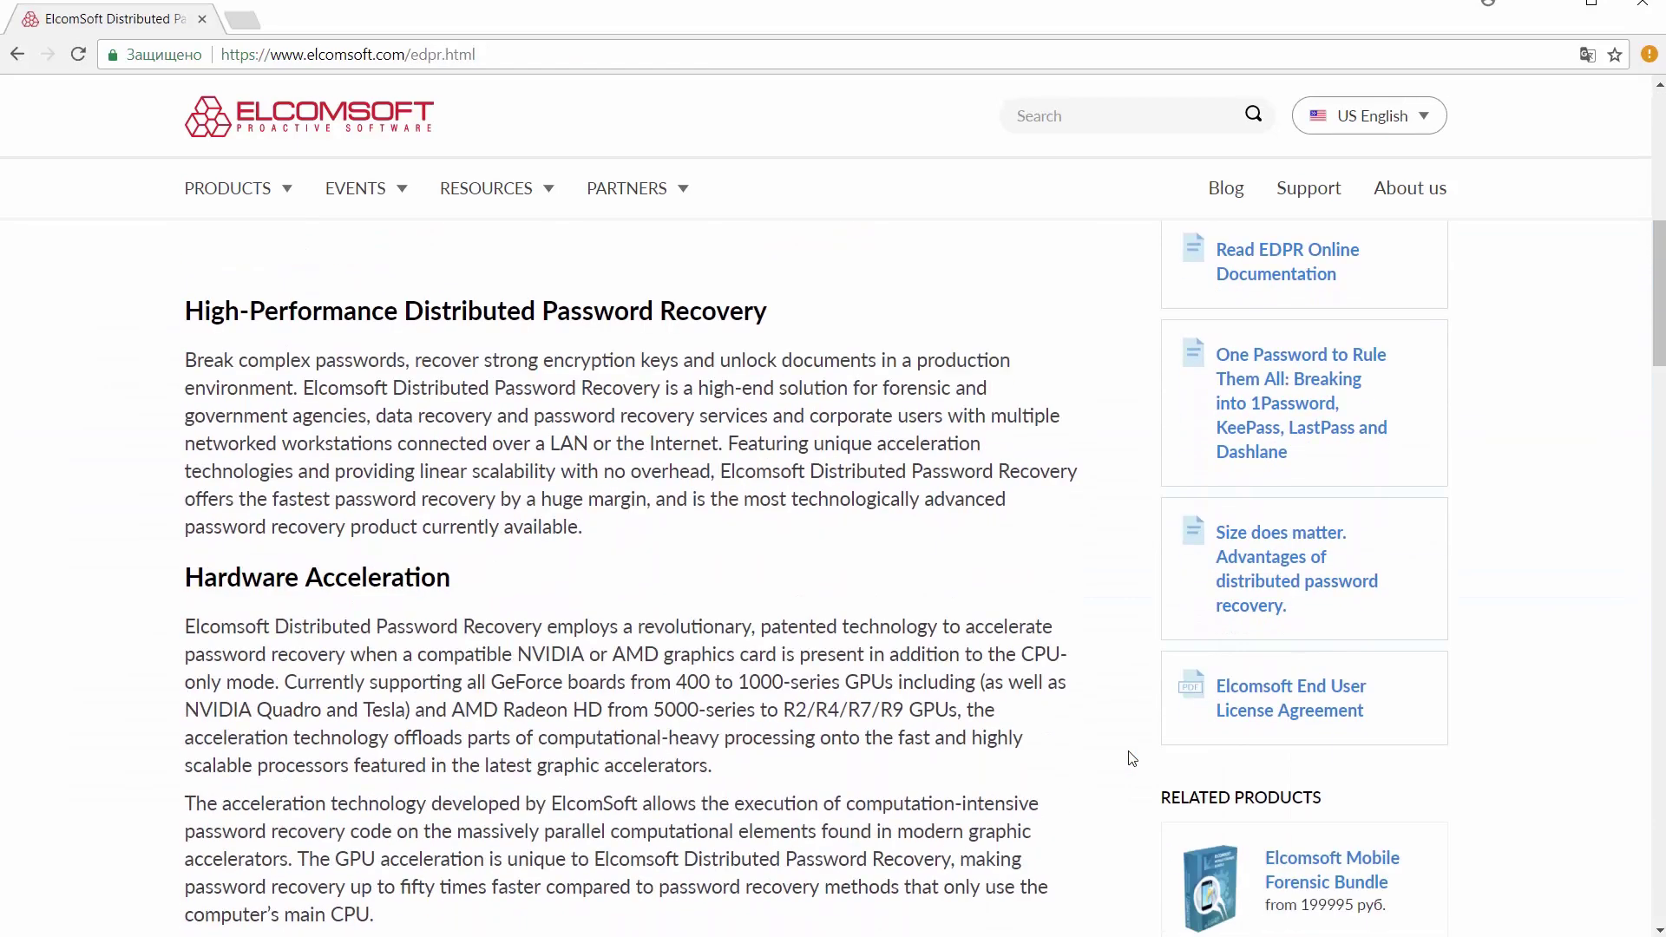
scroll(1132, 758, down, 10)
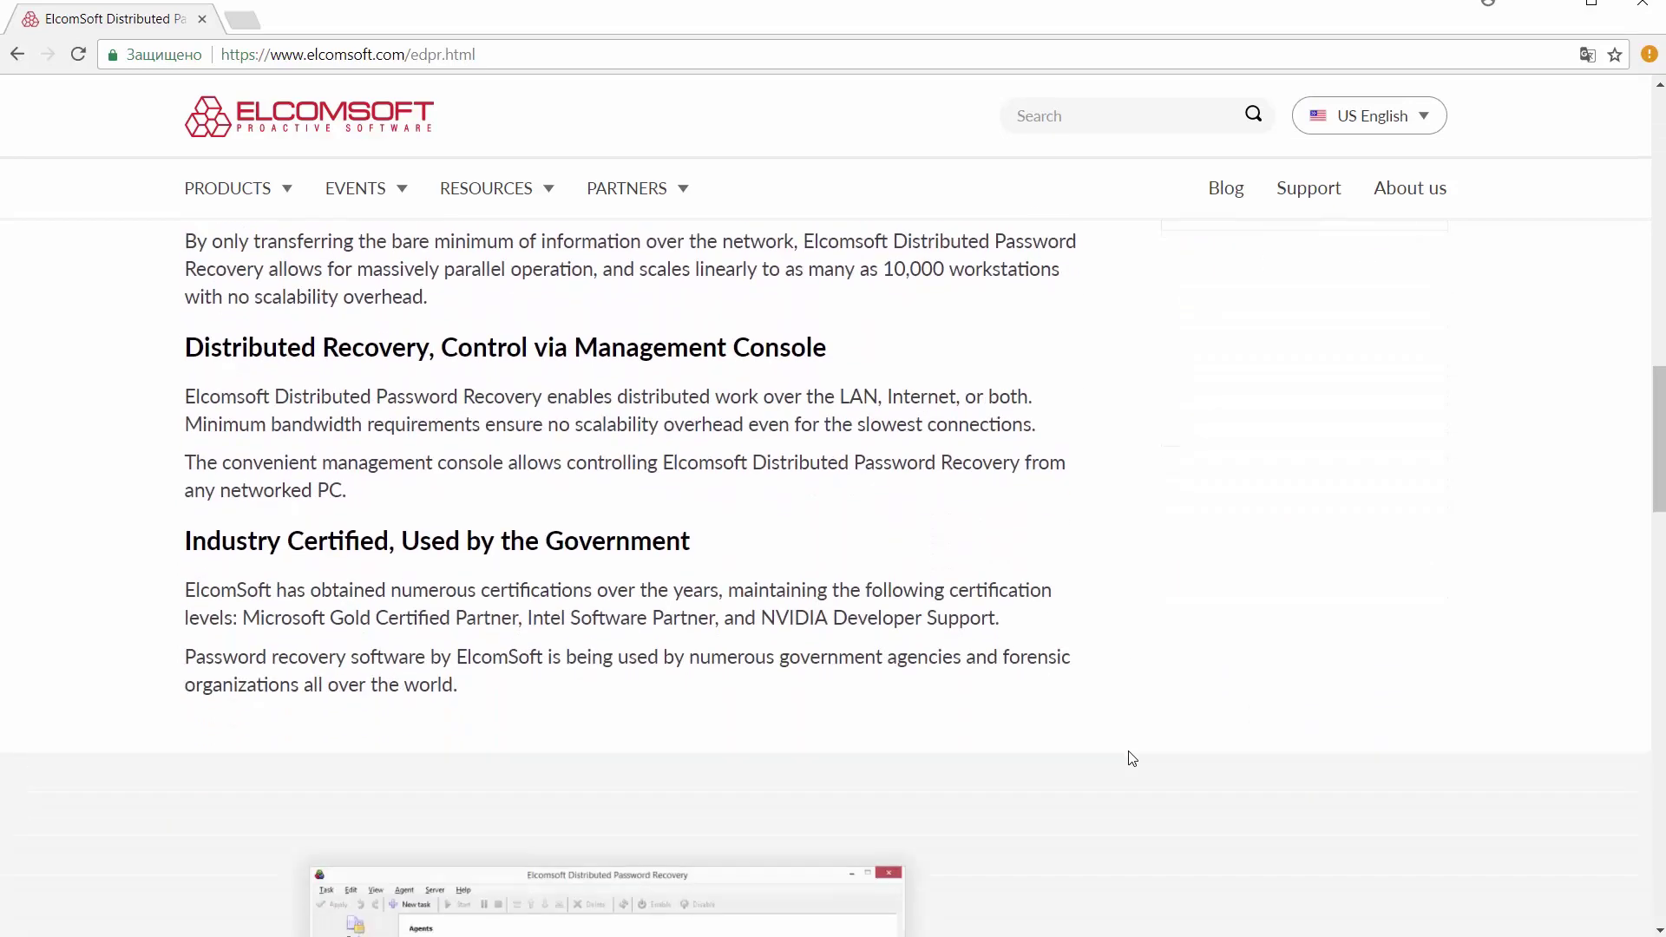
scroll(1133, 758, down, 5)
scroll(1133, 758, up, 16)
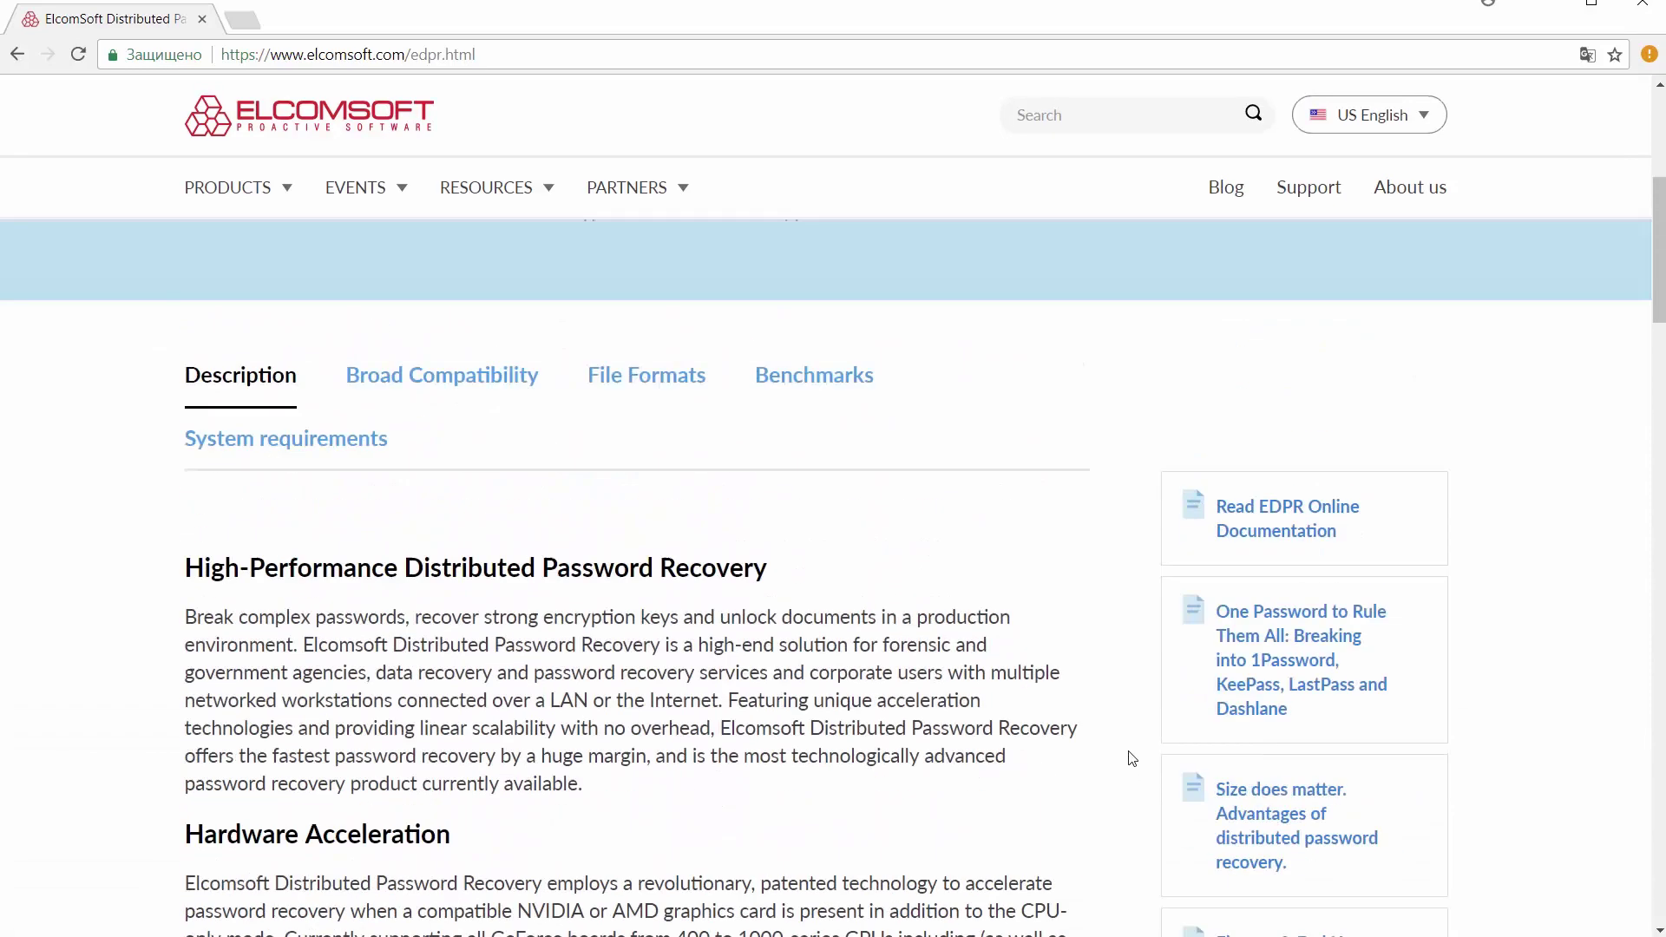
click(457, 458)
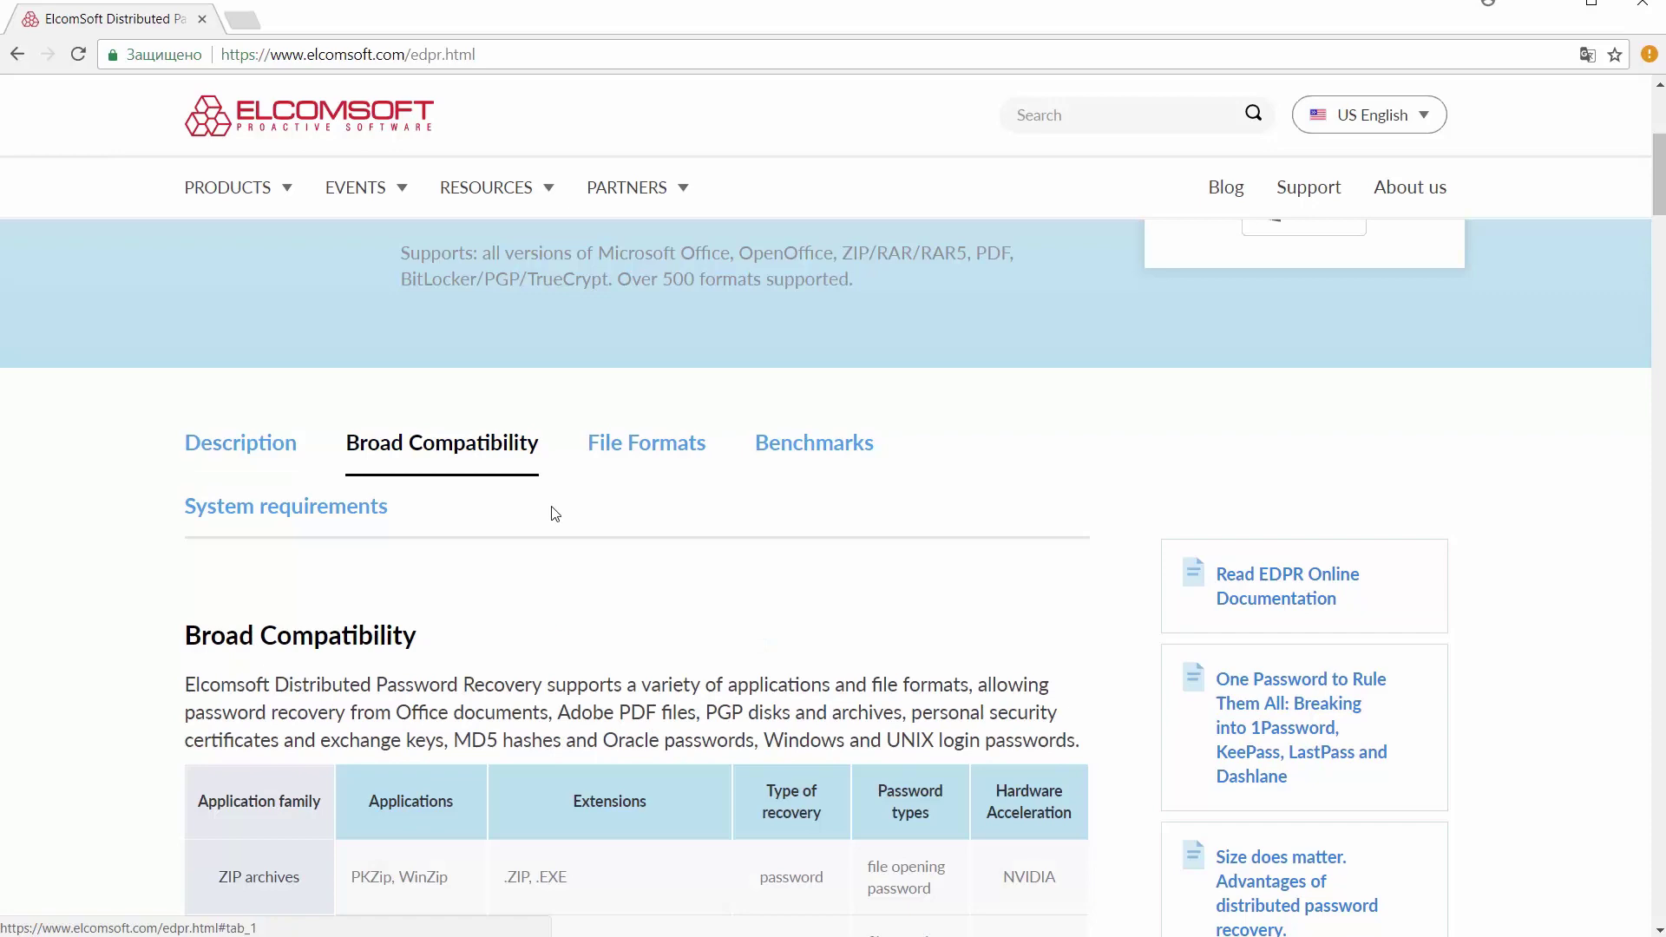
scroll(952, 600, down, 6)
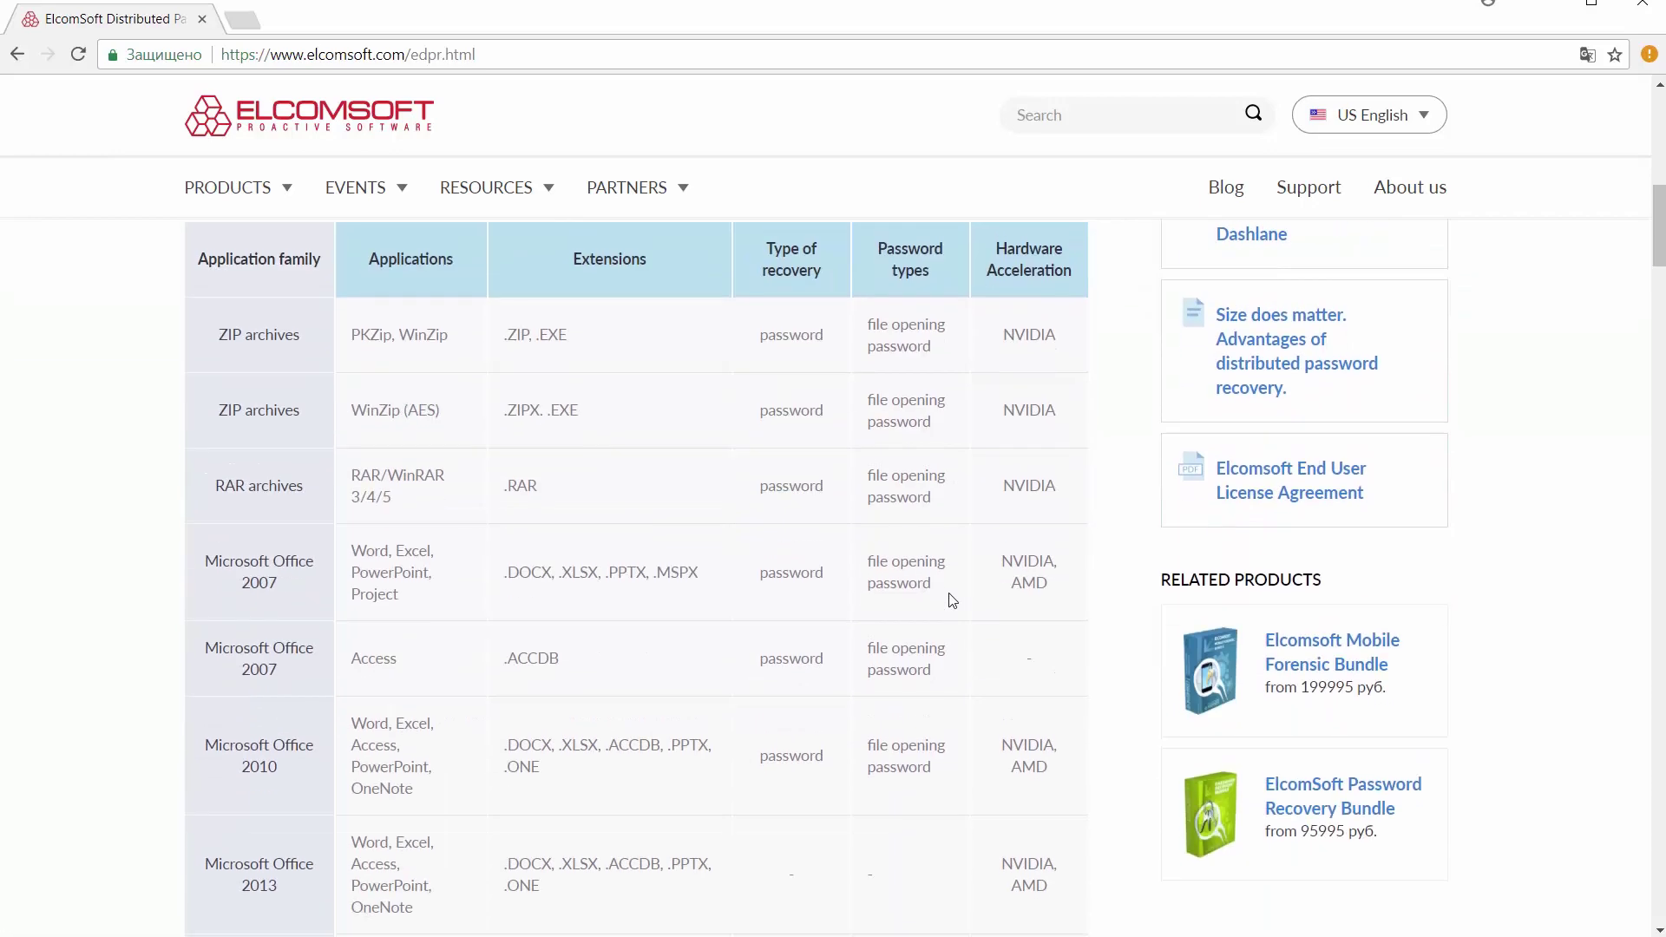
scroll(835, 531, up, 5)
Step: View the supported File Formats list and the Benchmarks performance charts
click(646, 338)
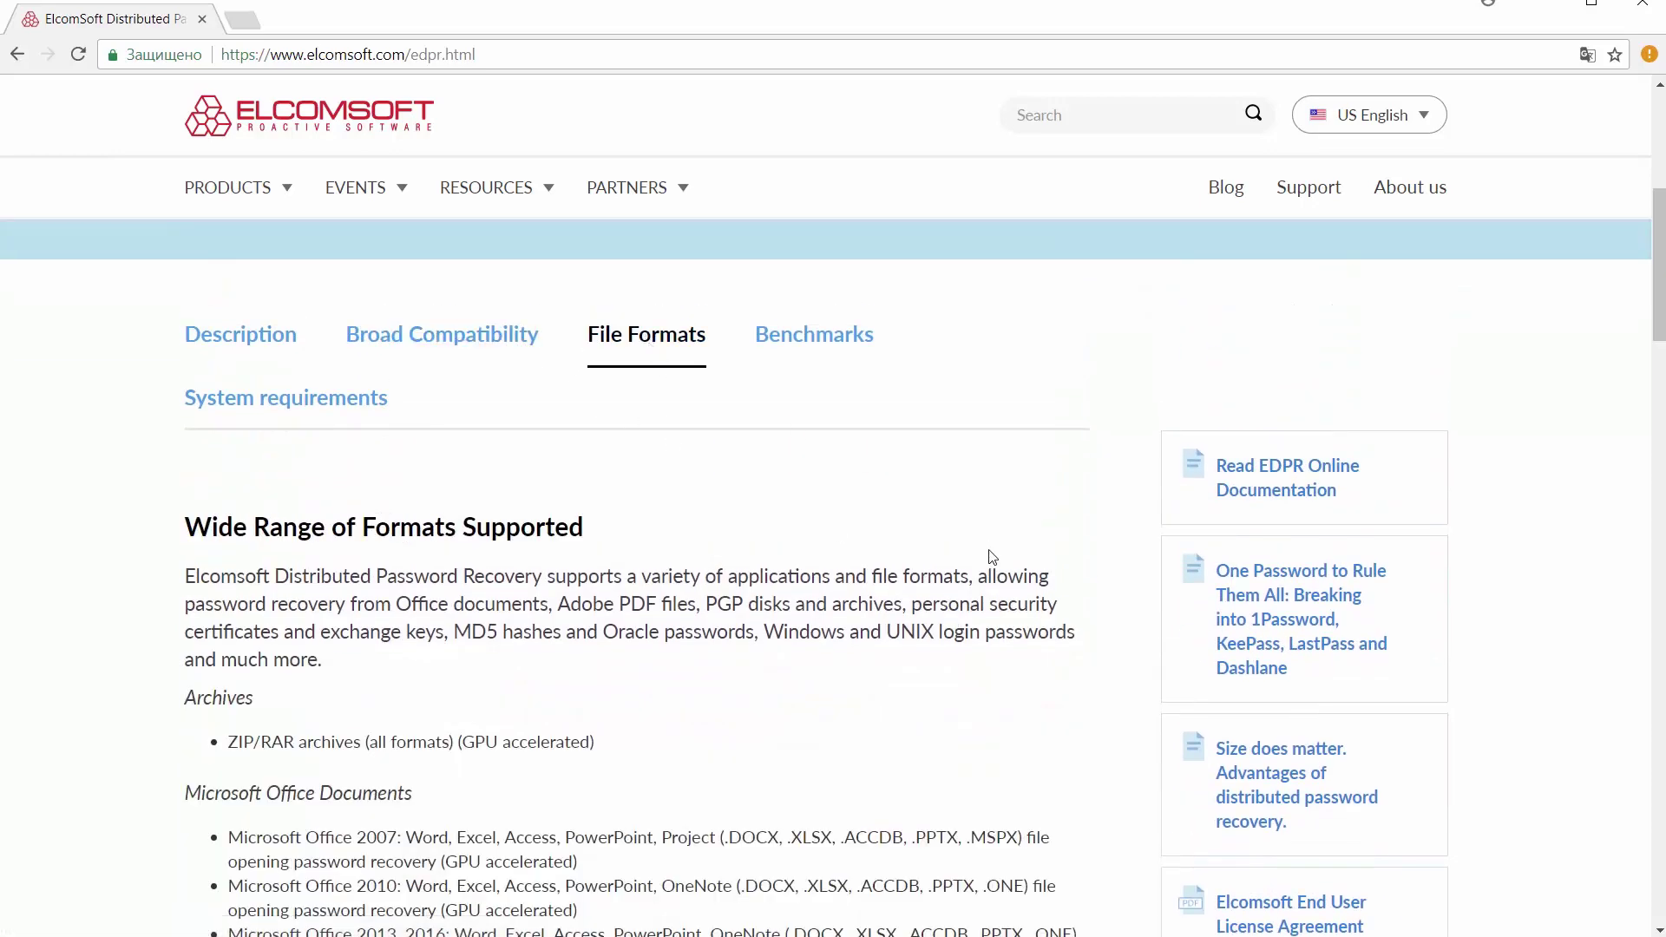
scroll(987, 555, down, 4)
scroll(990, 550, down, 15)
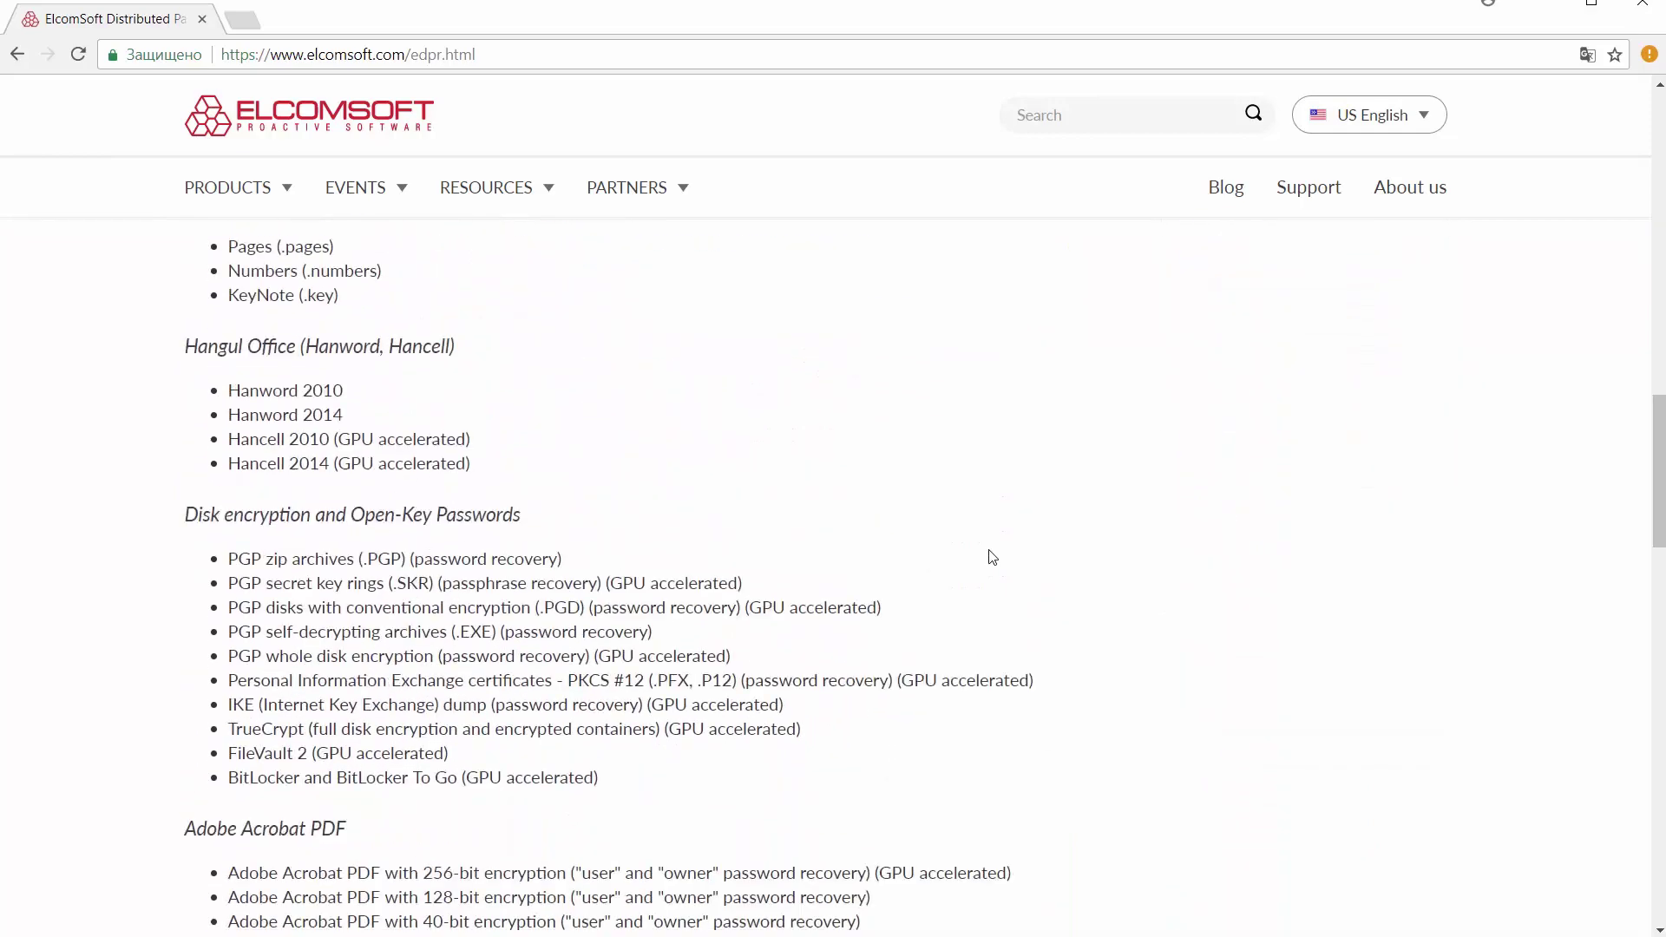
scroll(992, 556, down, 4)
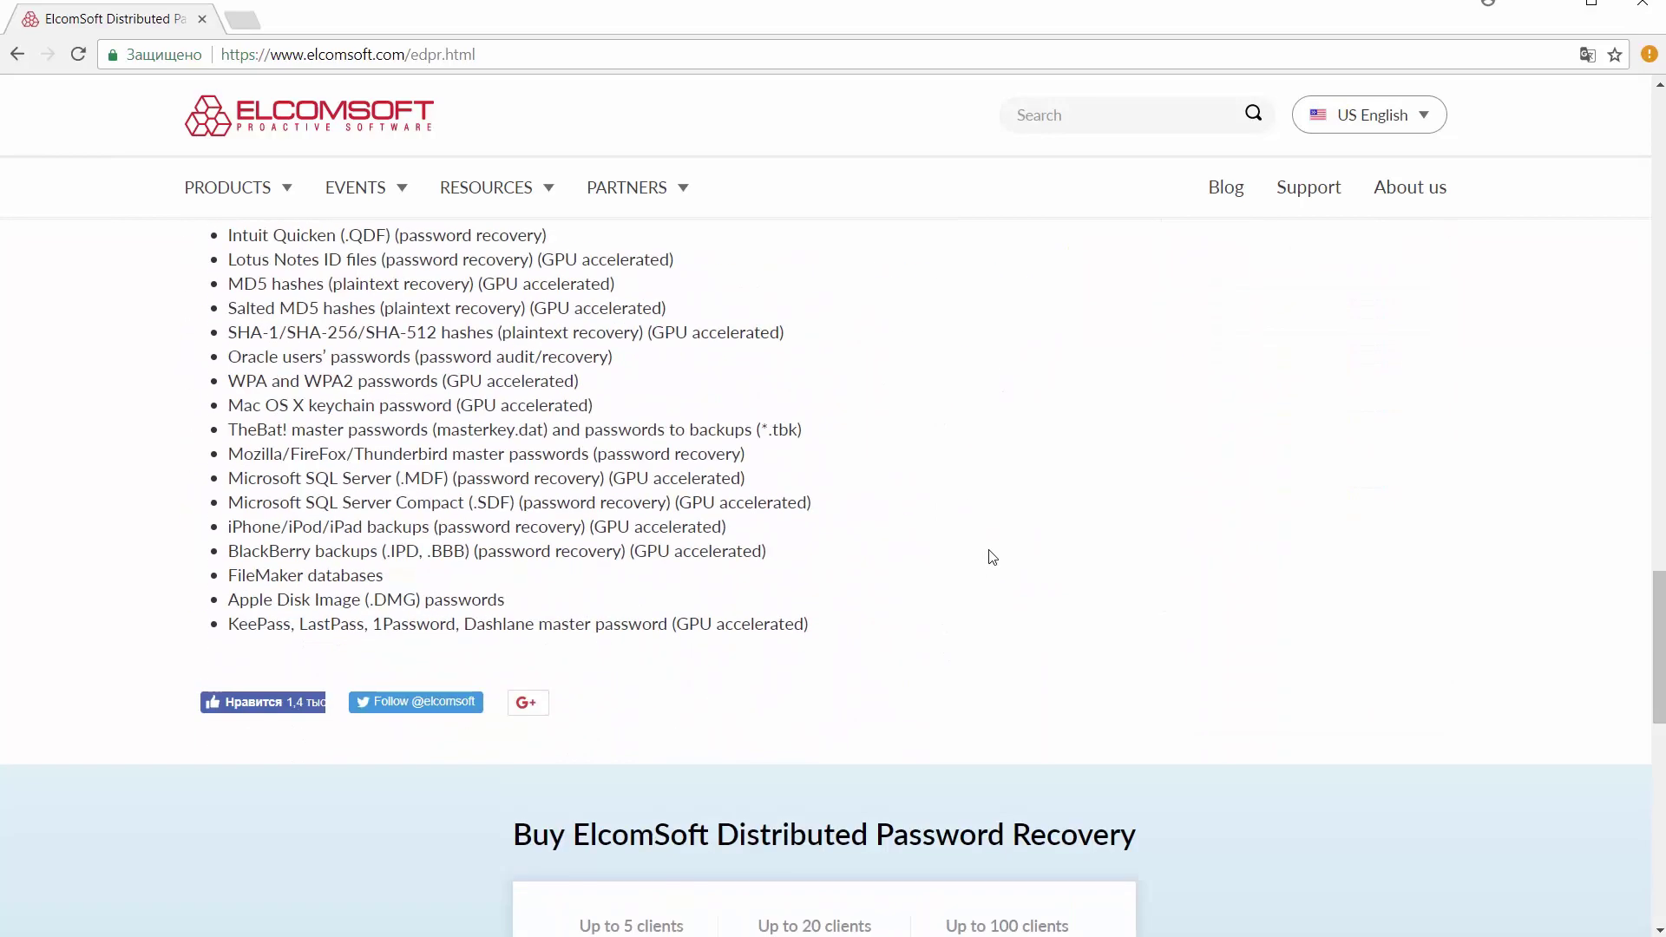
scroll(993, 557, up, 17)
scroll(993, 556, up, 12)
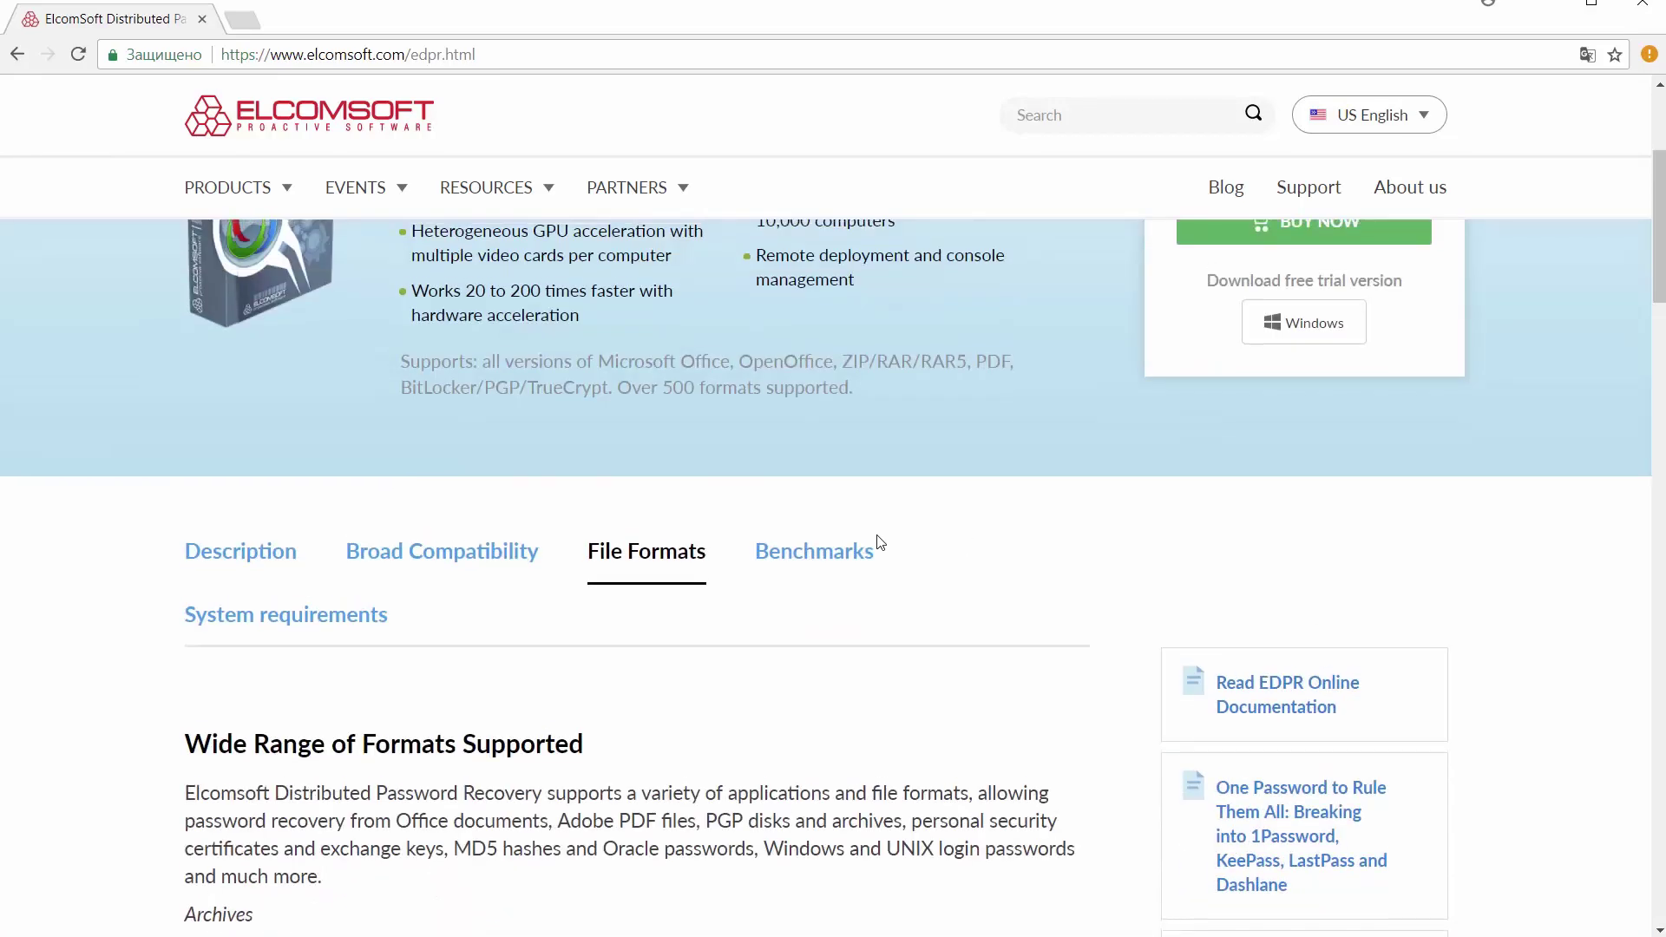
click(814, 550)
scroll(1057, 574, down, 13)
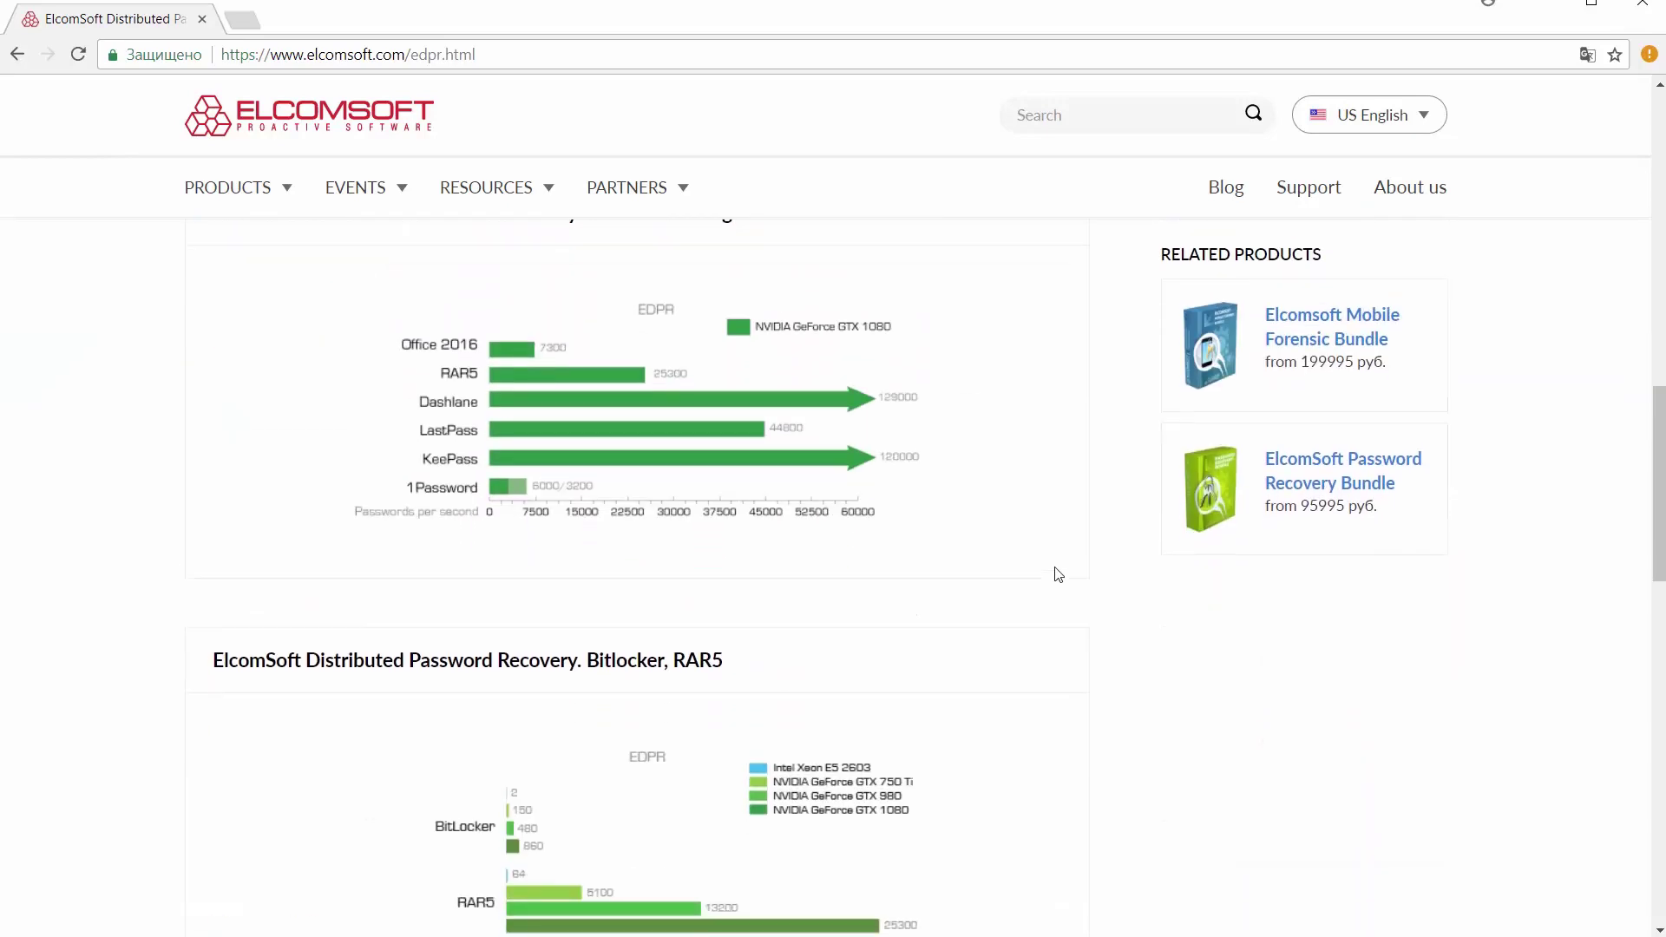
scroll(1058, 575, down, 3)
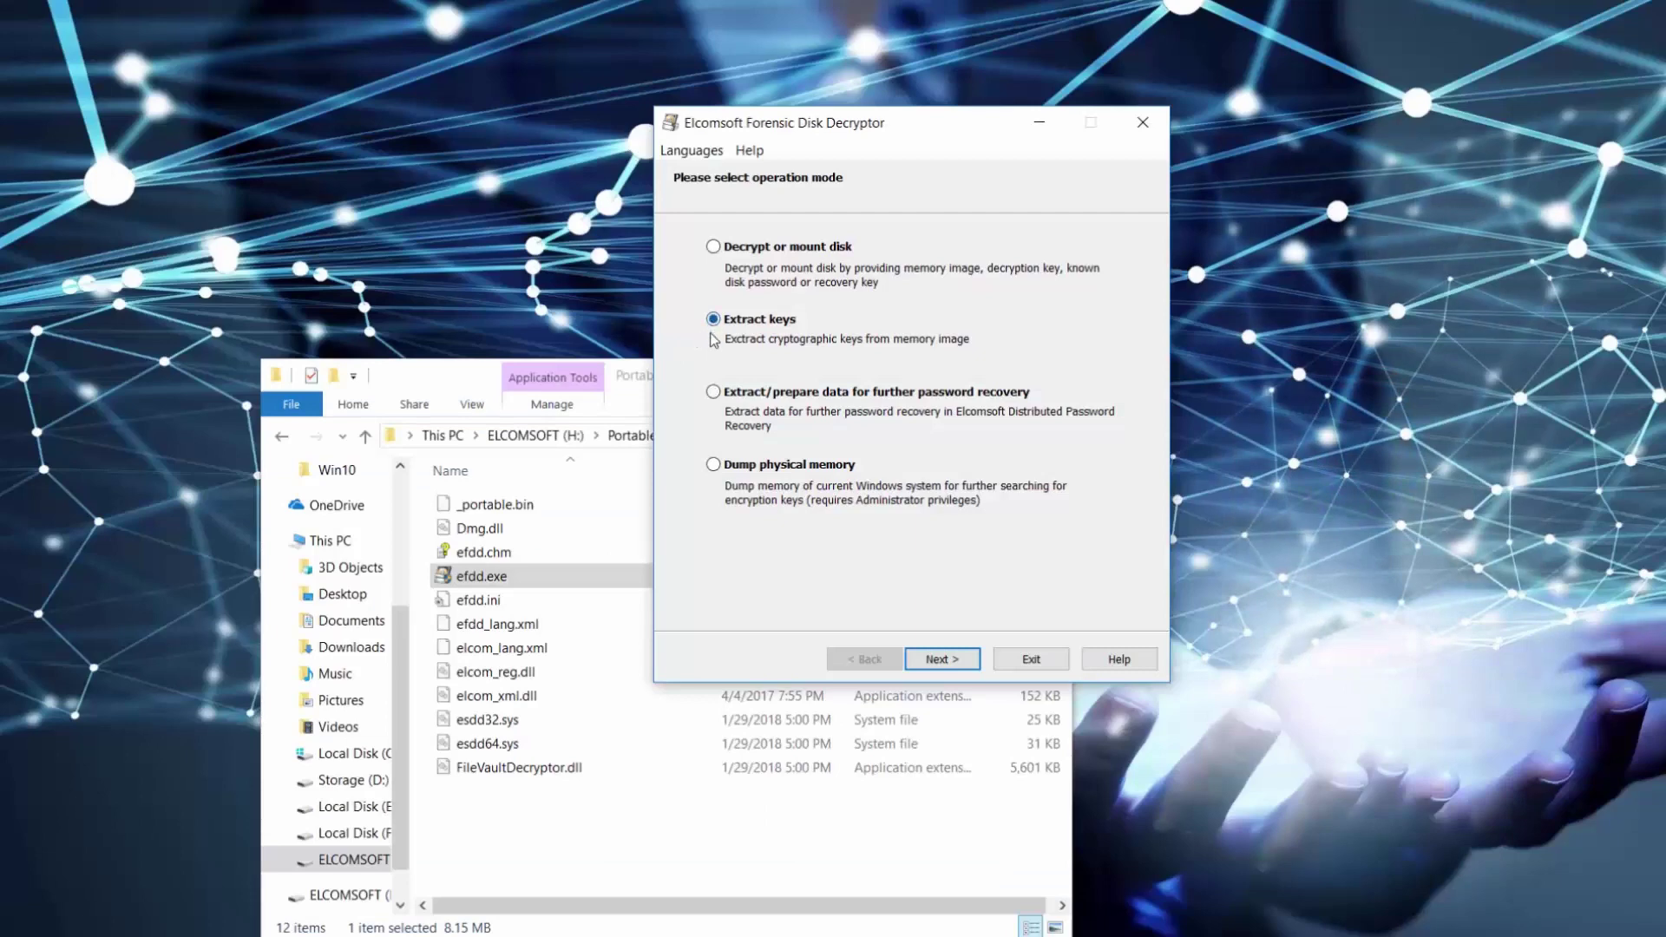
Step: Close the folder window, continue with Extract keys, and choose Memory dump as the input
click(636, 375)
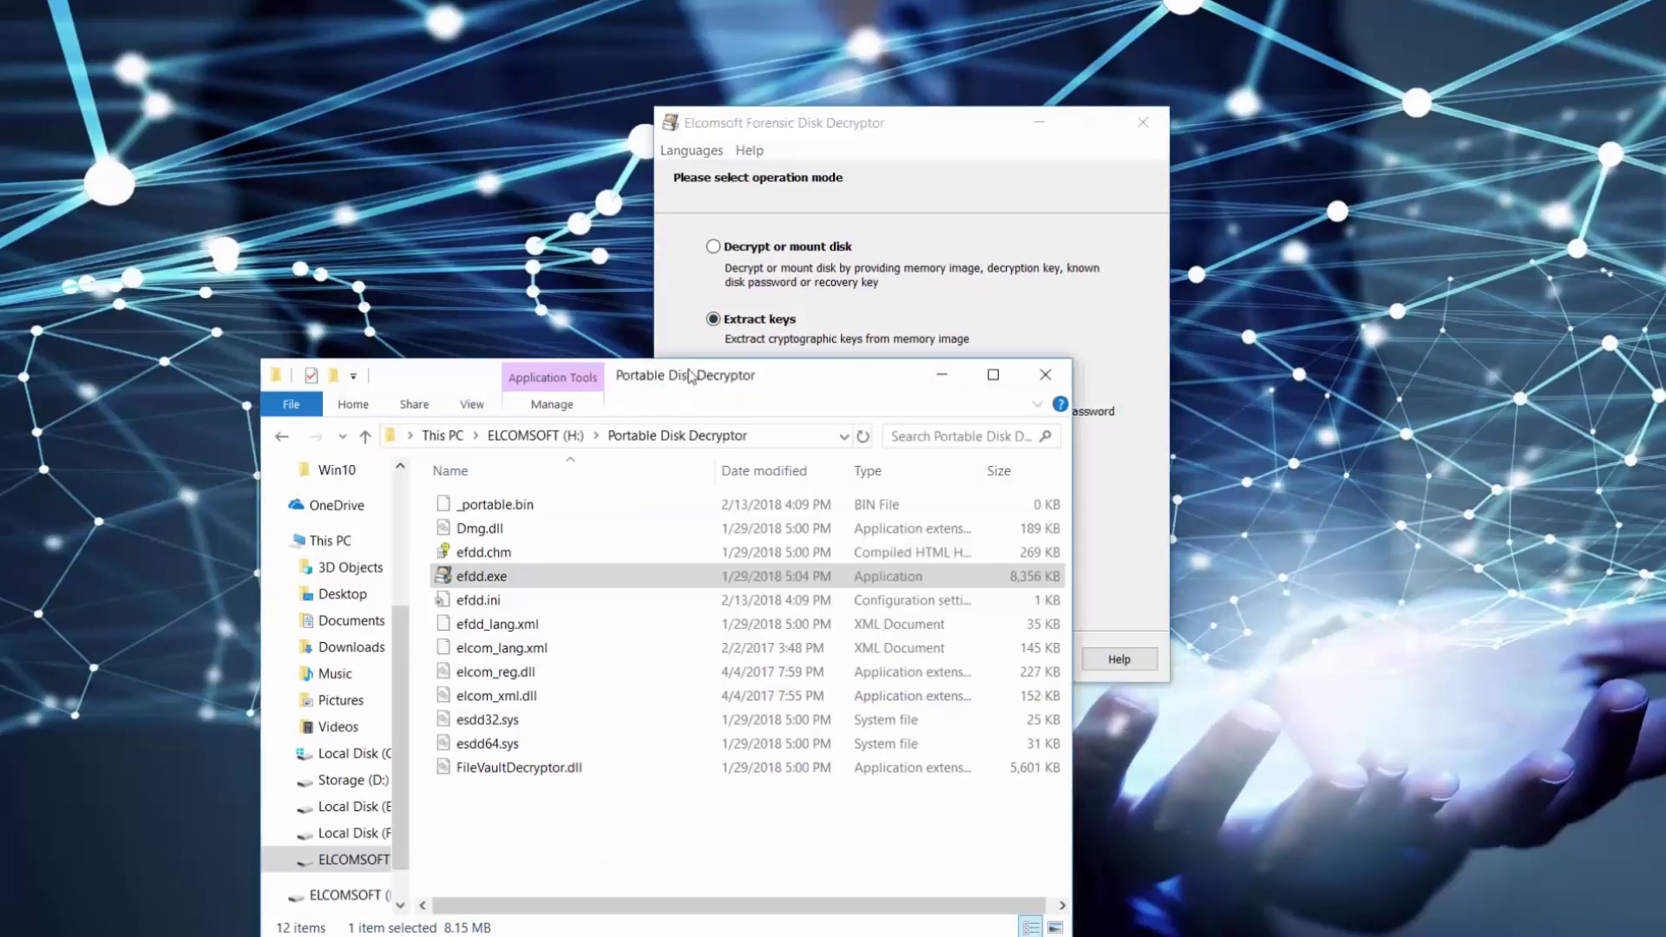
click(1049, 375)
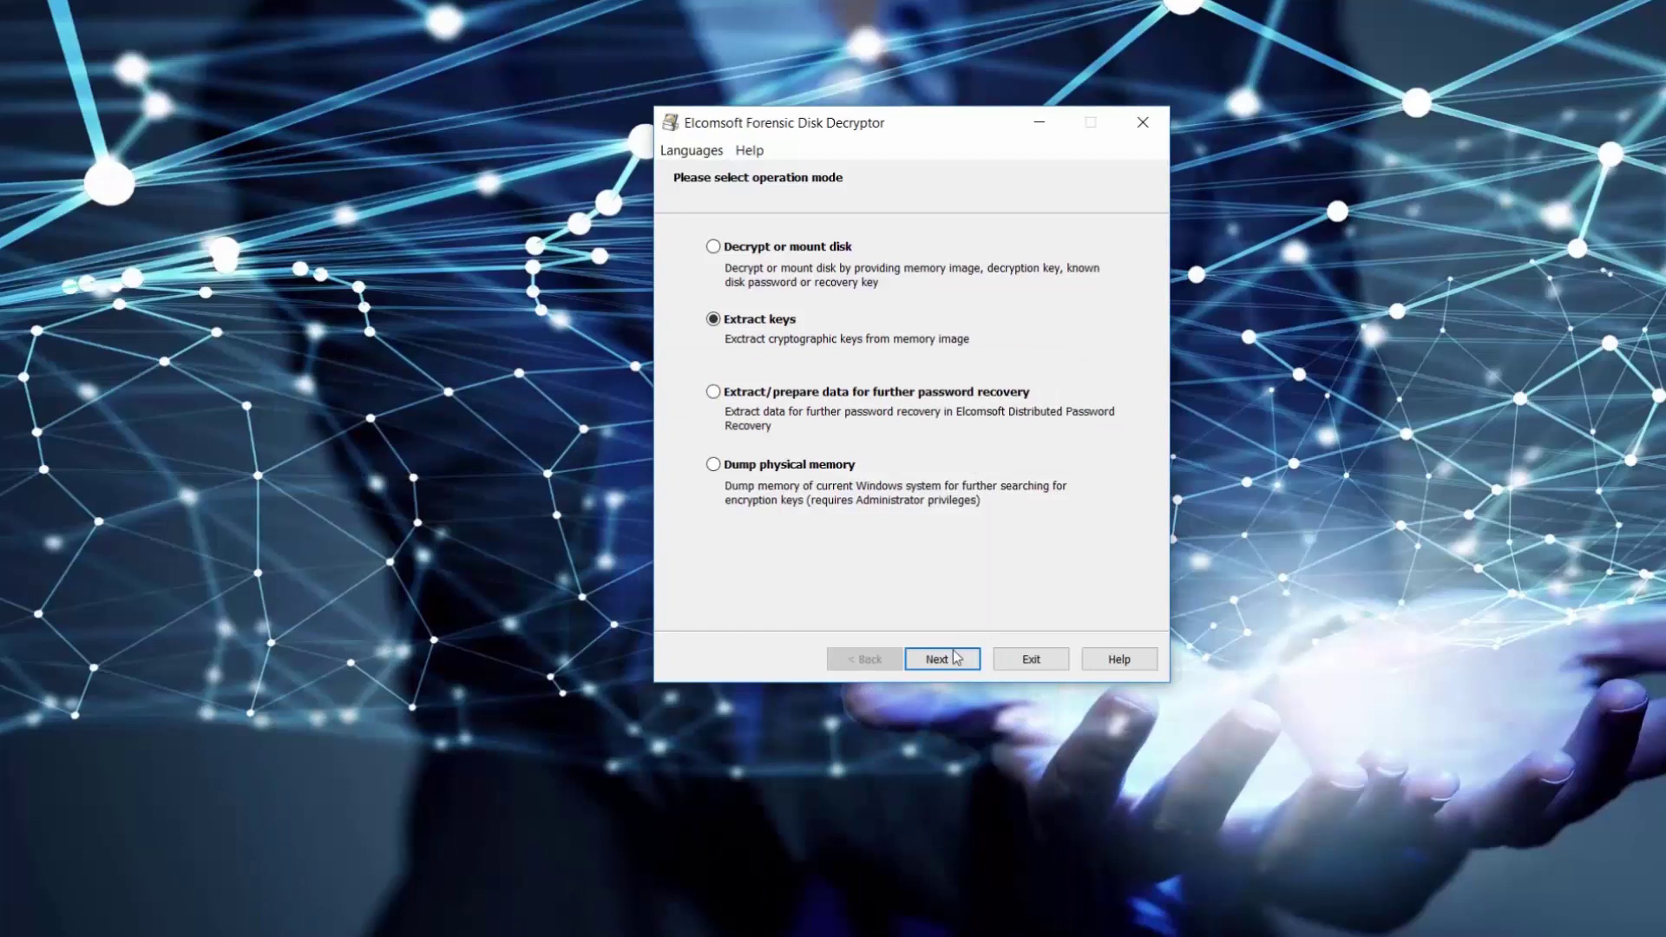
click(953, 659)
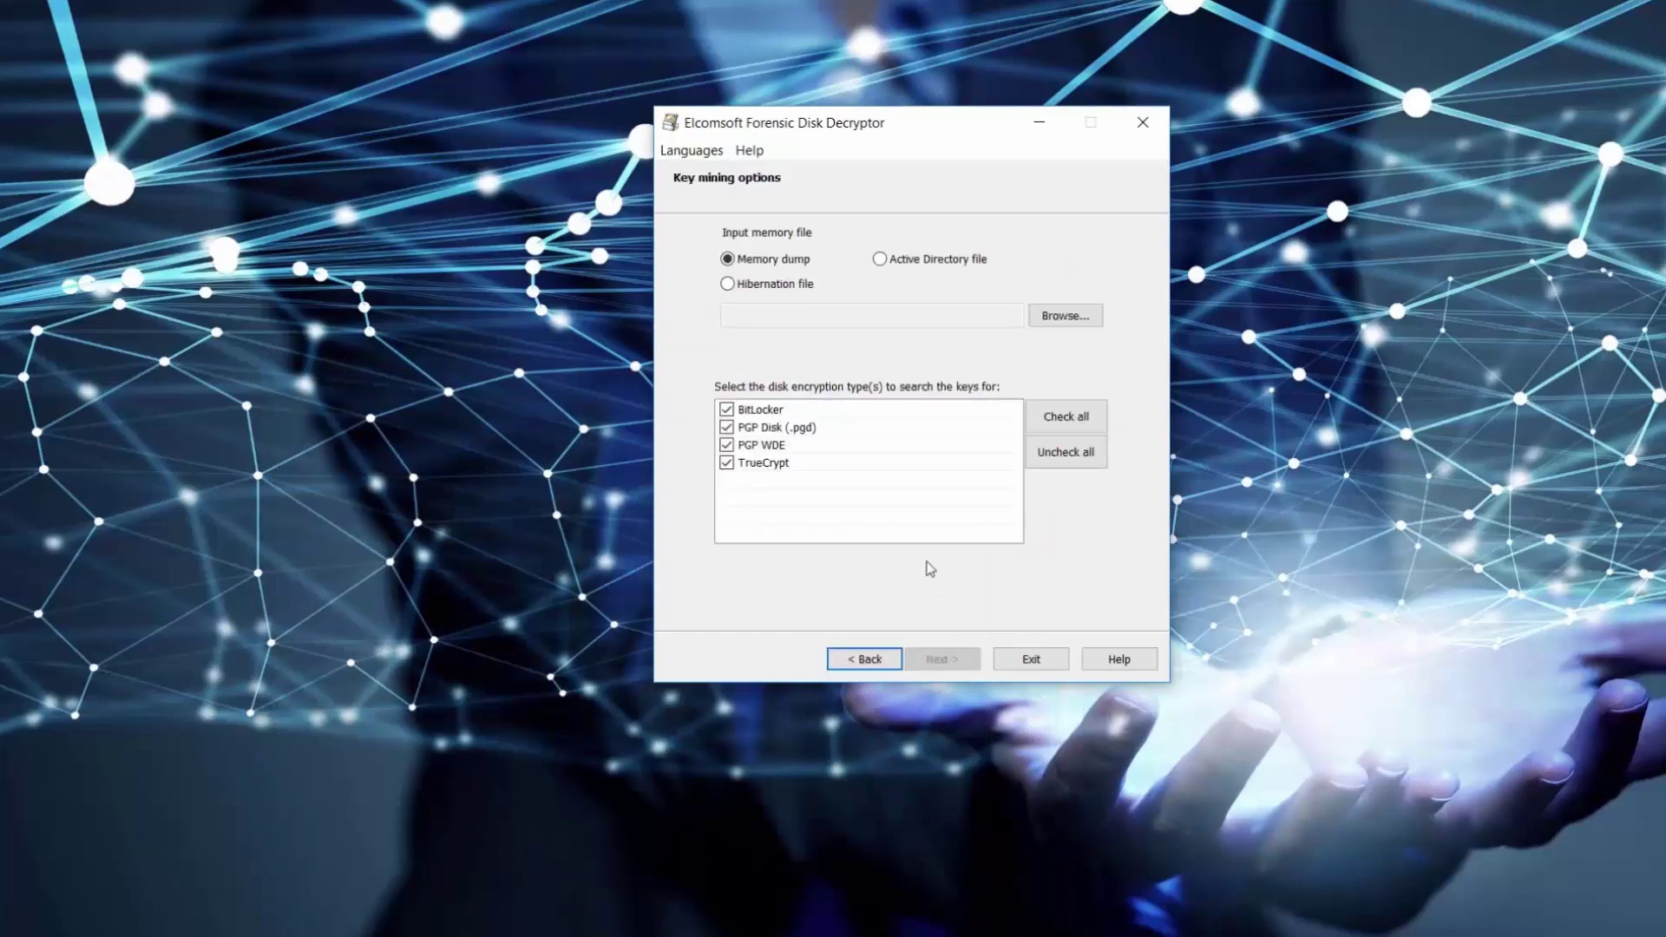
click(879, 260)
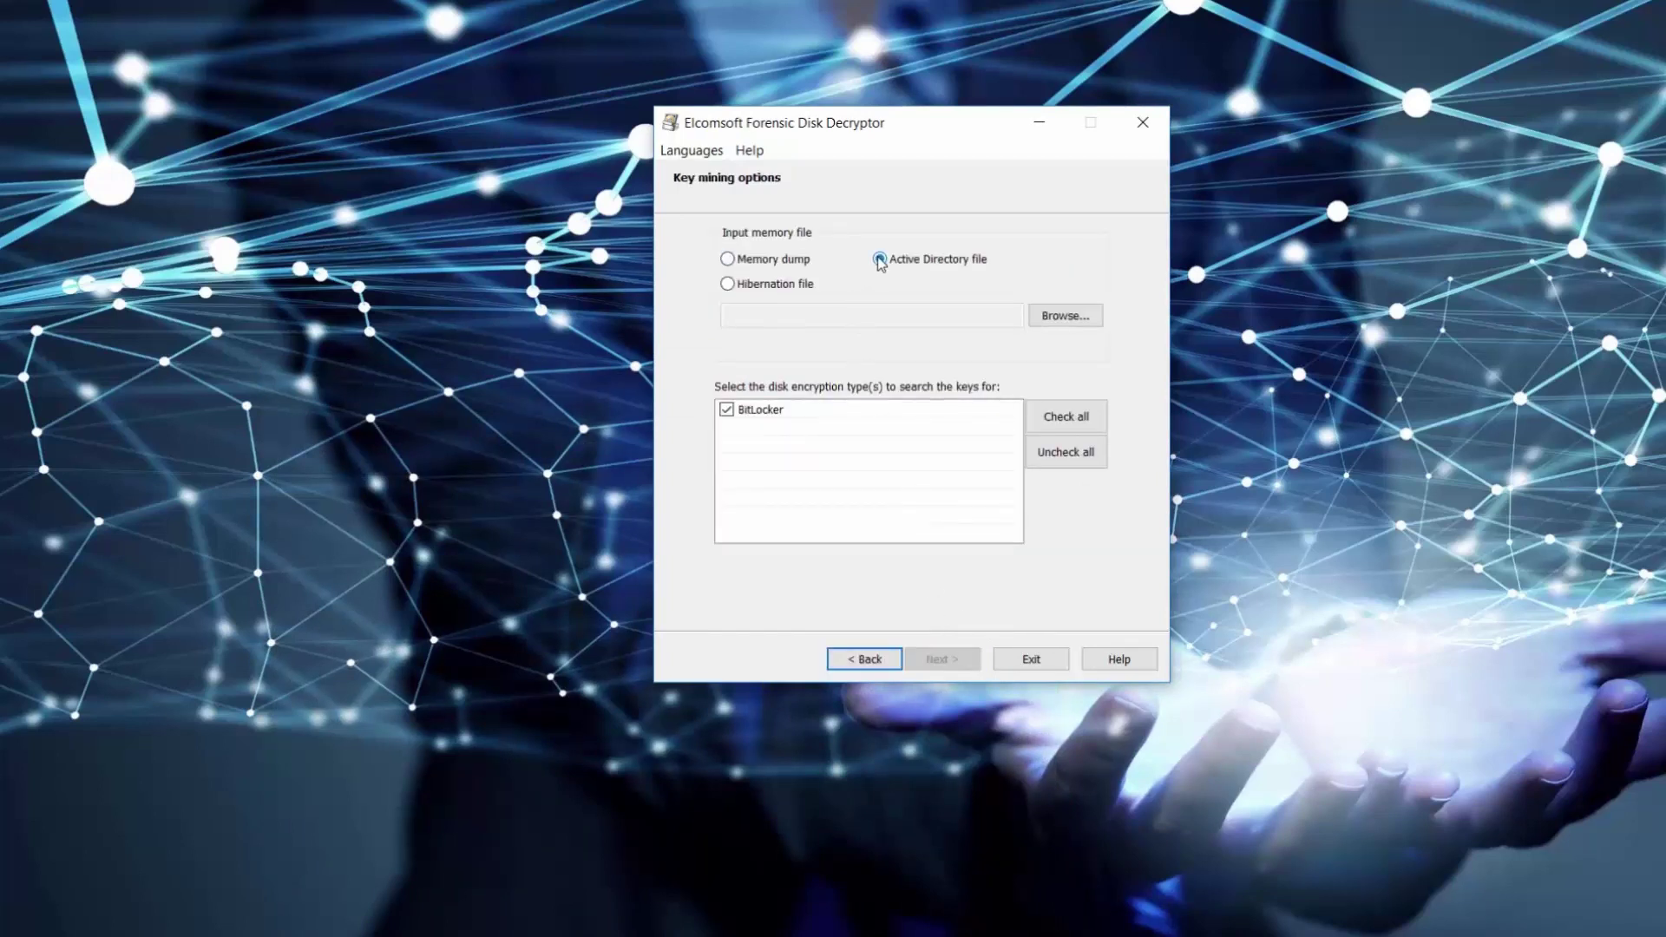
click(729, 285)
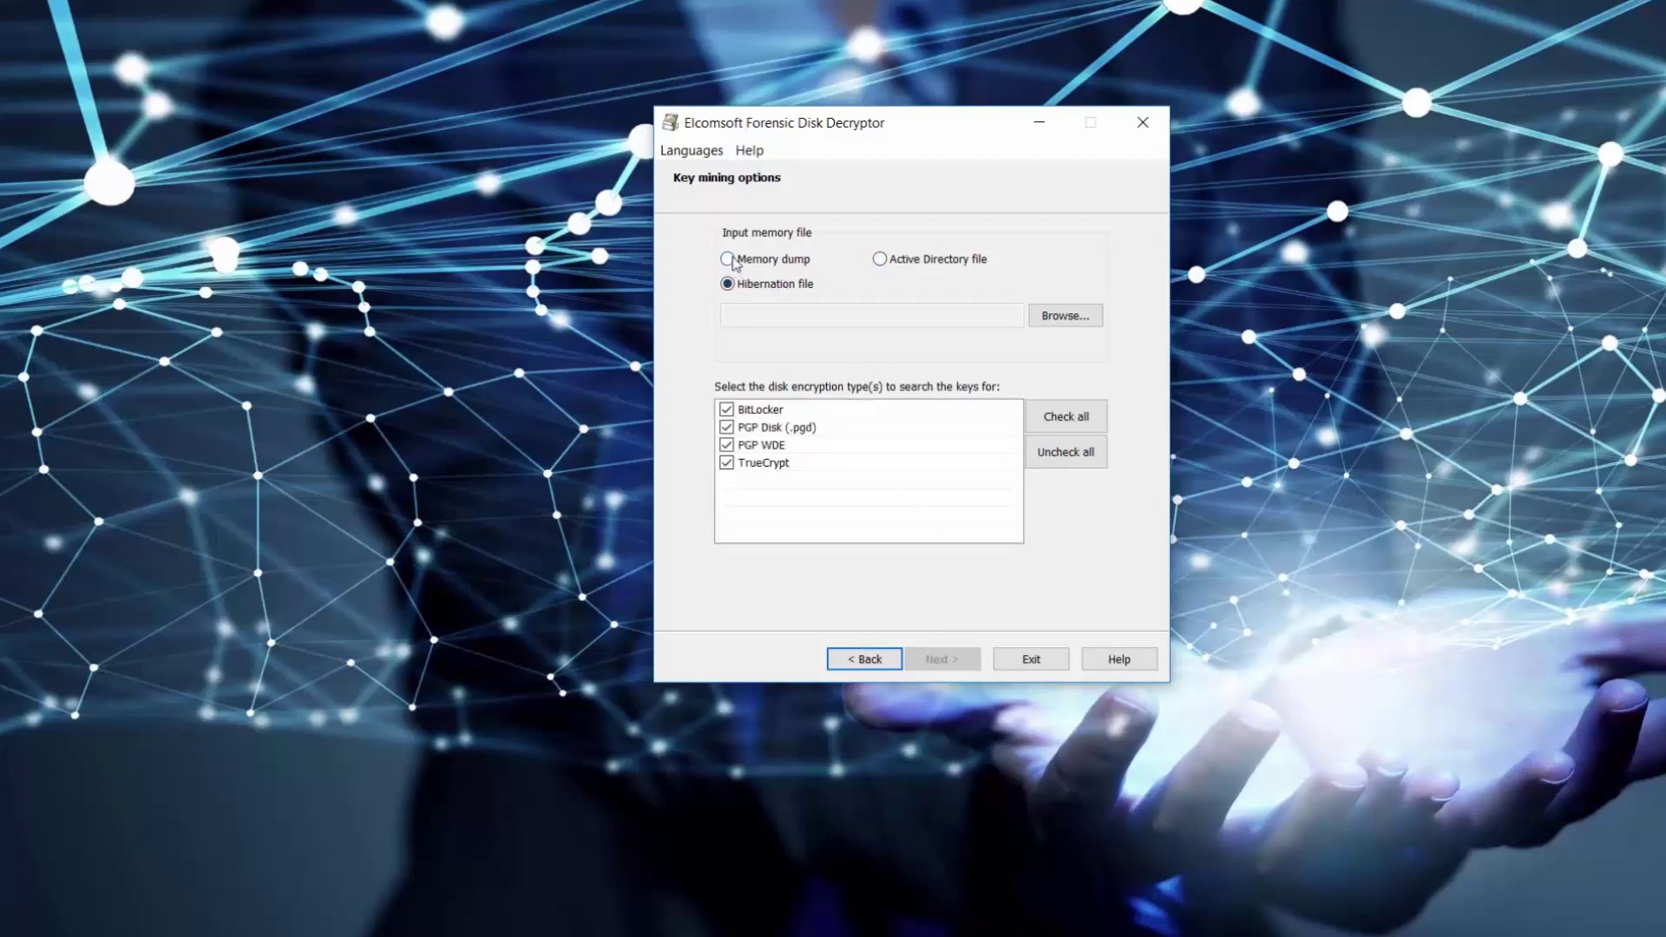
click(730, 259)
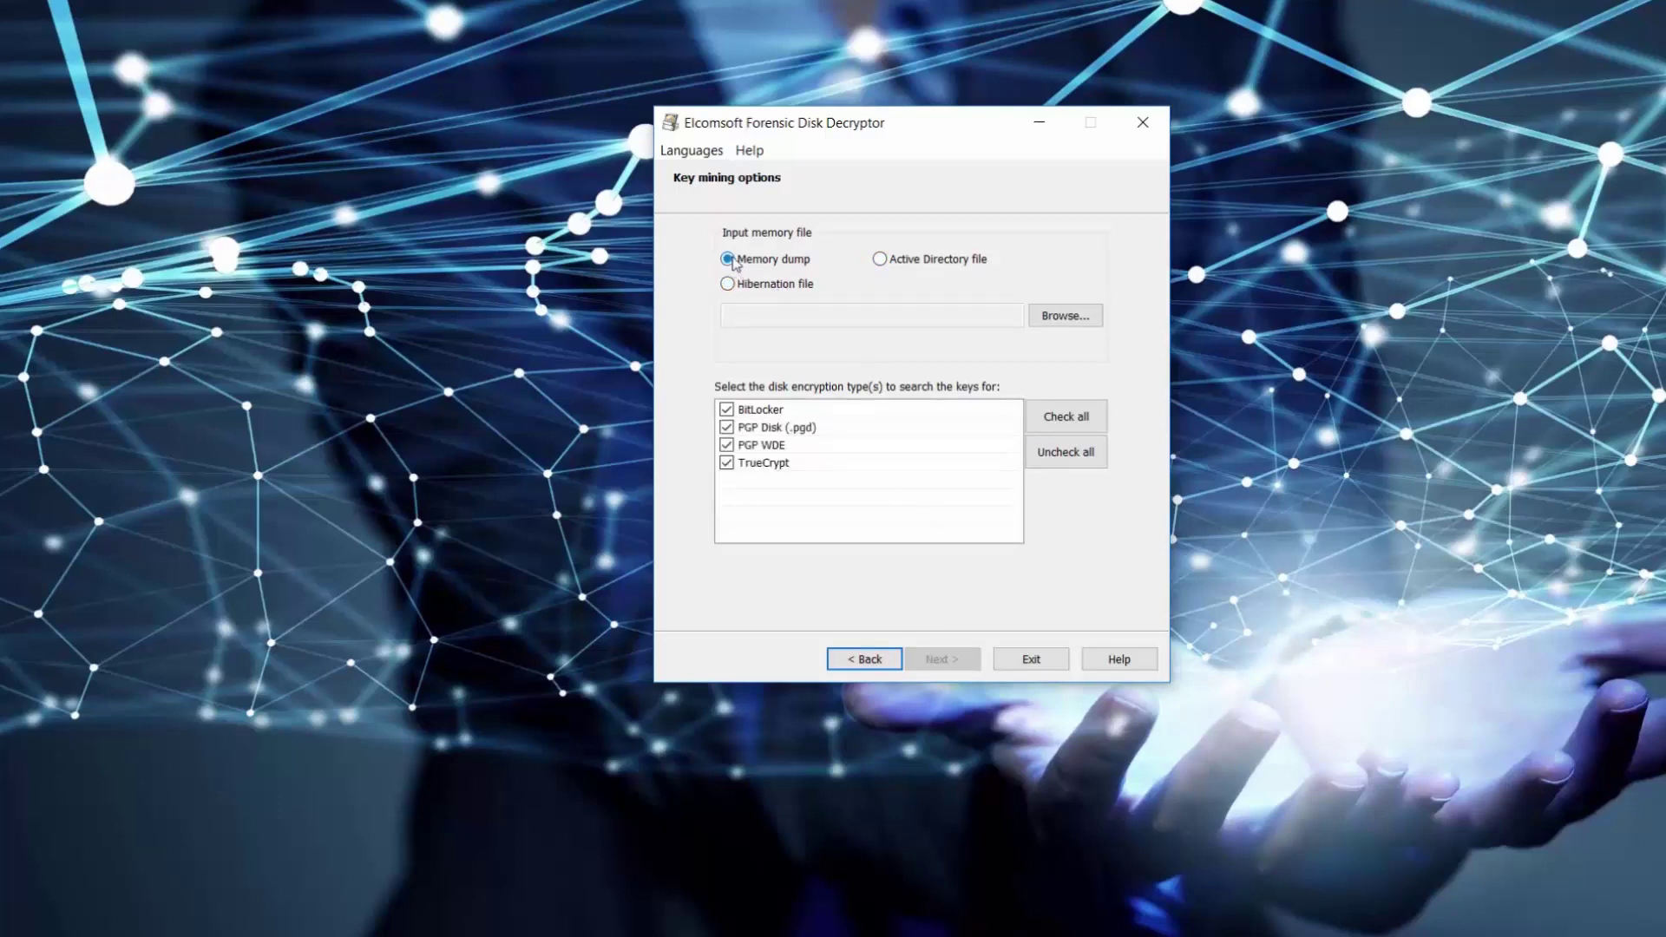
Step: Load 20130507.mem from D:\EFDD\BitLocker\4GB Flash (Win8) as the memory dump
click(1059, 320)
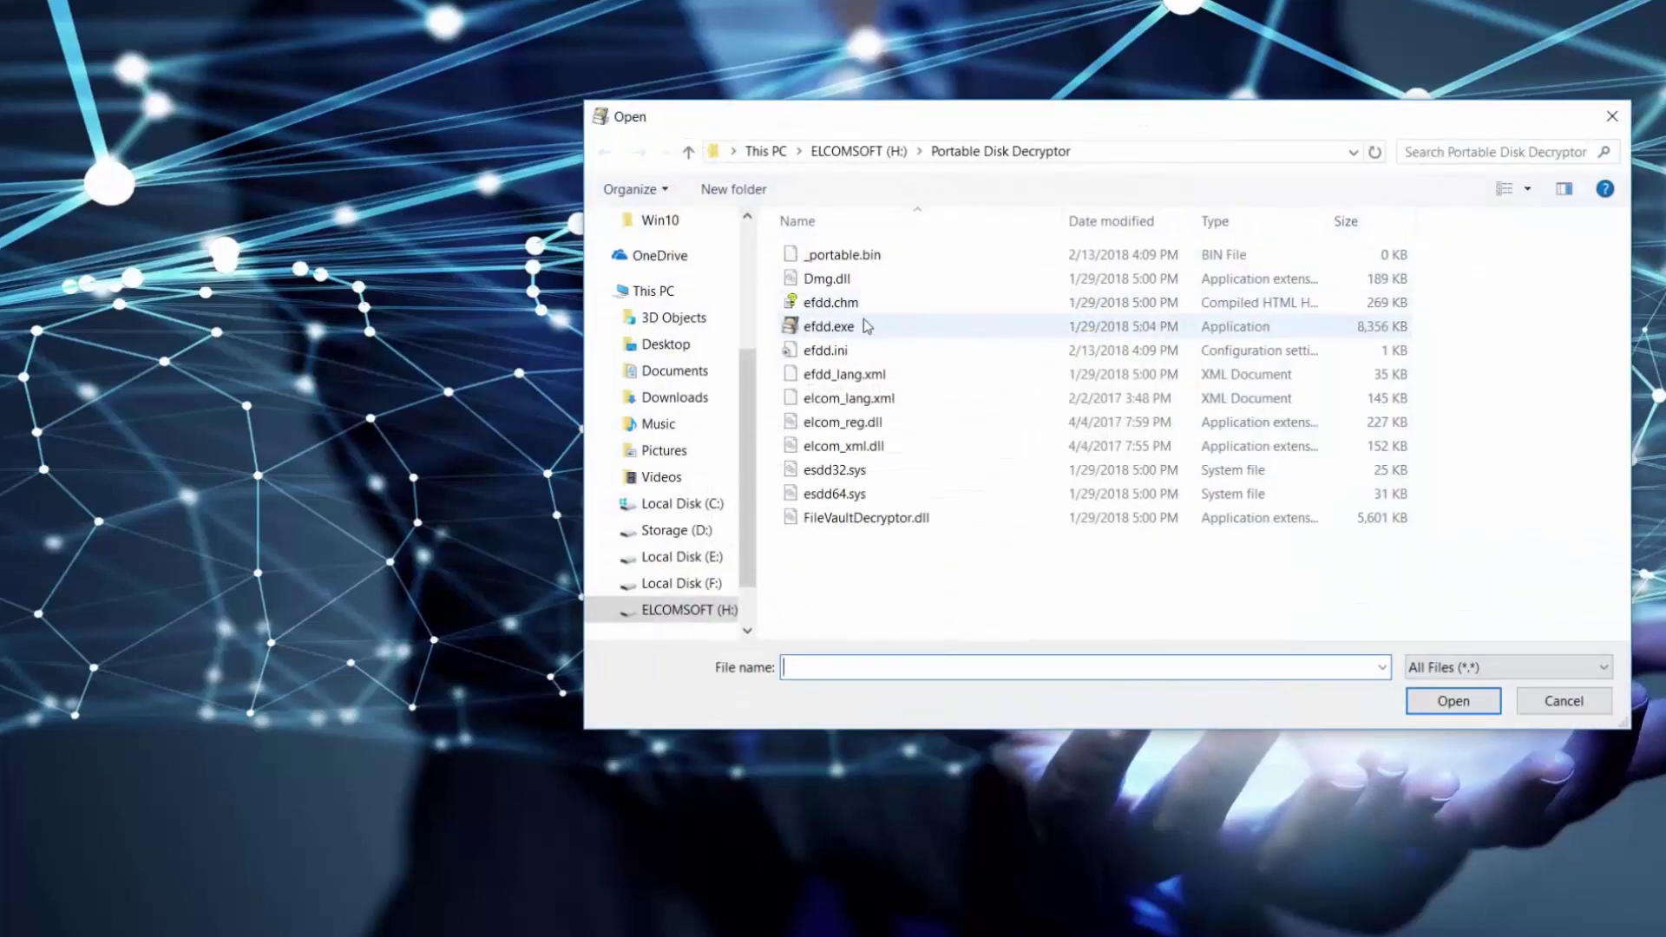
click(685, 530)
double_click(826, 412)
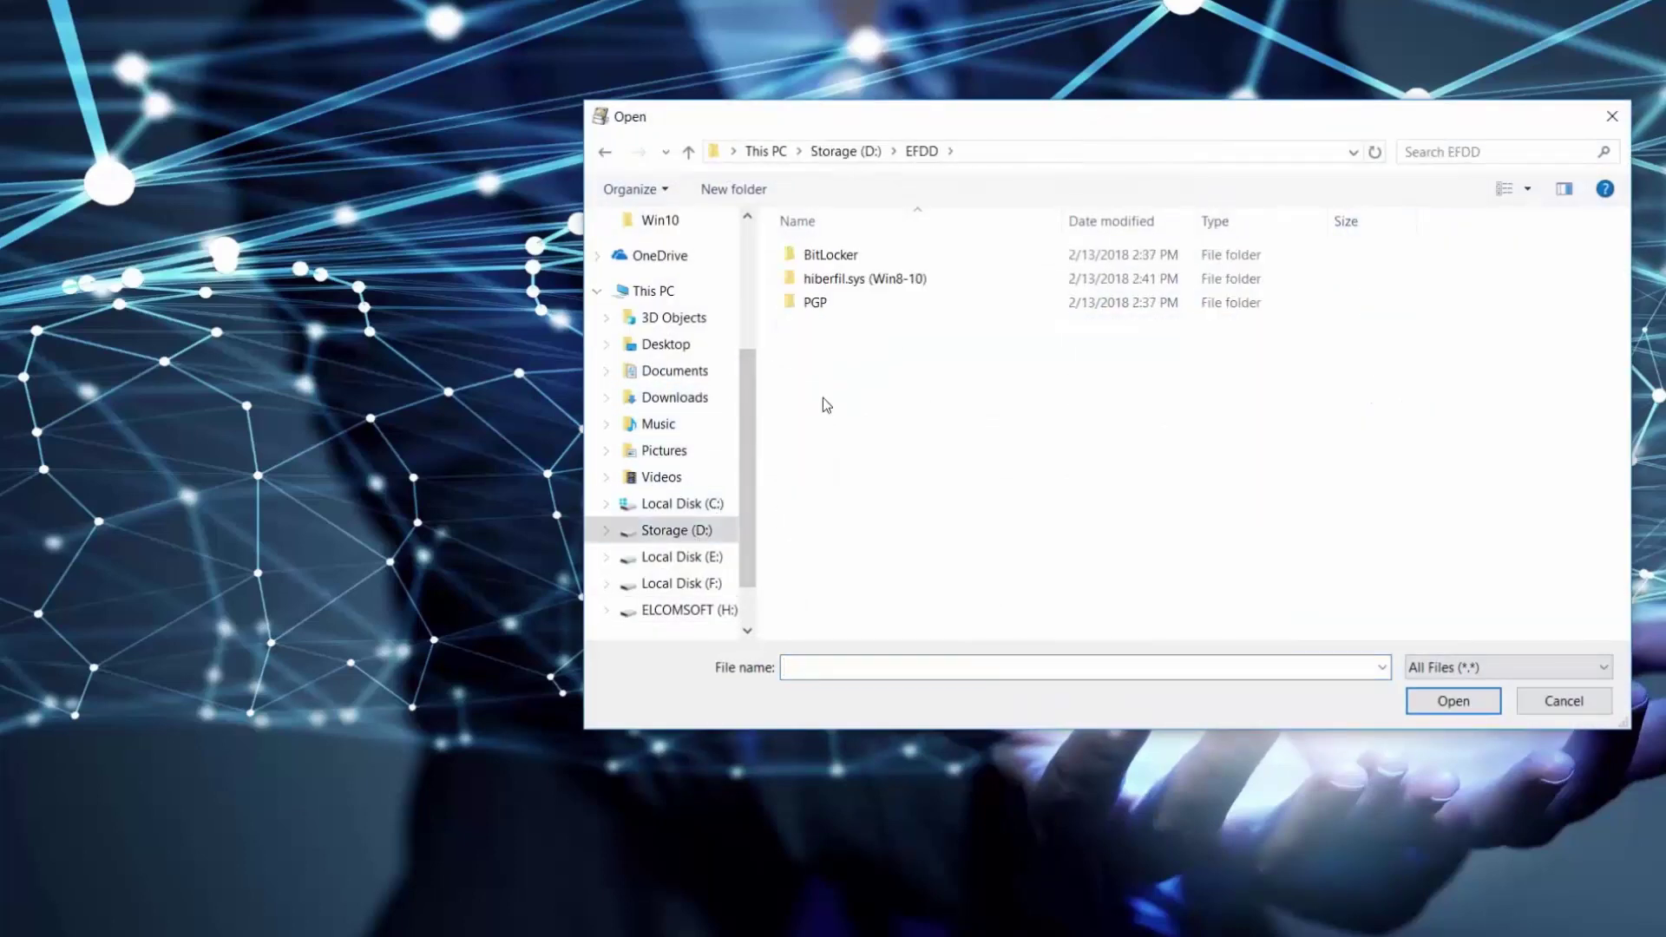
click(830, 262)
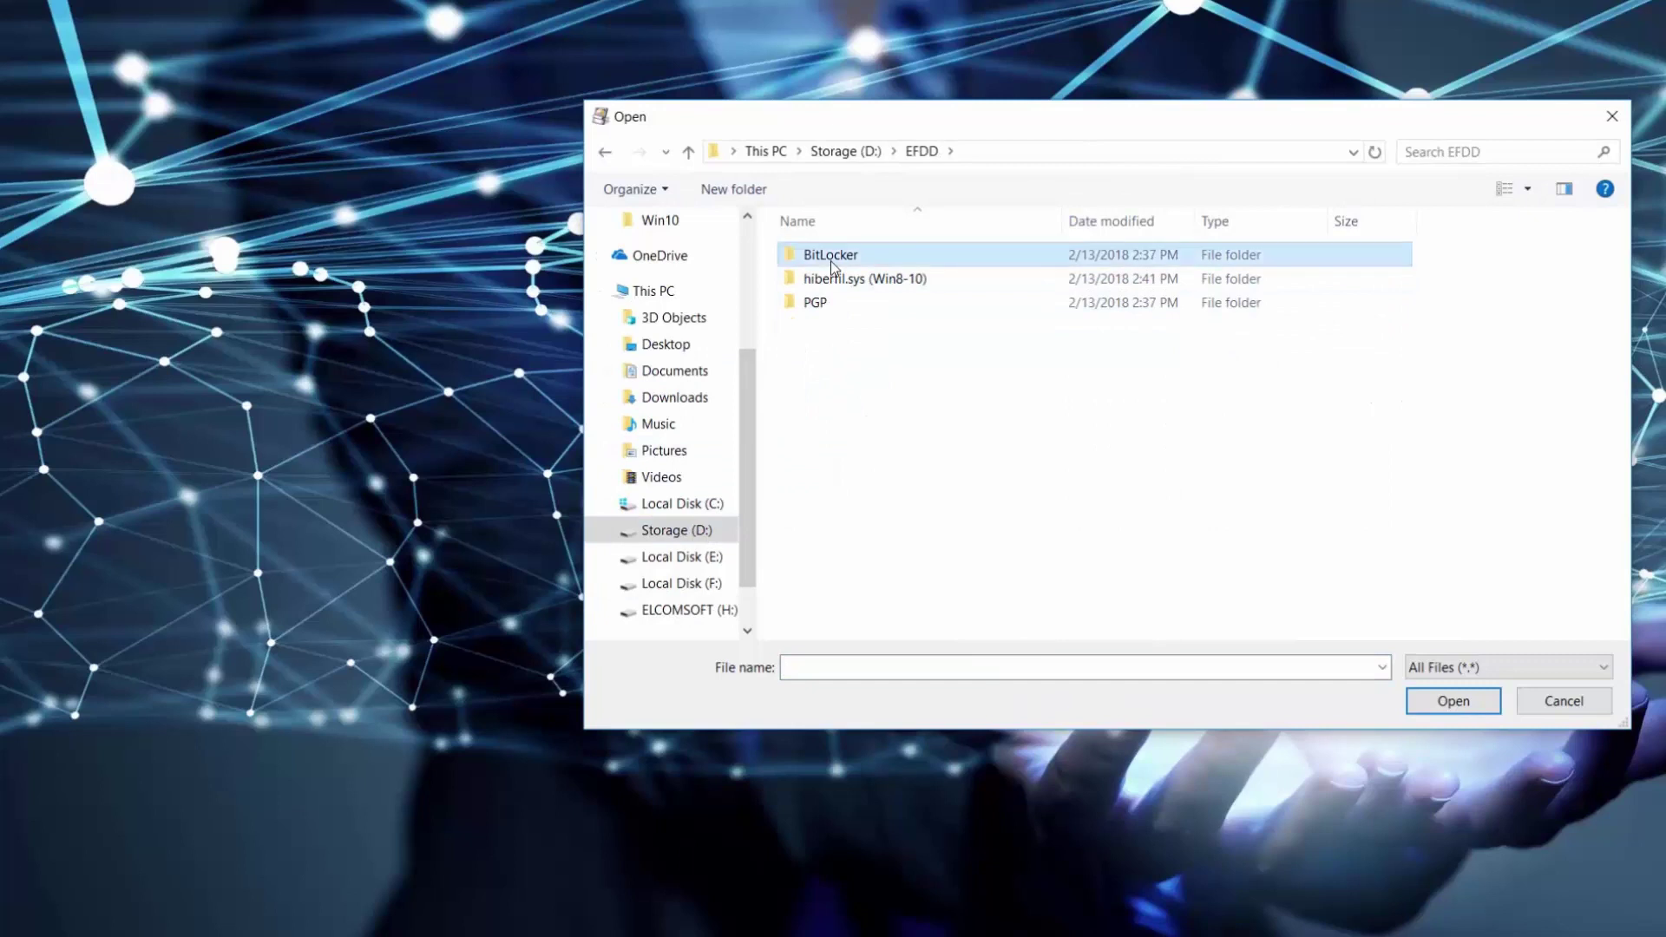
double_click(833, 259)
double_click(838, 259)
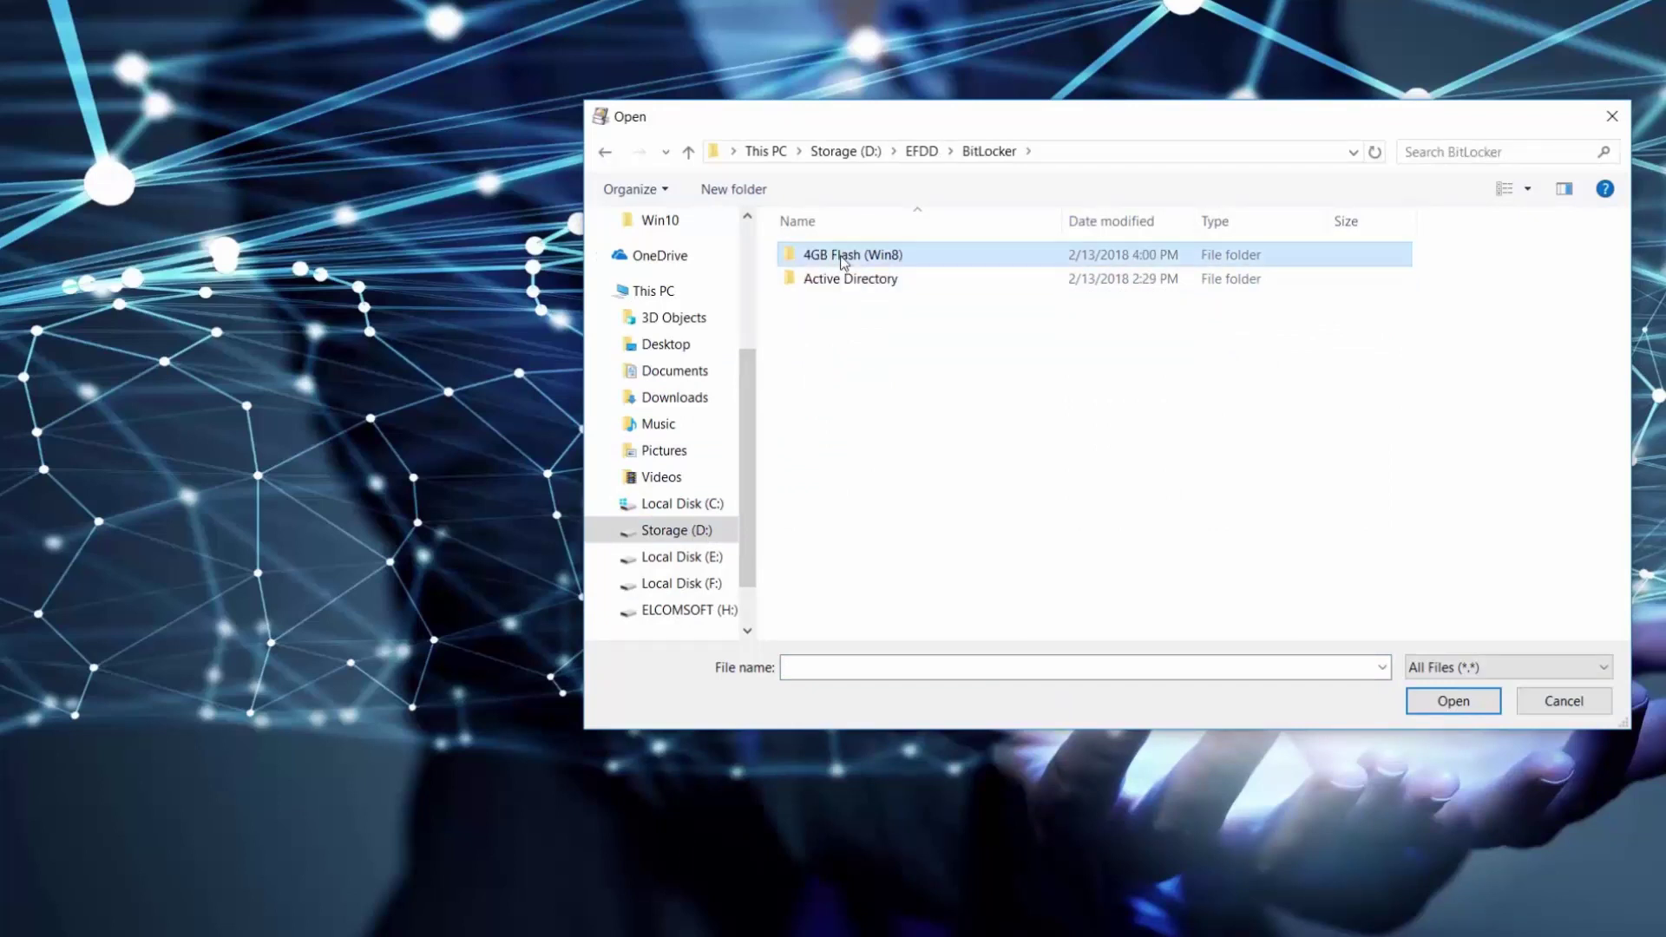
click(842, 263)
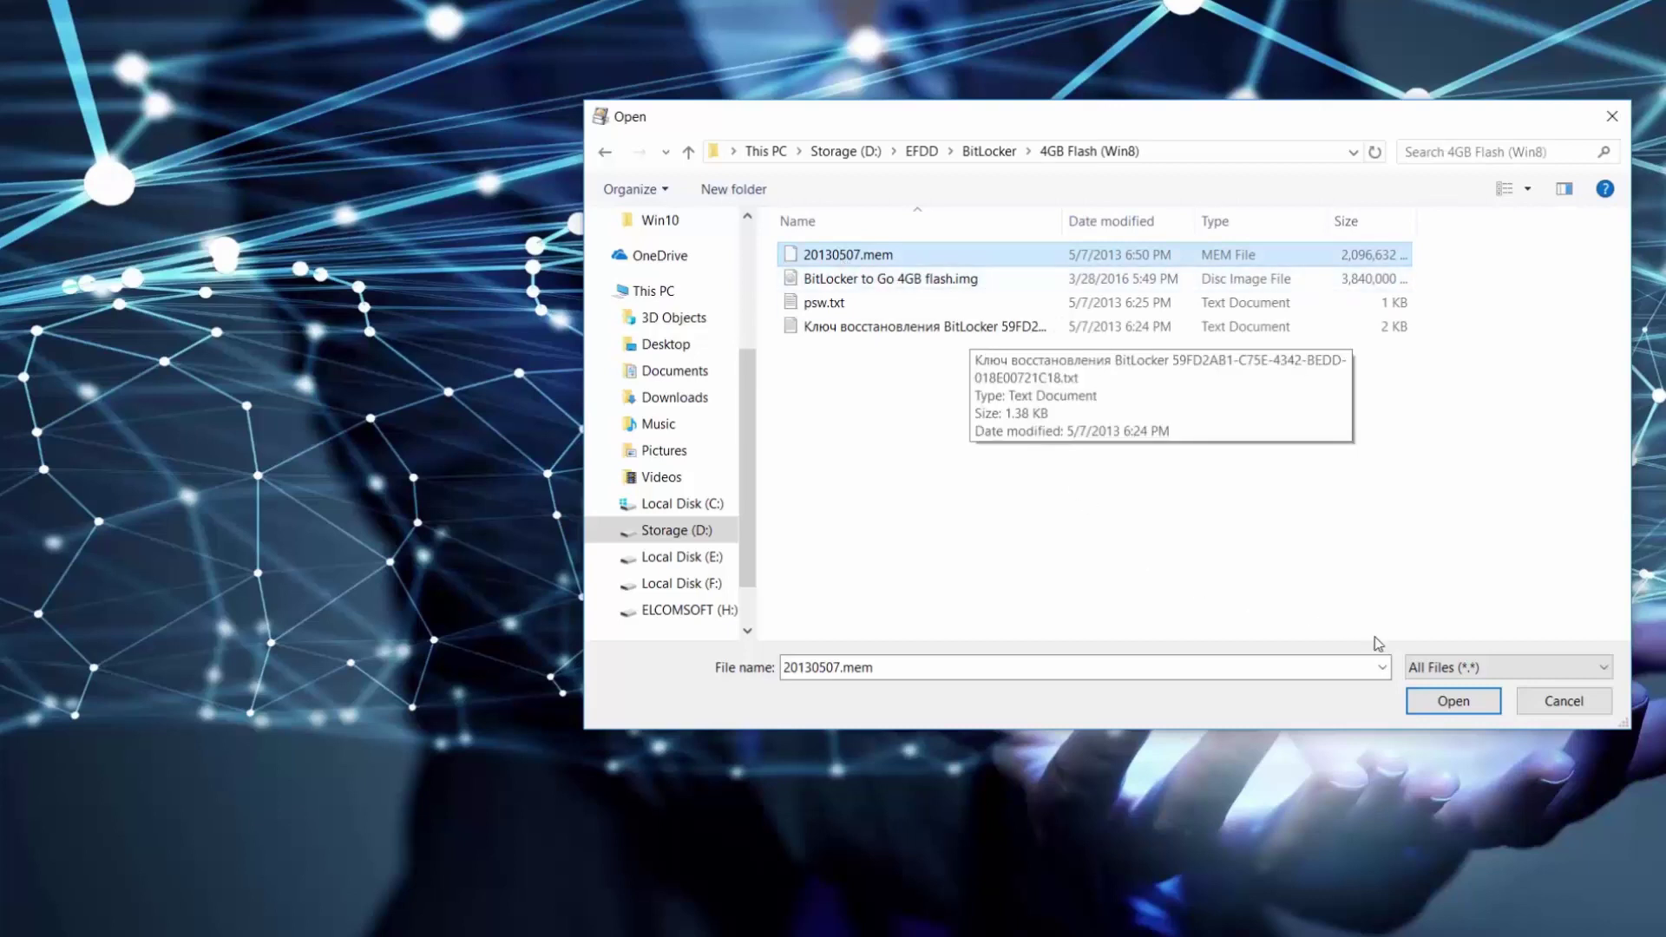
click(1453, 701)
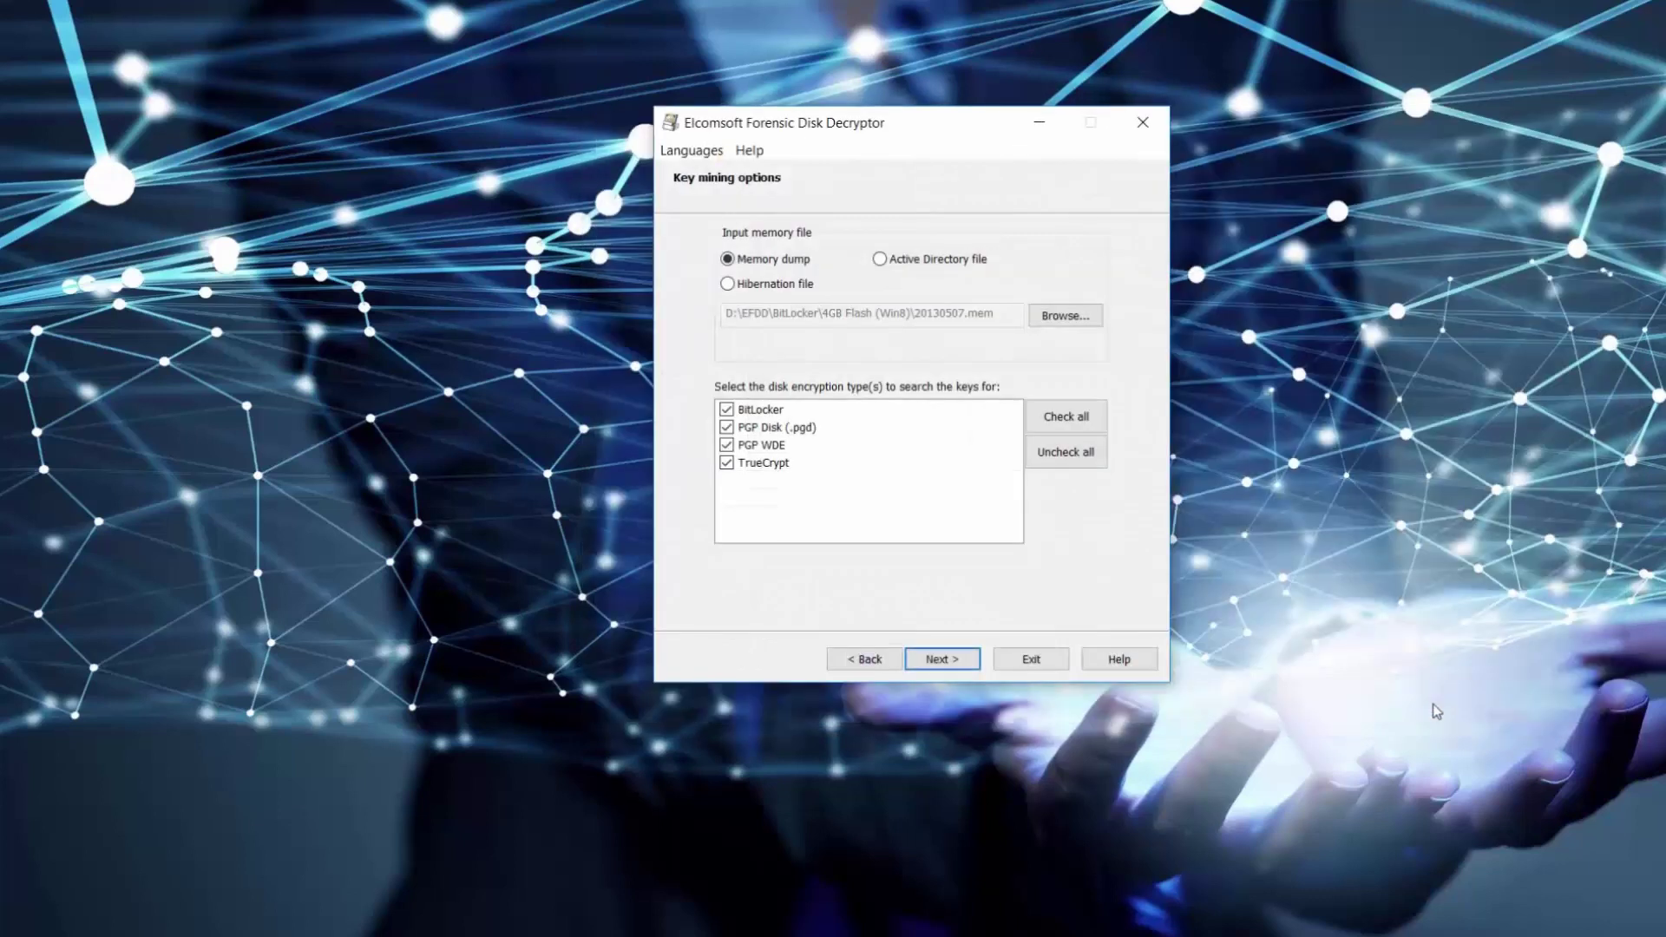
Step: Untick PGP Disk, PGP WDE and TrueCrypt, then search the dump for BitLocker keys
click(726, 427)
click(726, 444)
click(726, 463)
click(963, 661)
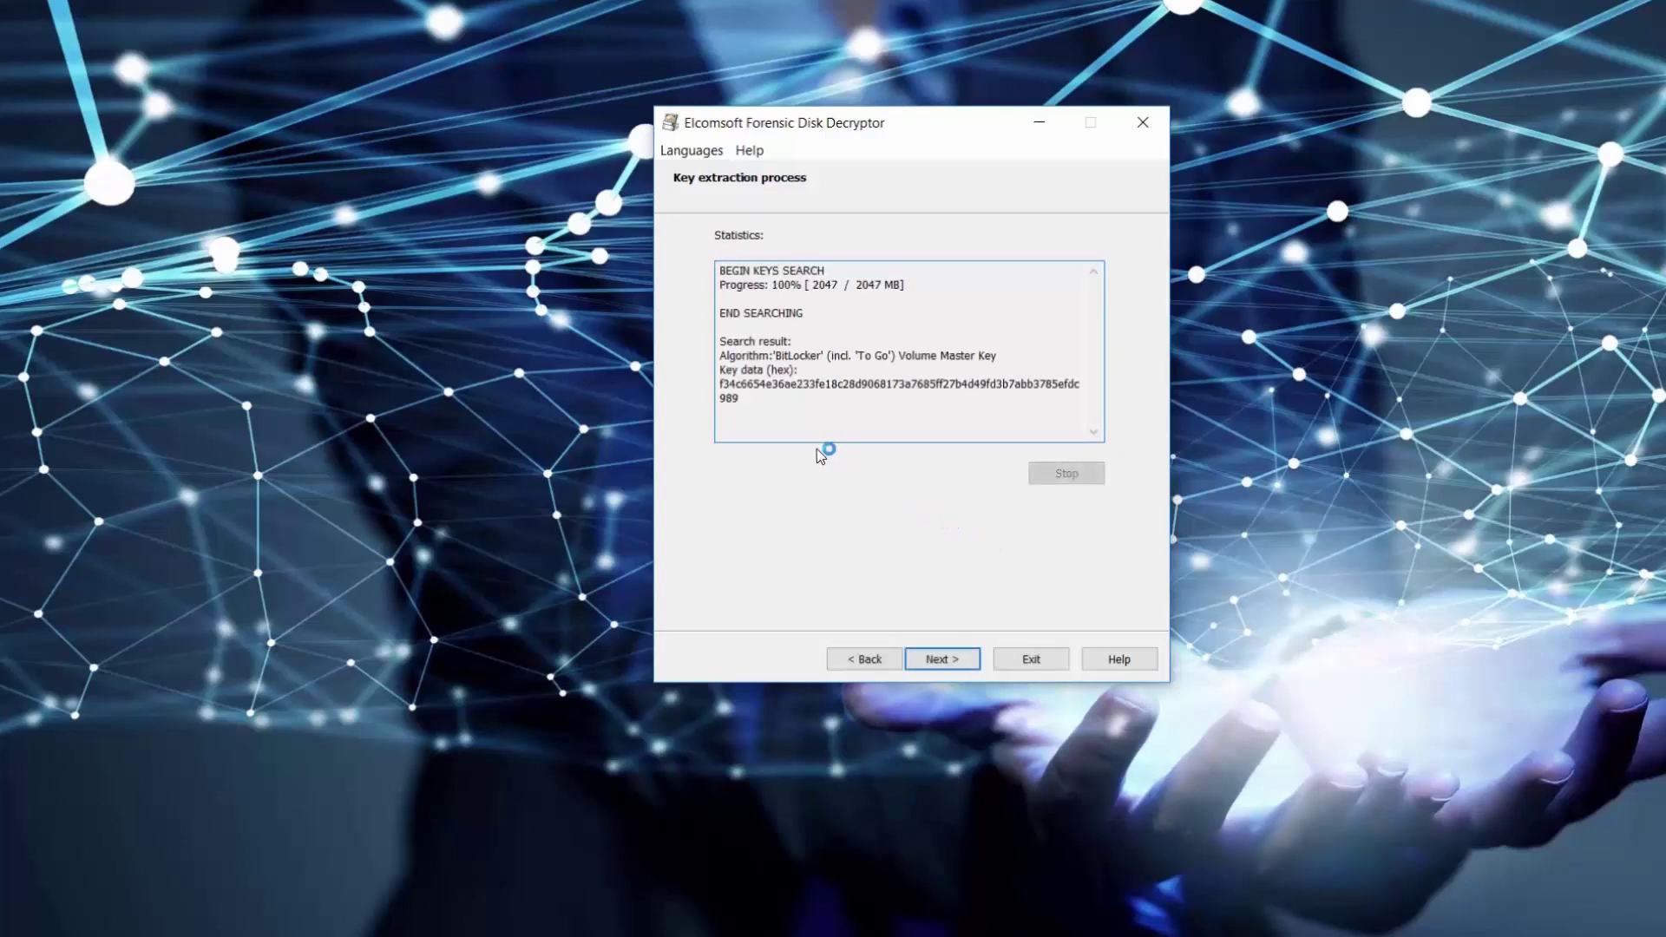
Step: Review the extracted key data and continue to the results page
drag(741, 402, 712, 375)
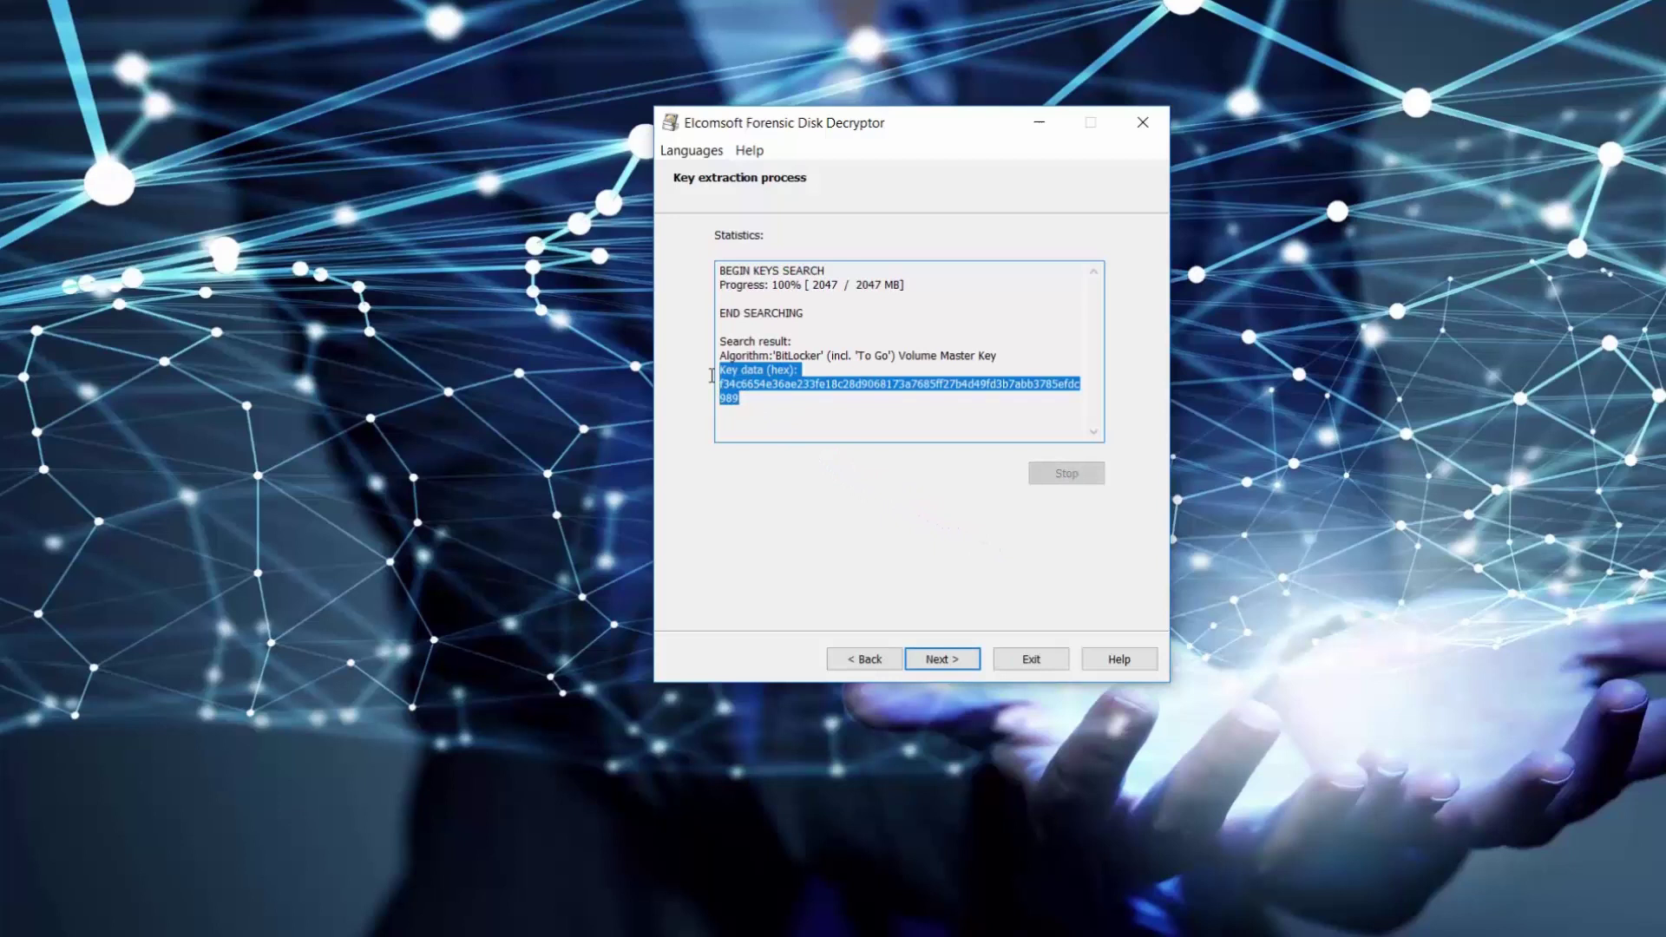
click(774, 408)
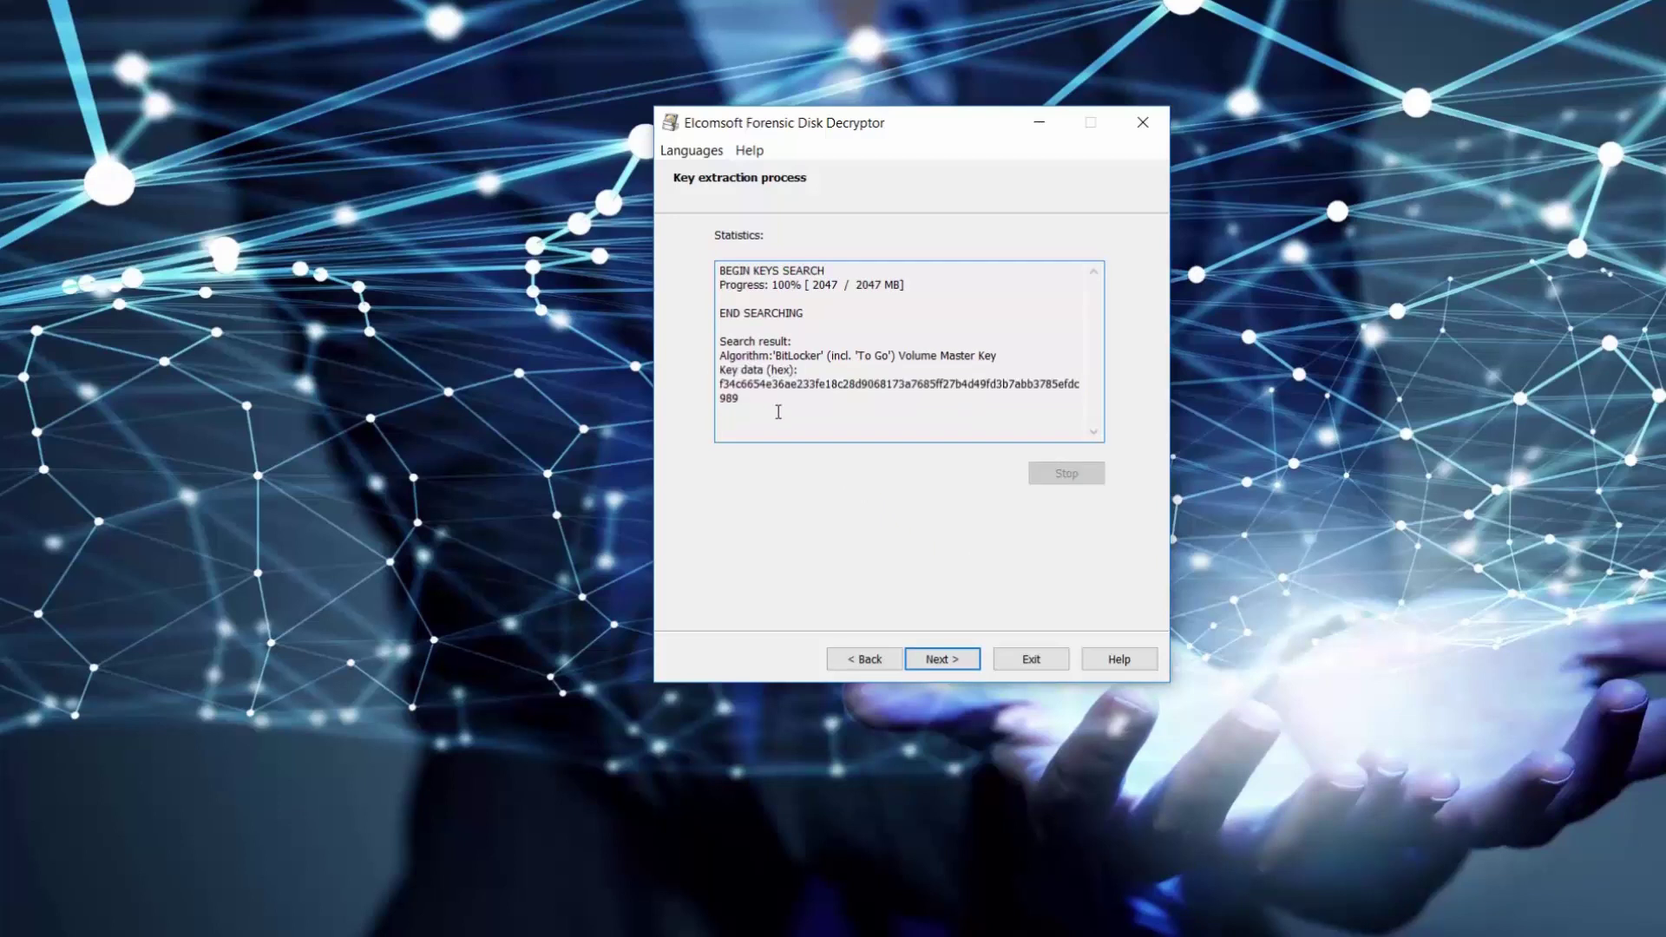
click(941, 660)
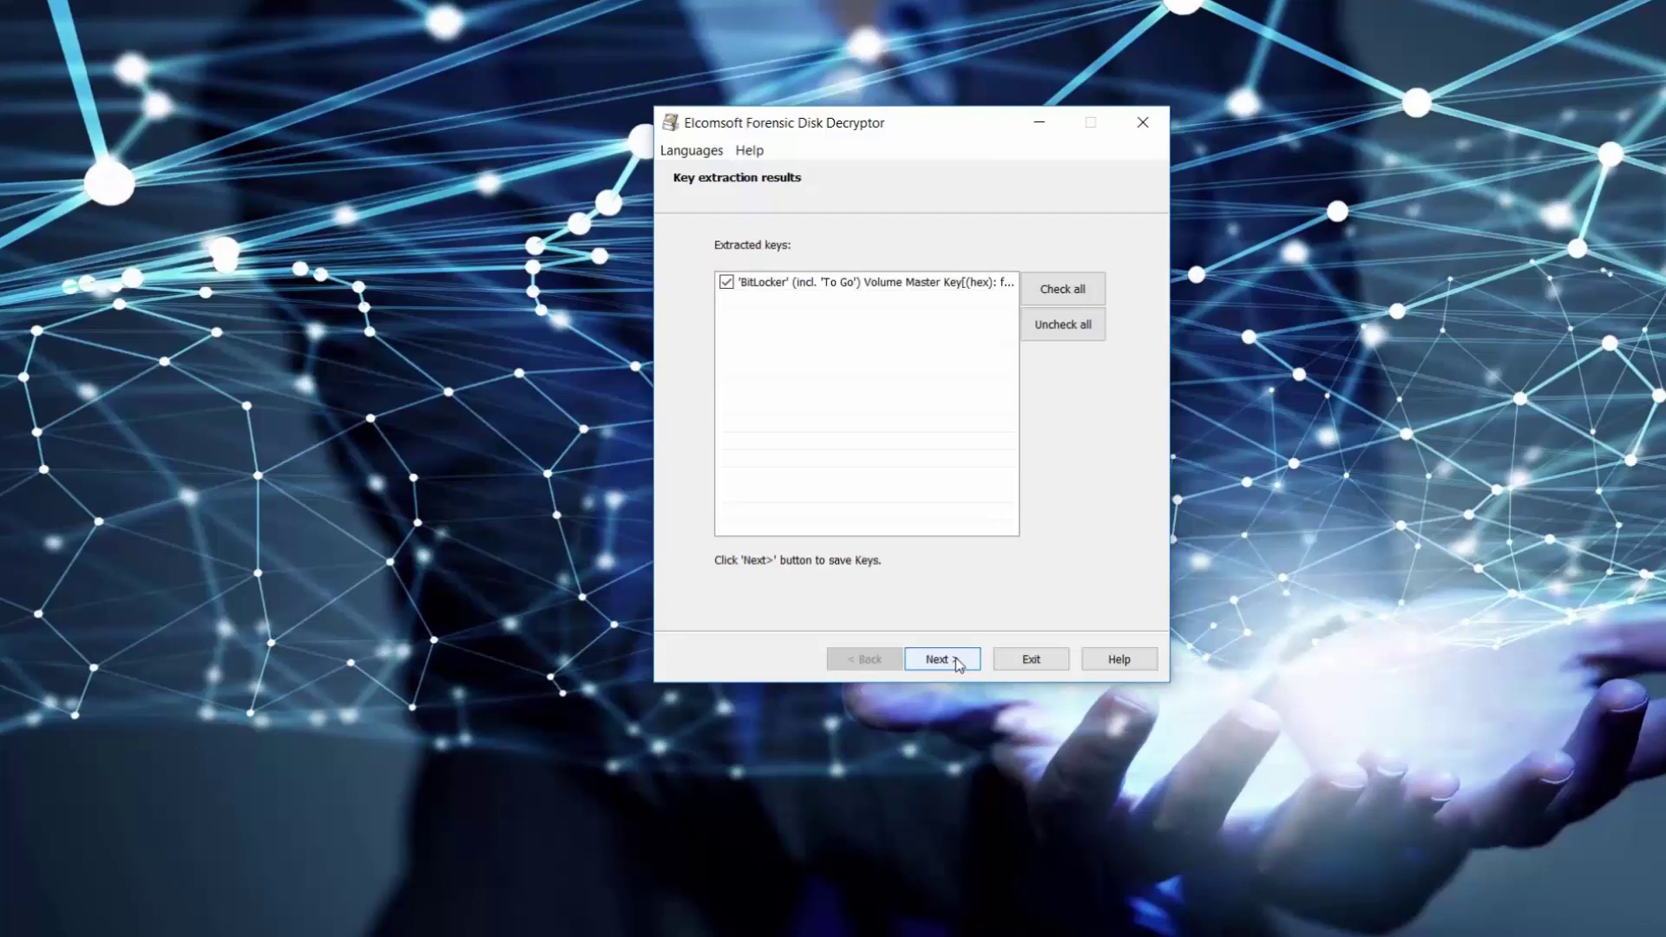
Step: Save the extracted BitLocker key to a key file named mem_dump
click(956, 661)
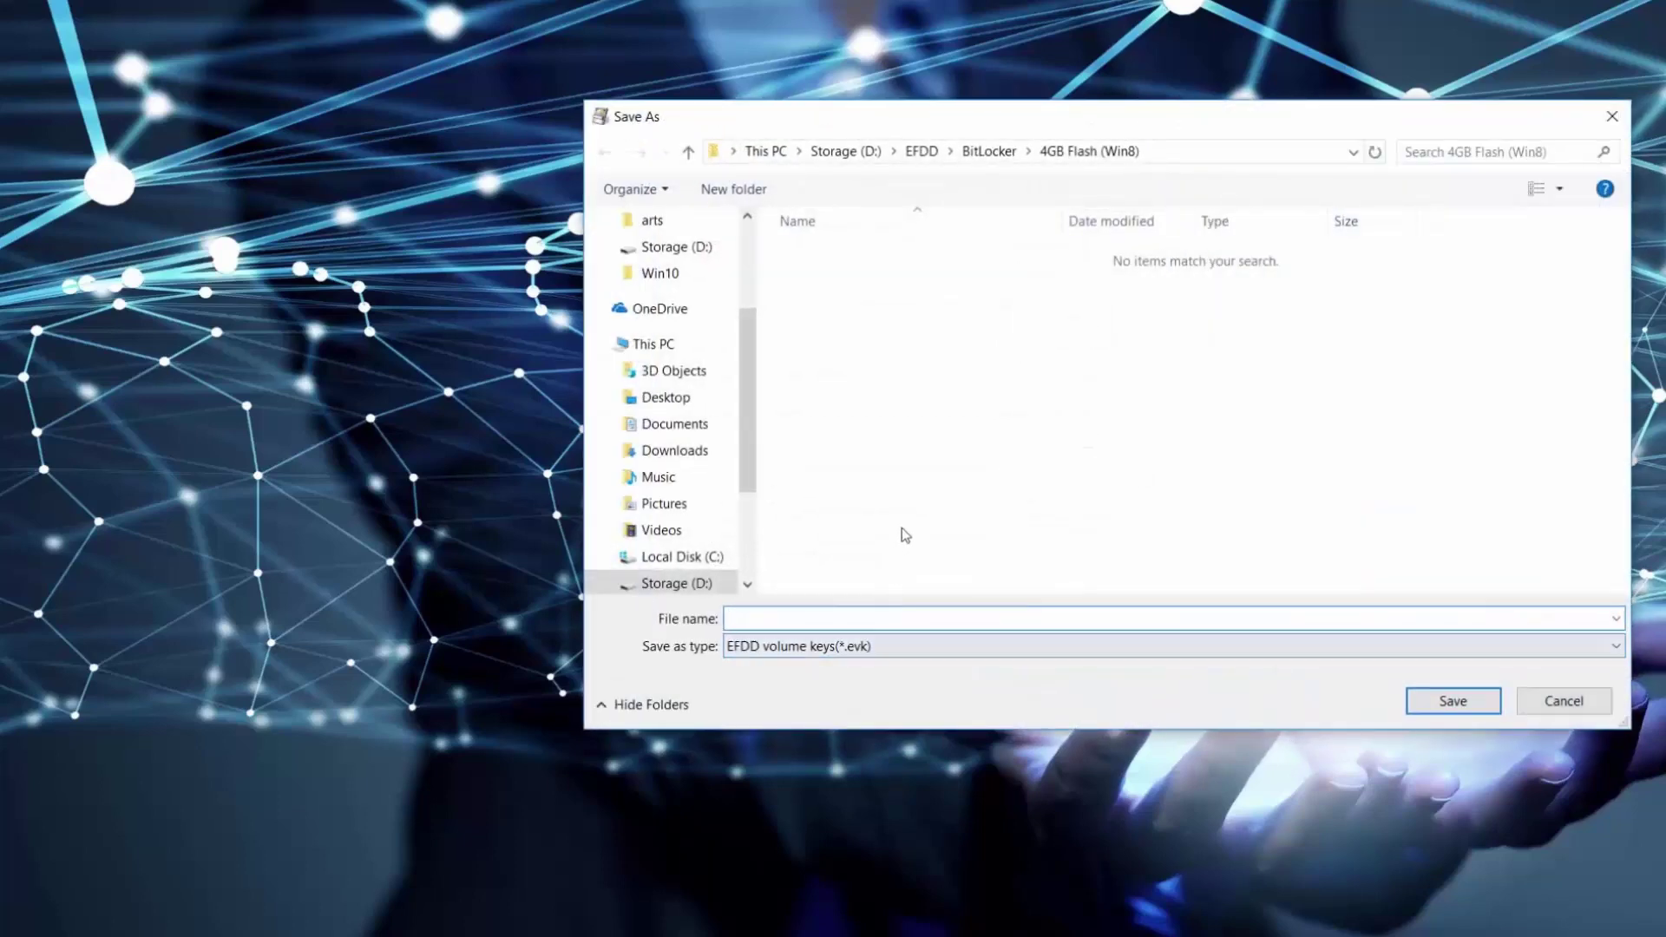
text(mem_dump)
click(1441, 704)
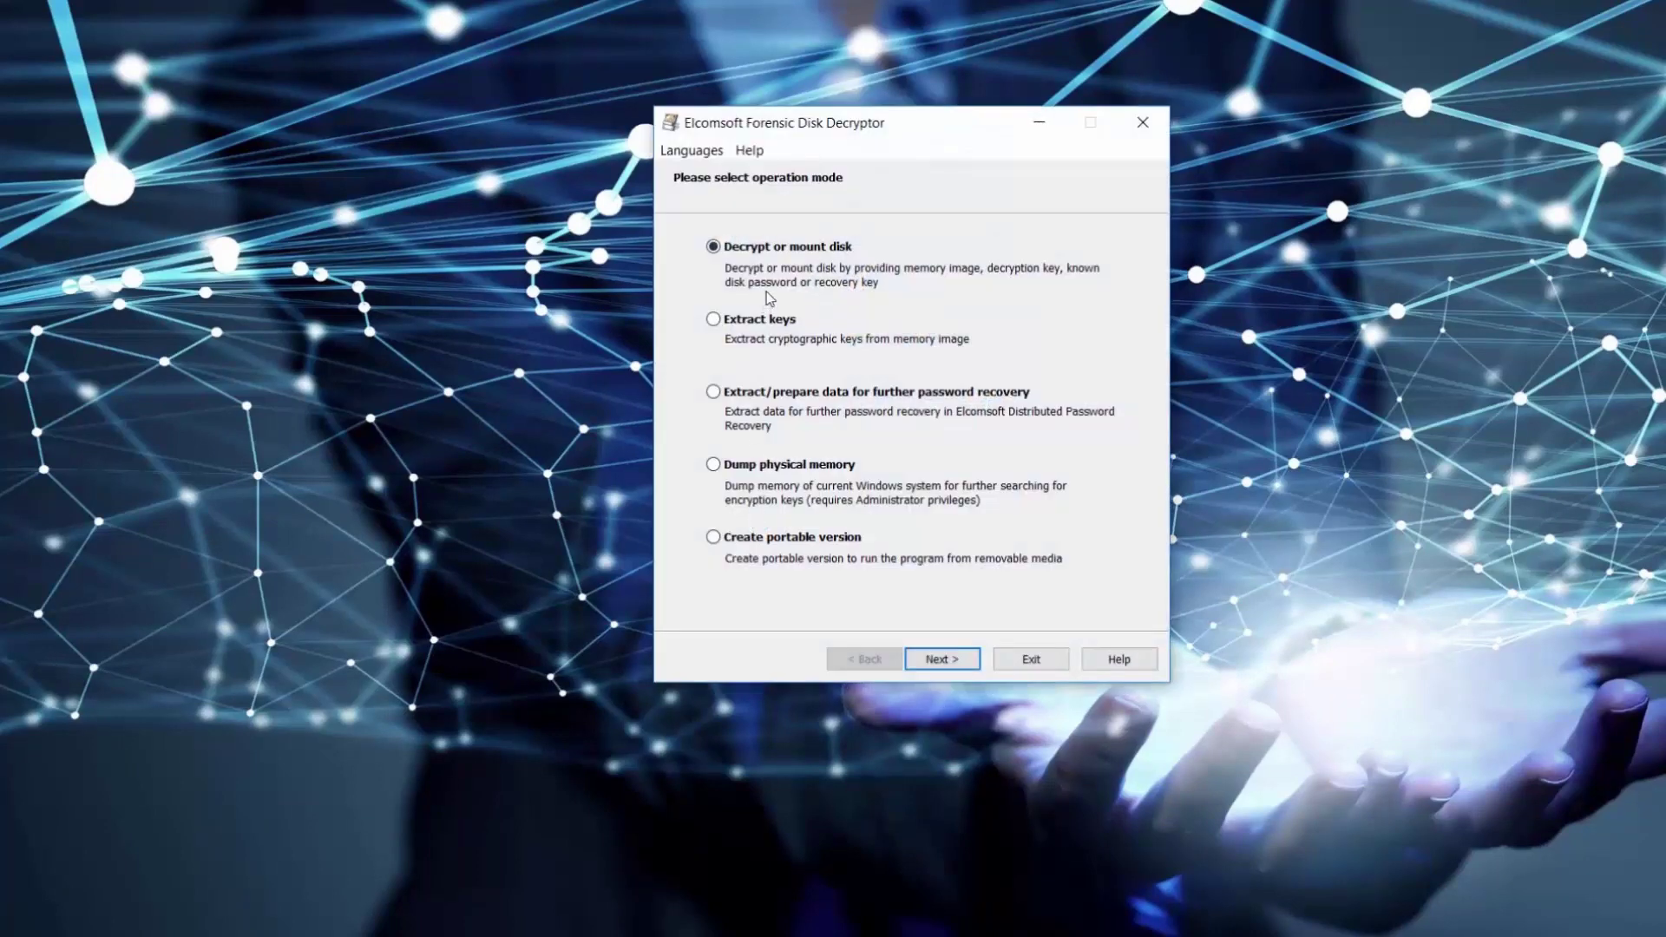
Step: Choose Image file of disk\partition as the data source type
click(951, 661)
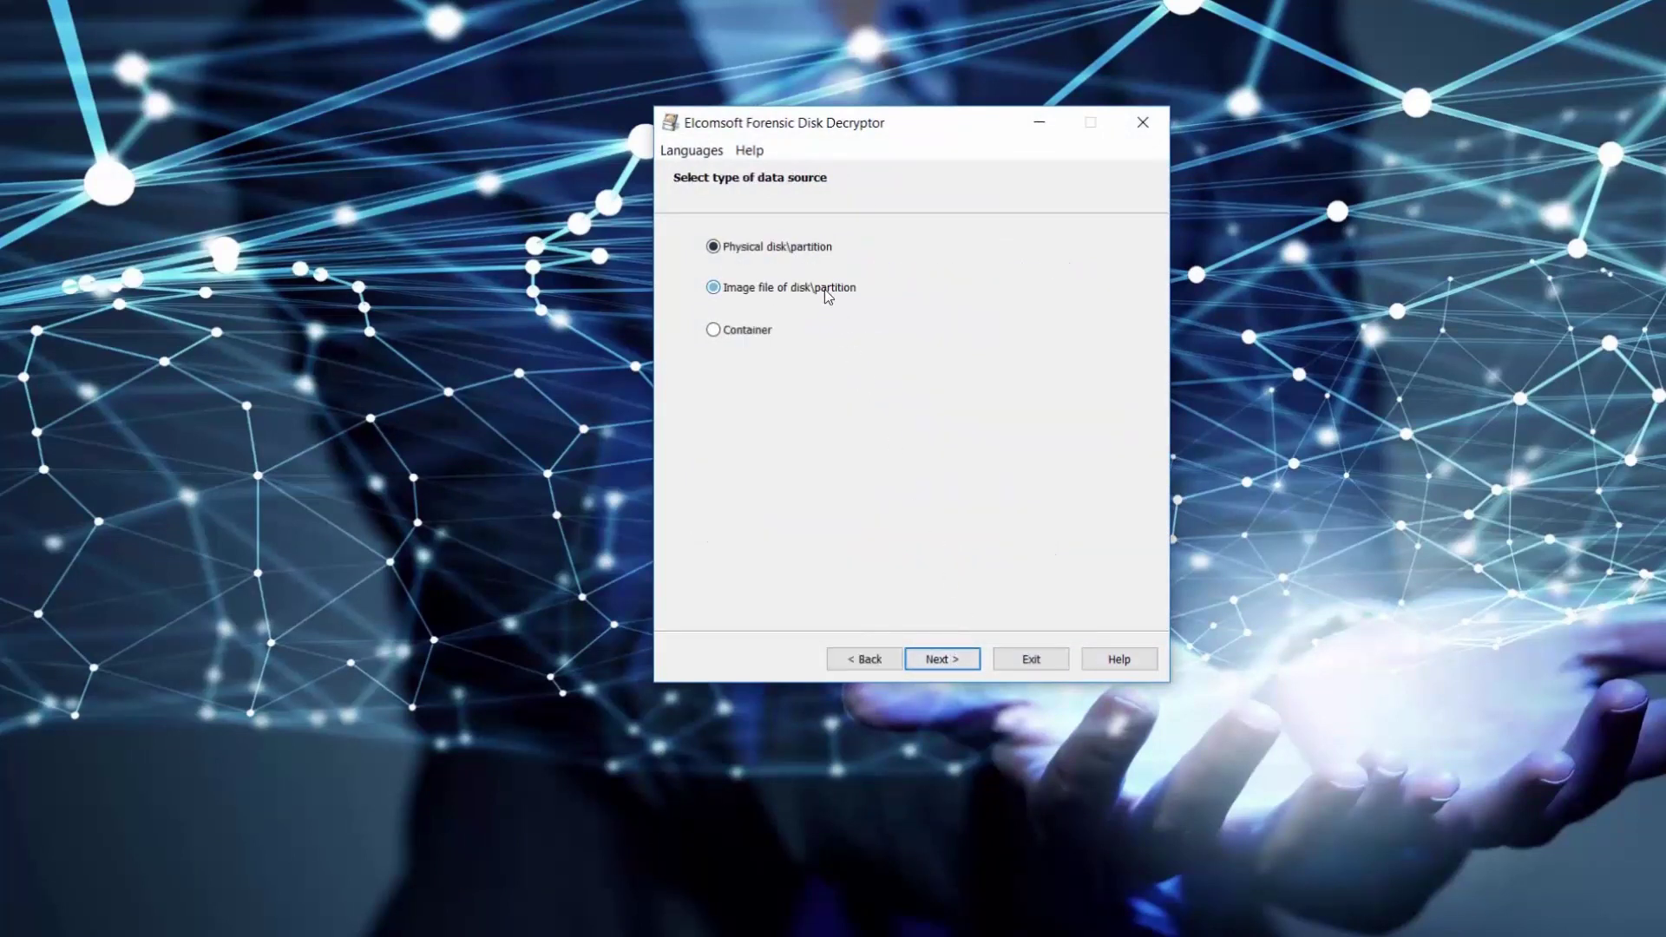
click(824, 289)
click(949, 659)
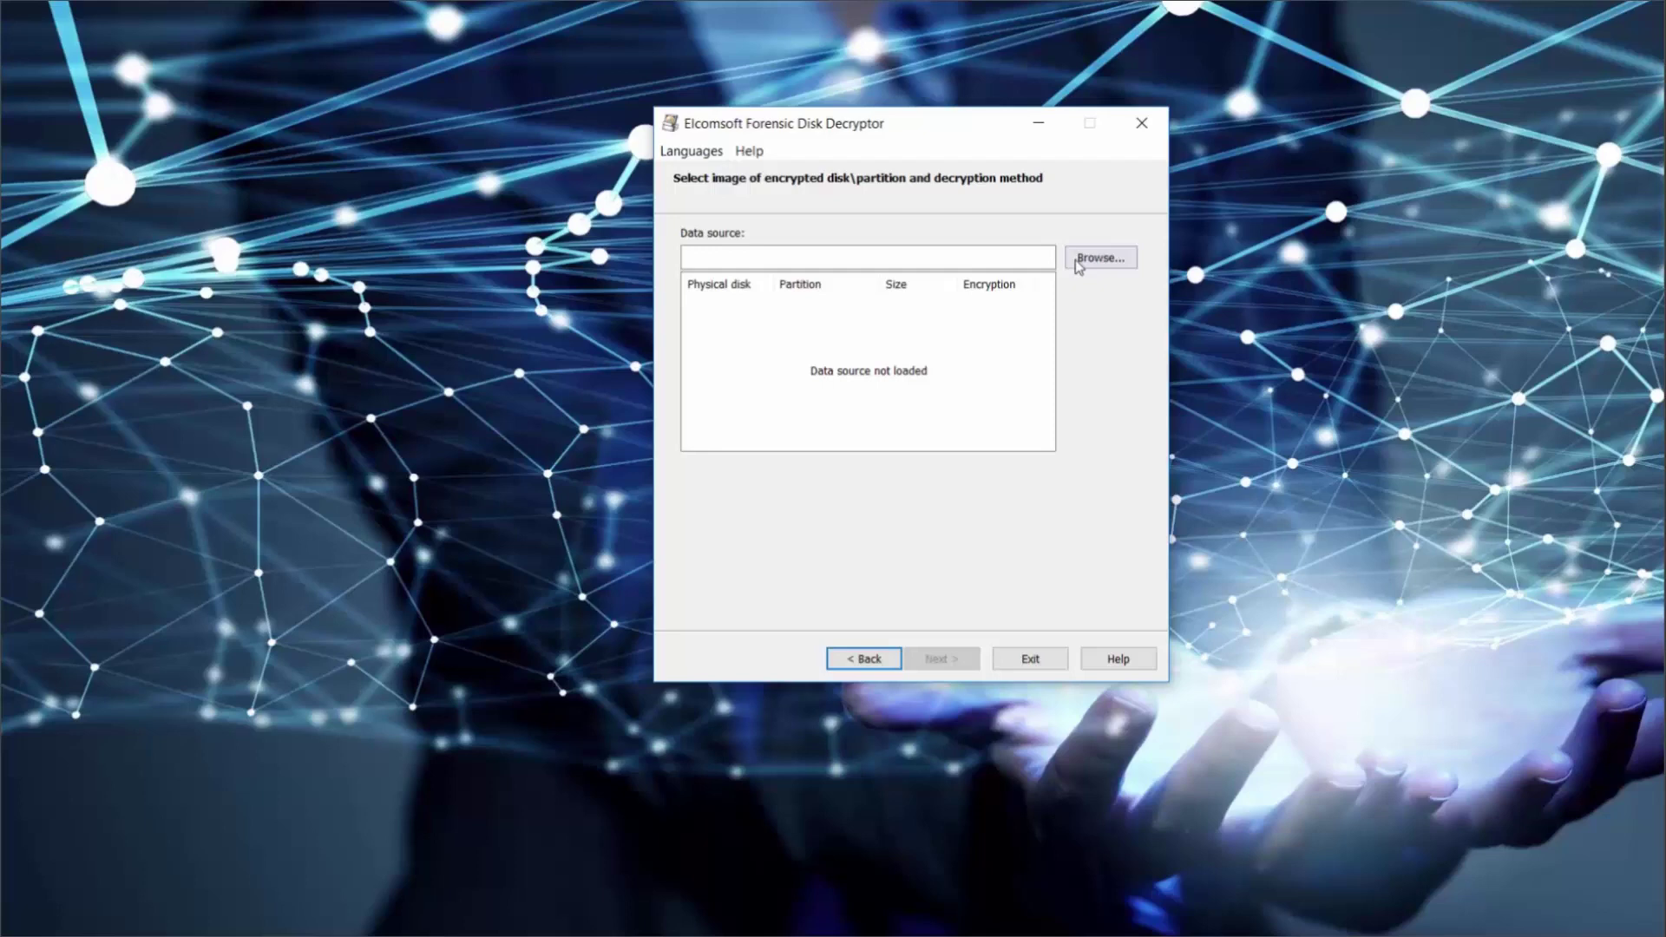
Step: Load BitLocker to Go 4GB flash.img and select its BitLocker Partition0 on PhysicalDrive0
click(1078, 260)
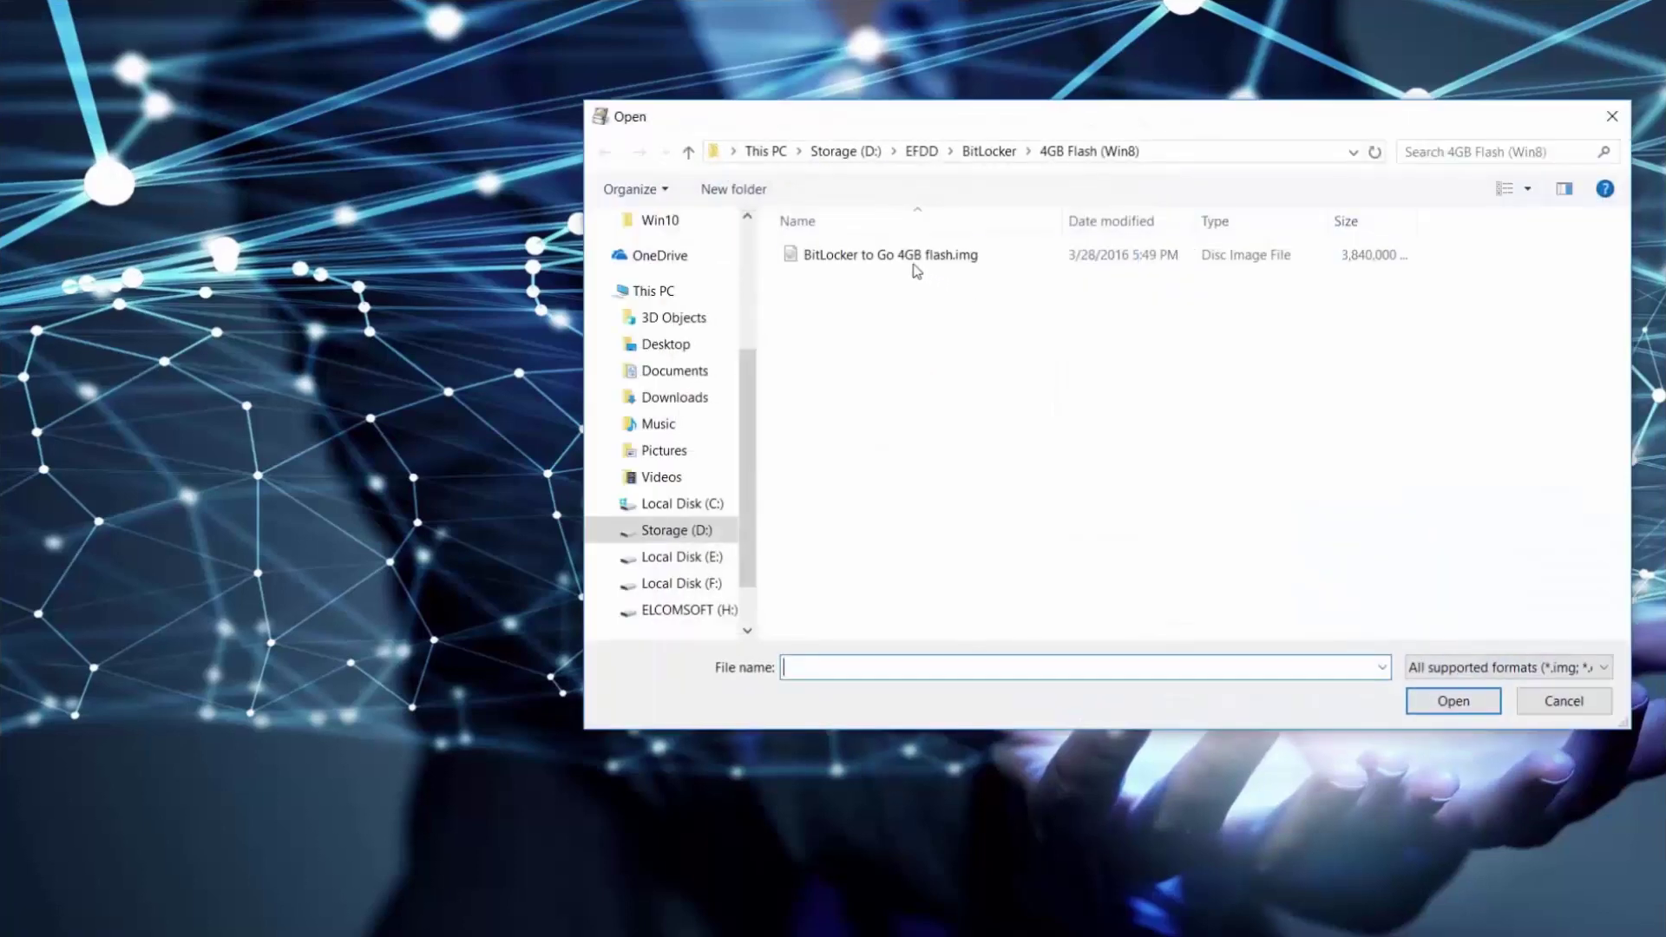
click(913, 259)
click(1458, 705)
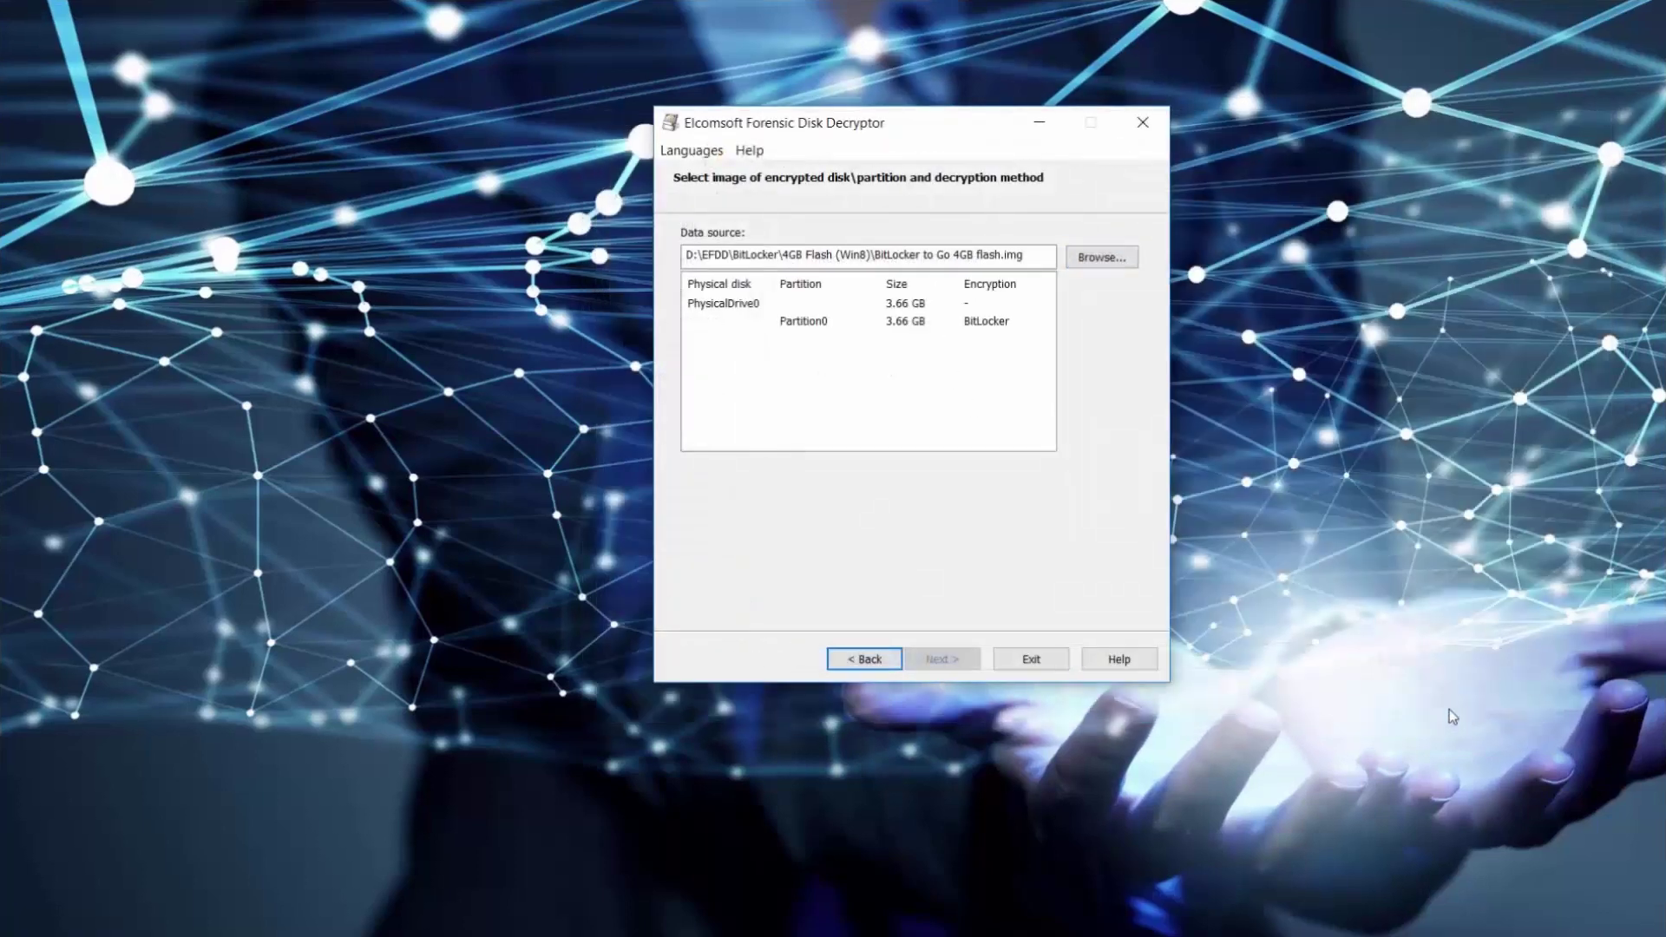
click(941, 305)
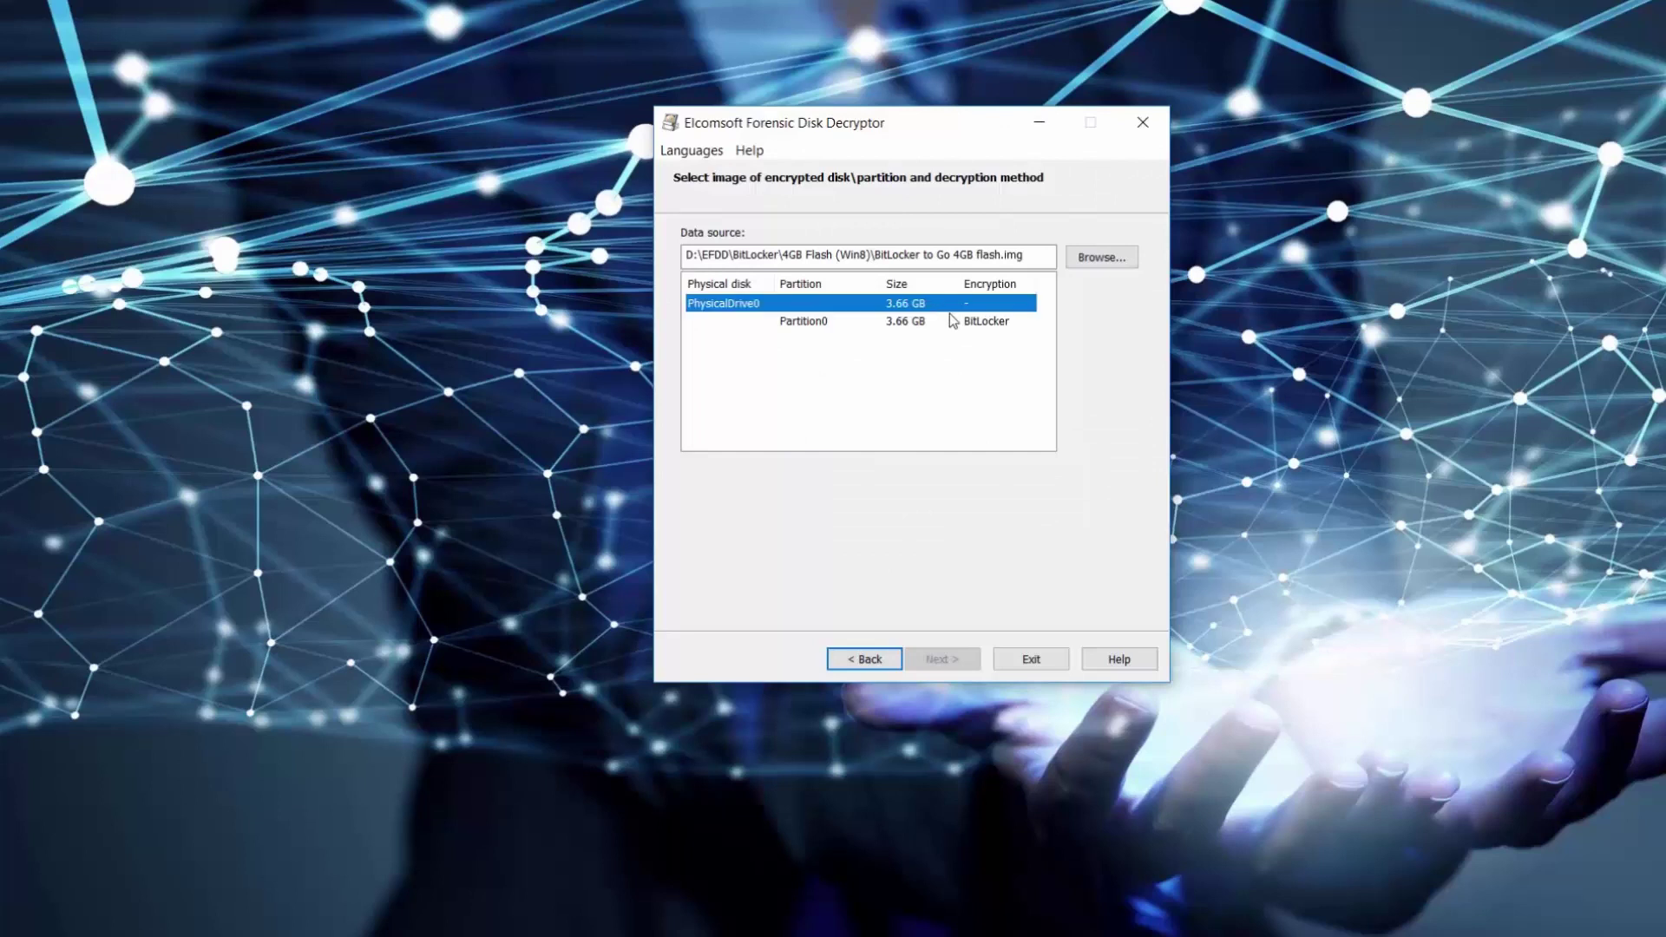
click(967, 321)
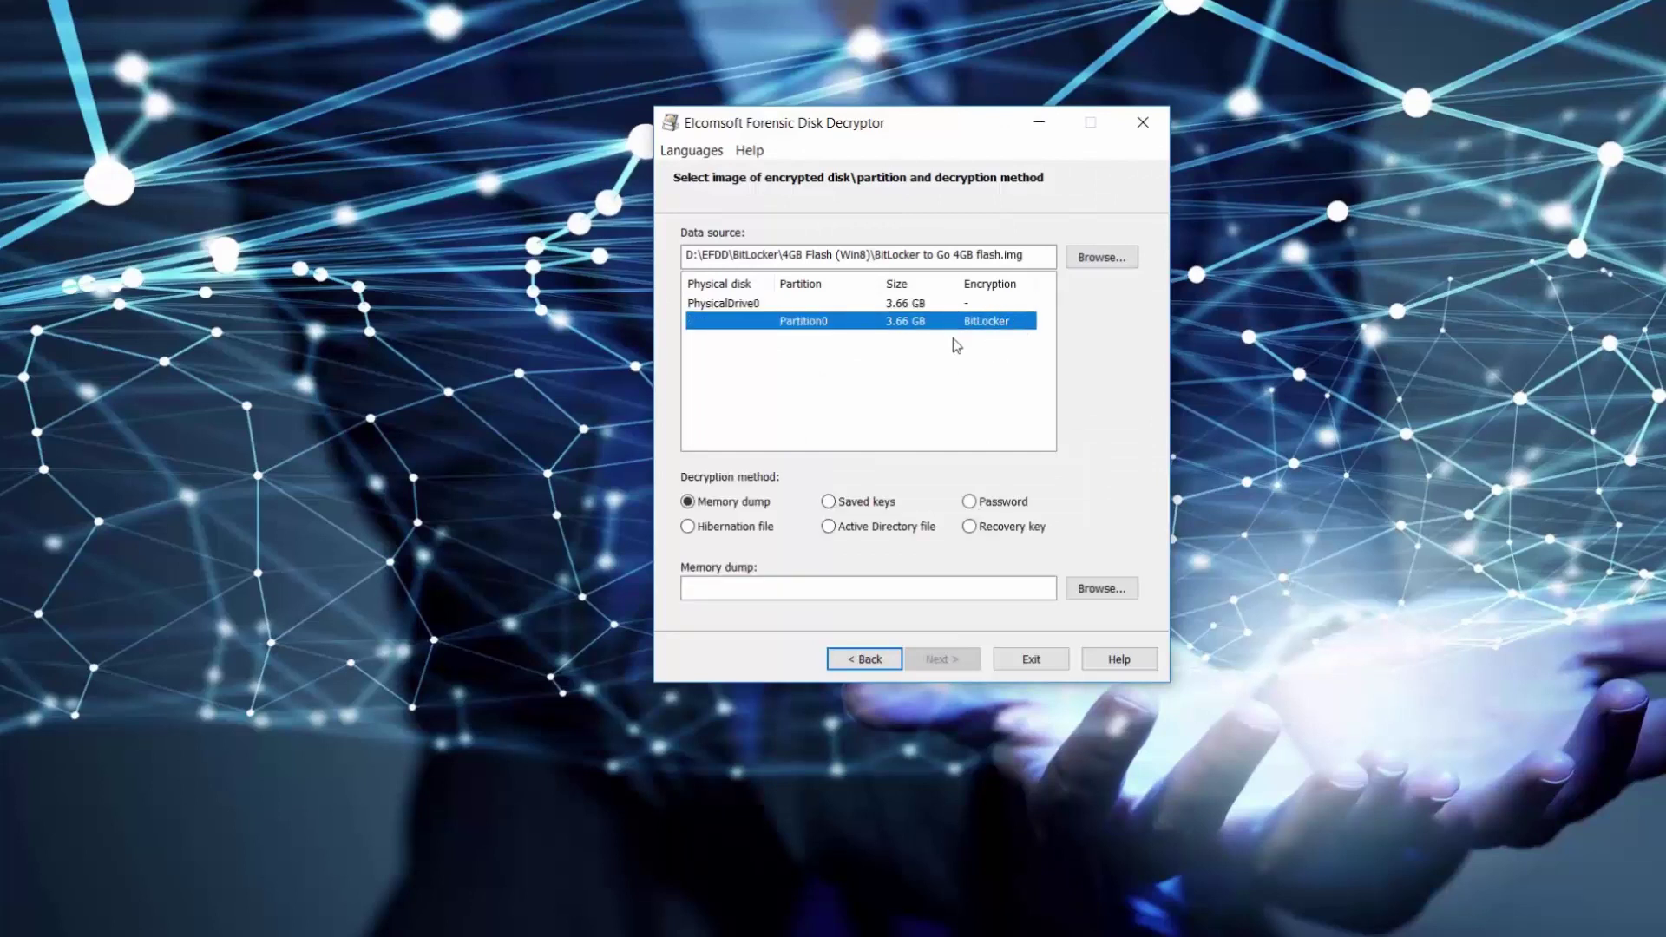
Step: Unlock the BitLocker flash image using saved keys loaded from mem_dump.evk
click(828, 502)
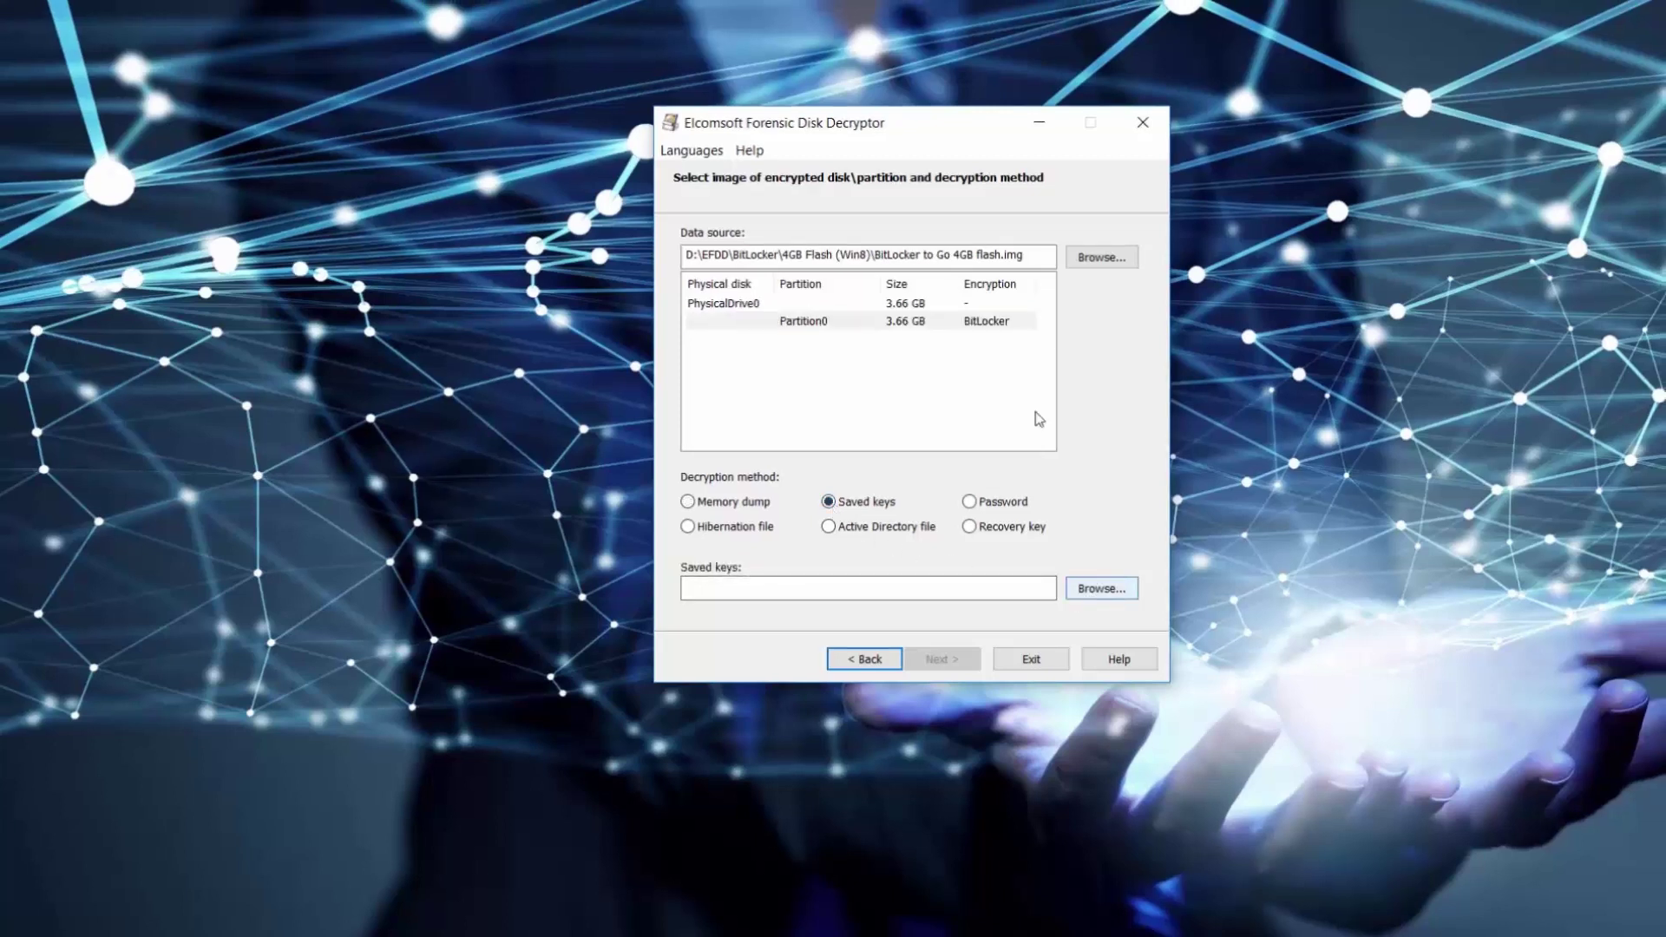
drag(944, 127, 810, 153)
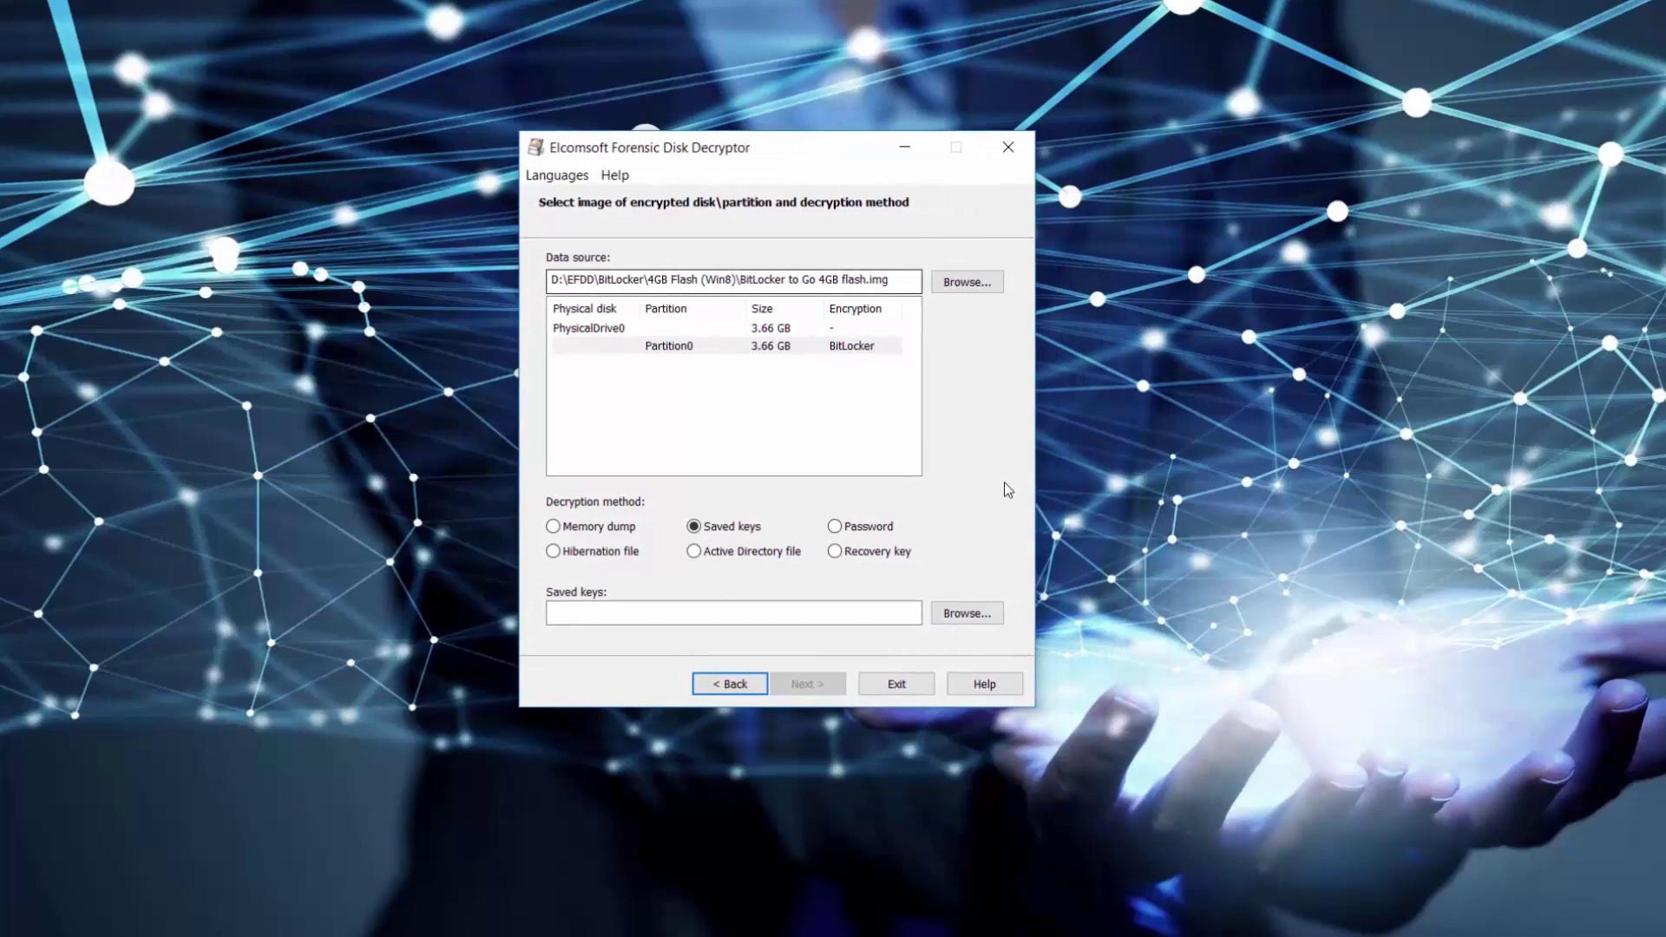
click(973, 613)
click(1049, 340)
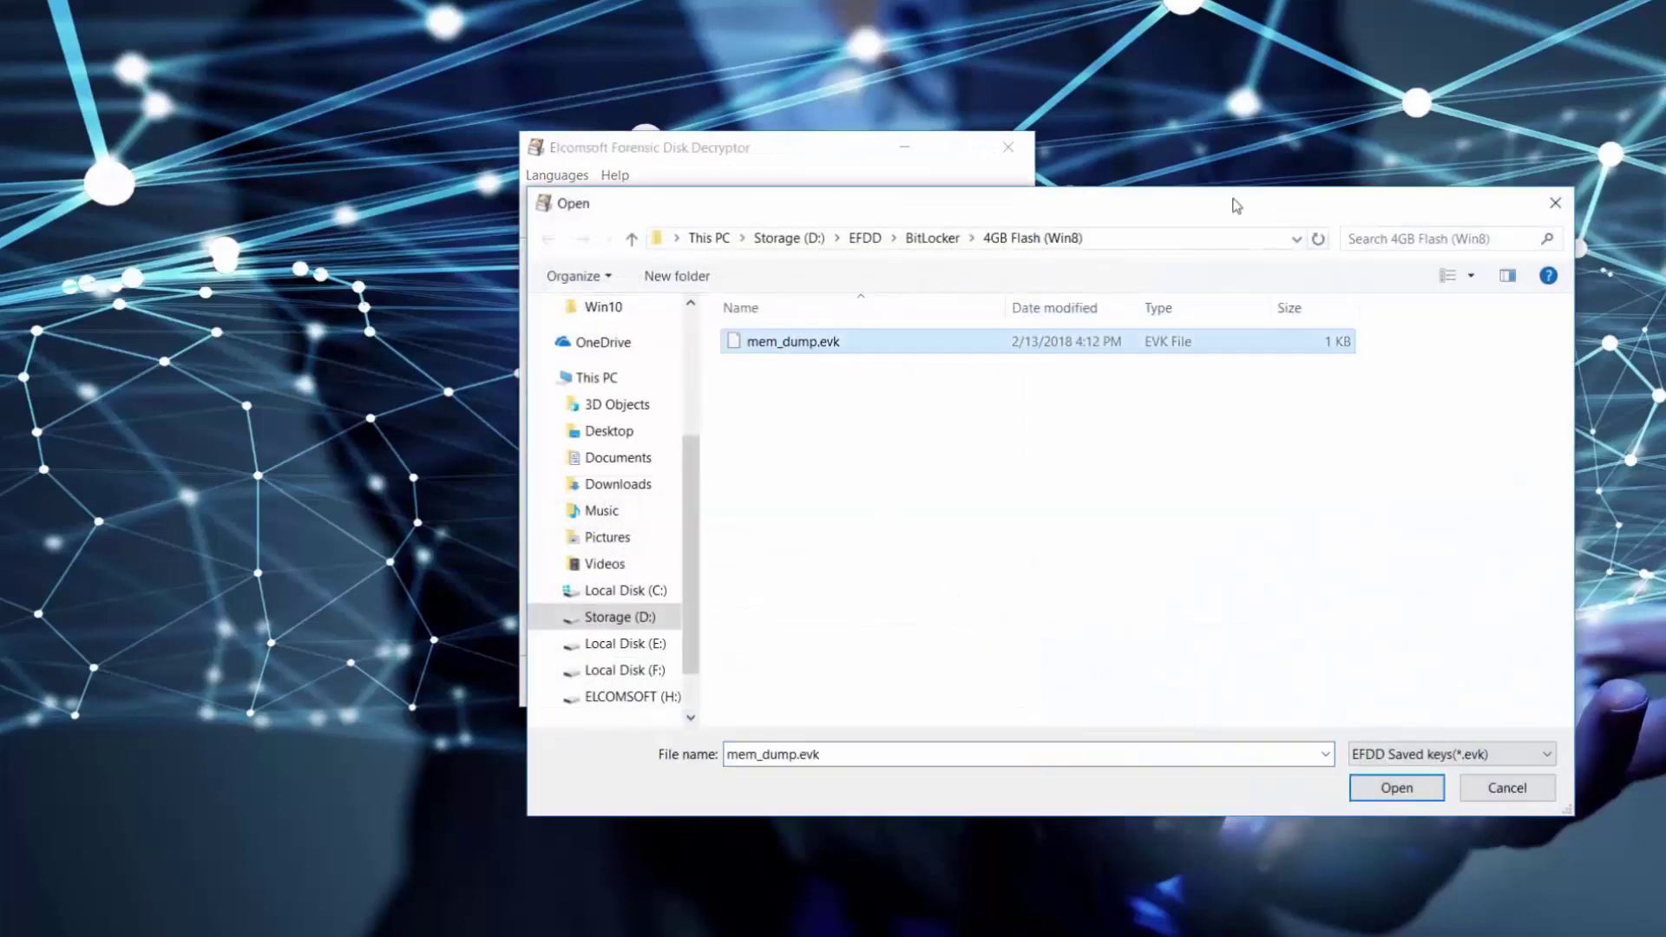
drag(1234, 200, 1065, 273)
click(1227, 802)
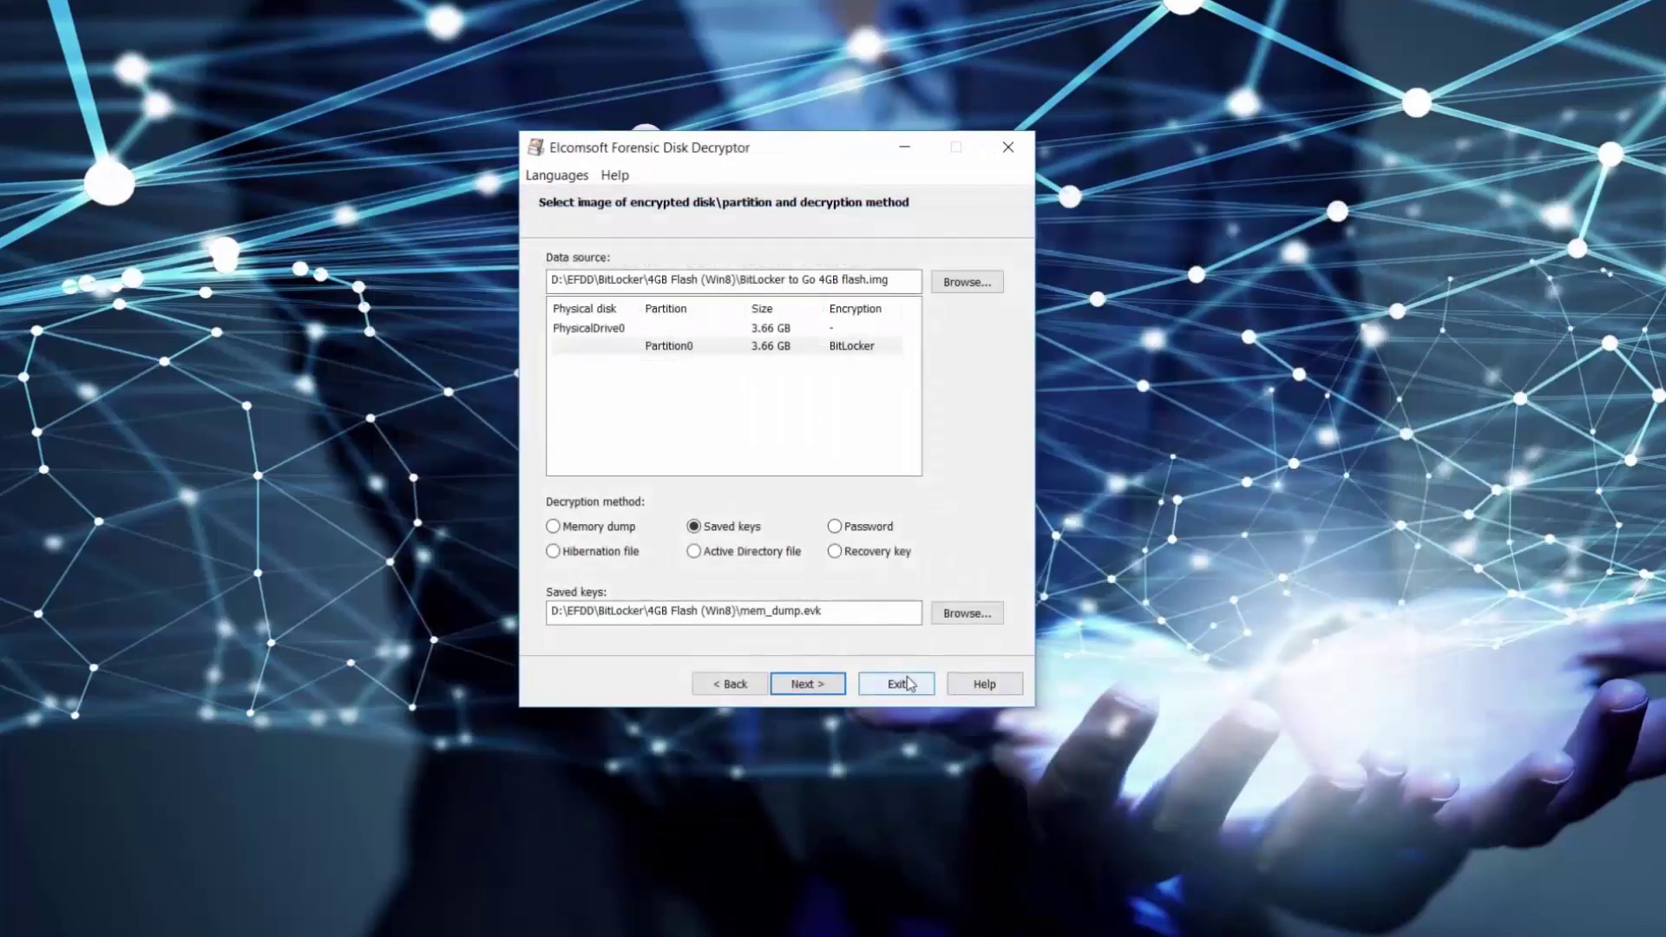
click(816, 690)
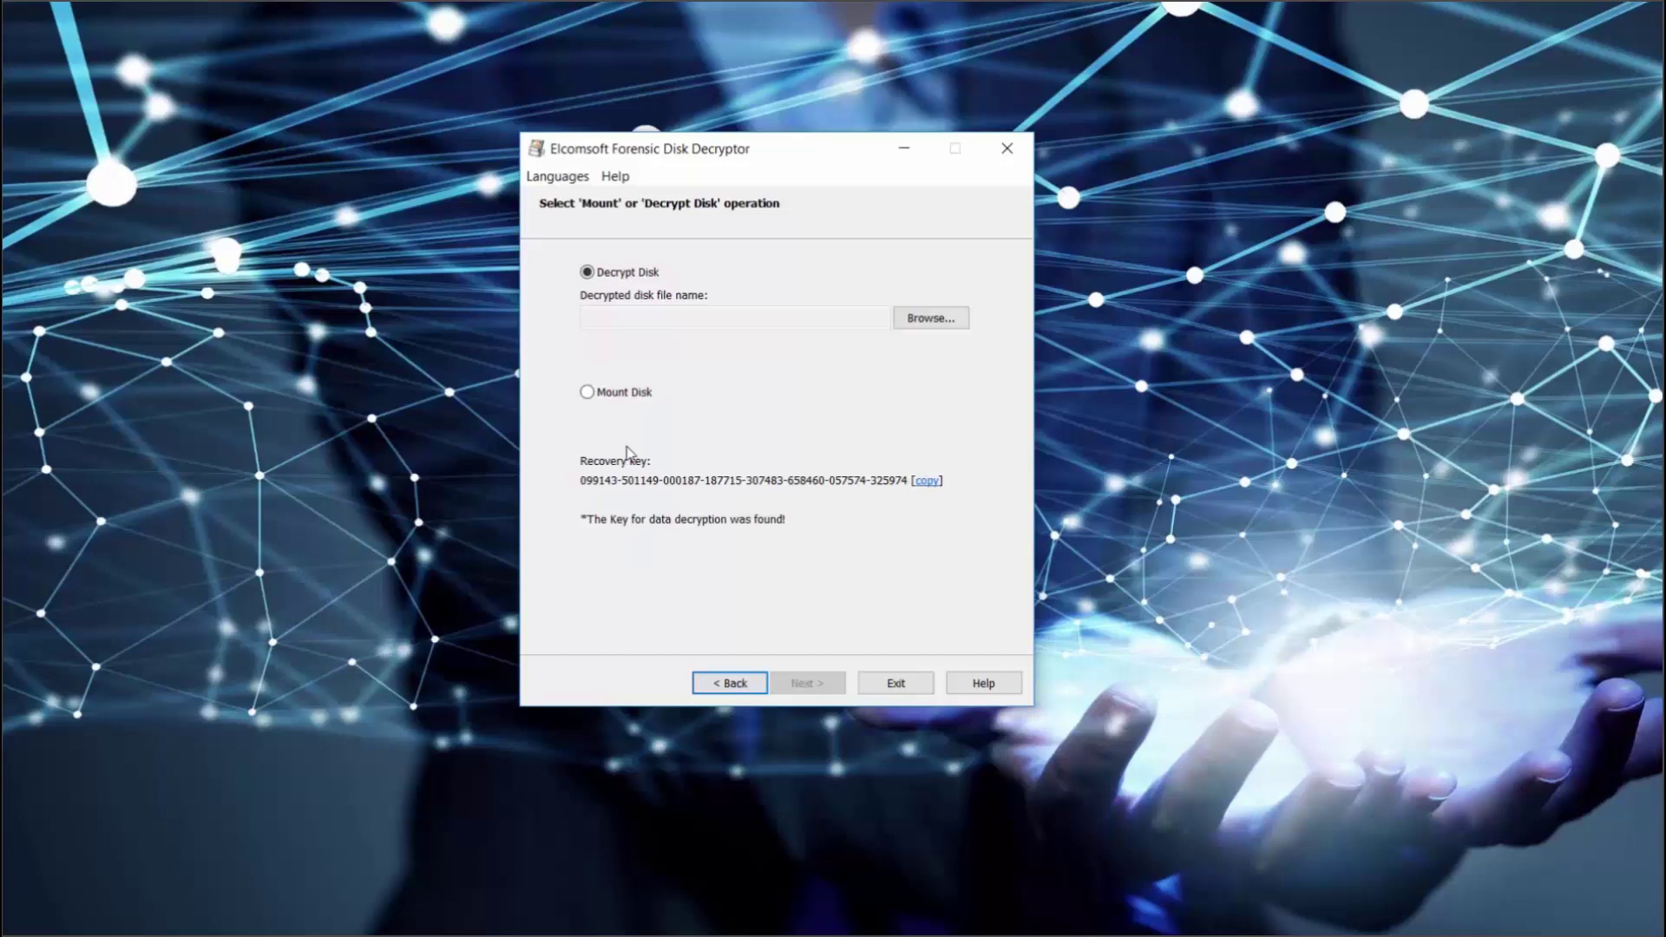
Step: Choose Mount Disk instead of Decrypt and mount the image as drive G
click(587, 391)
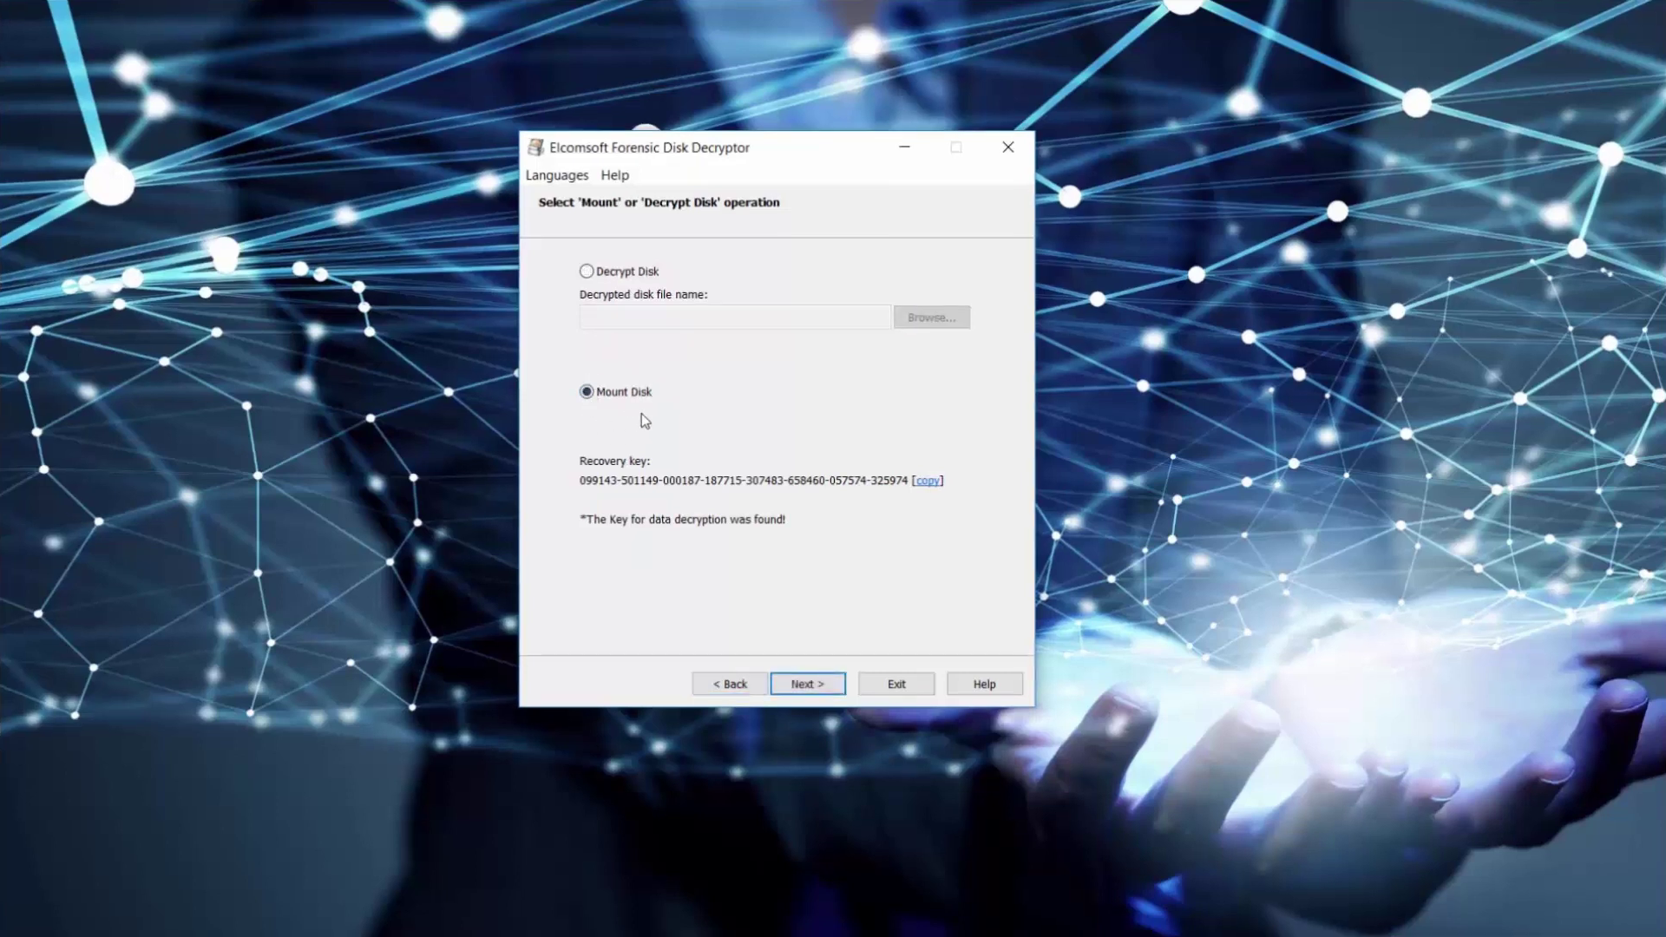
click(809, 684)
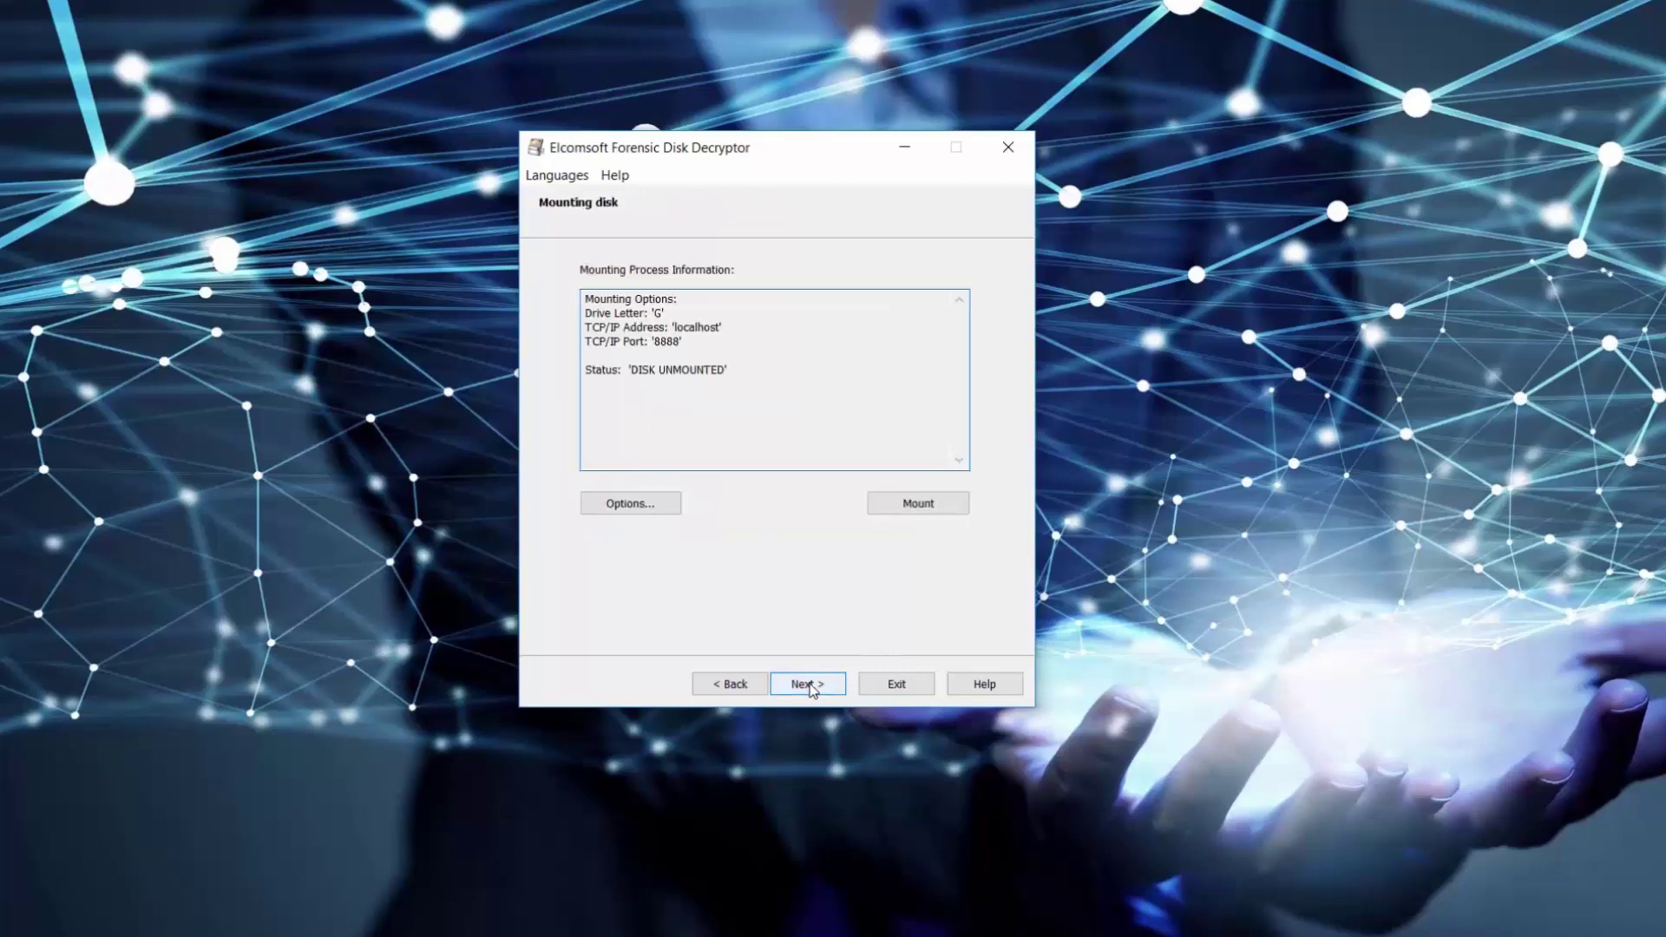
click(903, 509)
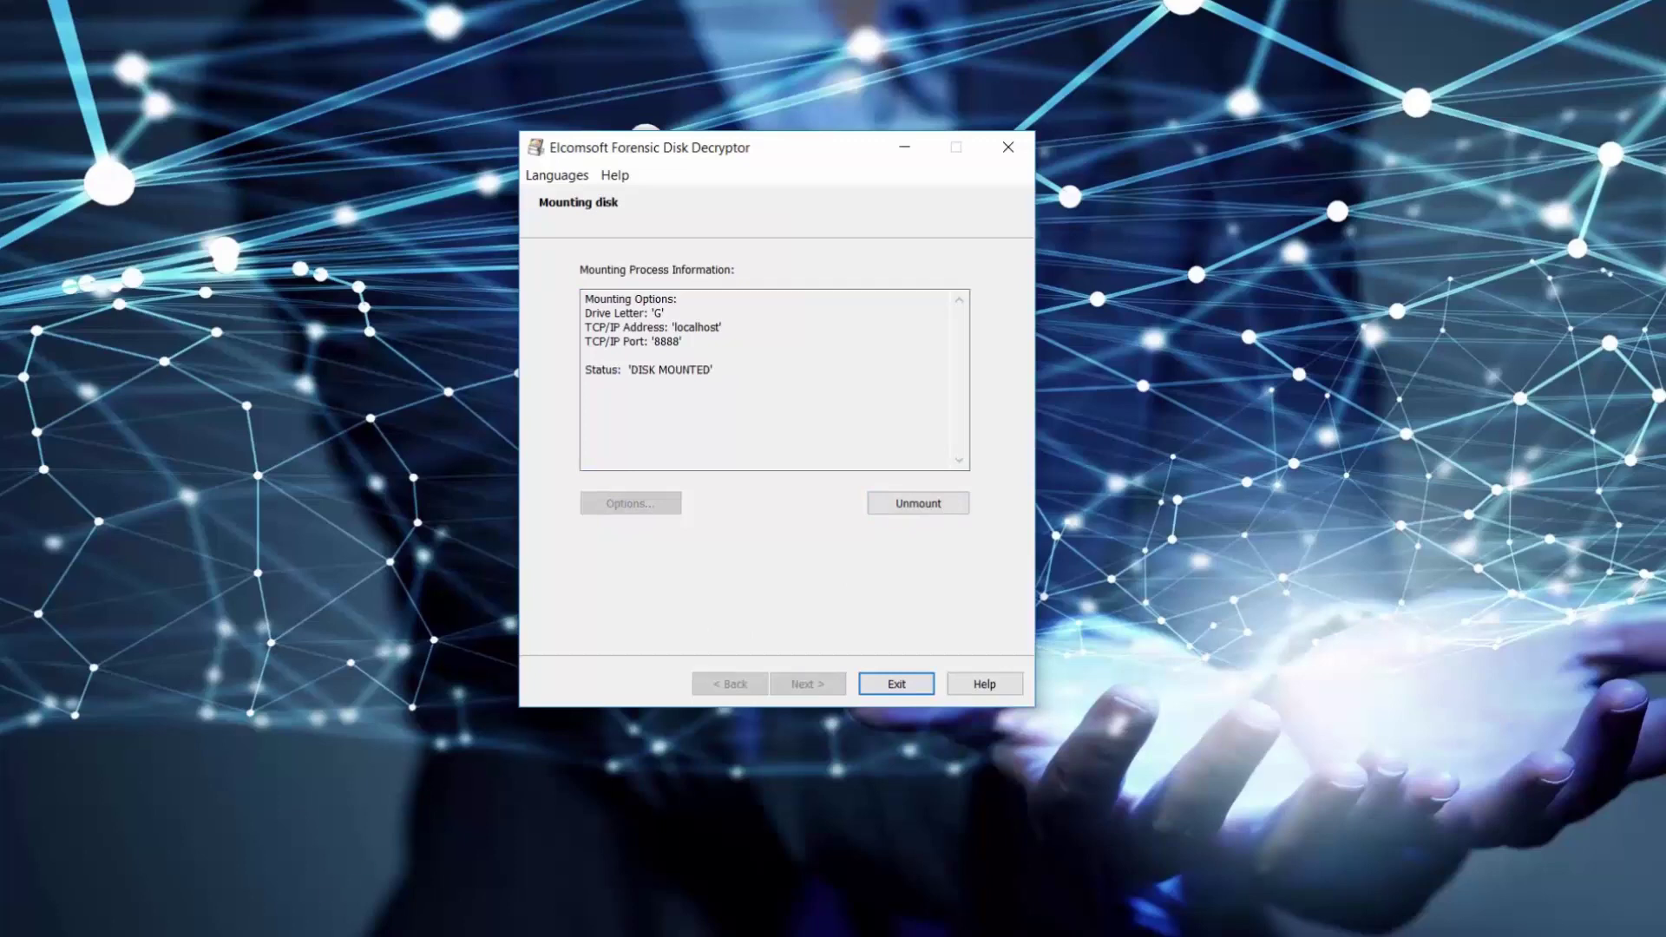
Step: Browse Local Disk (G:) from This PC in File Explorer, then return to This PC
click(290, 908)
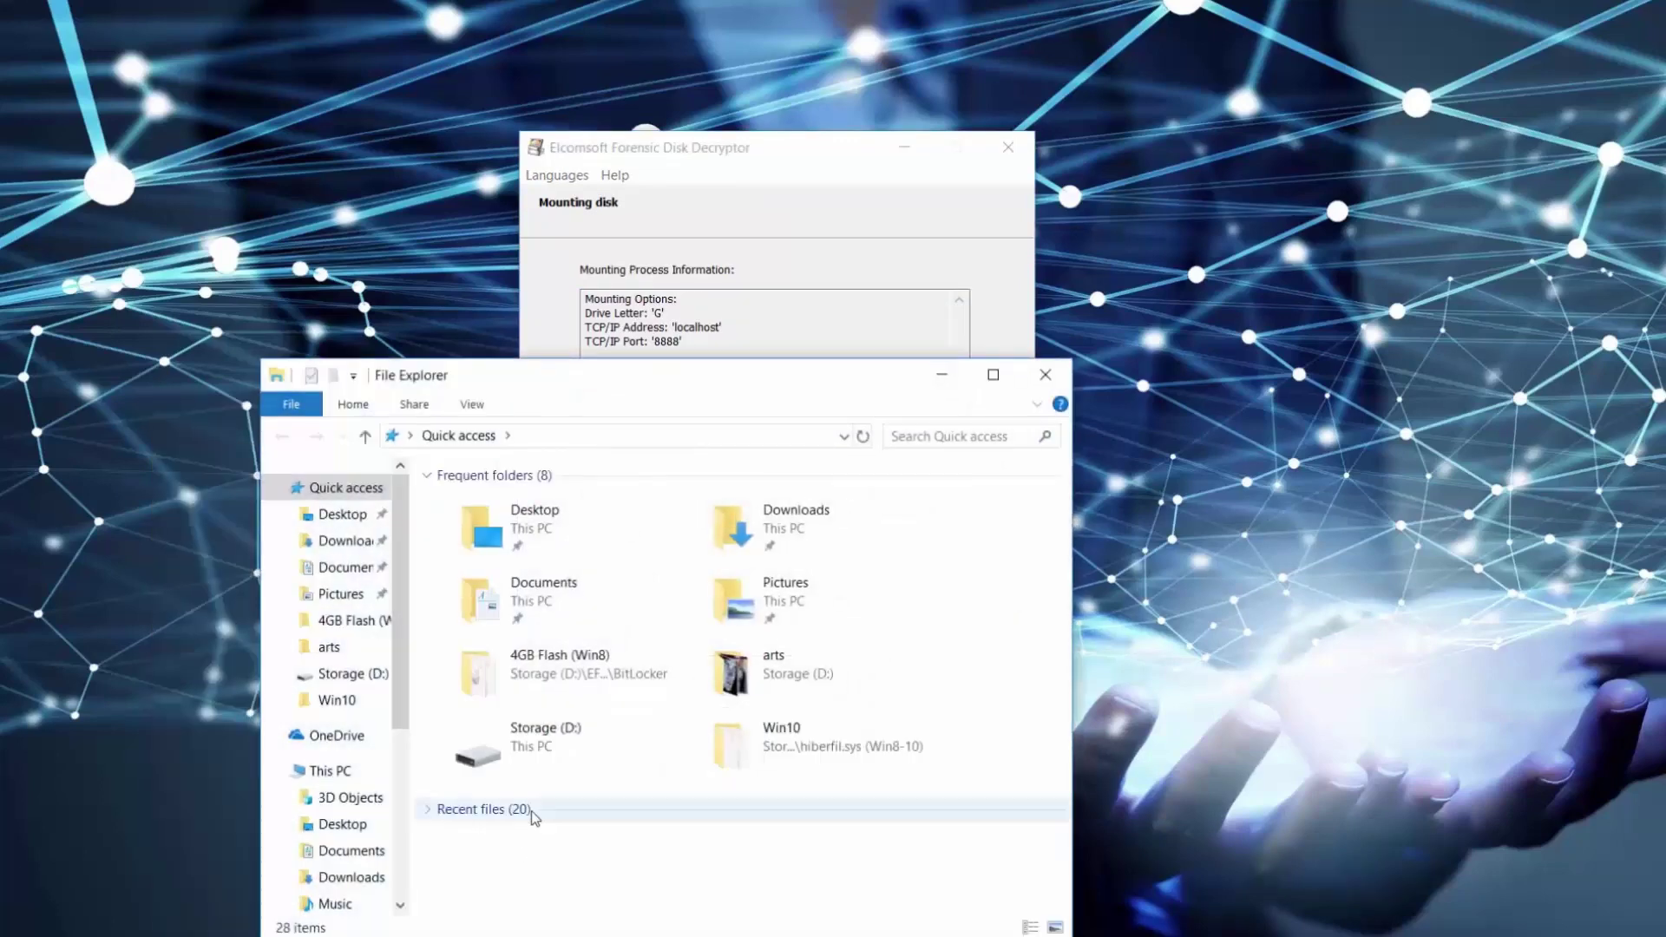
click(317, 771)
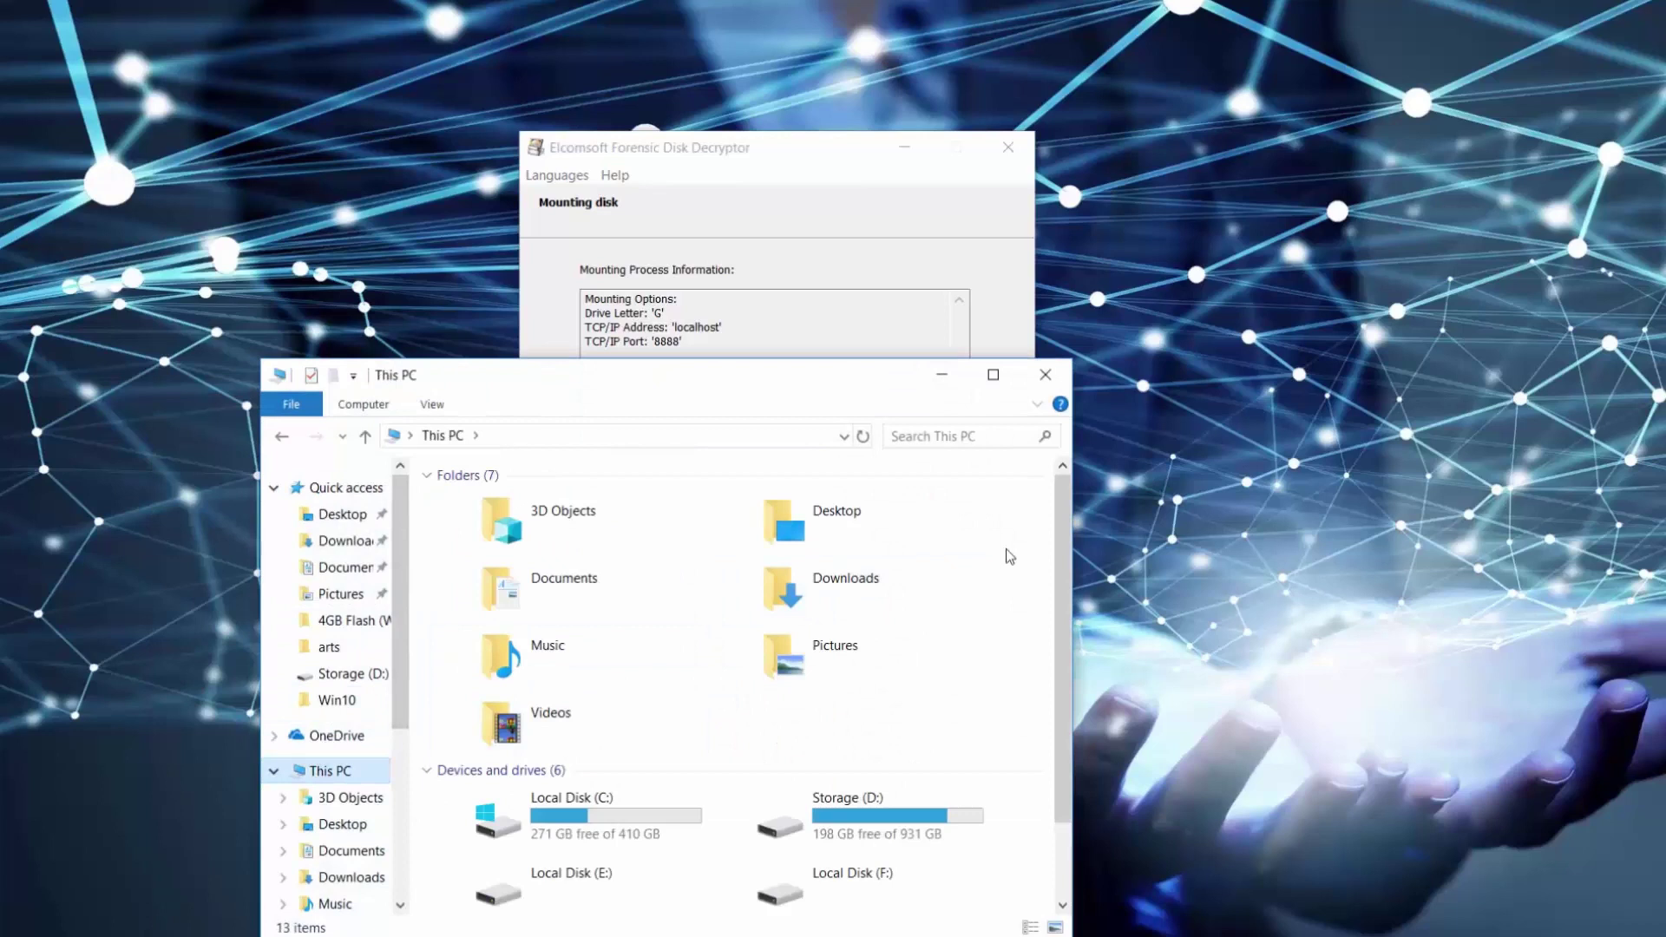
drag(1058, 518, 1059, 621)
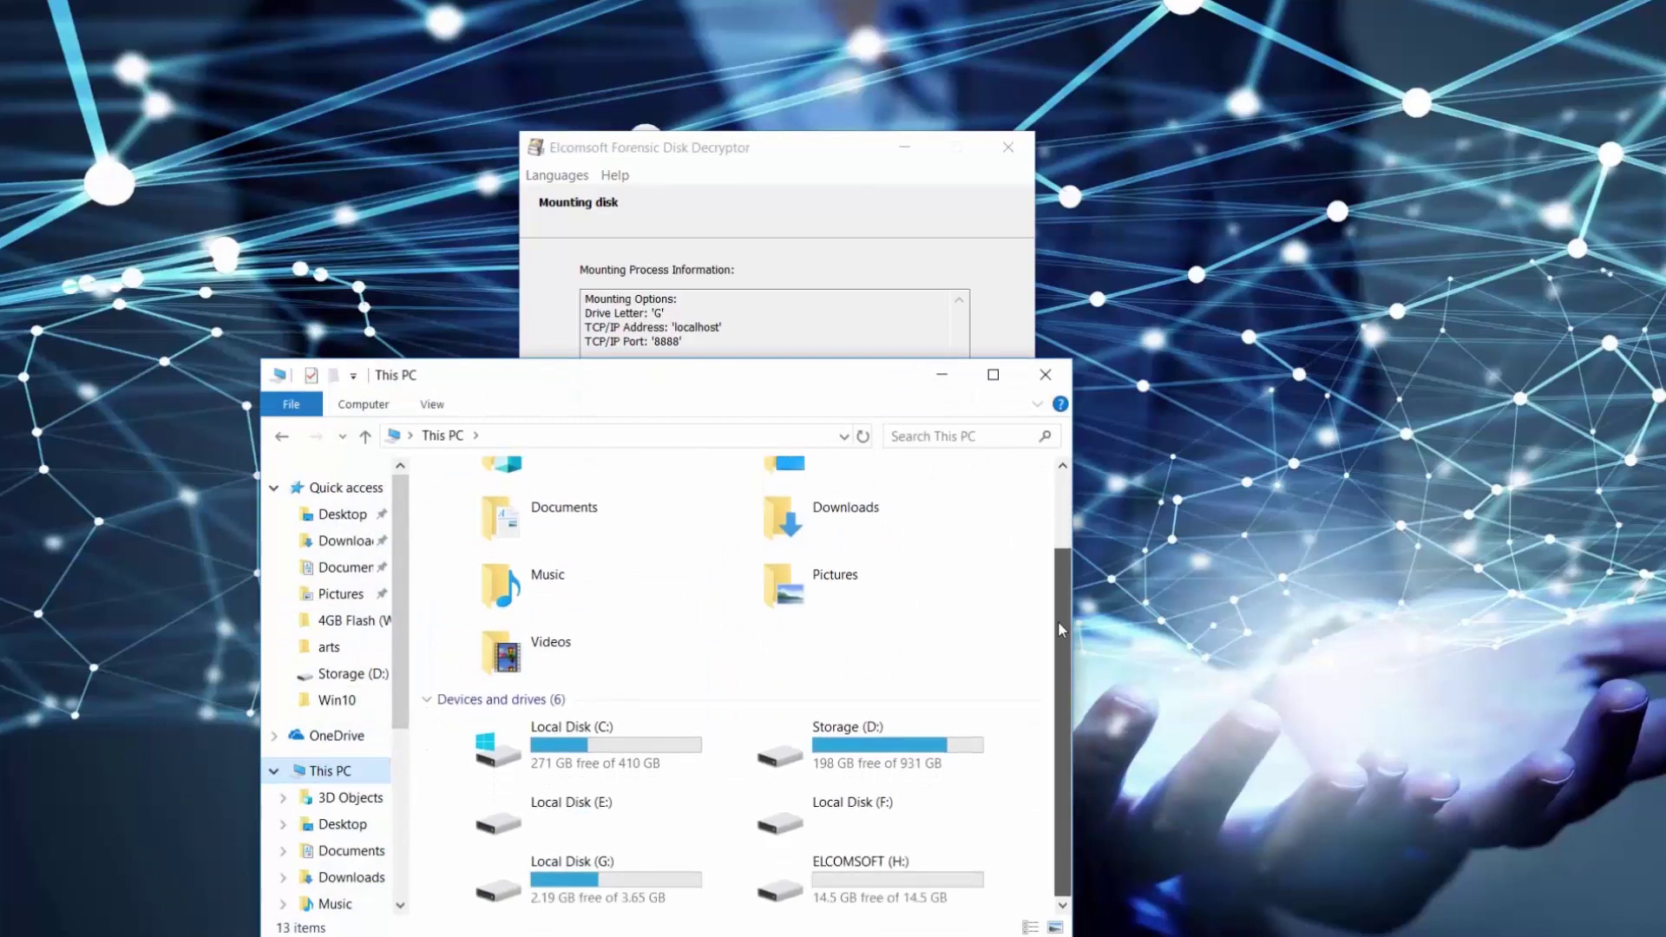
click(597, 889)
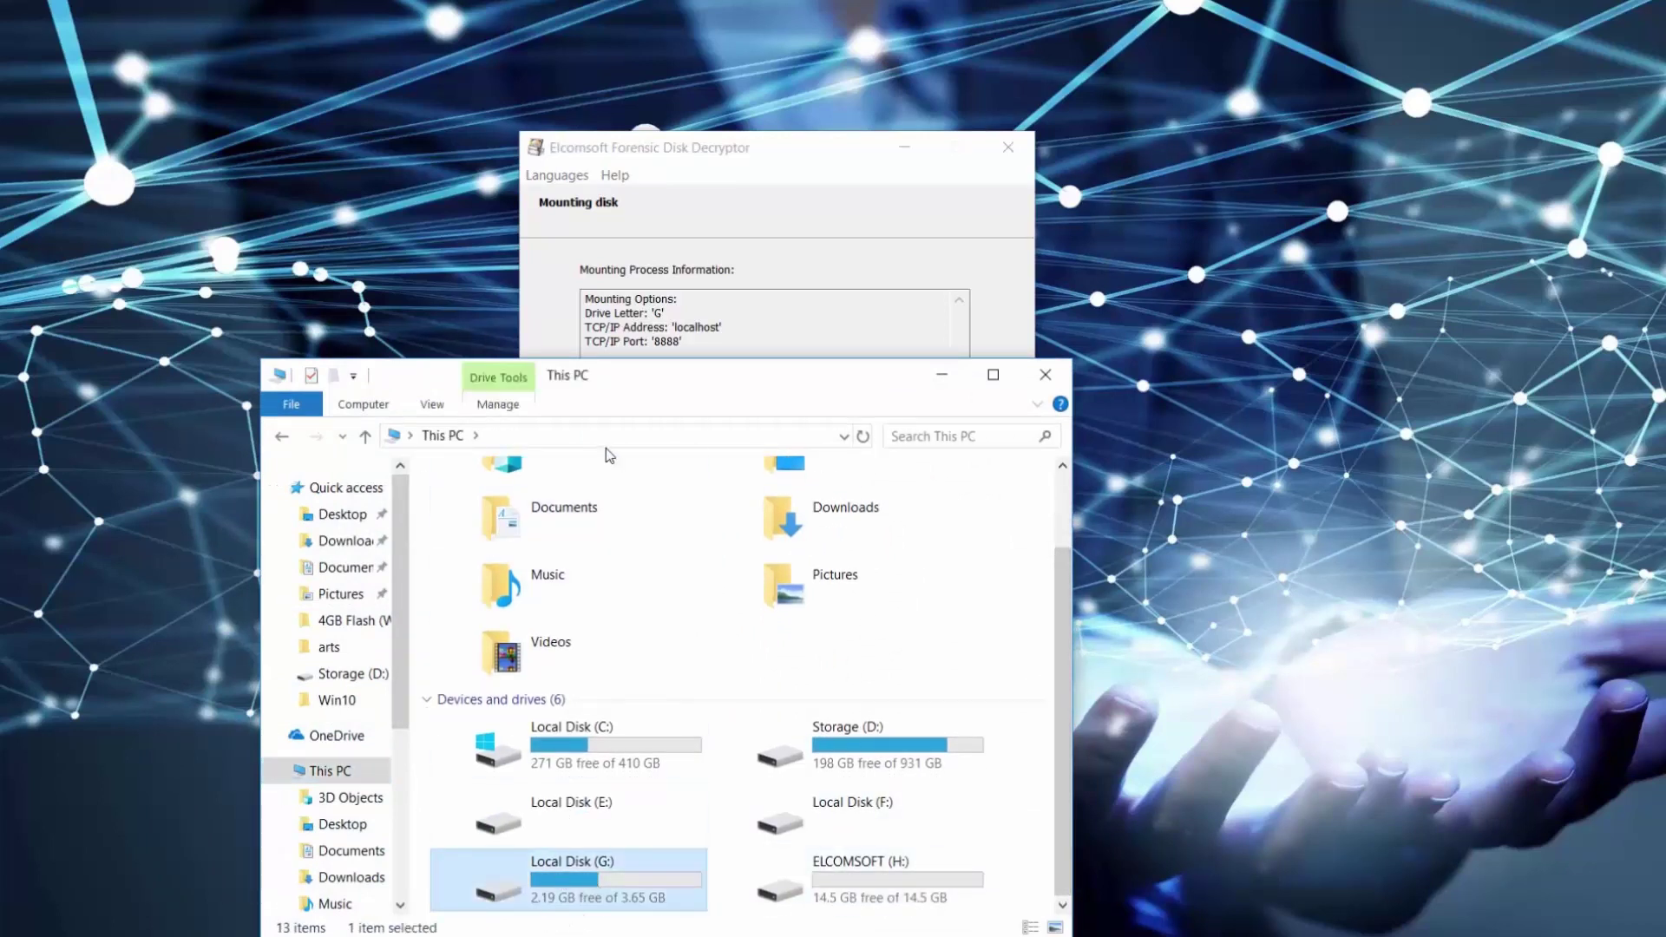
drag(624, 375, 517, 269)
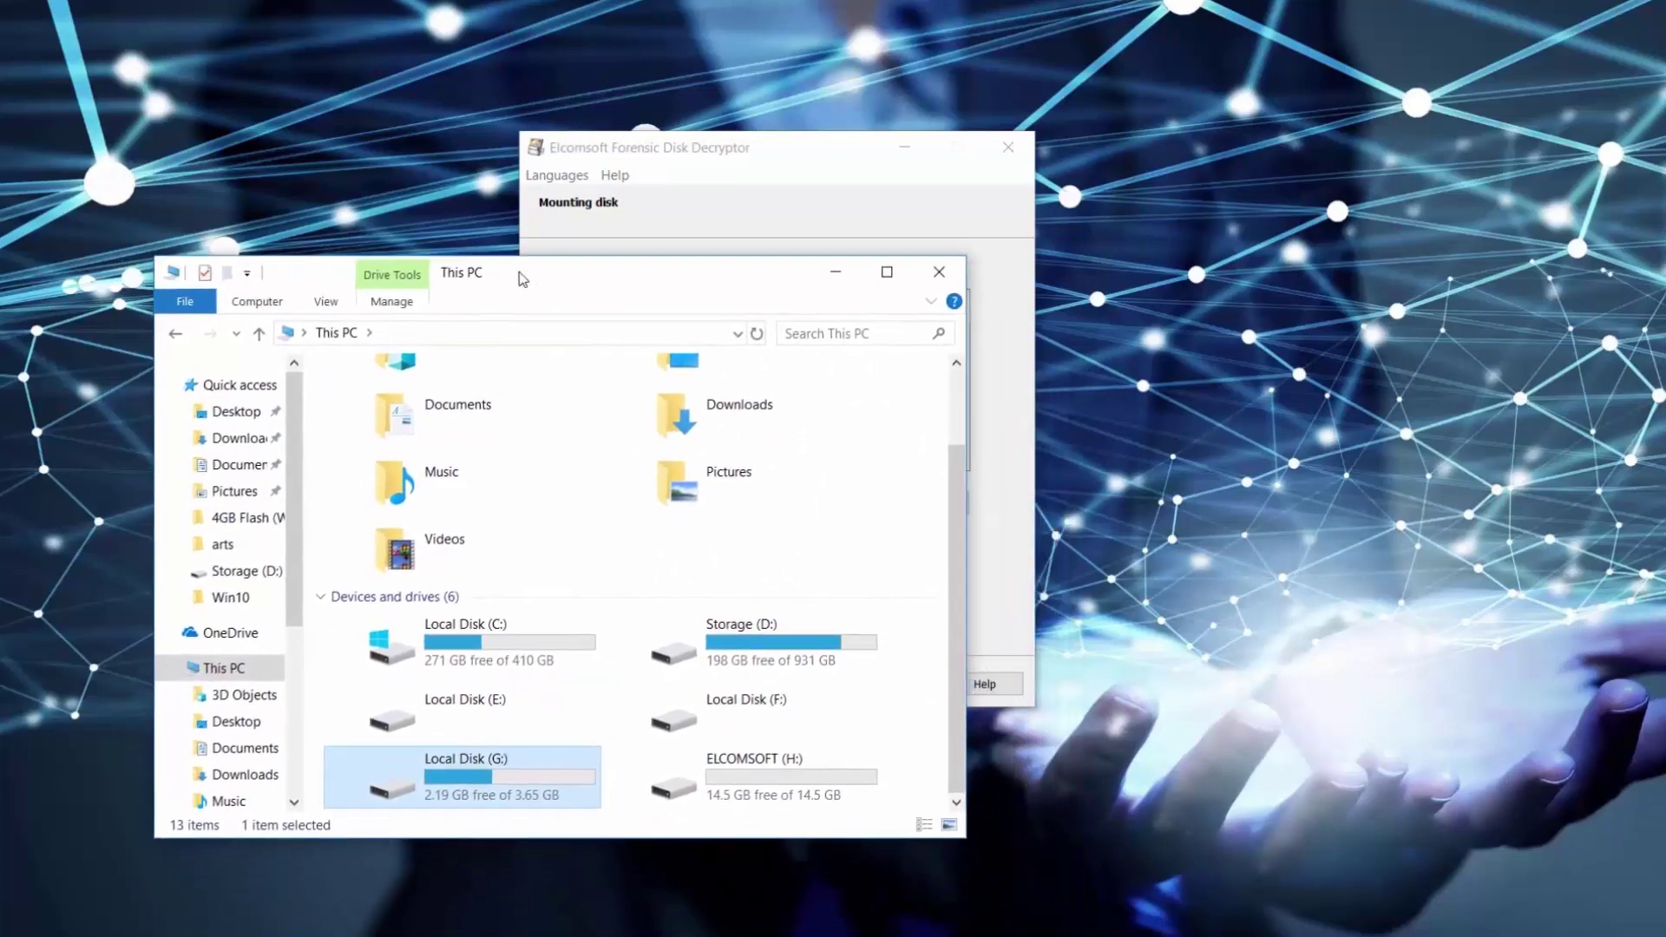
double_click(394, 768)
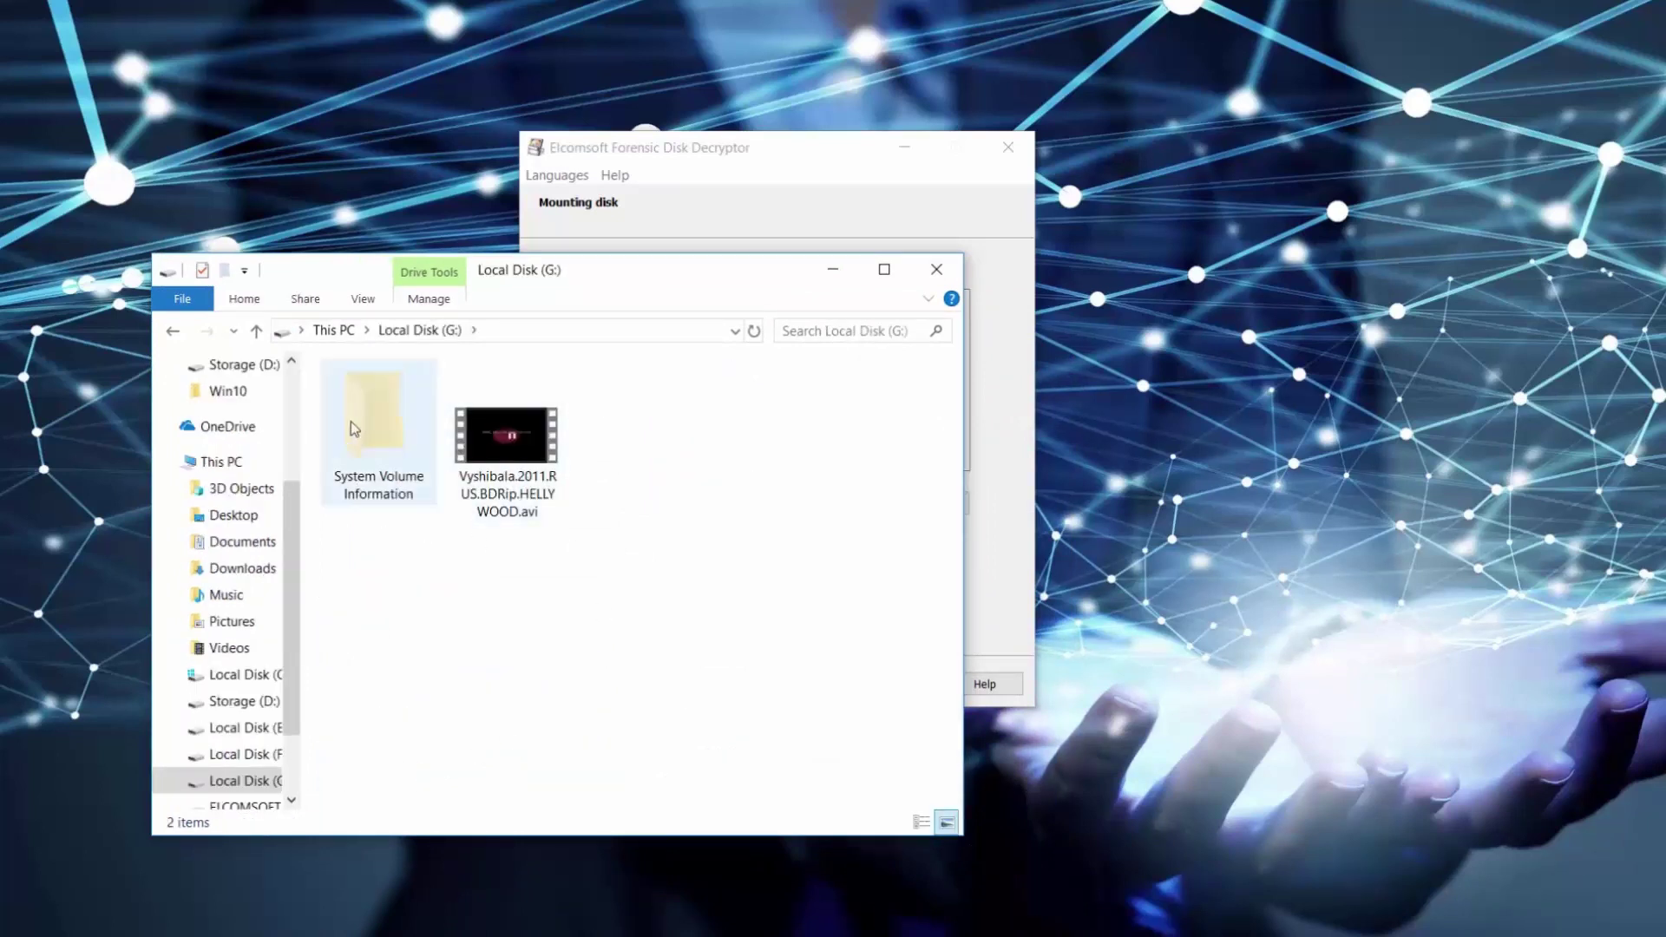
click(333, 330)
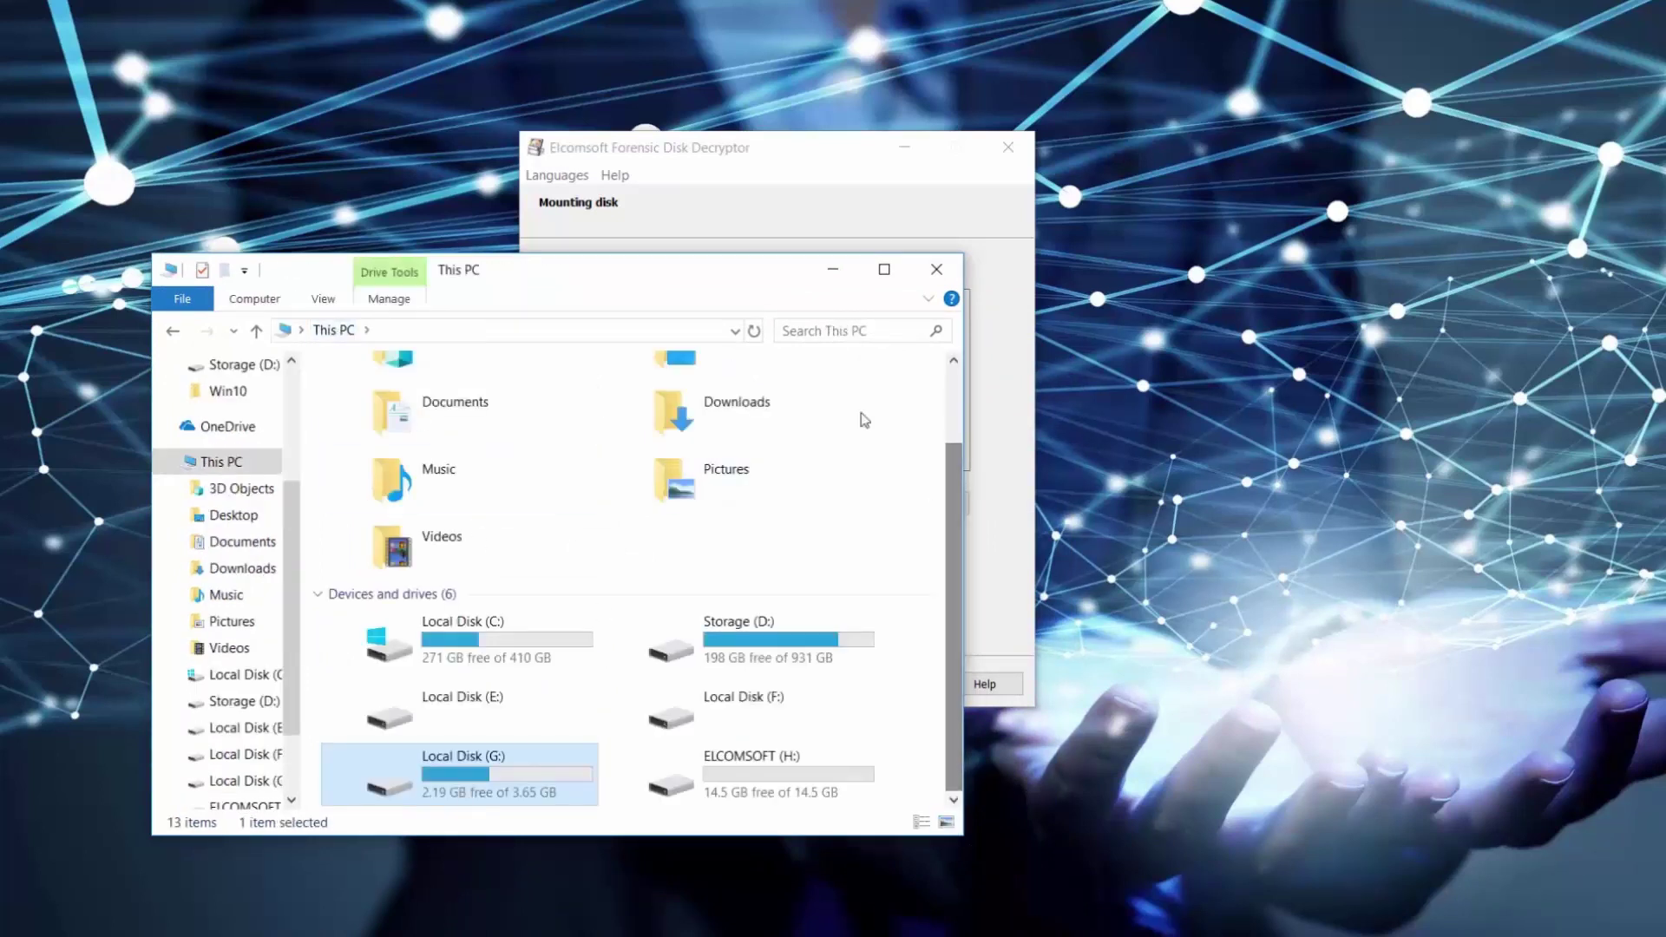
drag(607, 269, 474, 263)
Step: Force-dismount drive G, close File Explorer, and go back to operation-mode selection
click(922, 505)
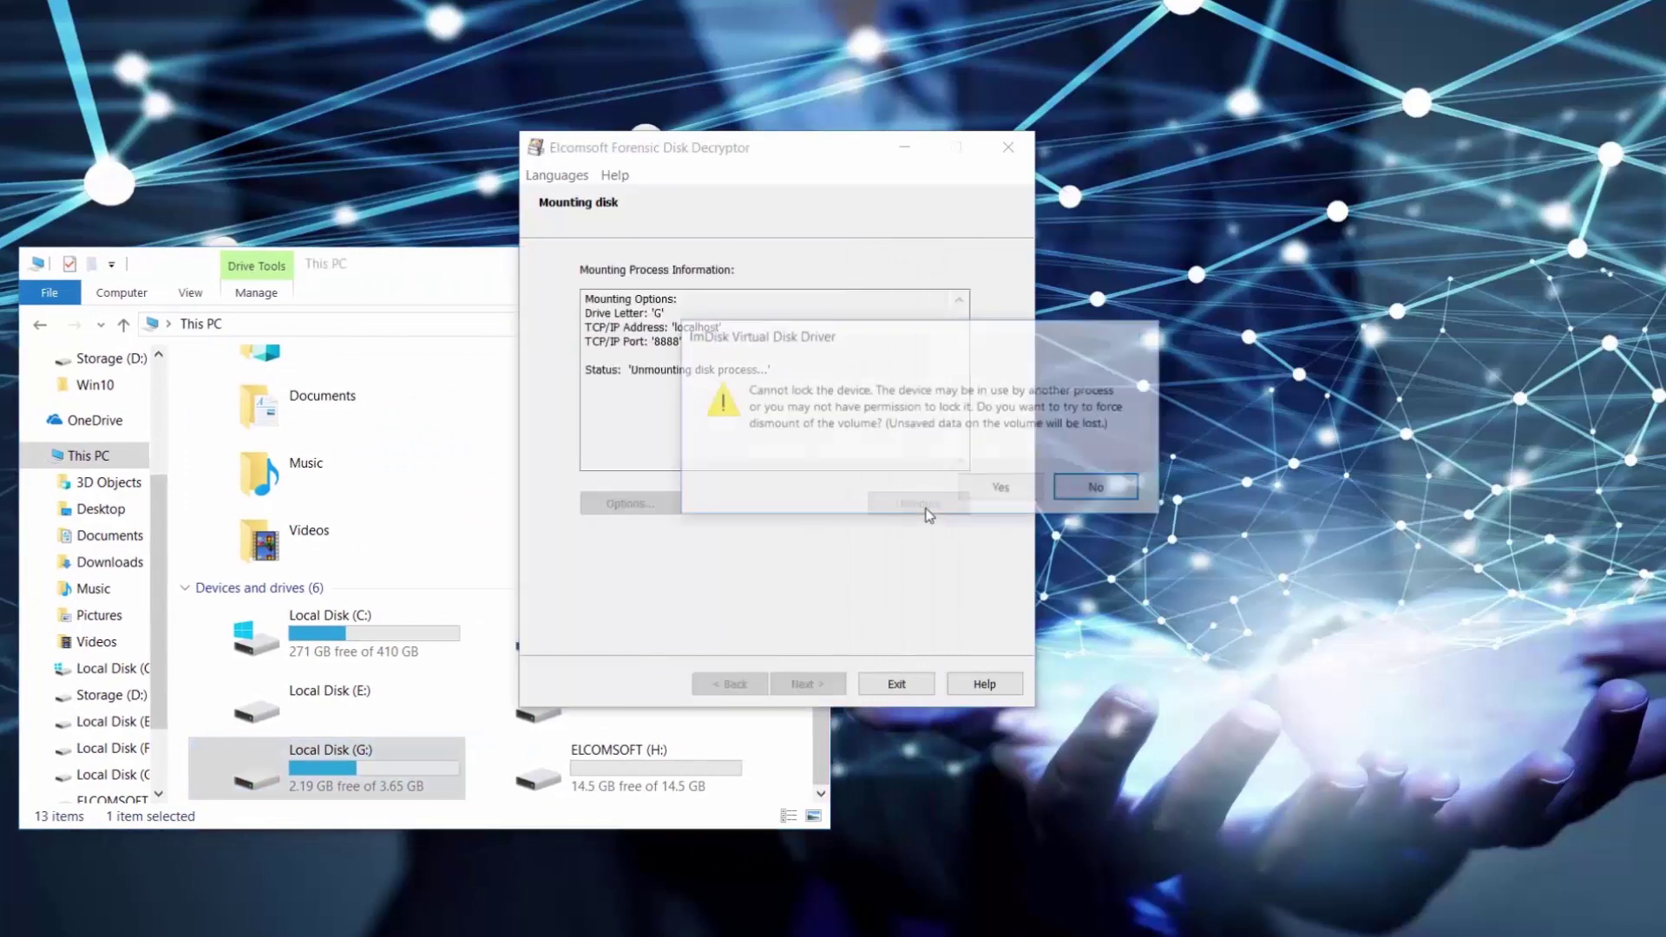
key(Return)
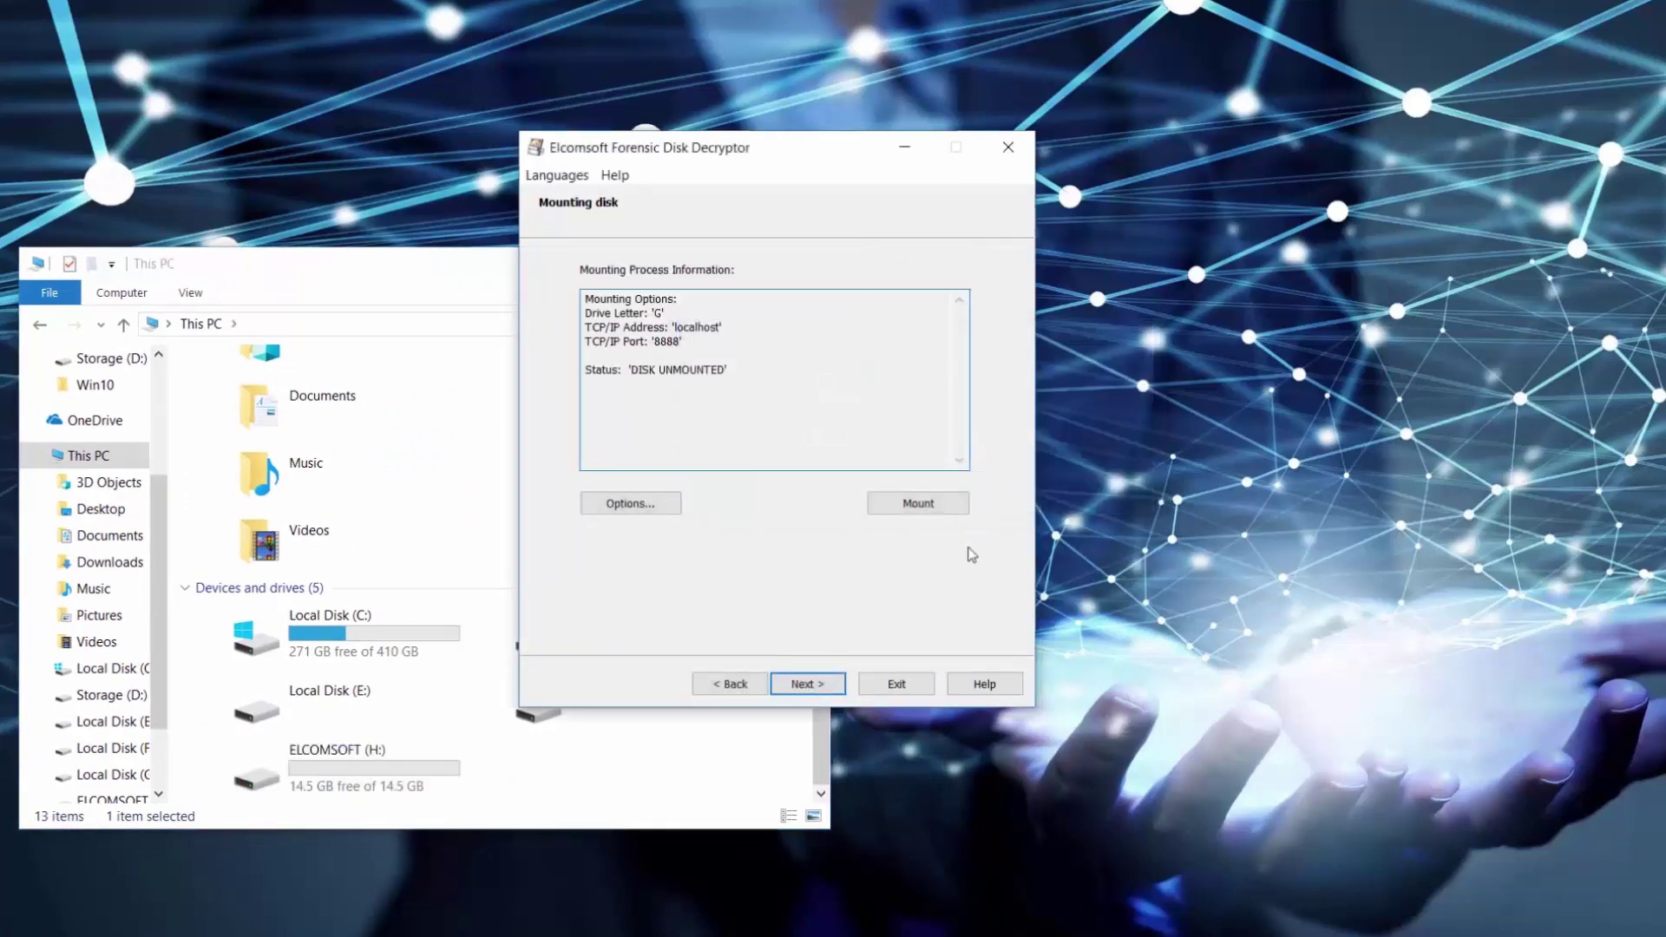
click(491, 277)
click(808, 266)
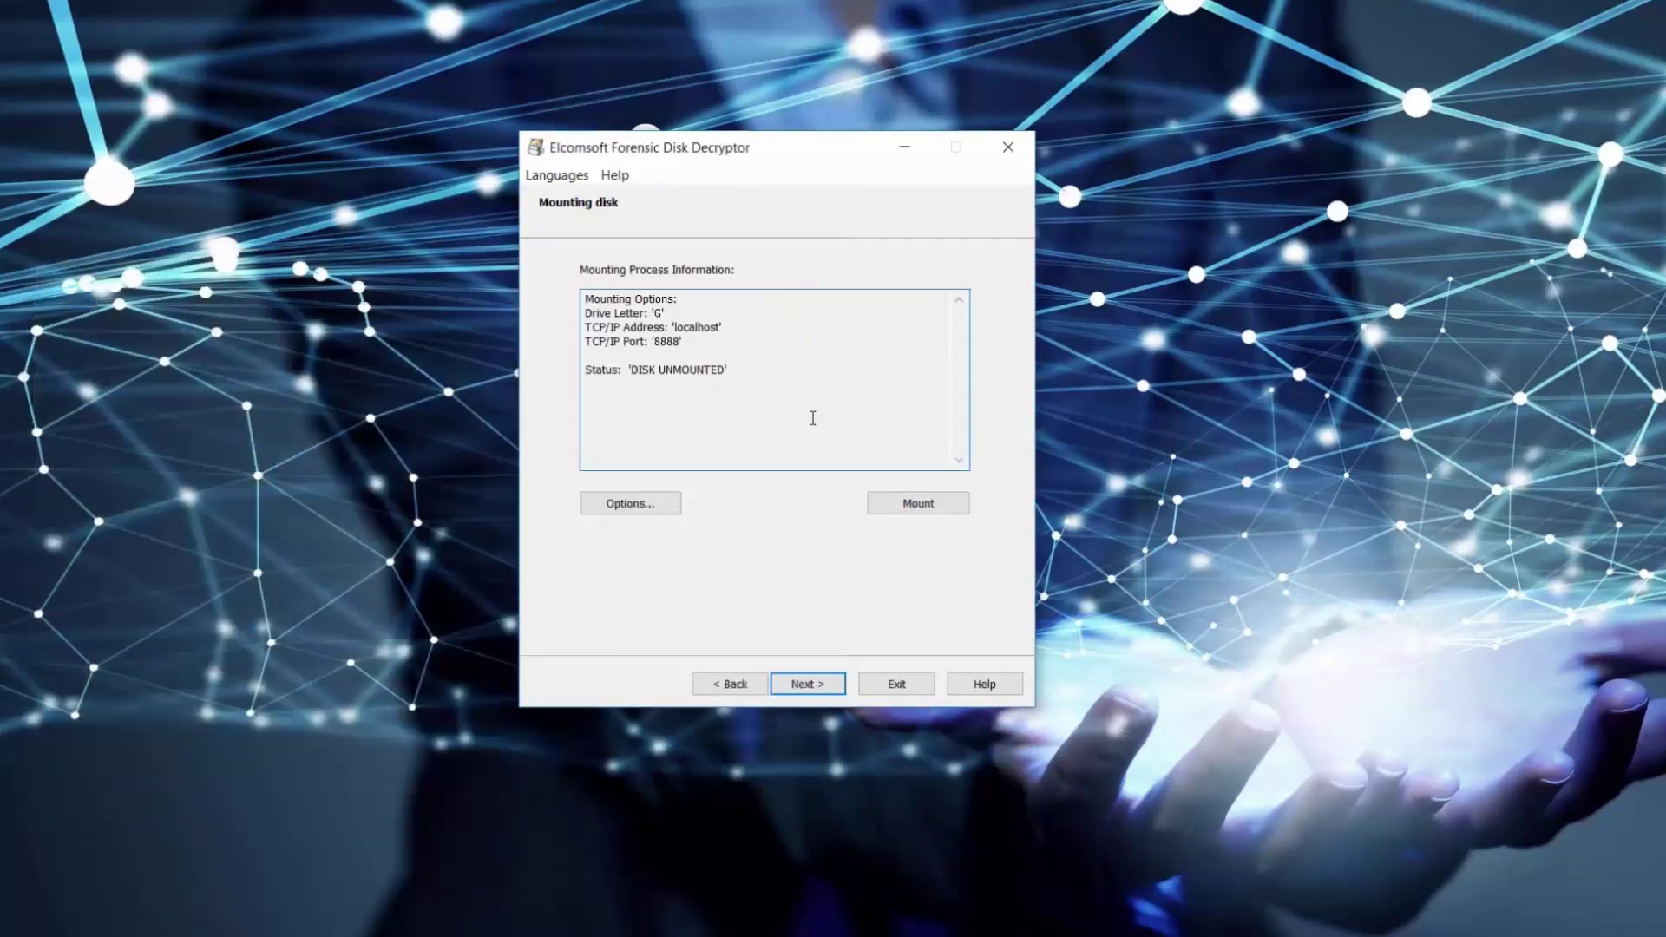
click(822, 684)
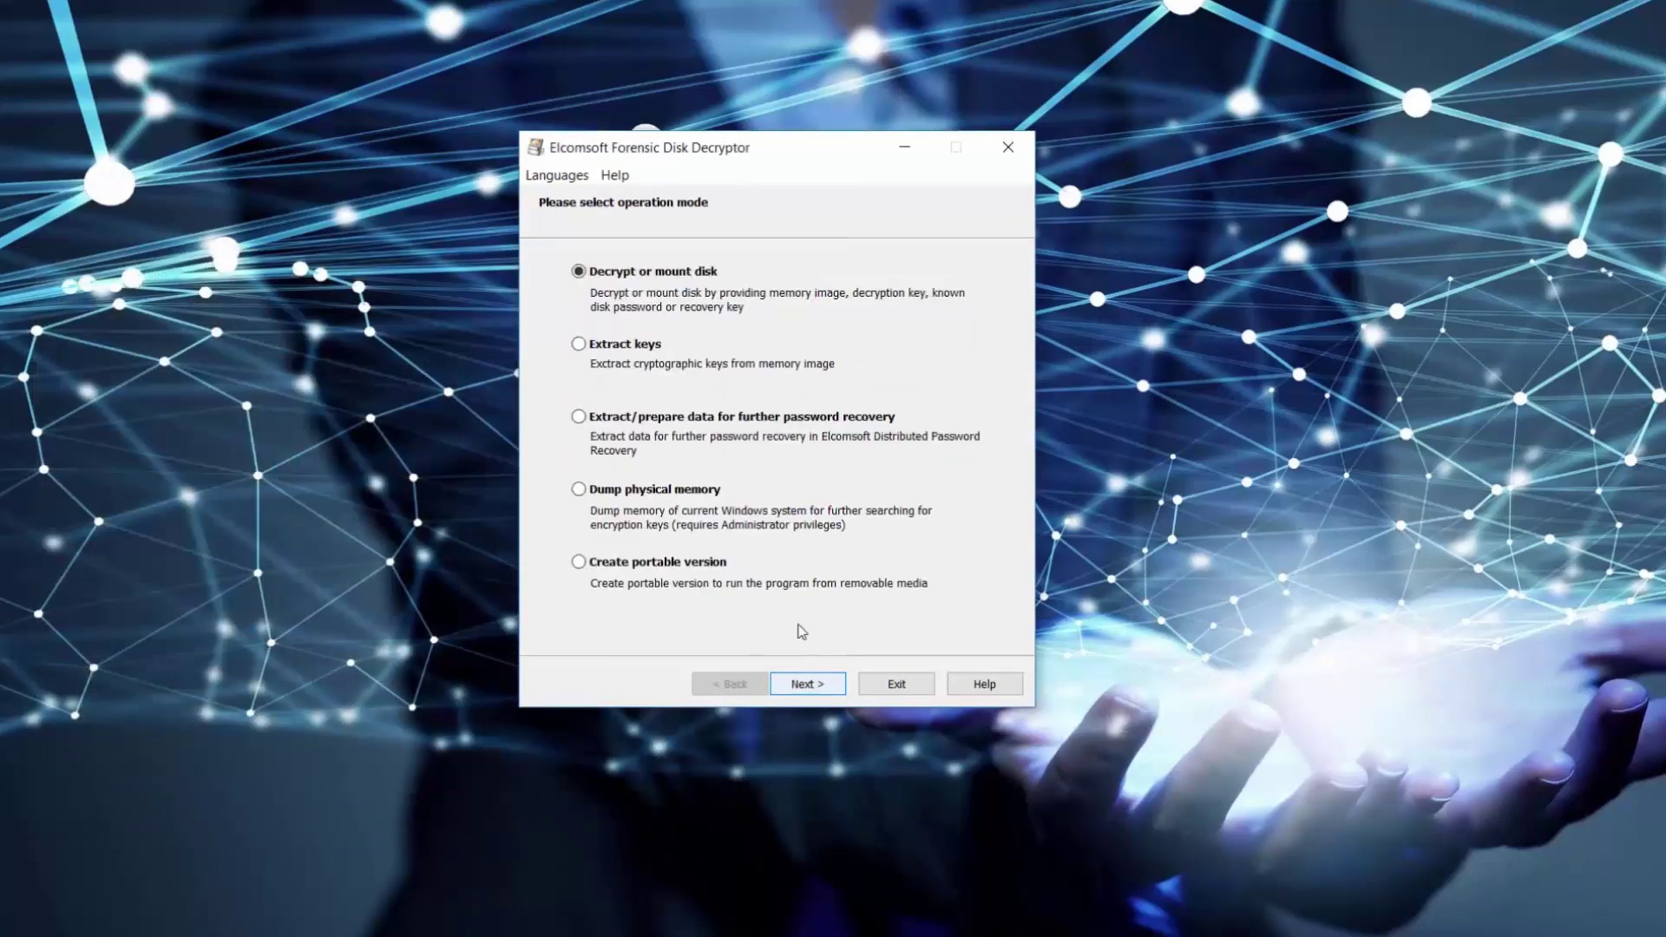
Step: Choose Extract keys with an Active Directory file as the key source
click(607, 349)
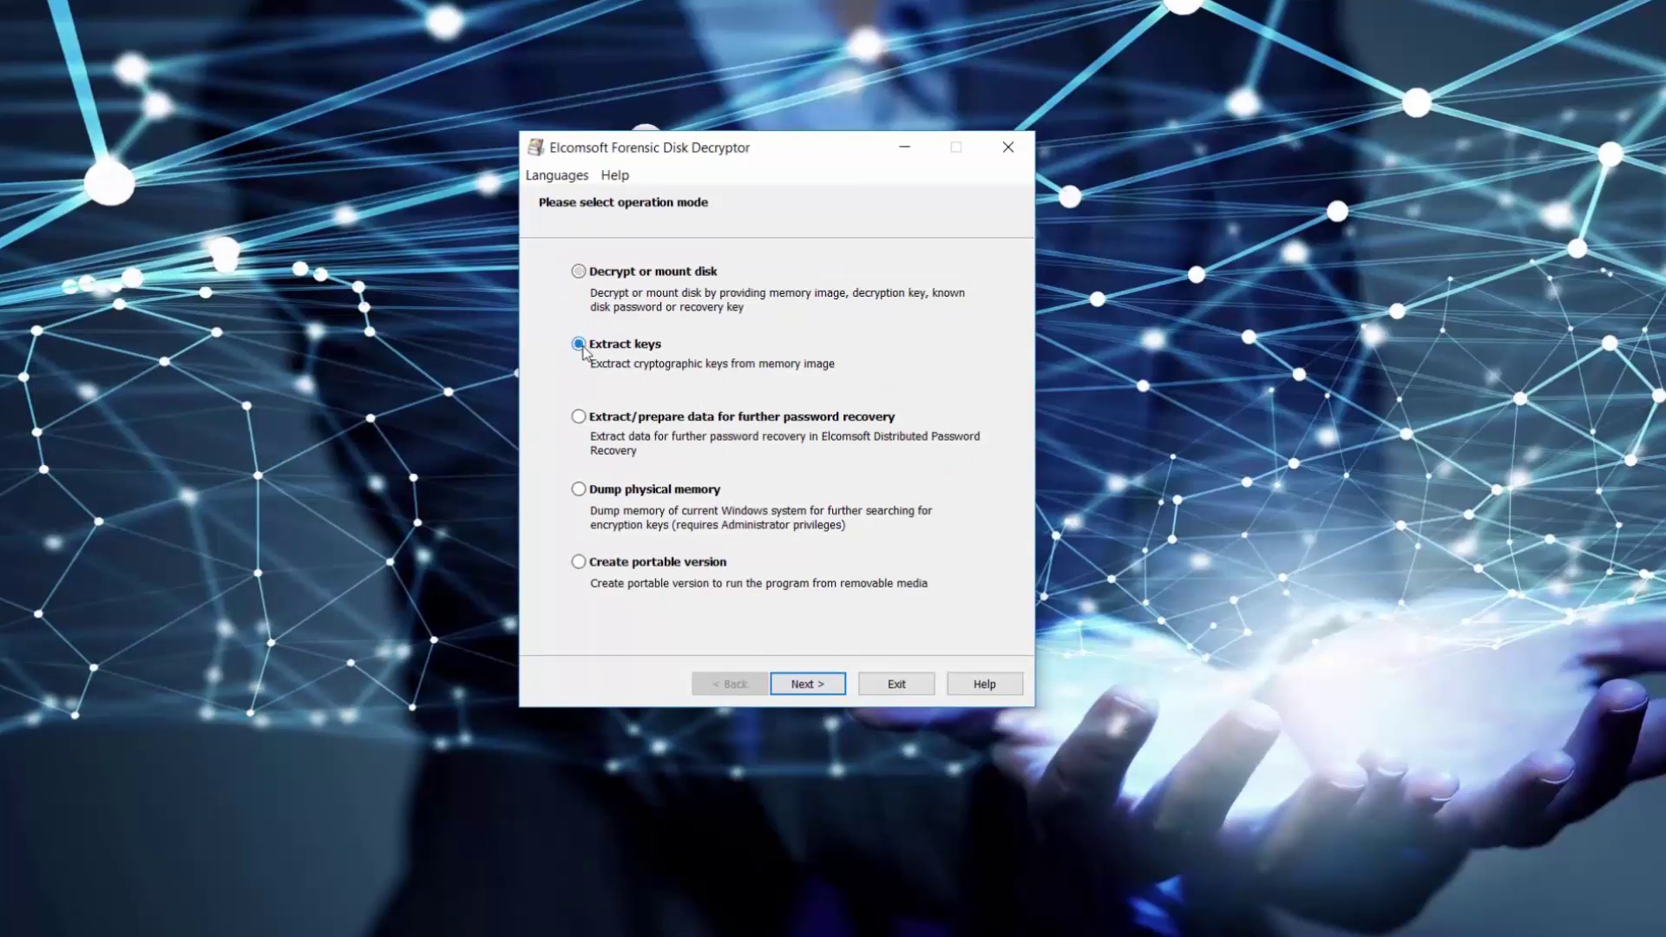
click(822, 685)
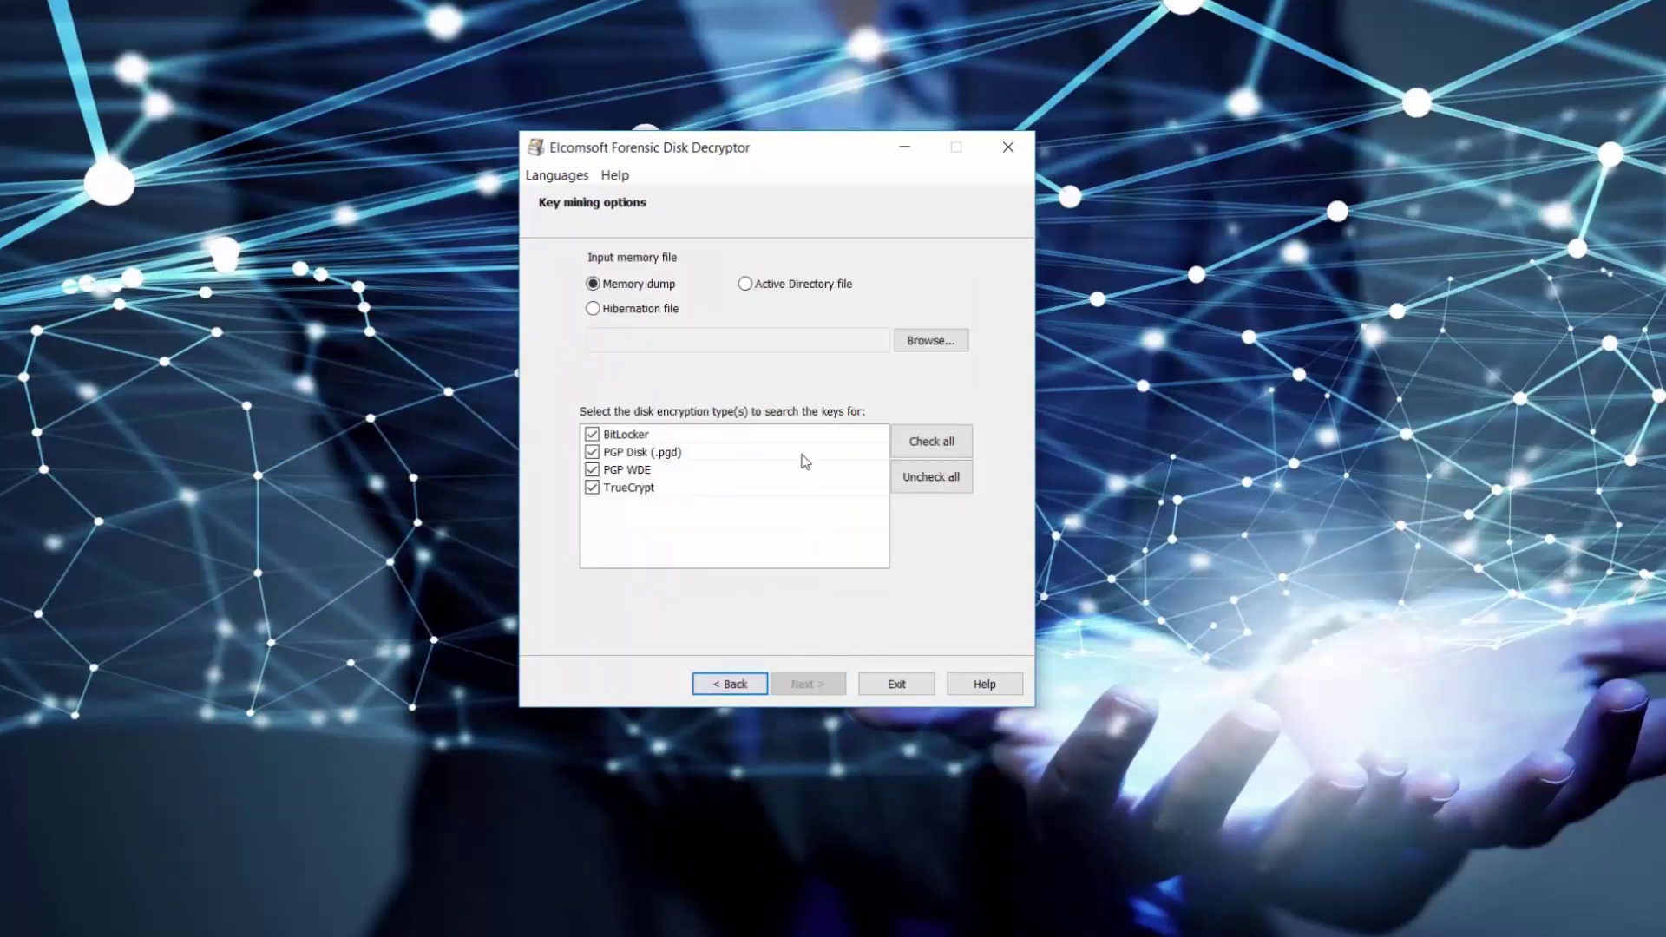
click(746, 284)
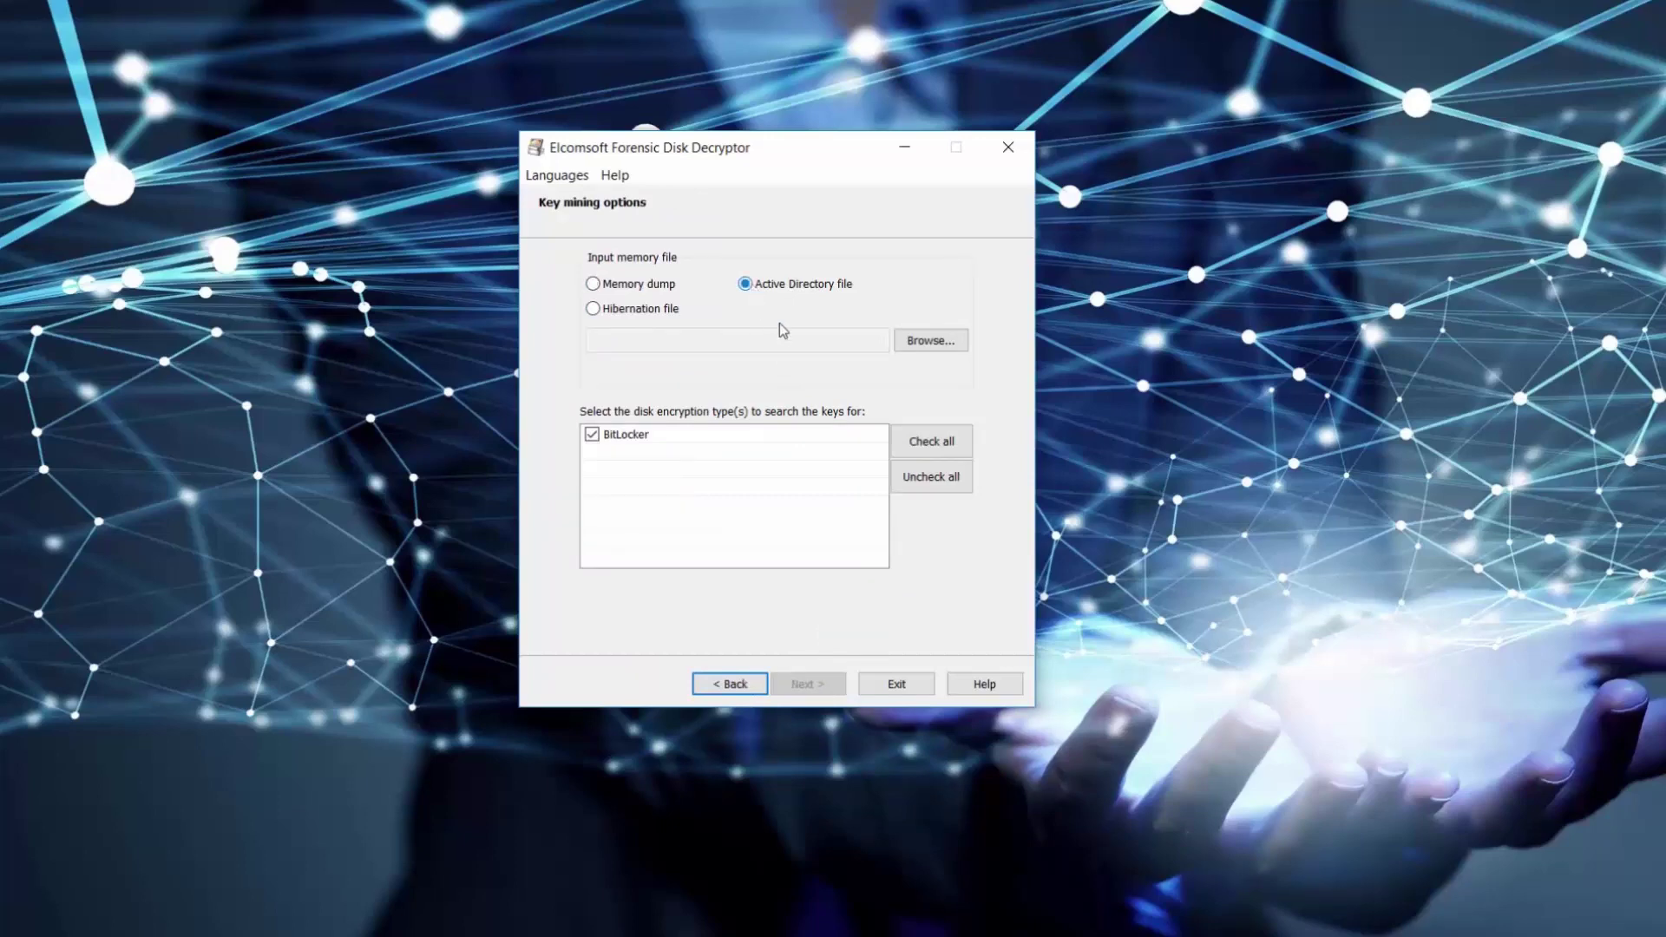
Step: Select the WinServer2016 ntds.dit file and run the BitLocker key search
click(921, 344)
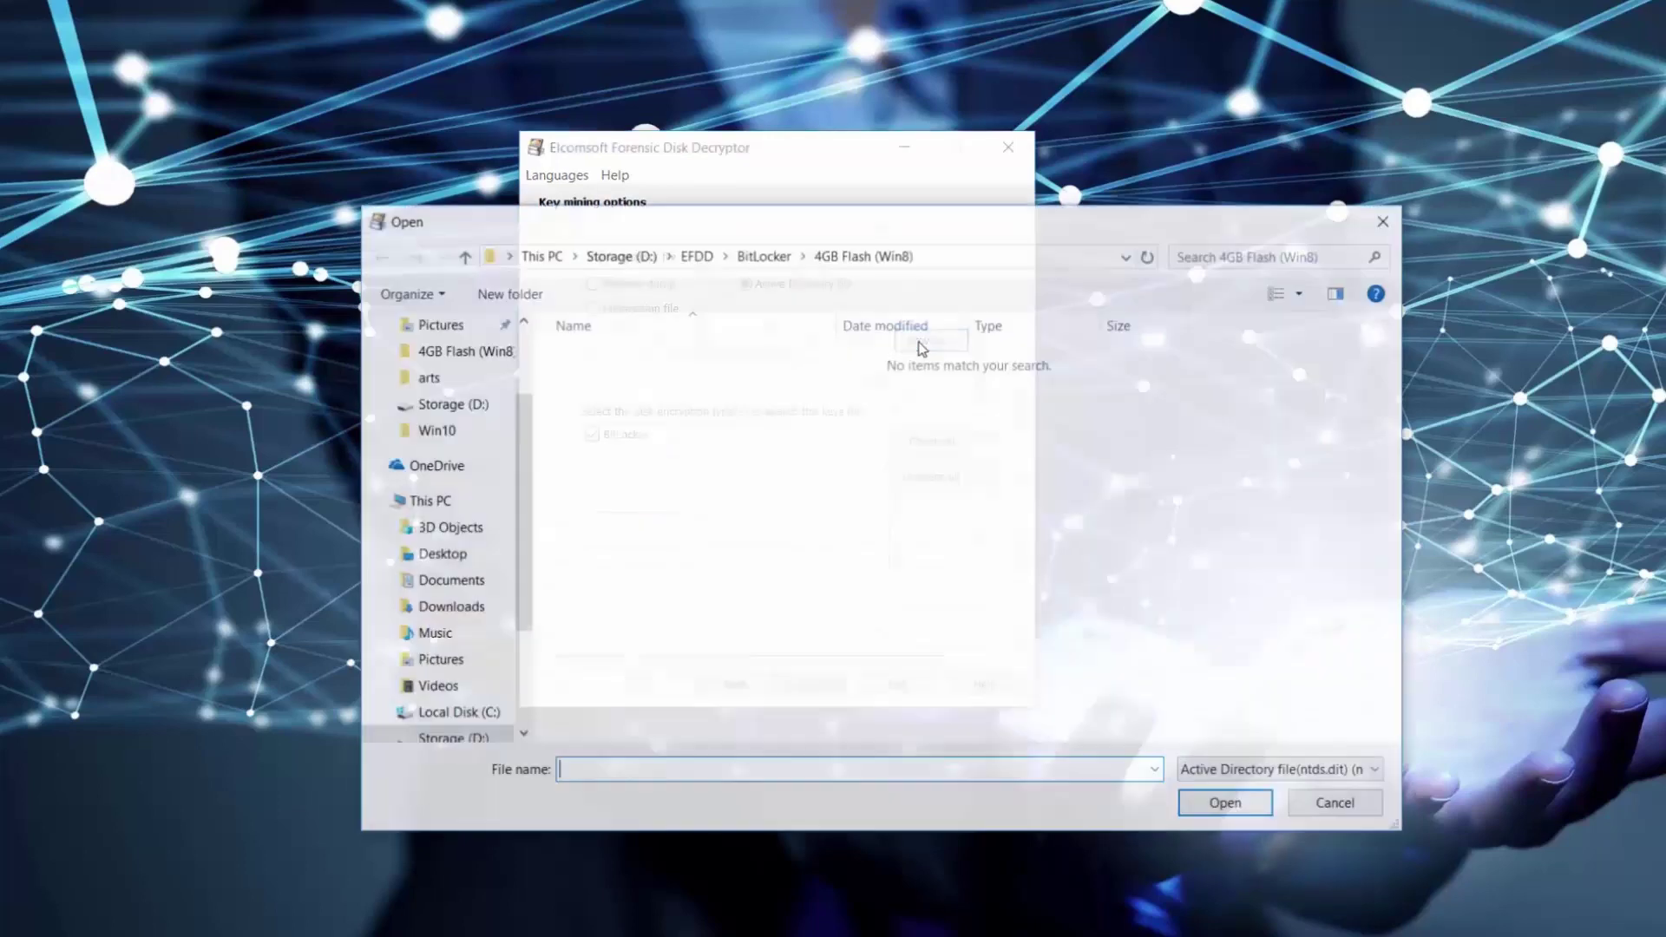
click(760, 254)
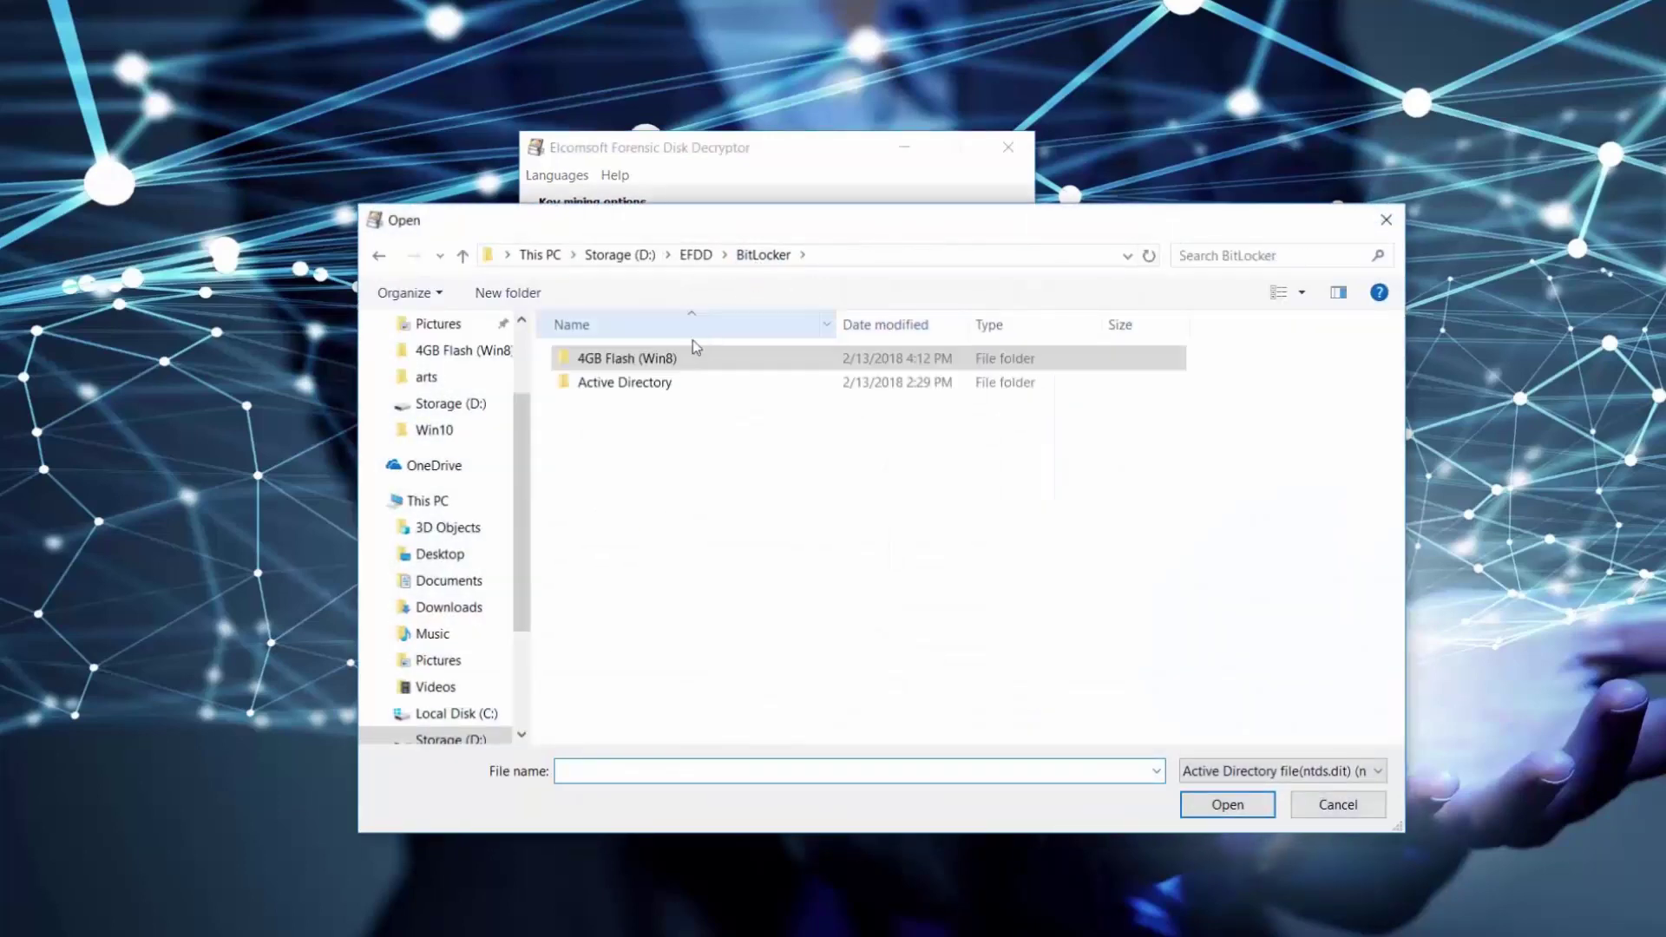
double_click(655, 381)
double_click(653, 360)
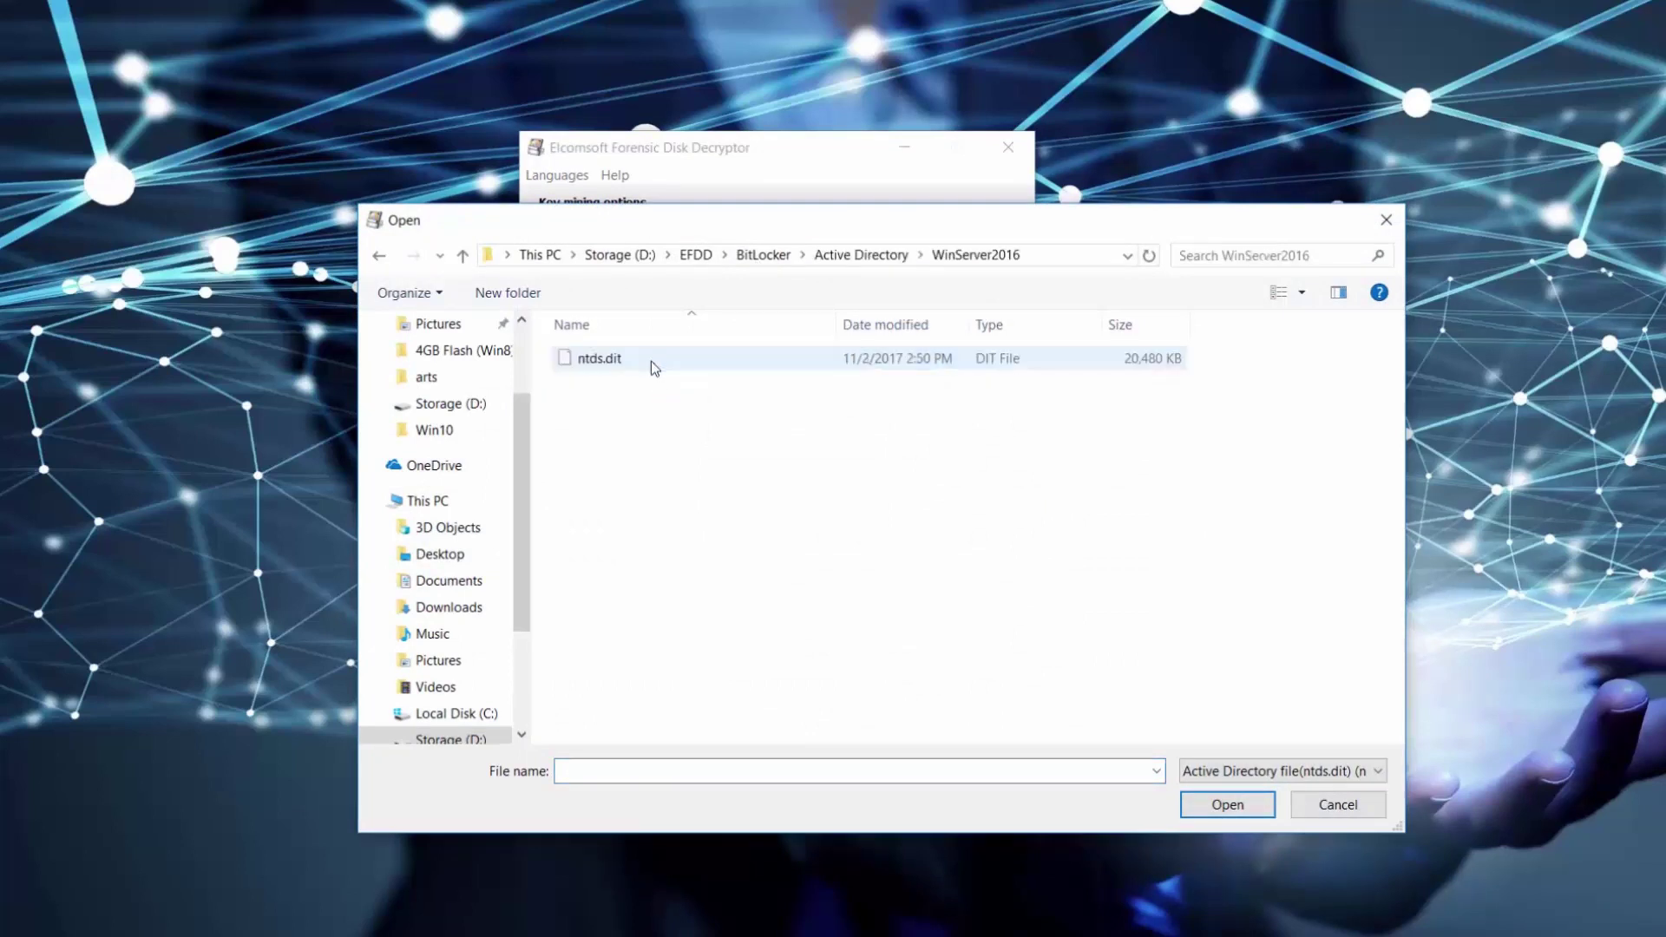
click(637, 361)
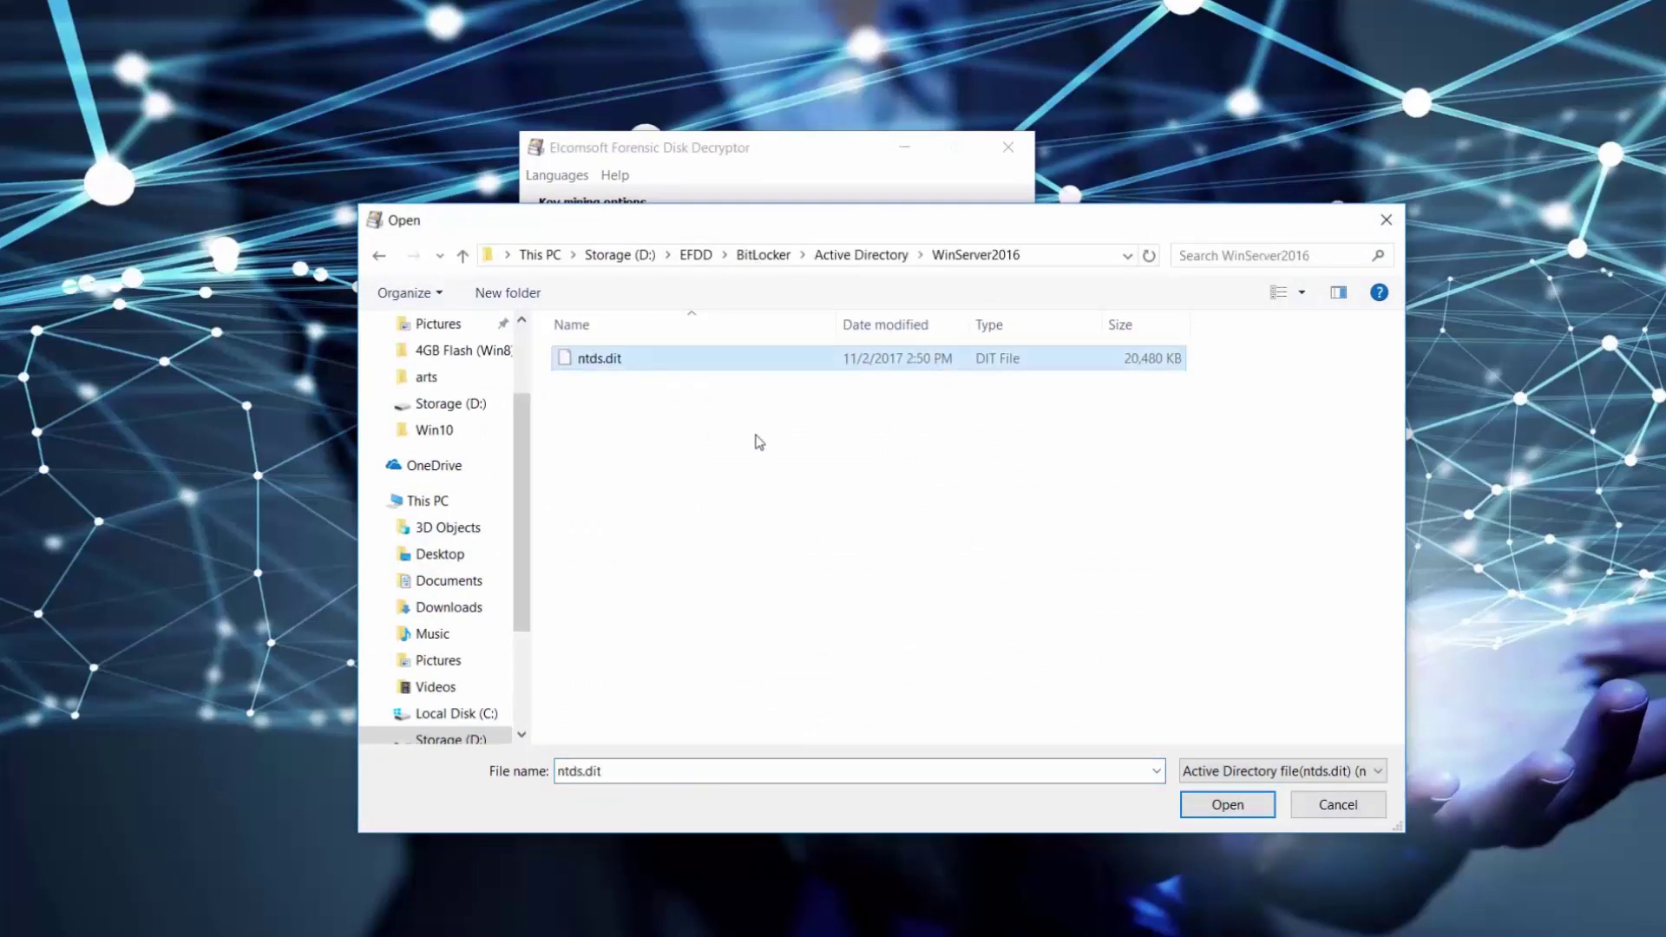
click(1211, 813)
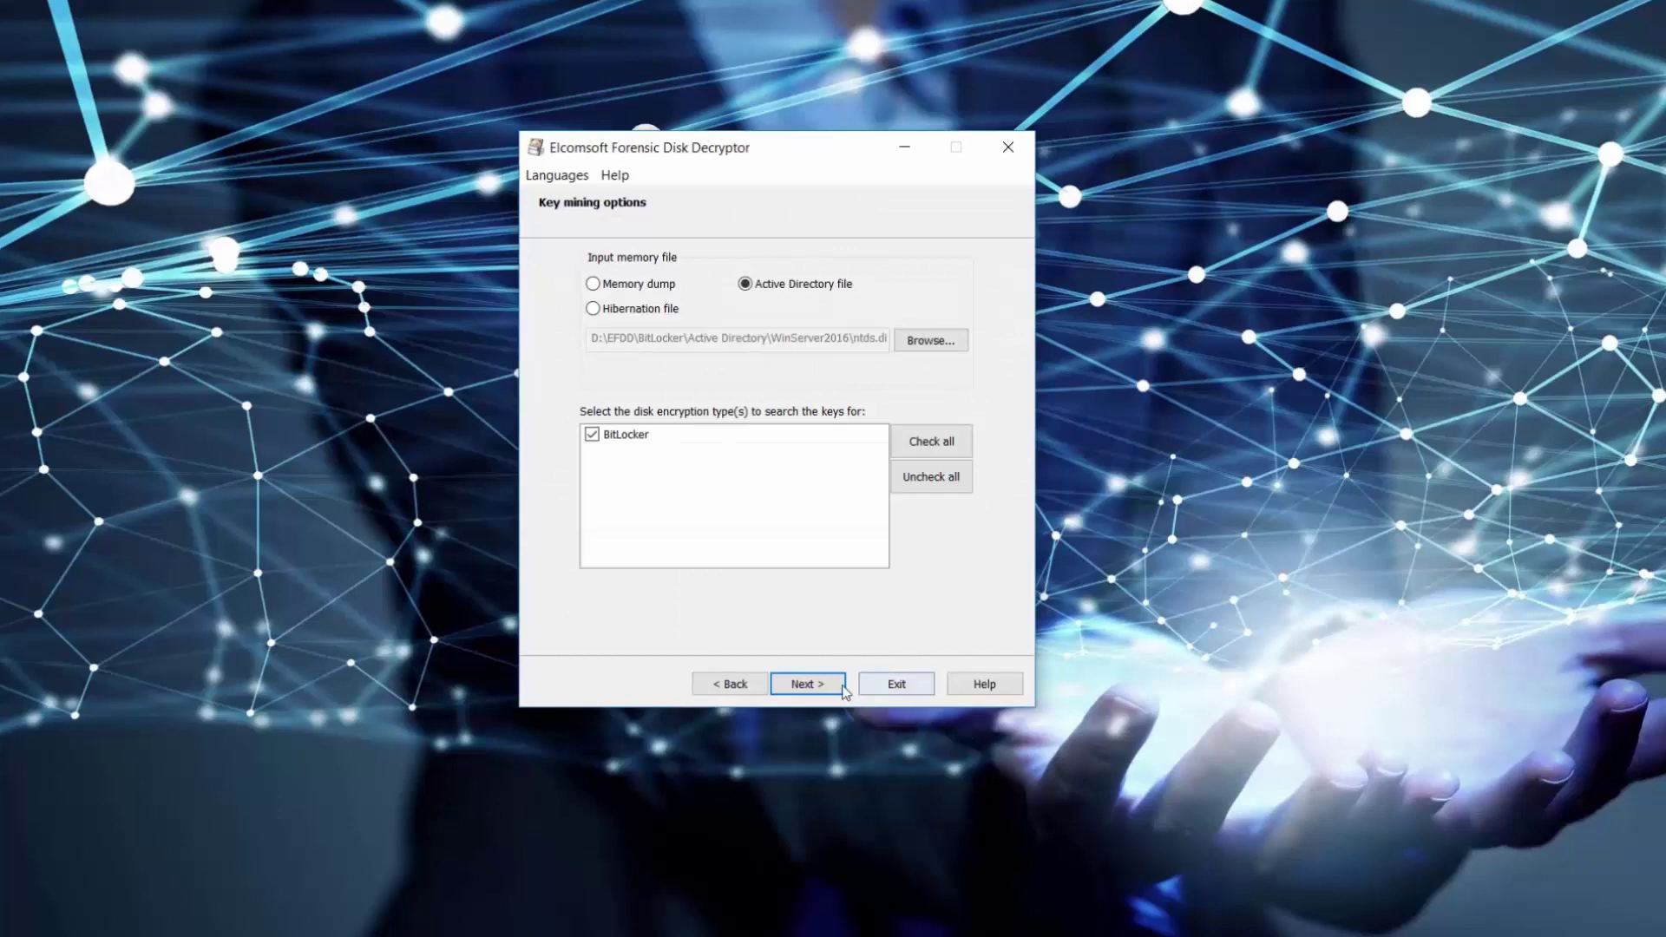
click(827, 682)
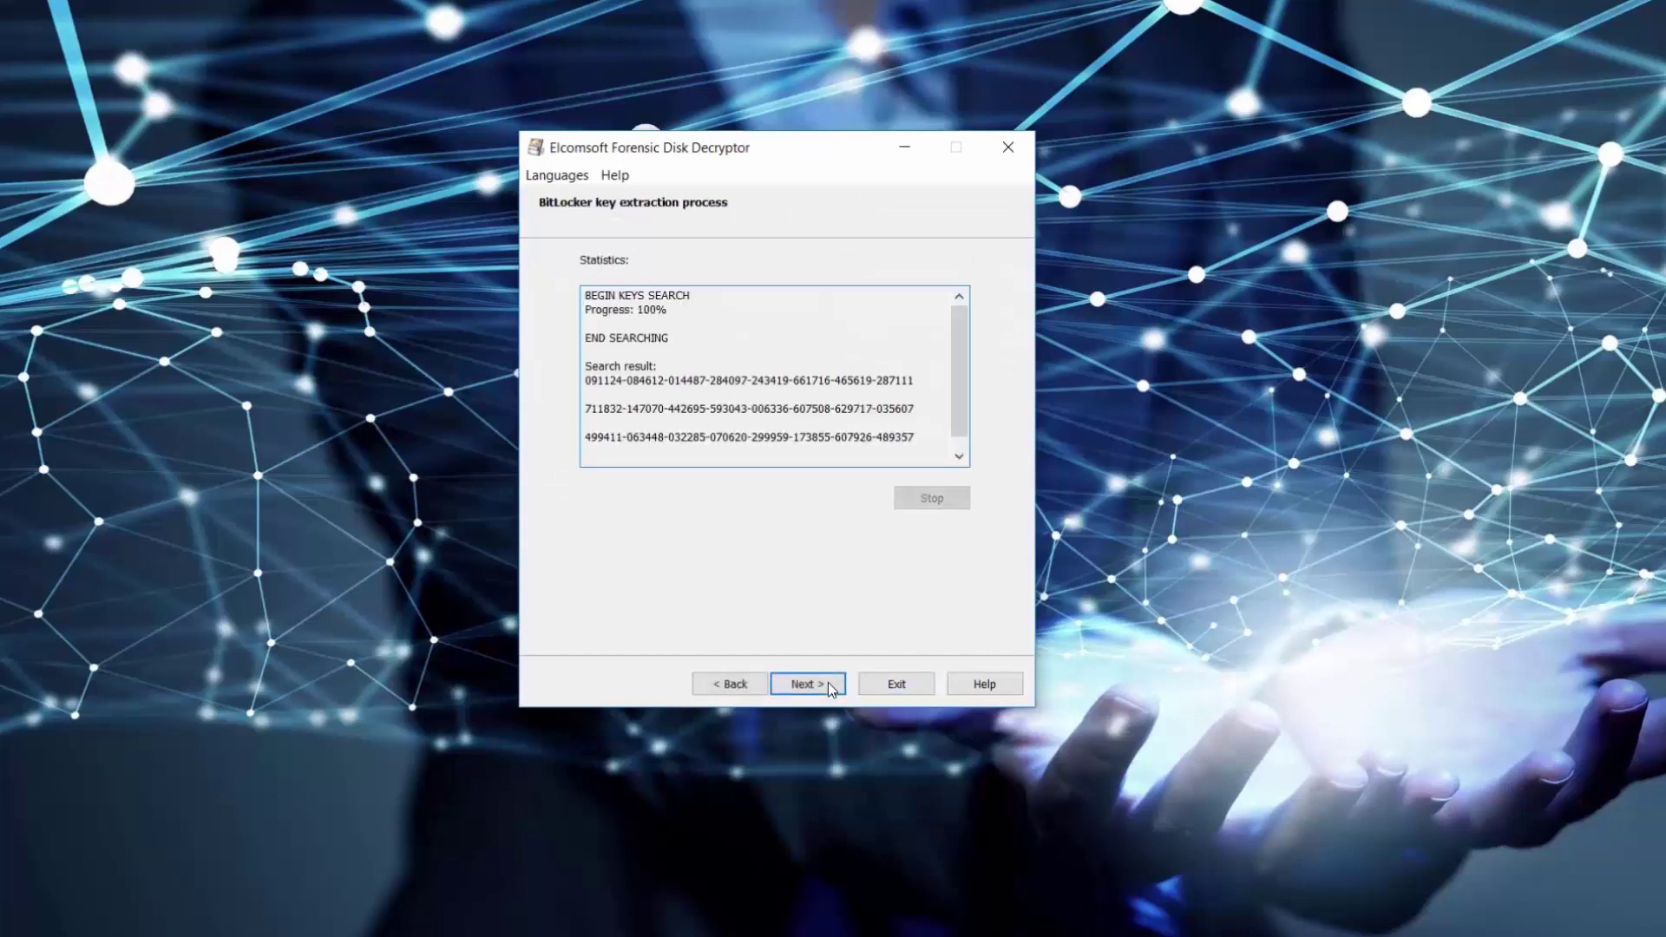
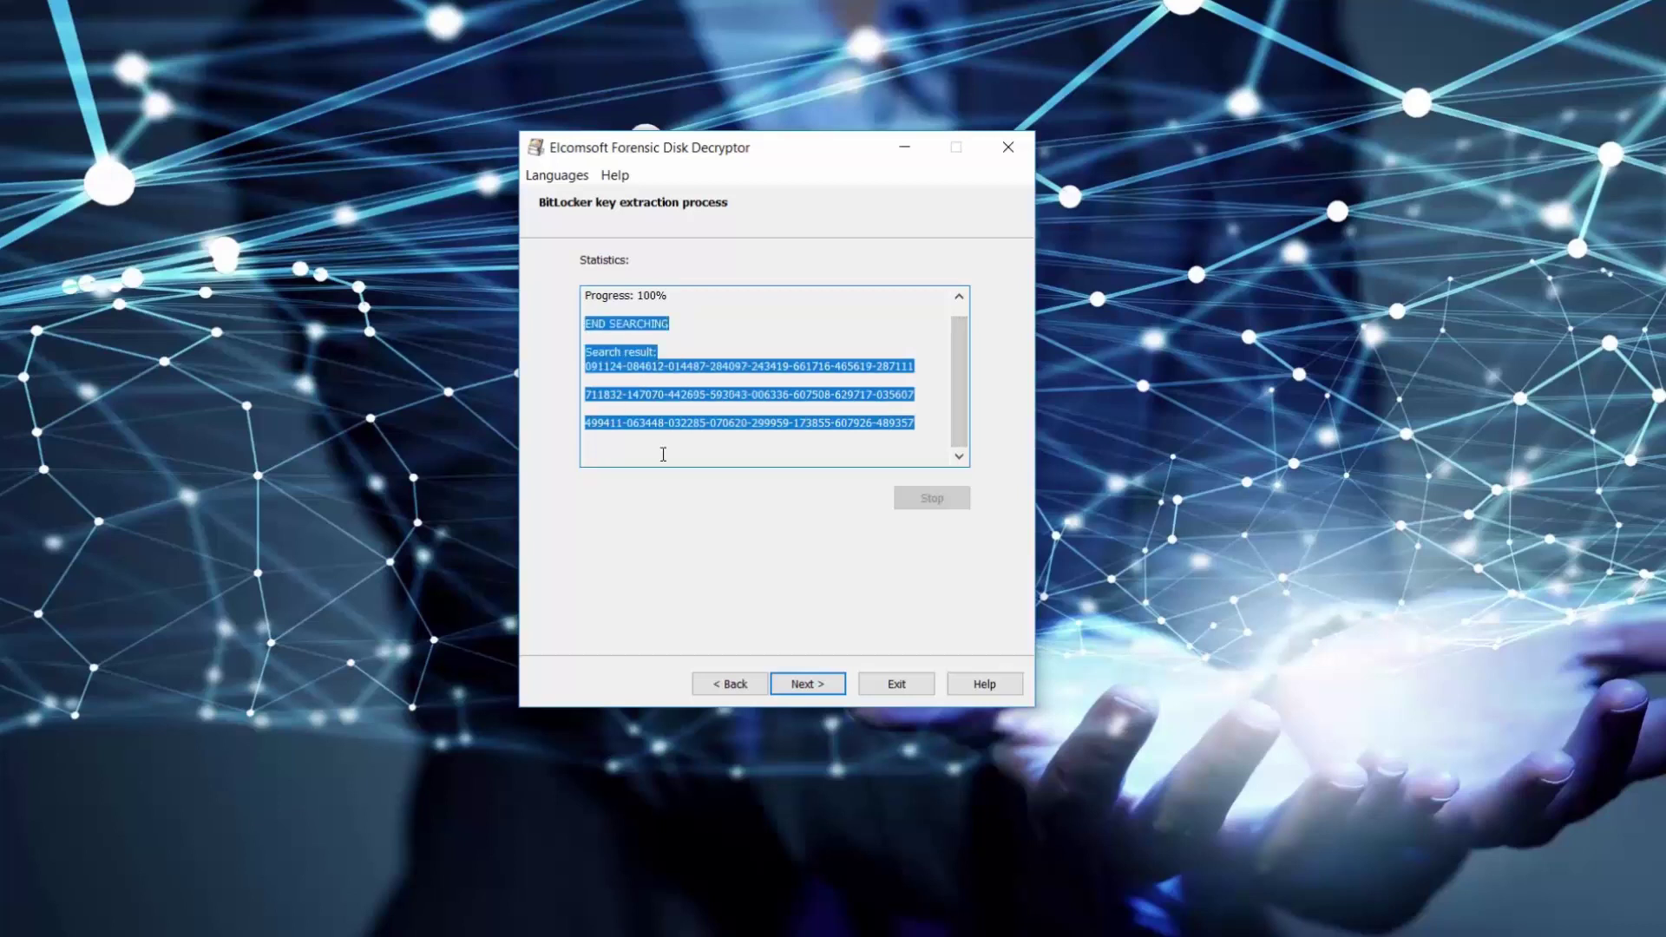
Step: Save the three extracted BitLocker recovery keys to a keys file named ad.evk
click(728, 422)
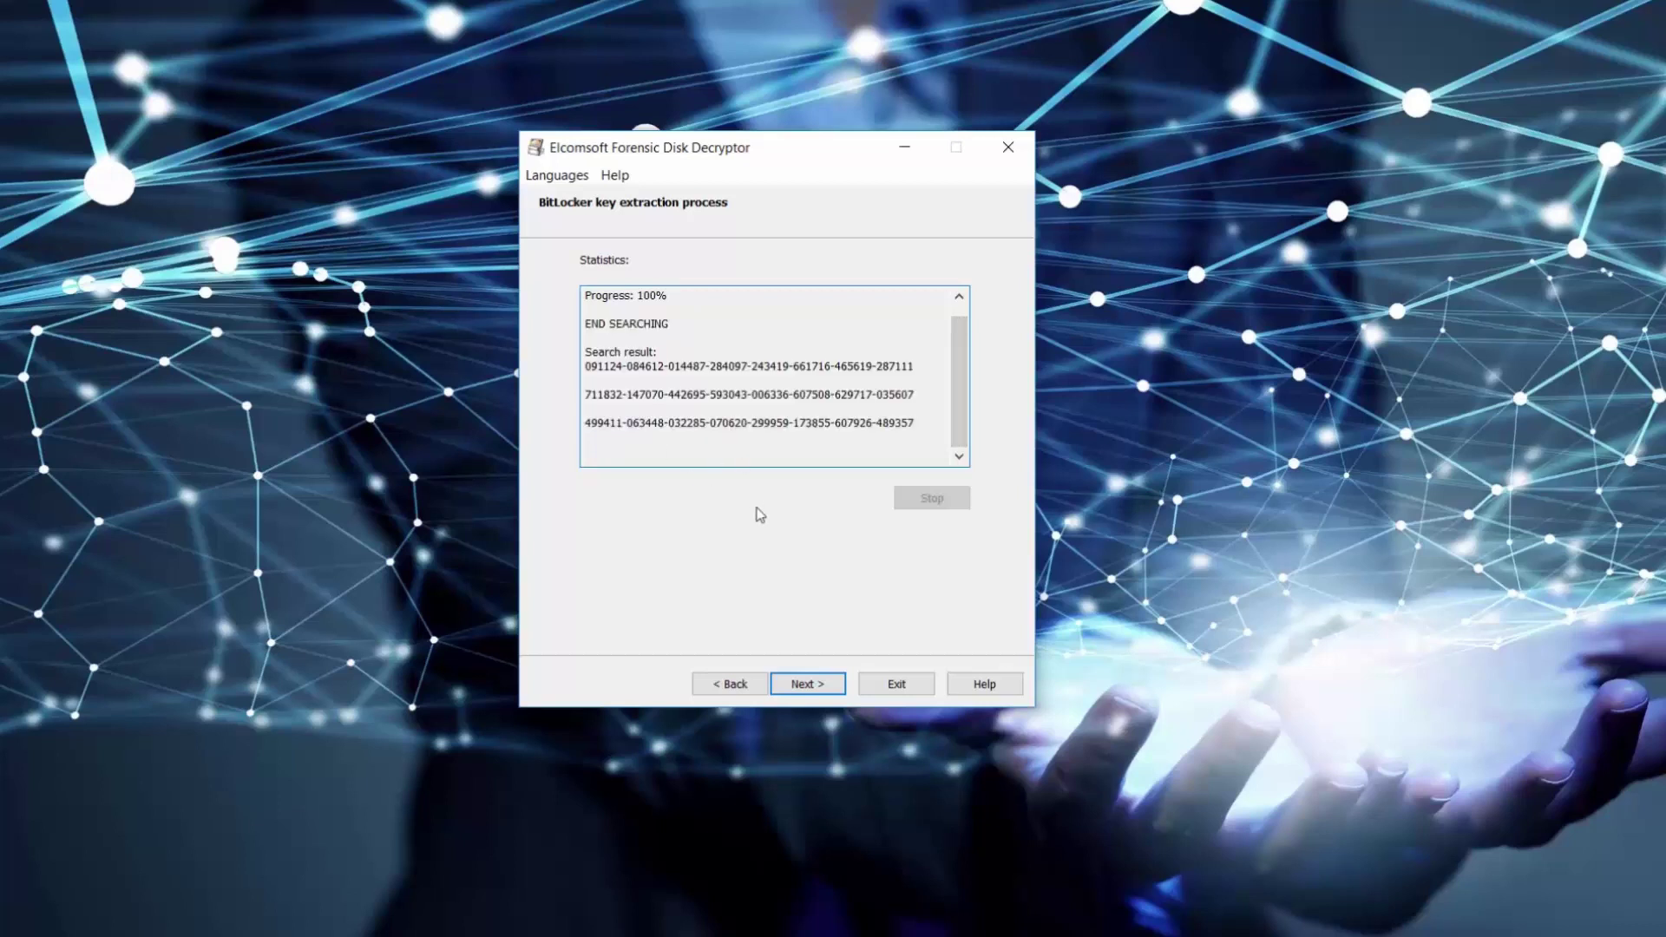
click(817, 686)
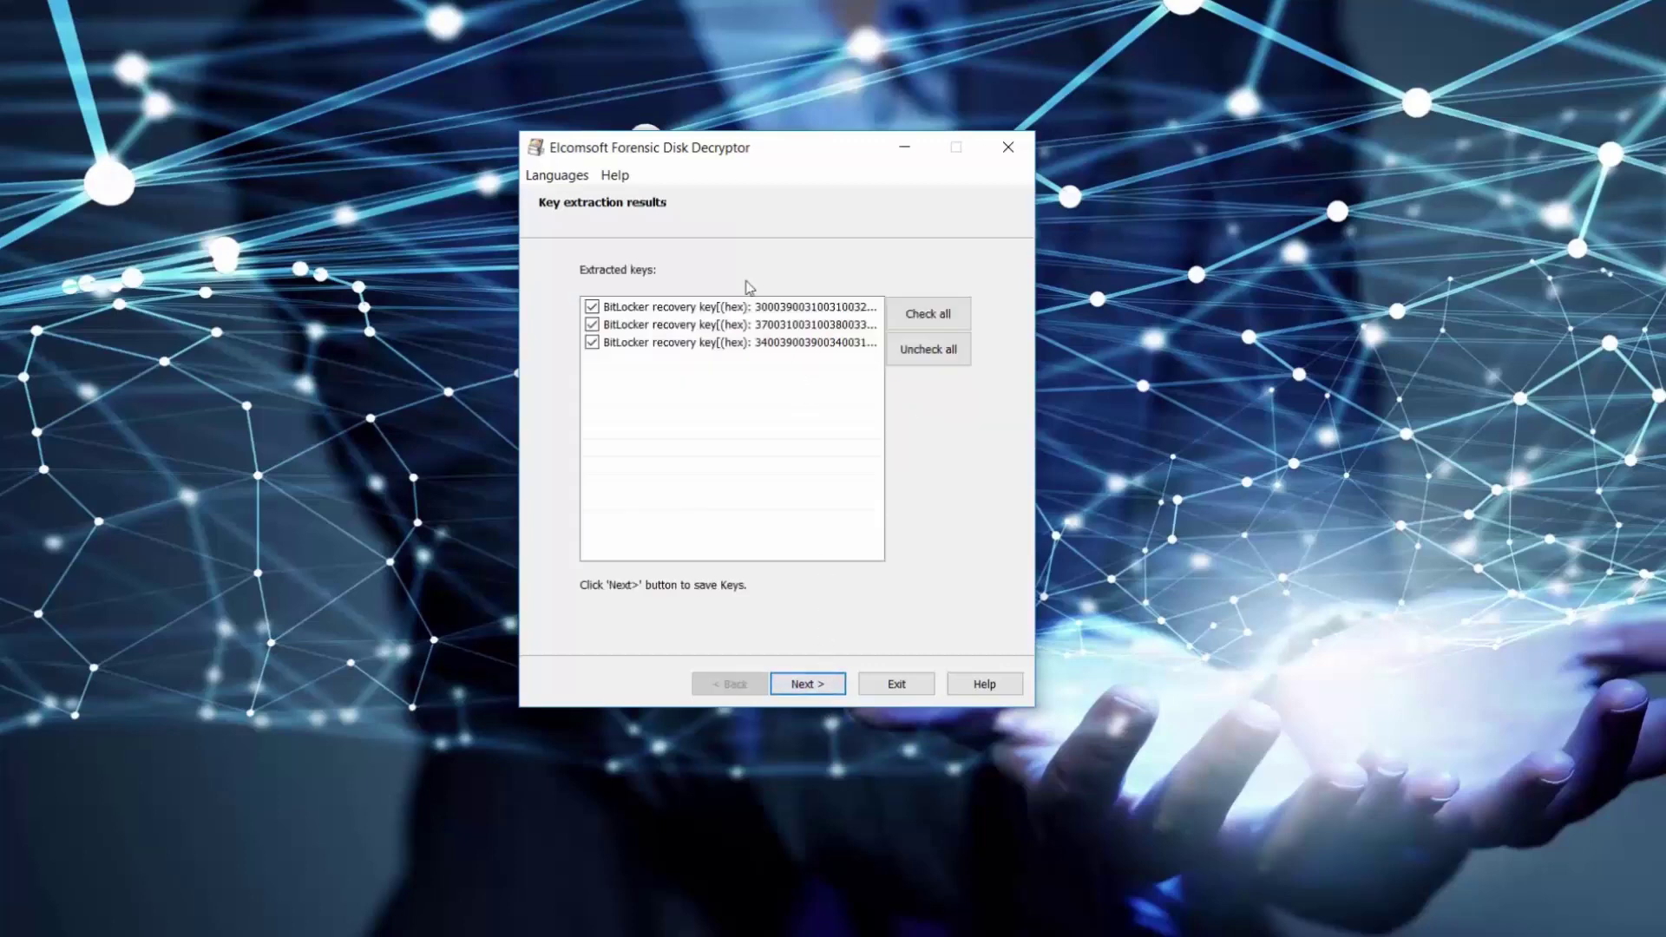
click(809, 685)
text(ad)
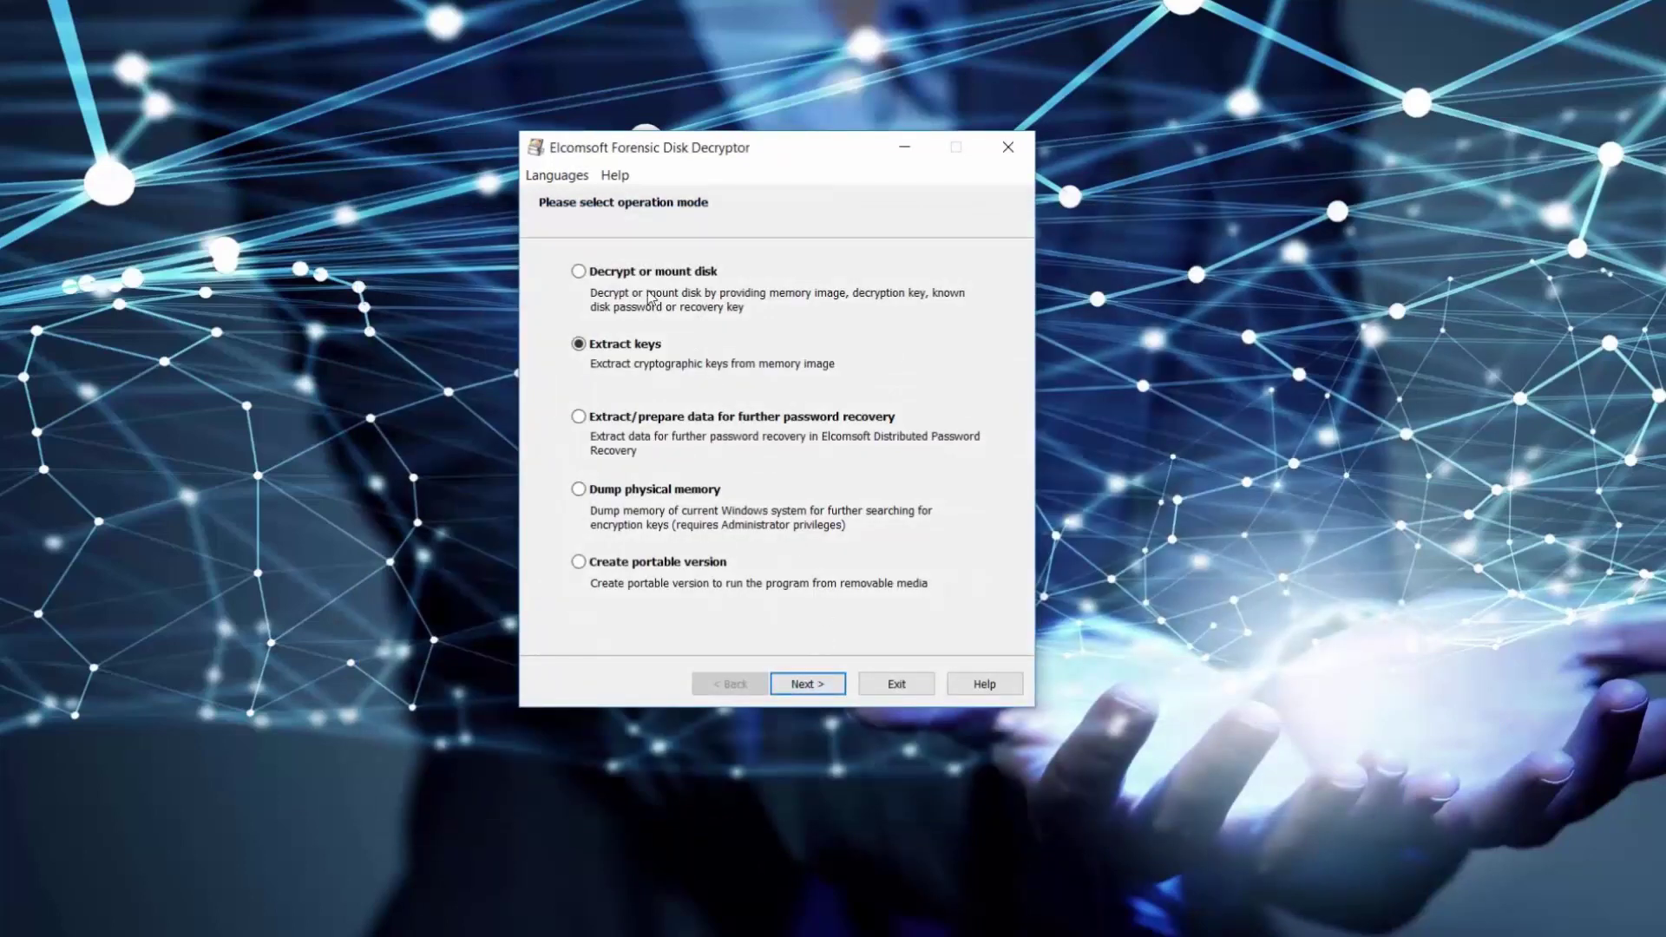
Step: Load Flash512MB WinS2016.img as the disk image source and select its BitLocker Partition0
click(583, 274)
click(815, 686)
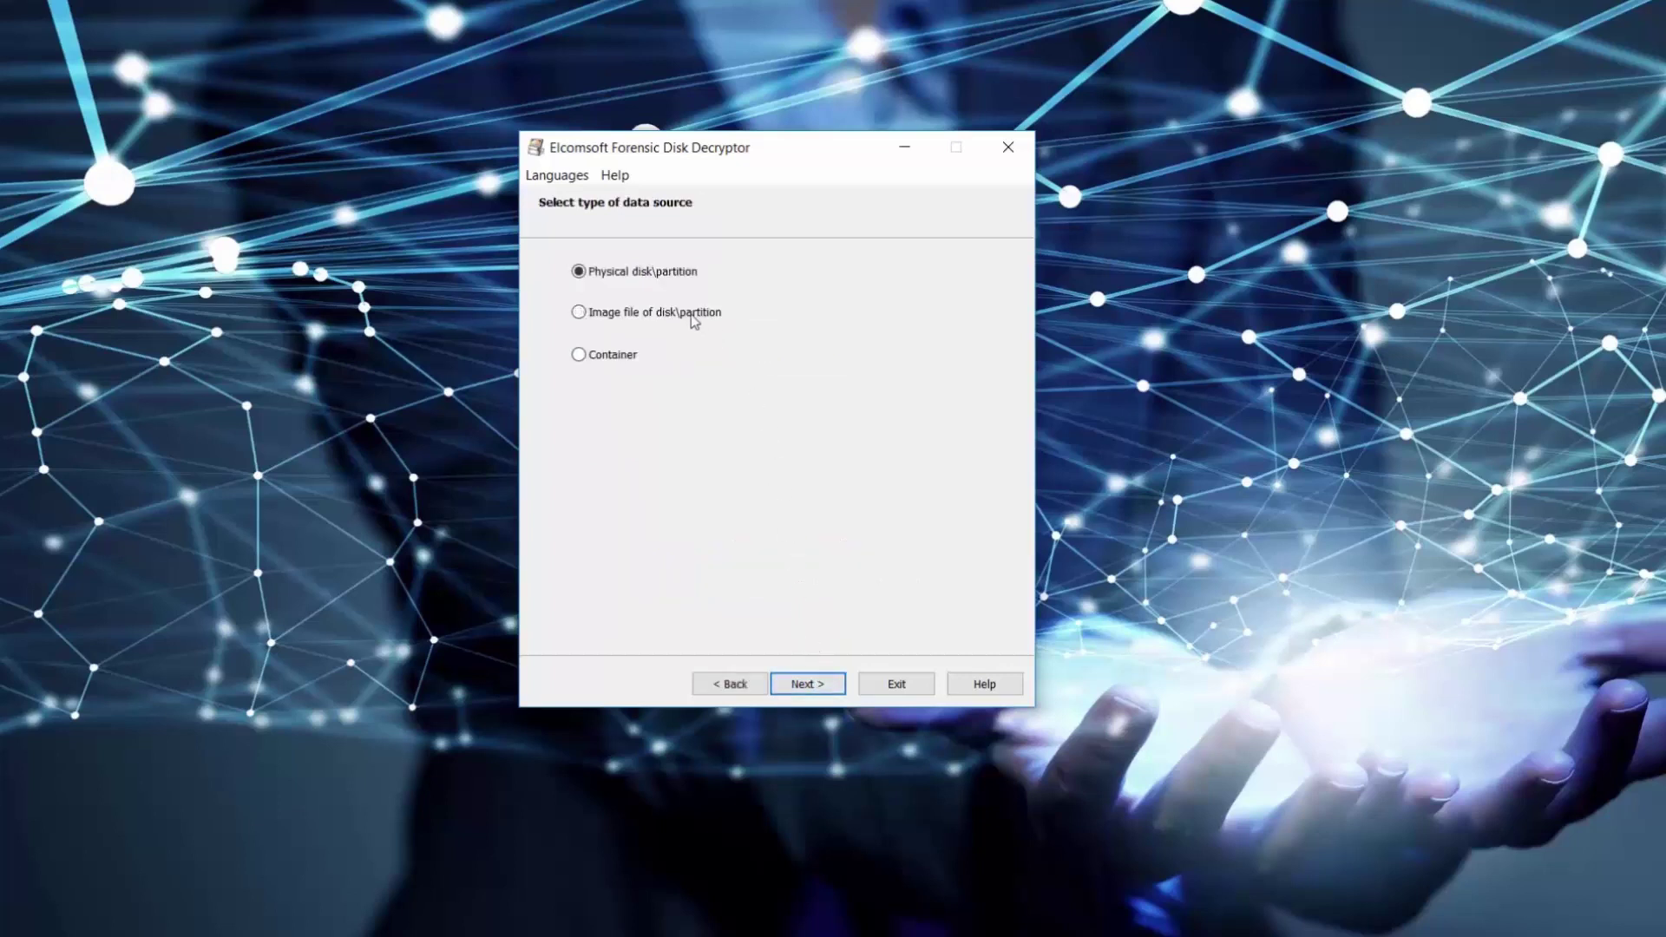
click(675, 314)
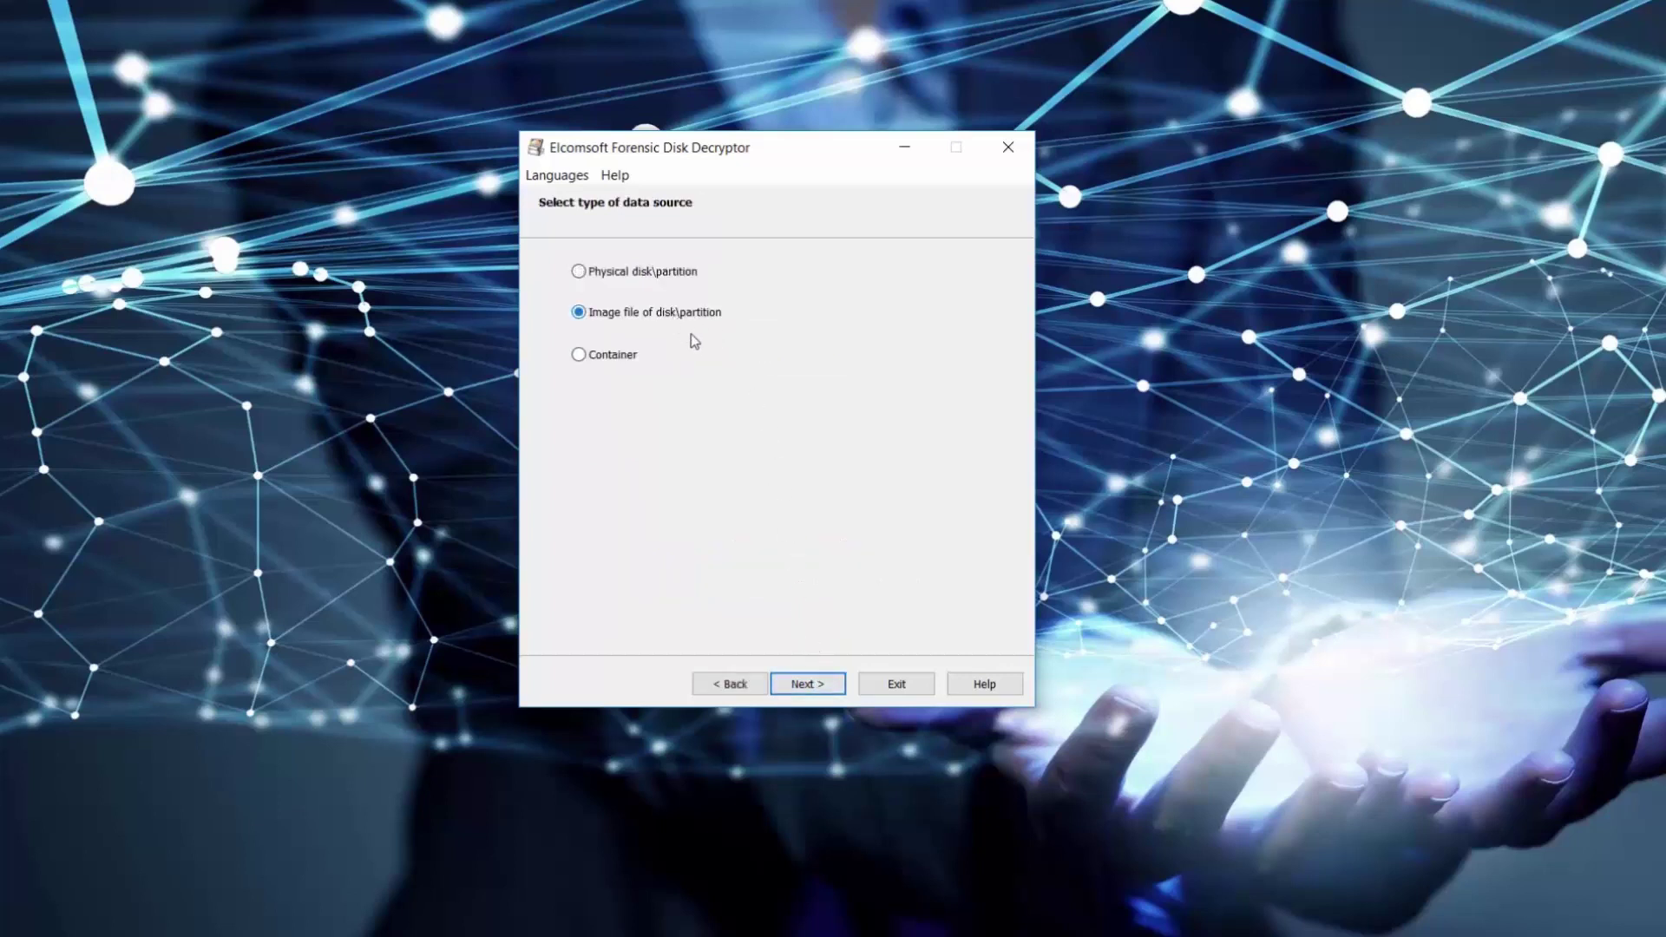
click(807, 688)
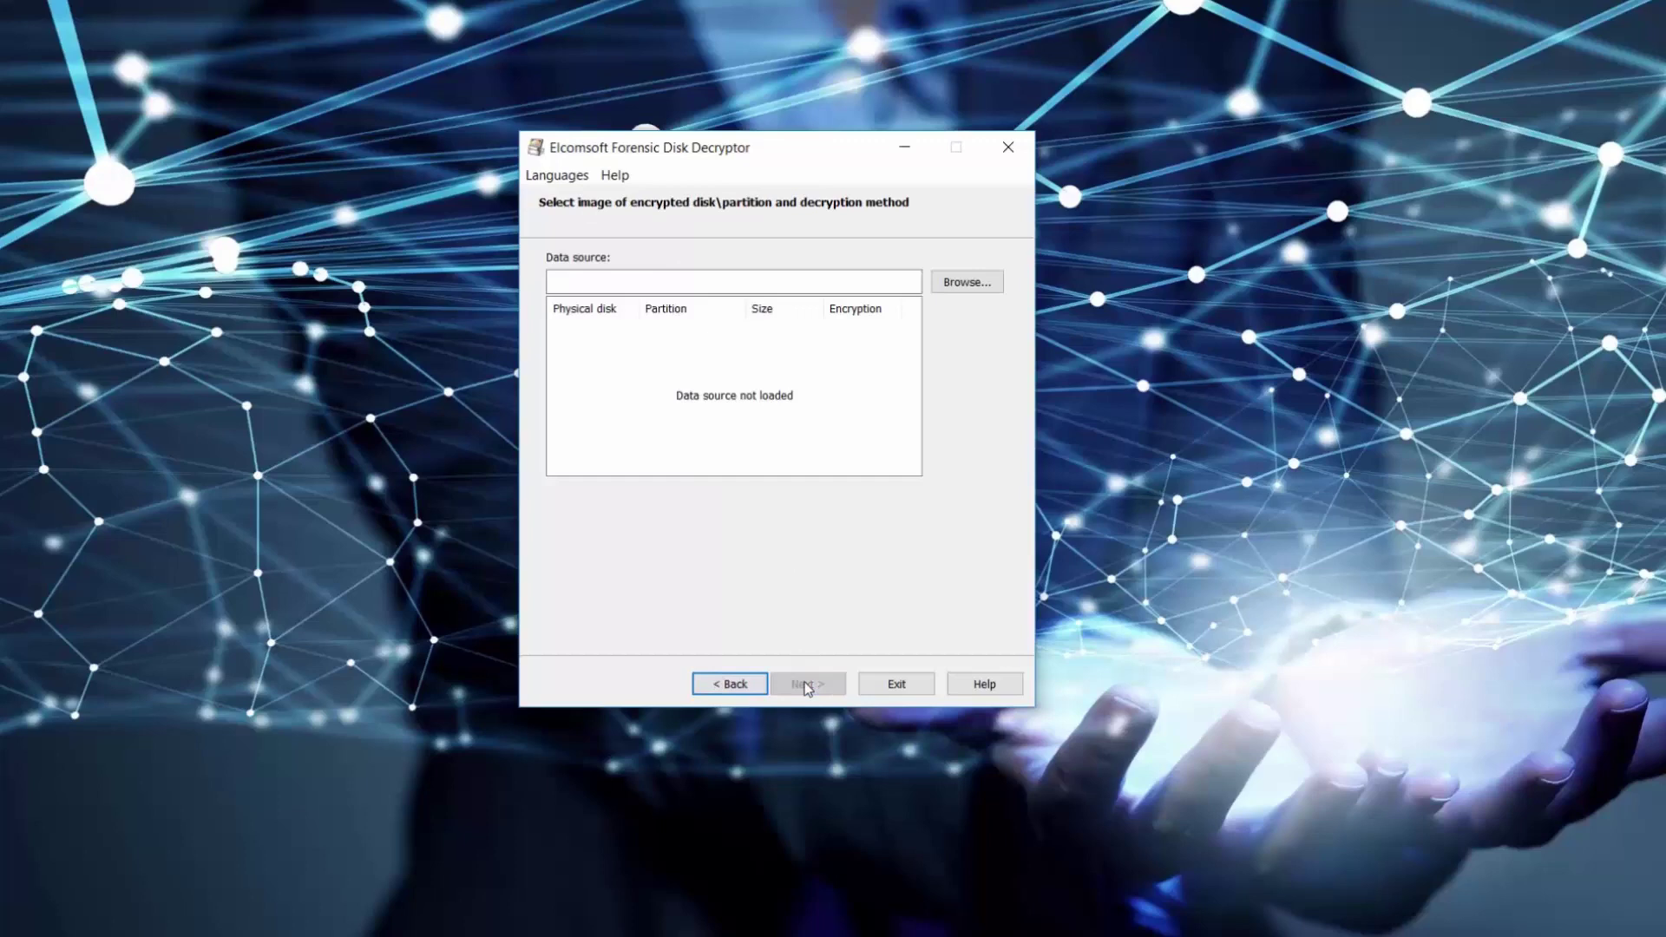
click(963, 287)
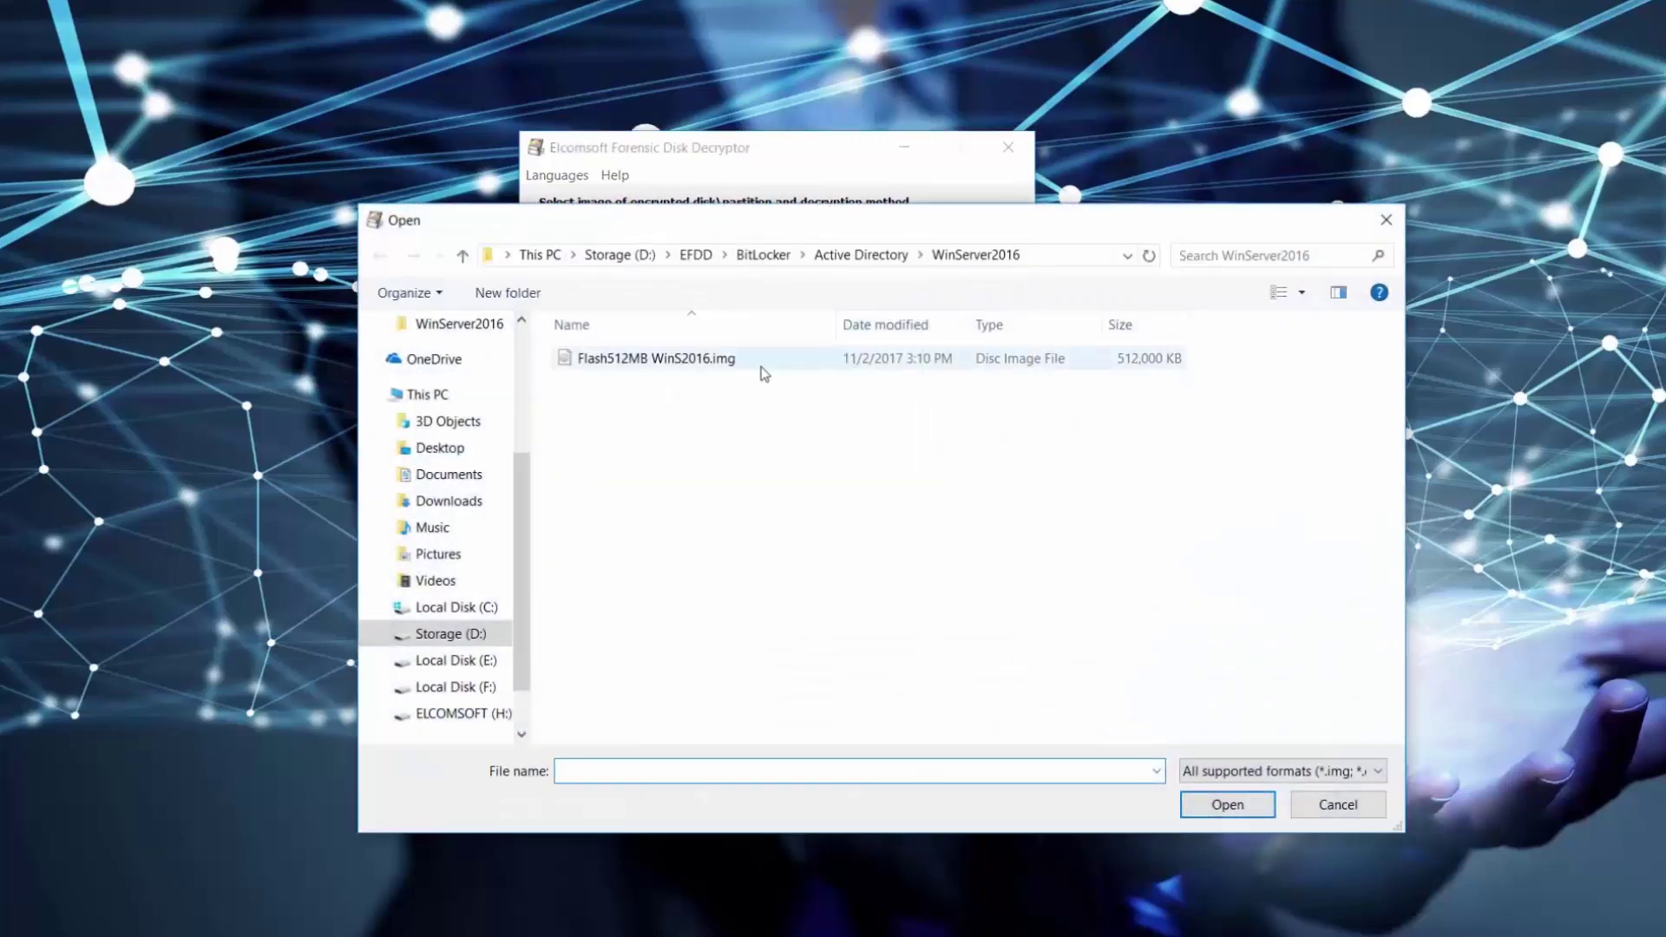
click(765, 375)
click(1225, 805)
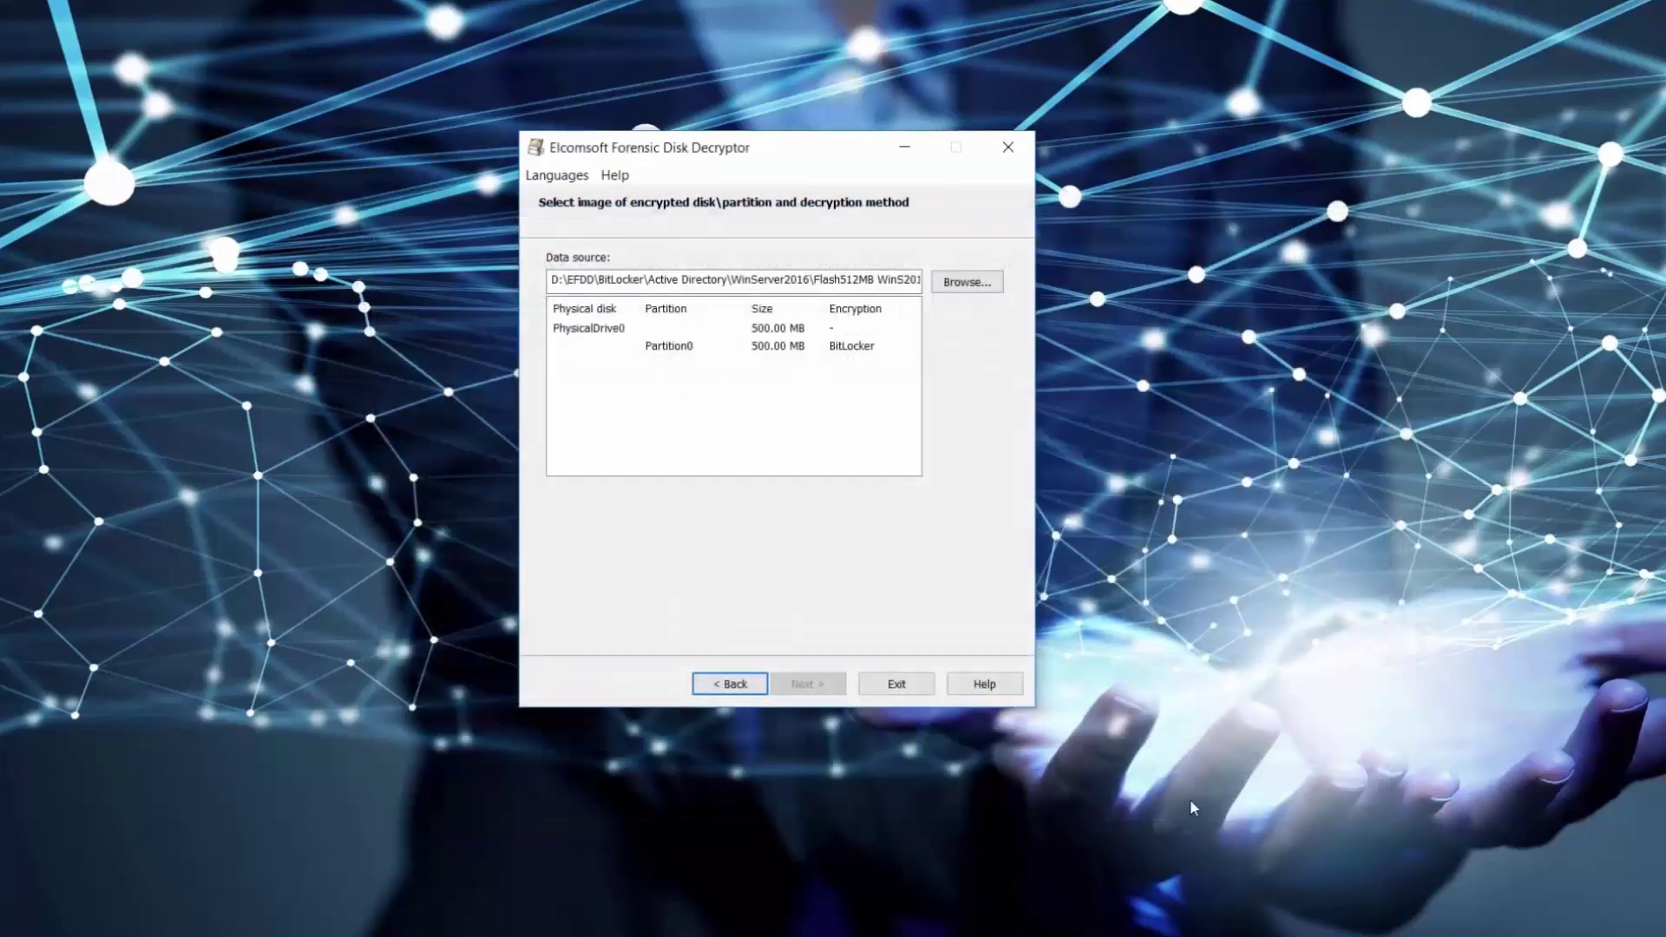
click(777, 330)
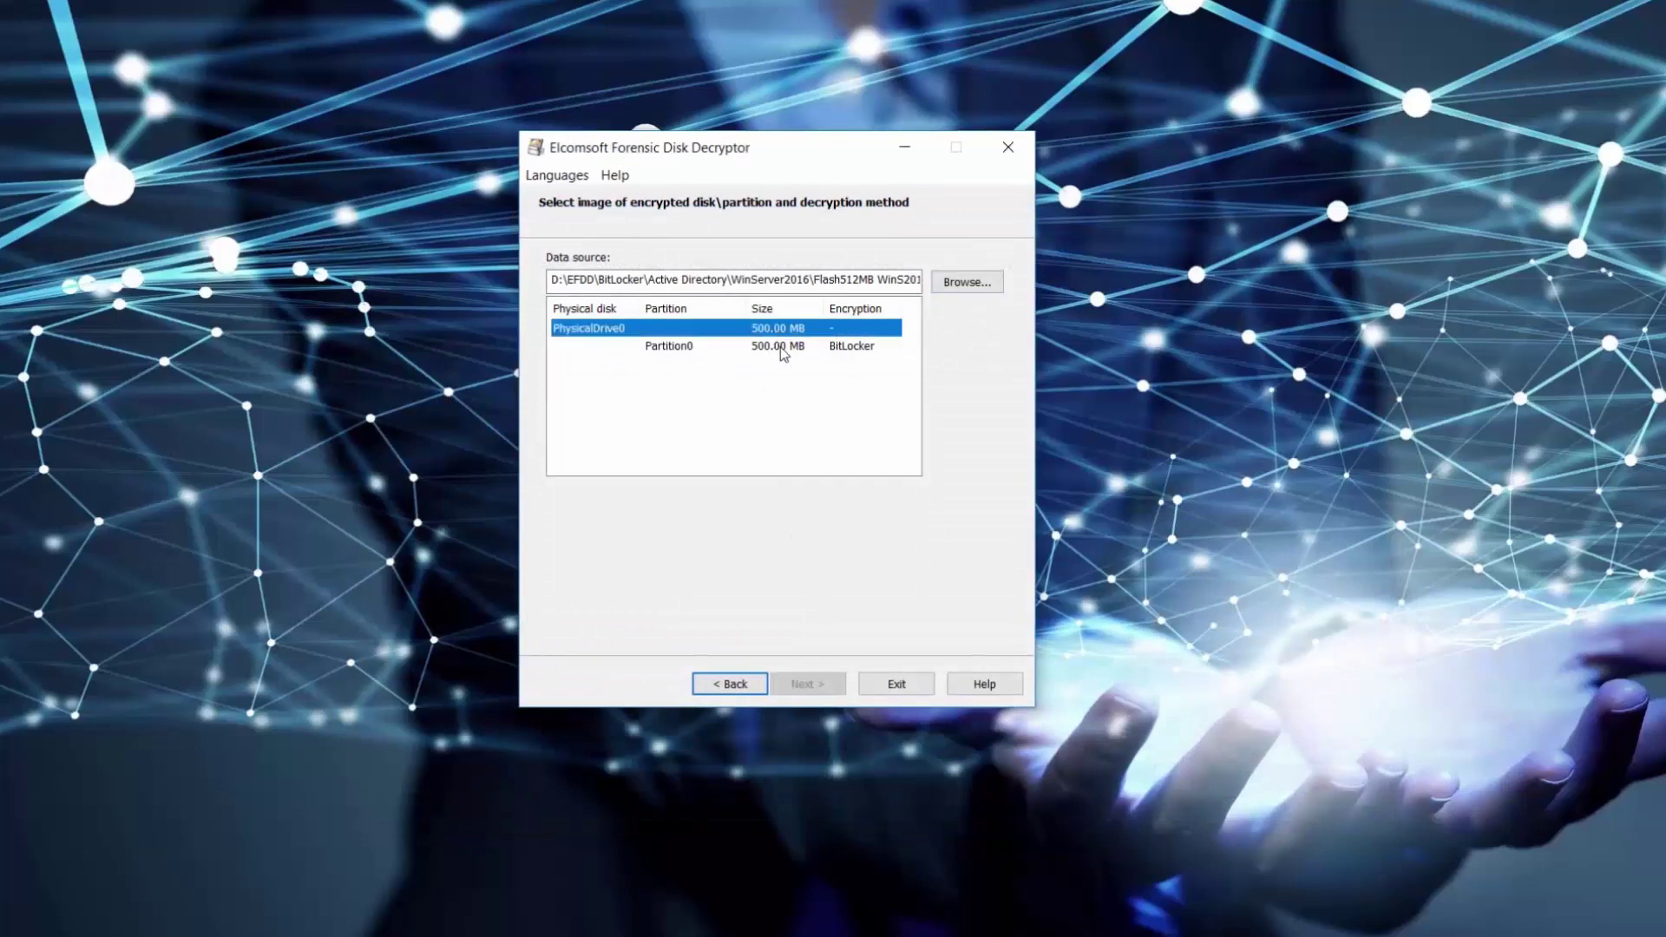
click(782, 347)
Step: Decrypt with saved keys from ad.evk and mount the disk as drive G
click(694, 527)
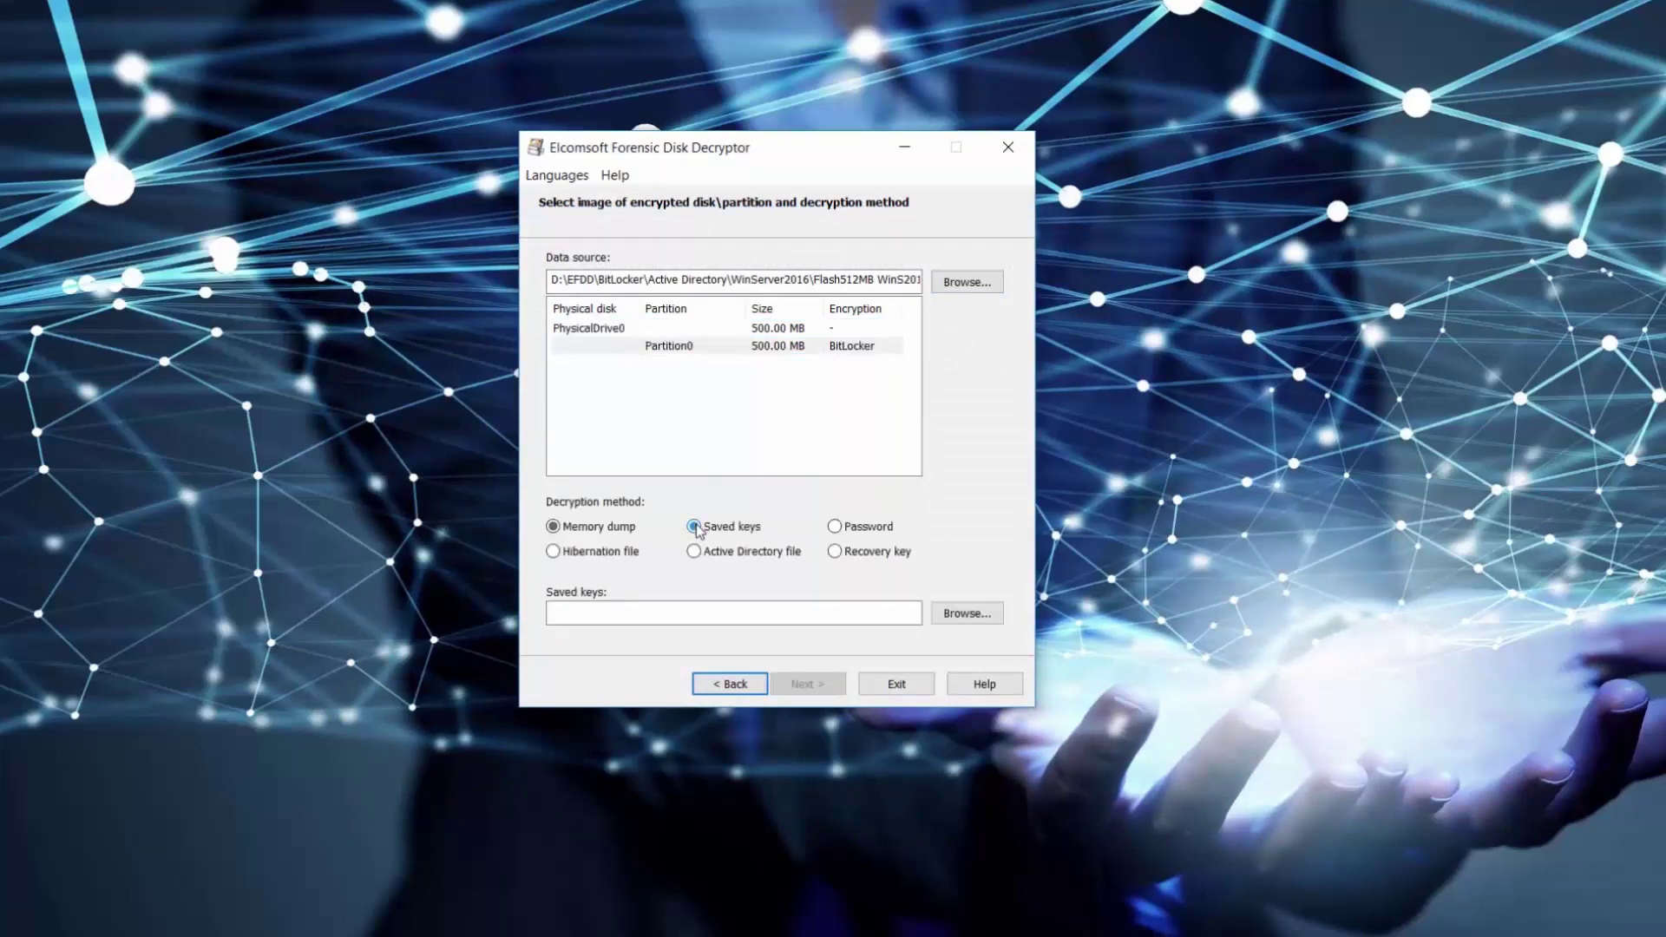
click(965, 612)
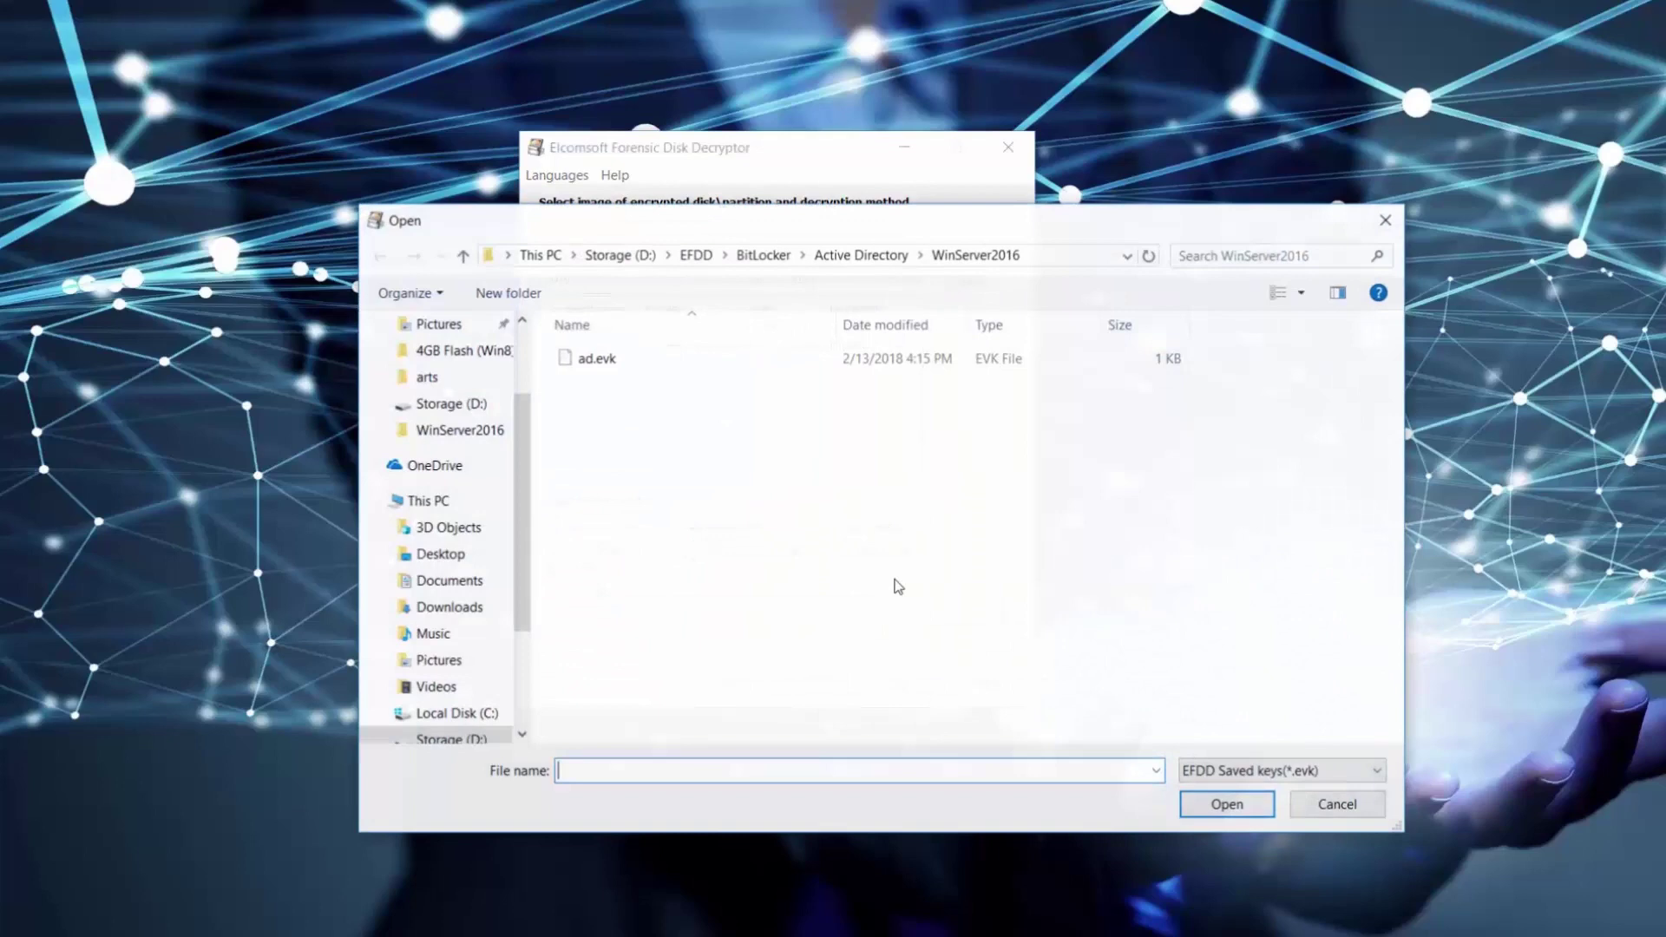
double_click(650, 359)
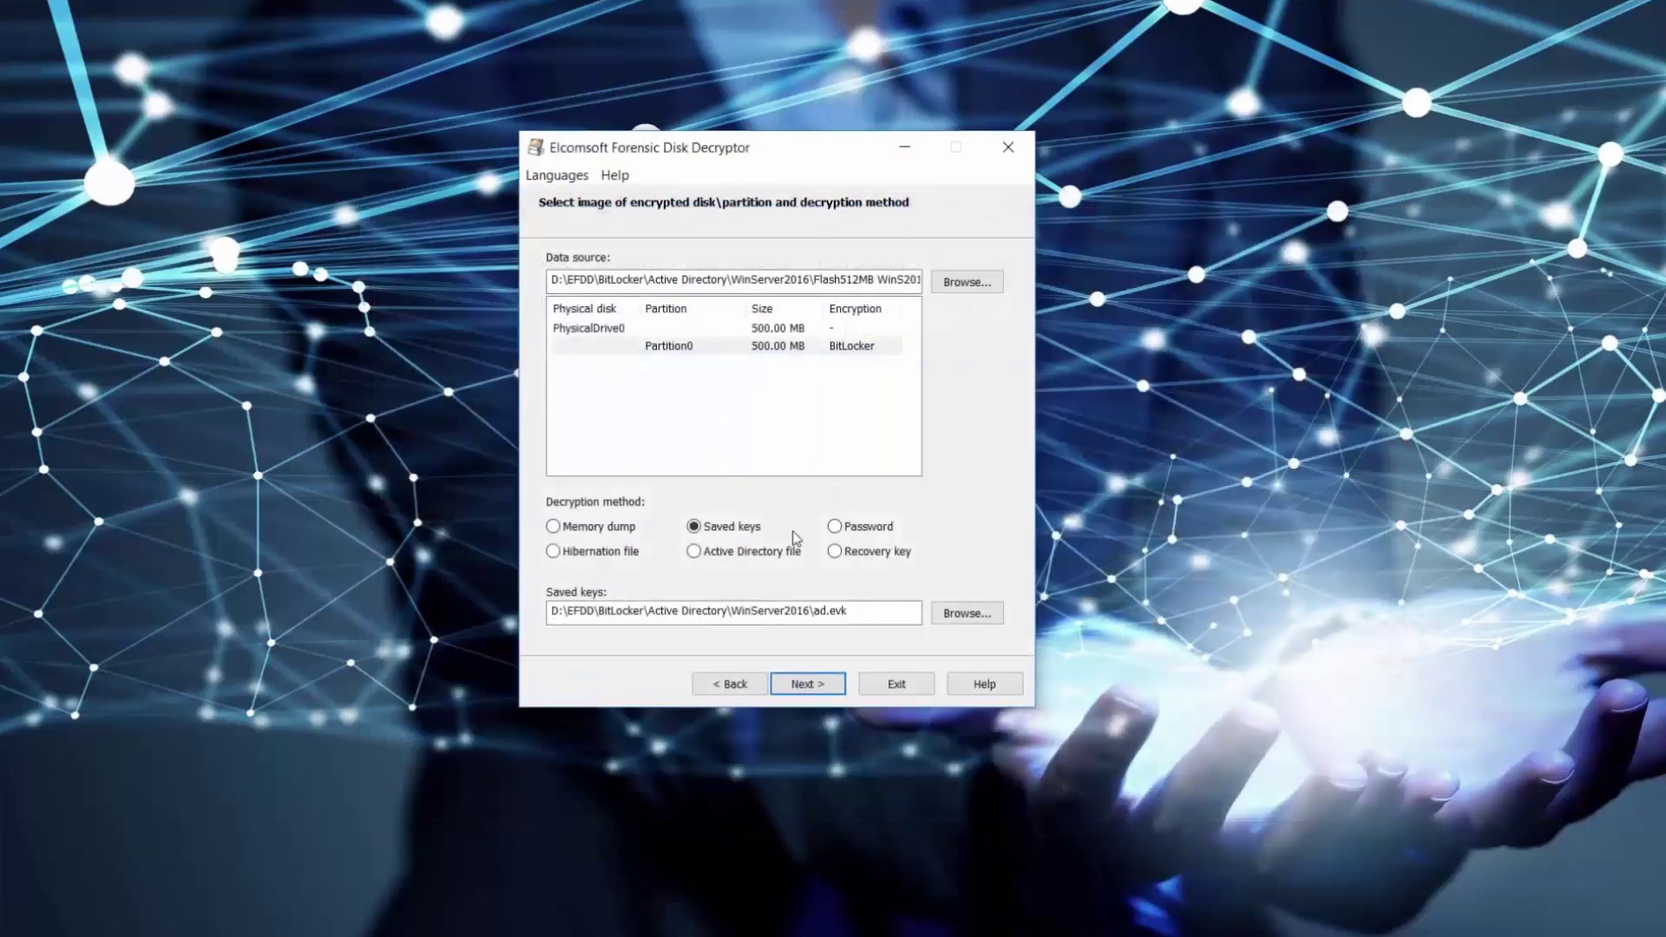
click(821, 682)
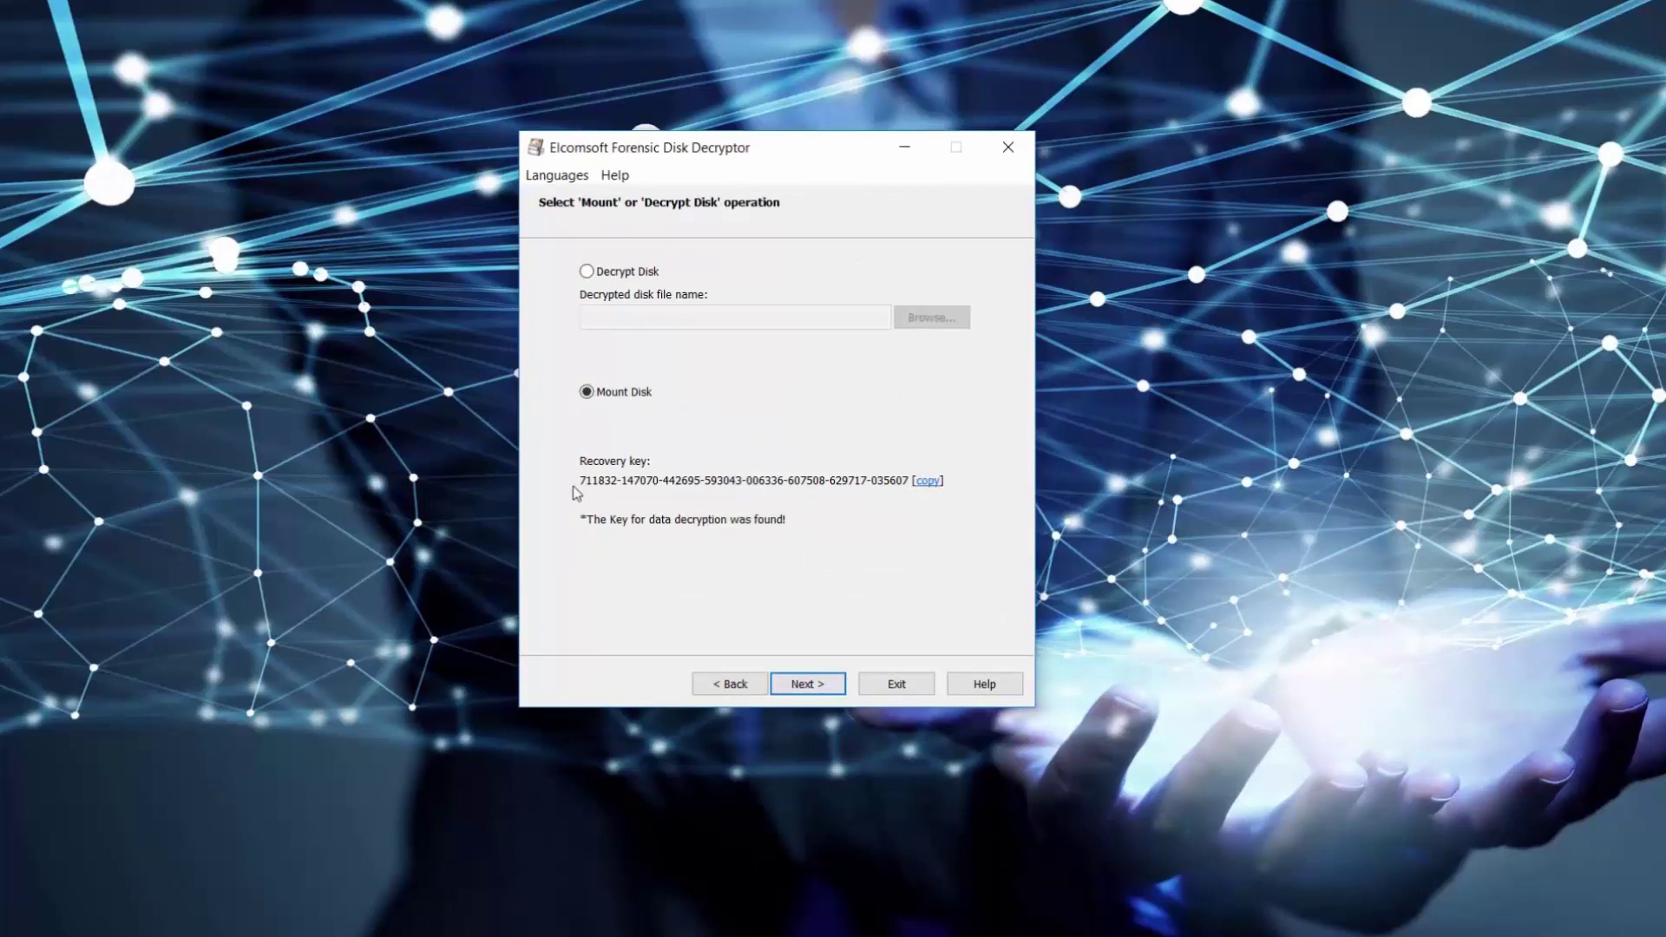
click(928, 482)
click(628, 398)
click(821, 683)
click(899, 512)
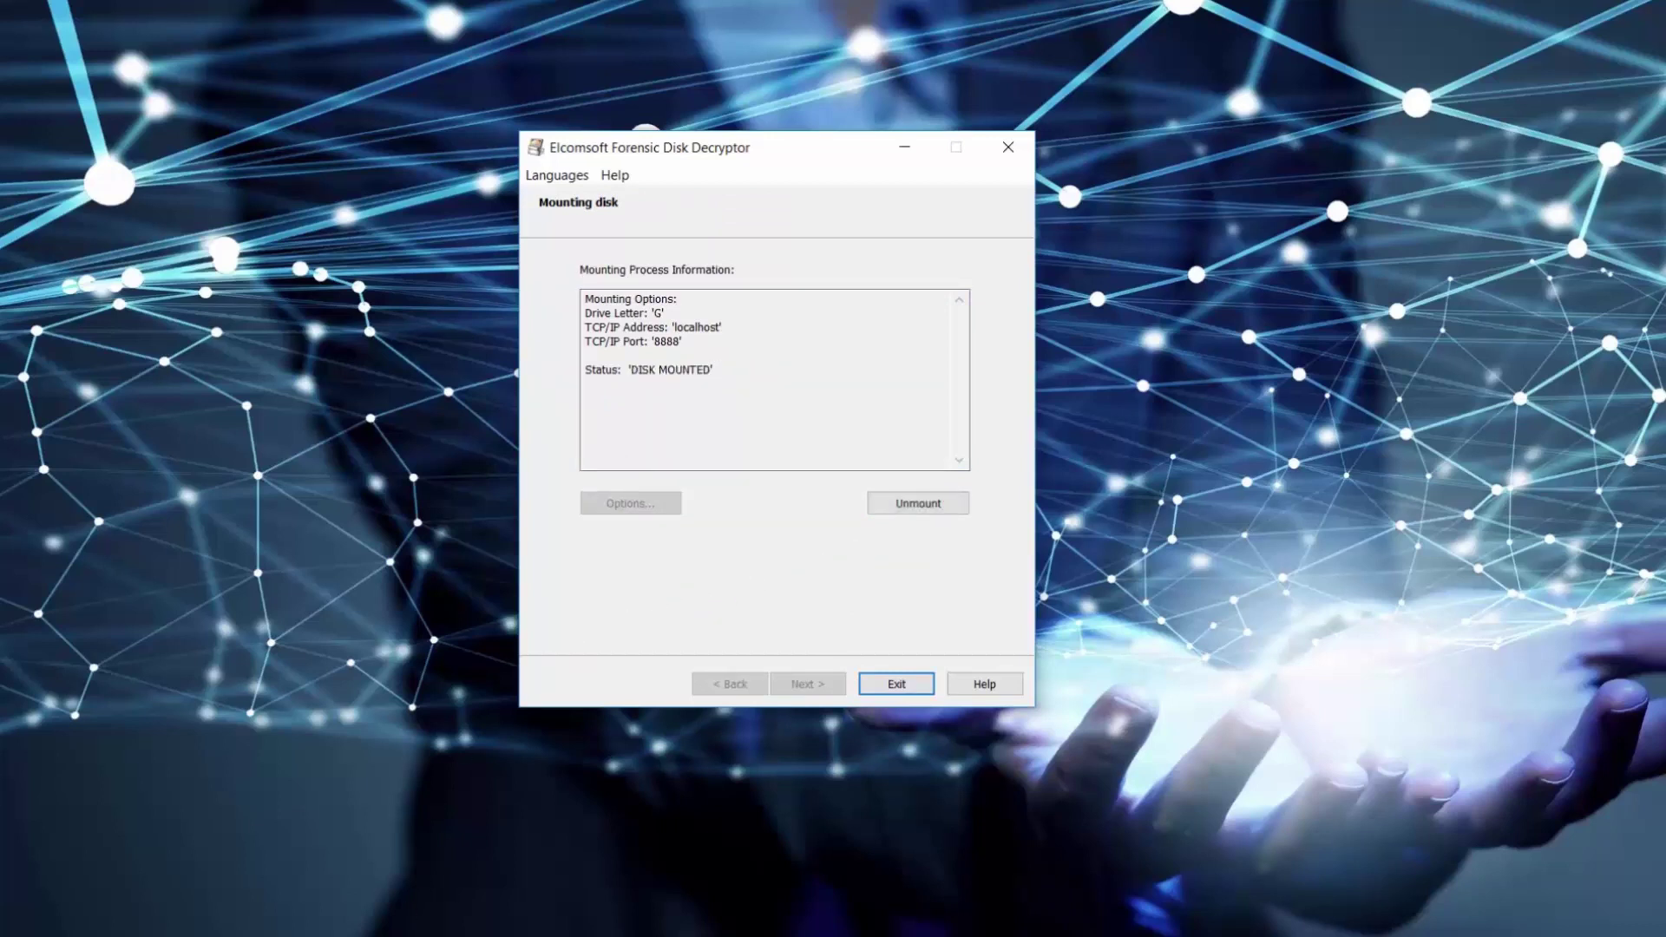
Step: Browse Local Disk (G:) in File Explorer to view its BitLocker recovery key files
right_click(286, 934)
click(279, 906)
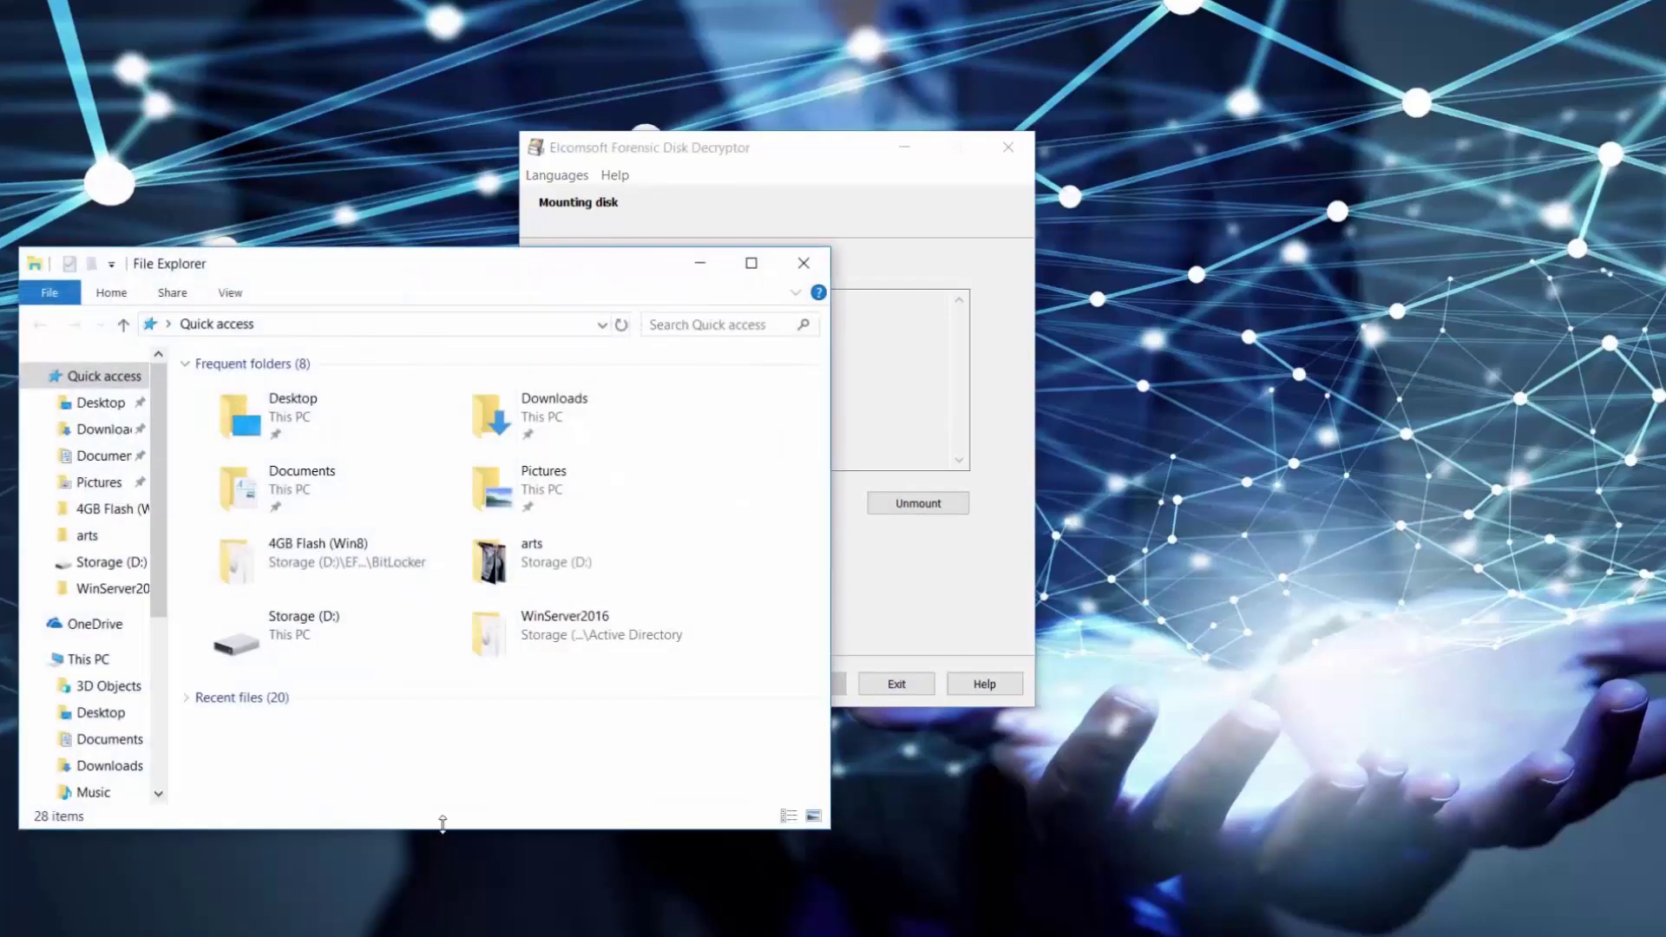
click(88, 660)
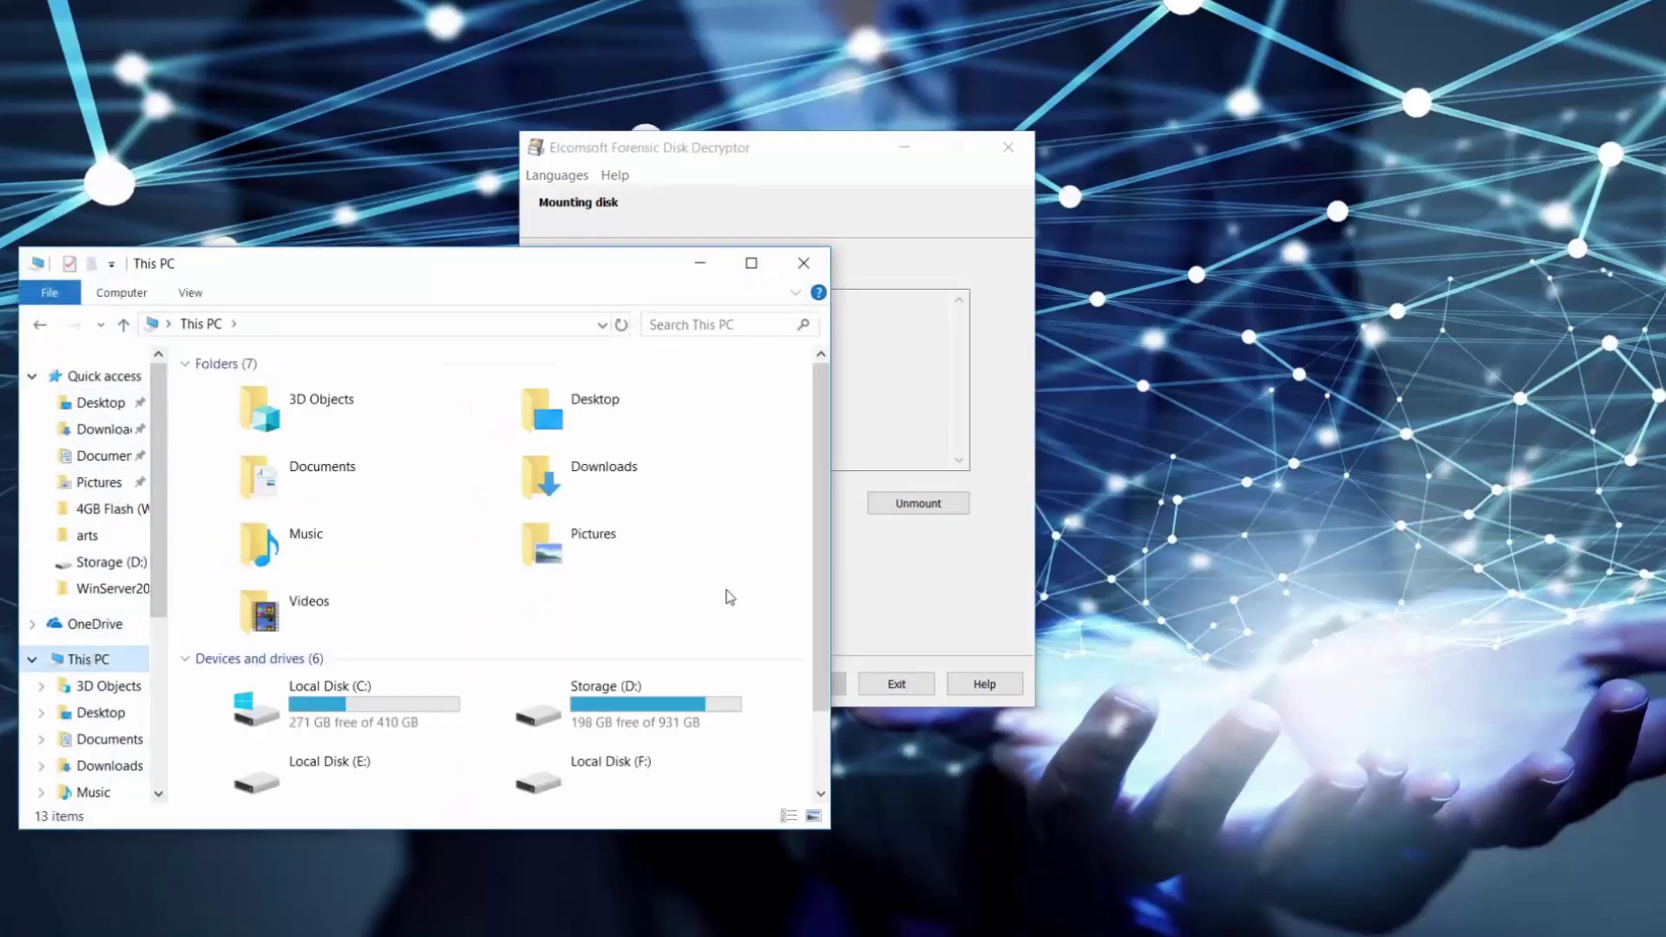
drag(819, 533, 821, 611)
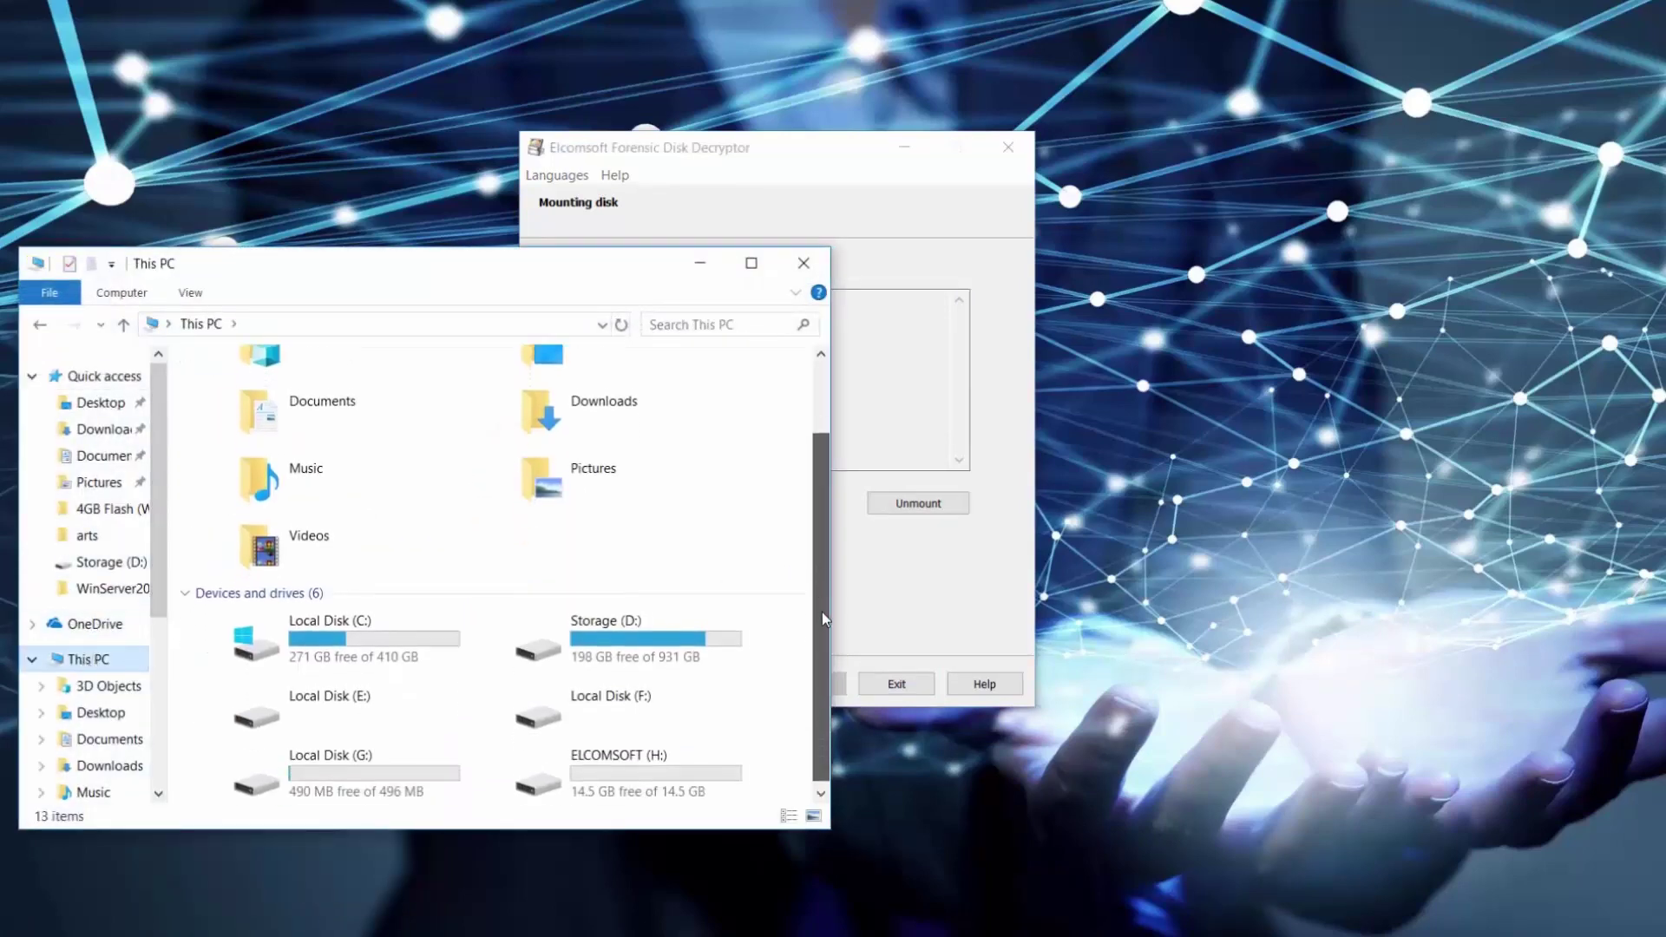
double_click(381, 767)
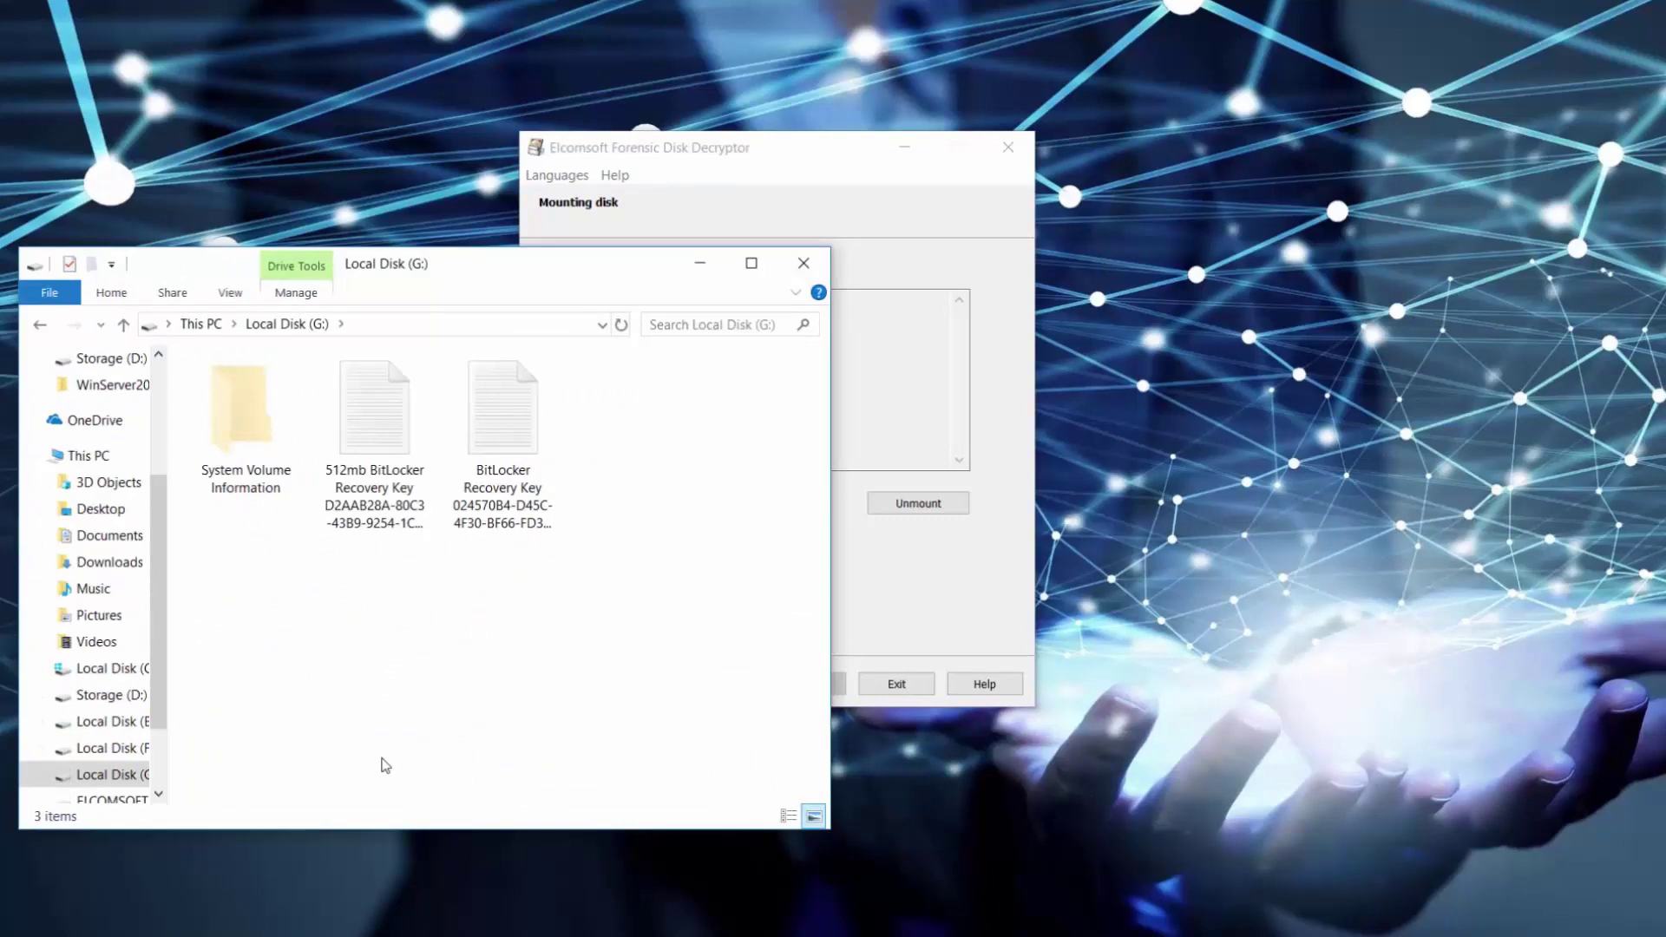
click(204, 326)
Step: Force-unmount drive G and close File Explorer
click(906, 508)
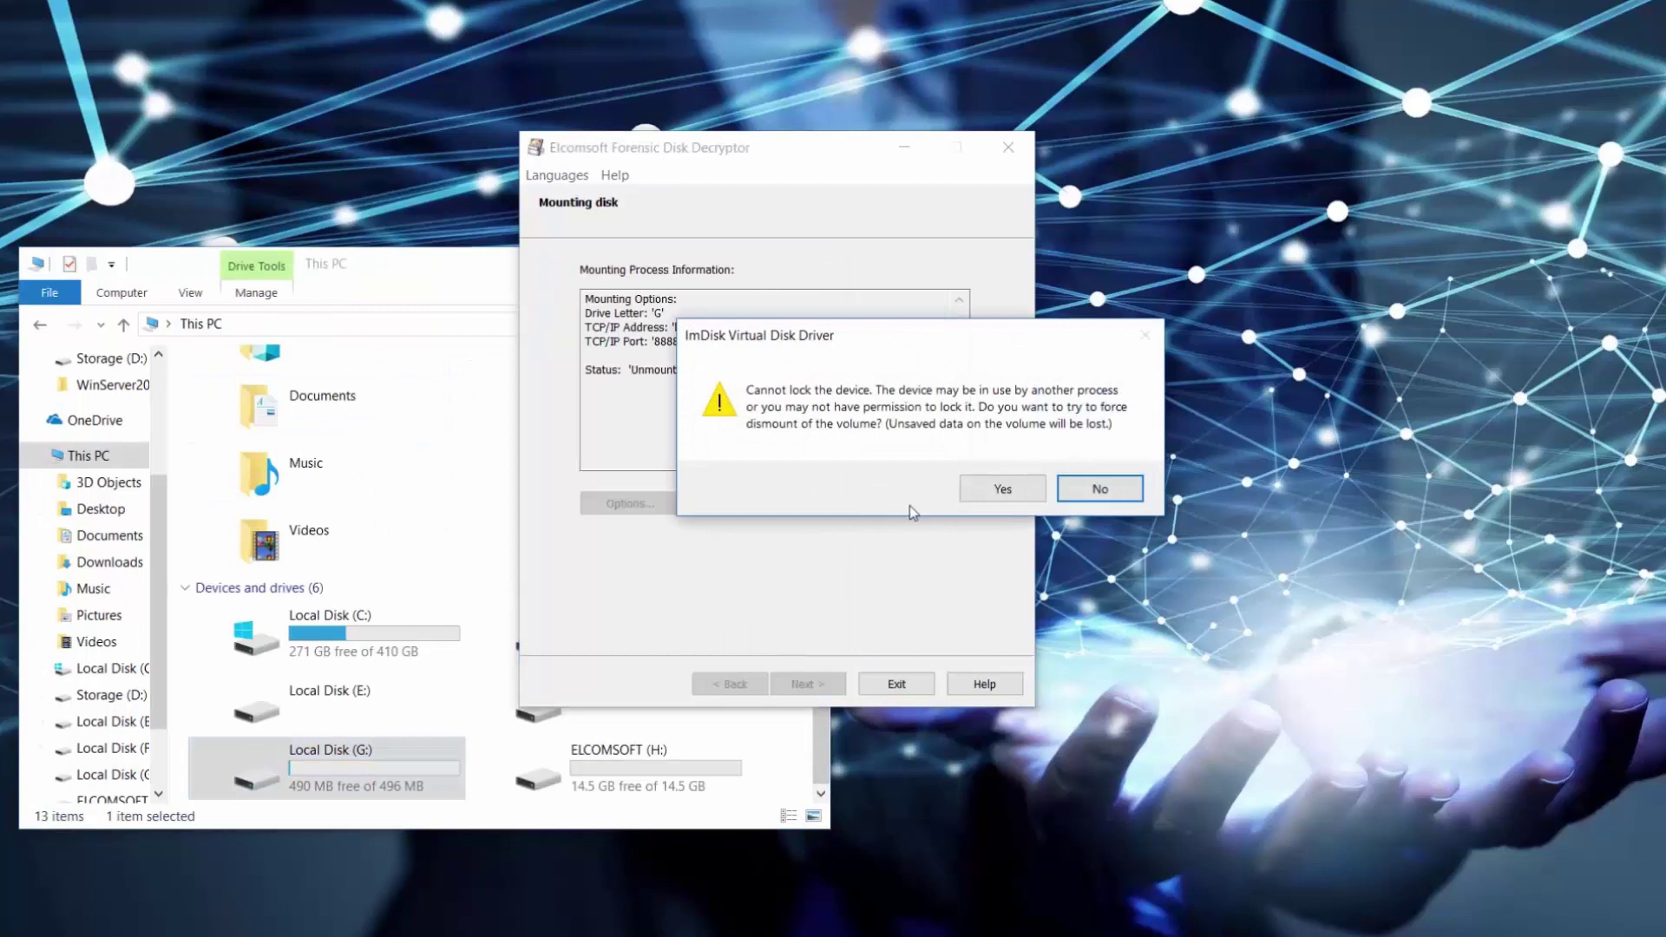
click(1001, 489)
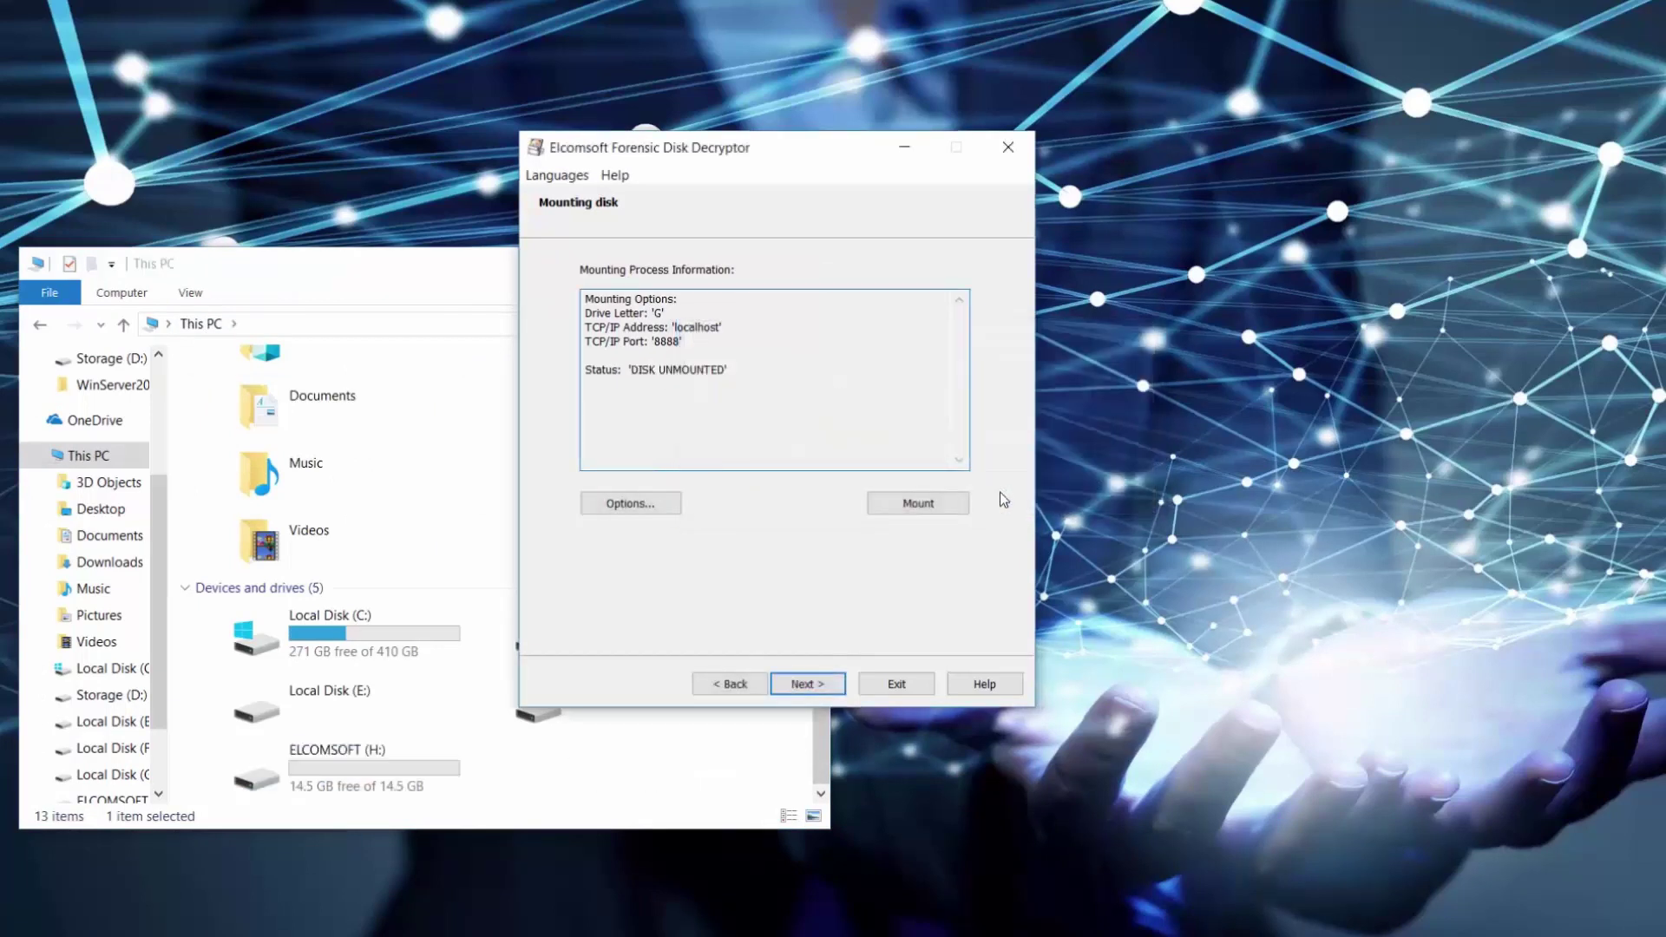
click(472, 273)
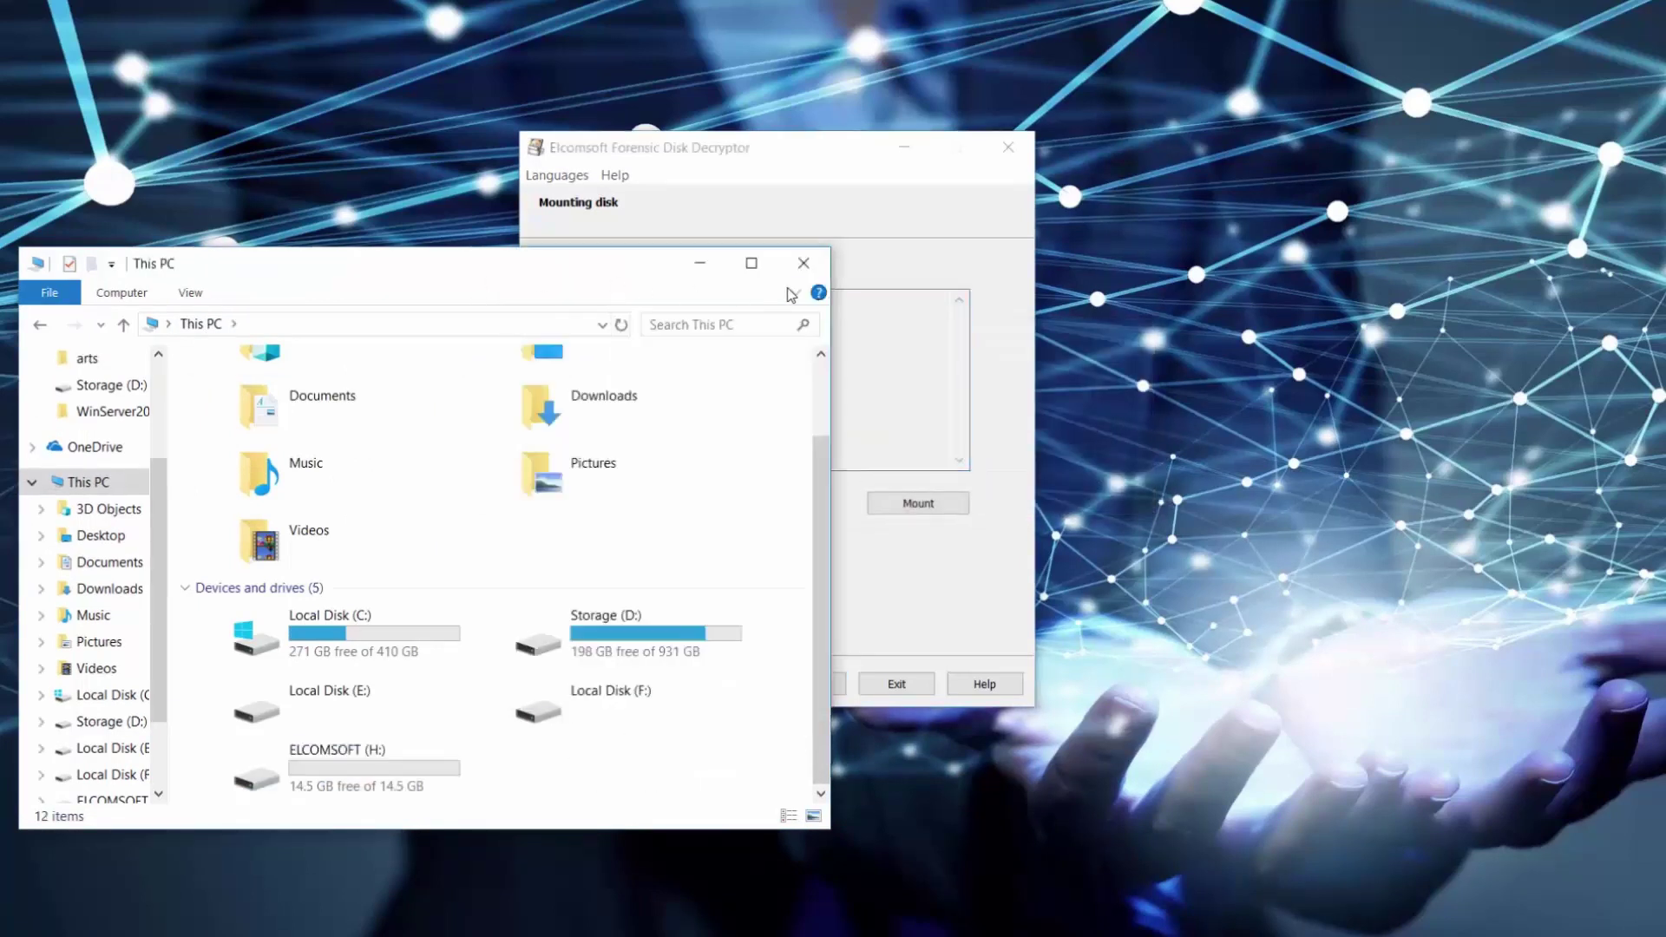
click(806, 262)
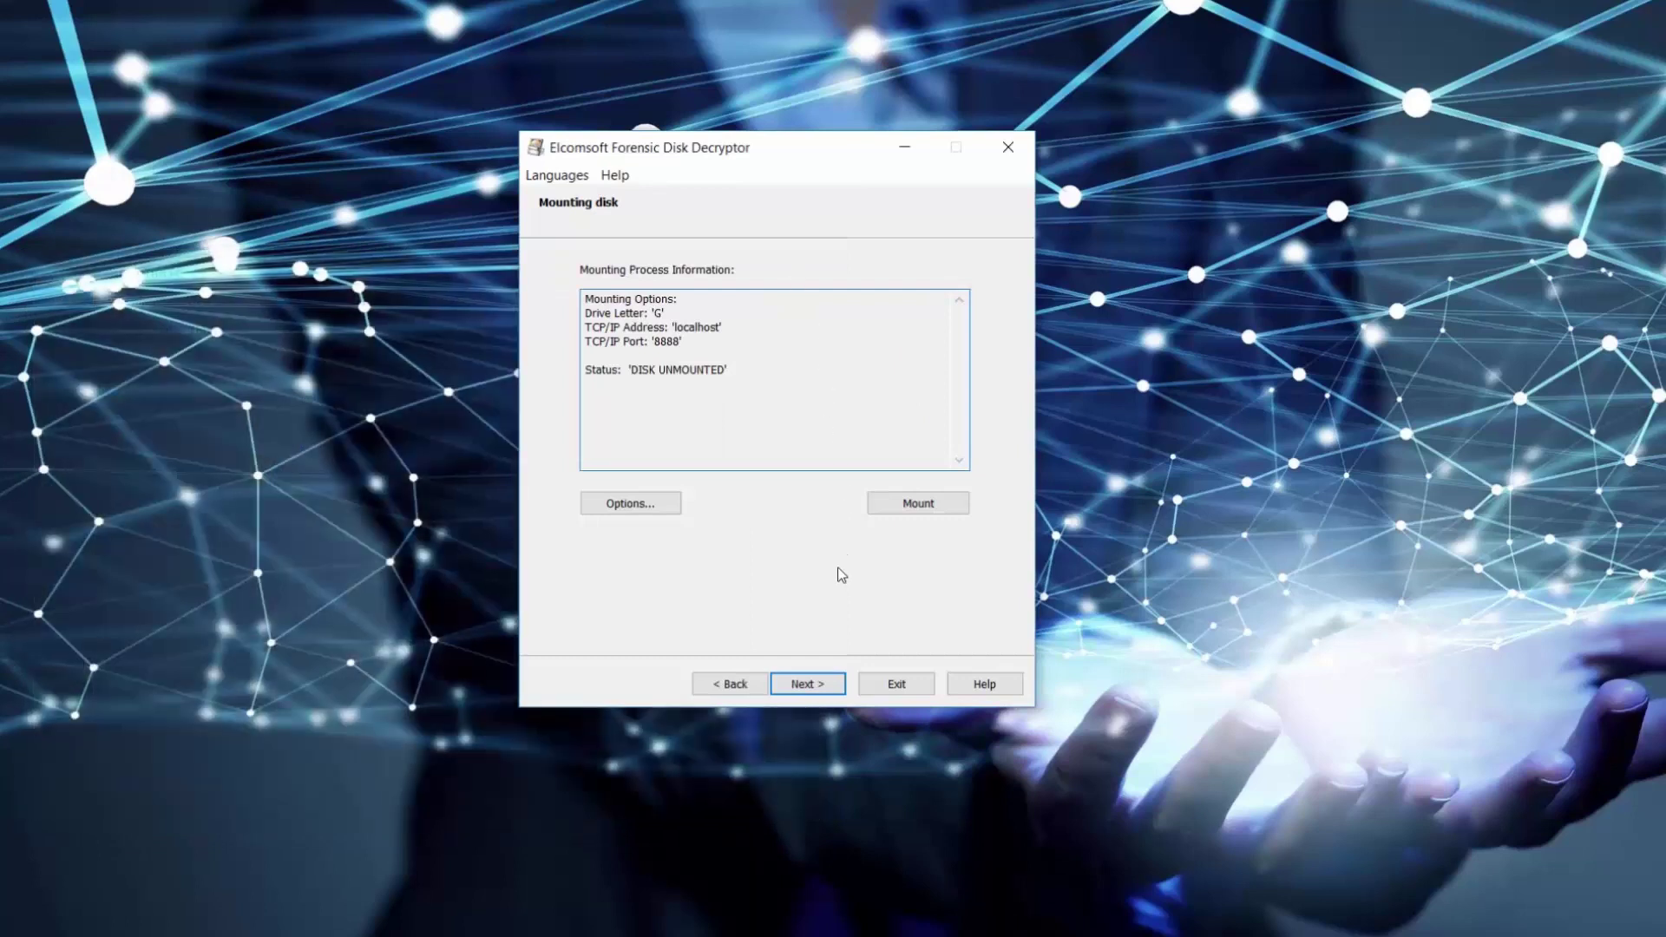
Step: Choose the Extract keys operation mode for key mining
click(813, 684)
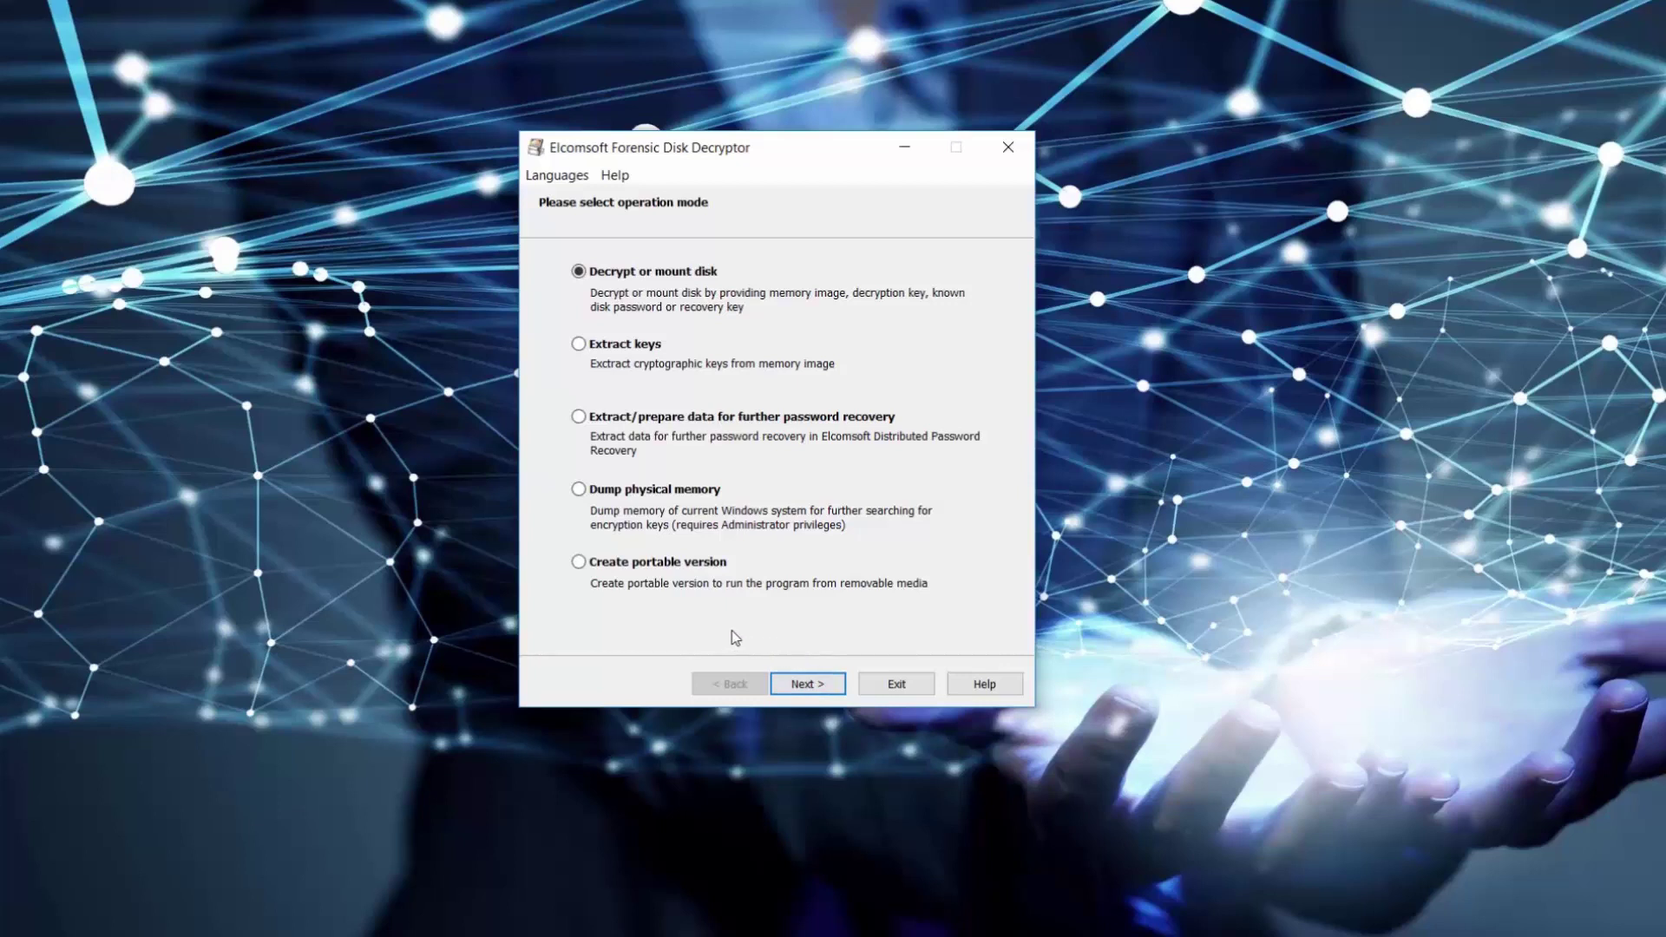
click(580, 346)
click(830, 685)
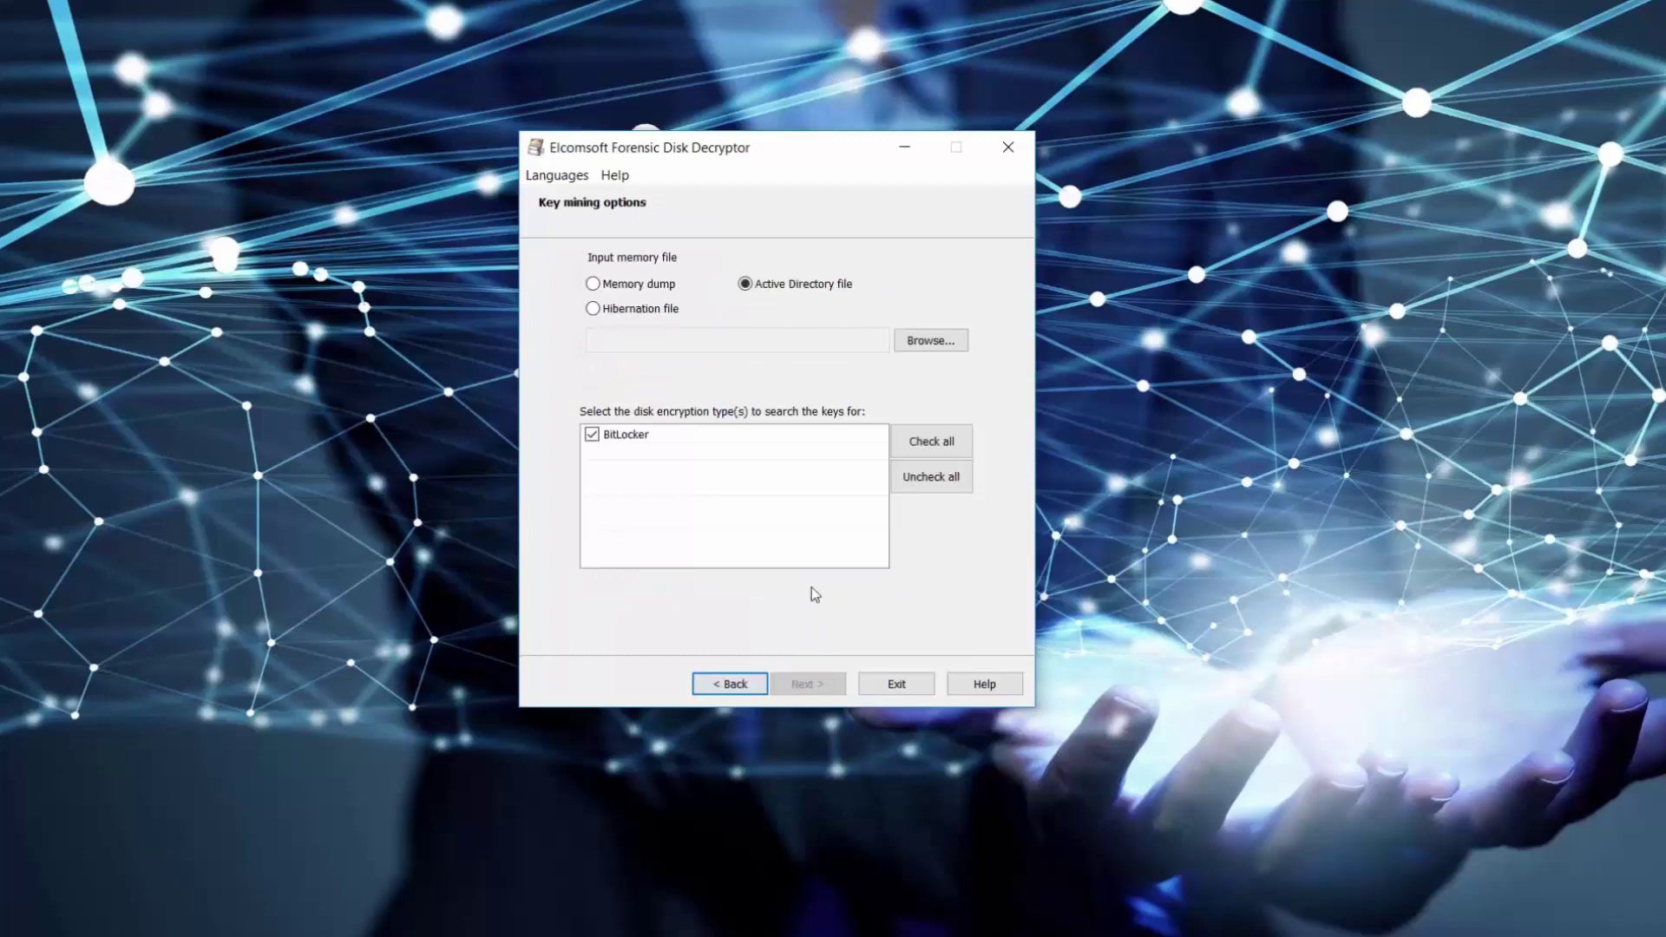
Step: Set the hibernation file source to EFDD\hiberfil.sys (Win8-10)\Win10\hiberfil.sys
click(652, 311)
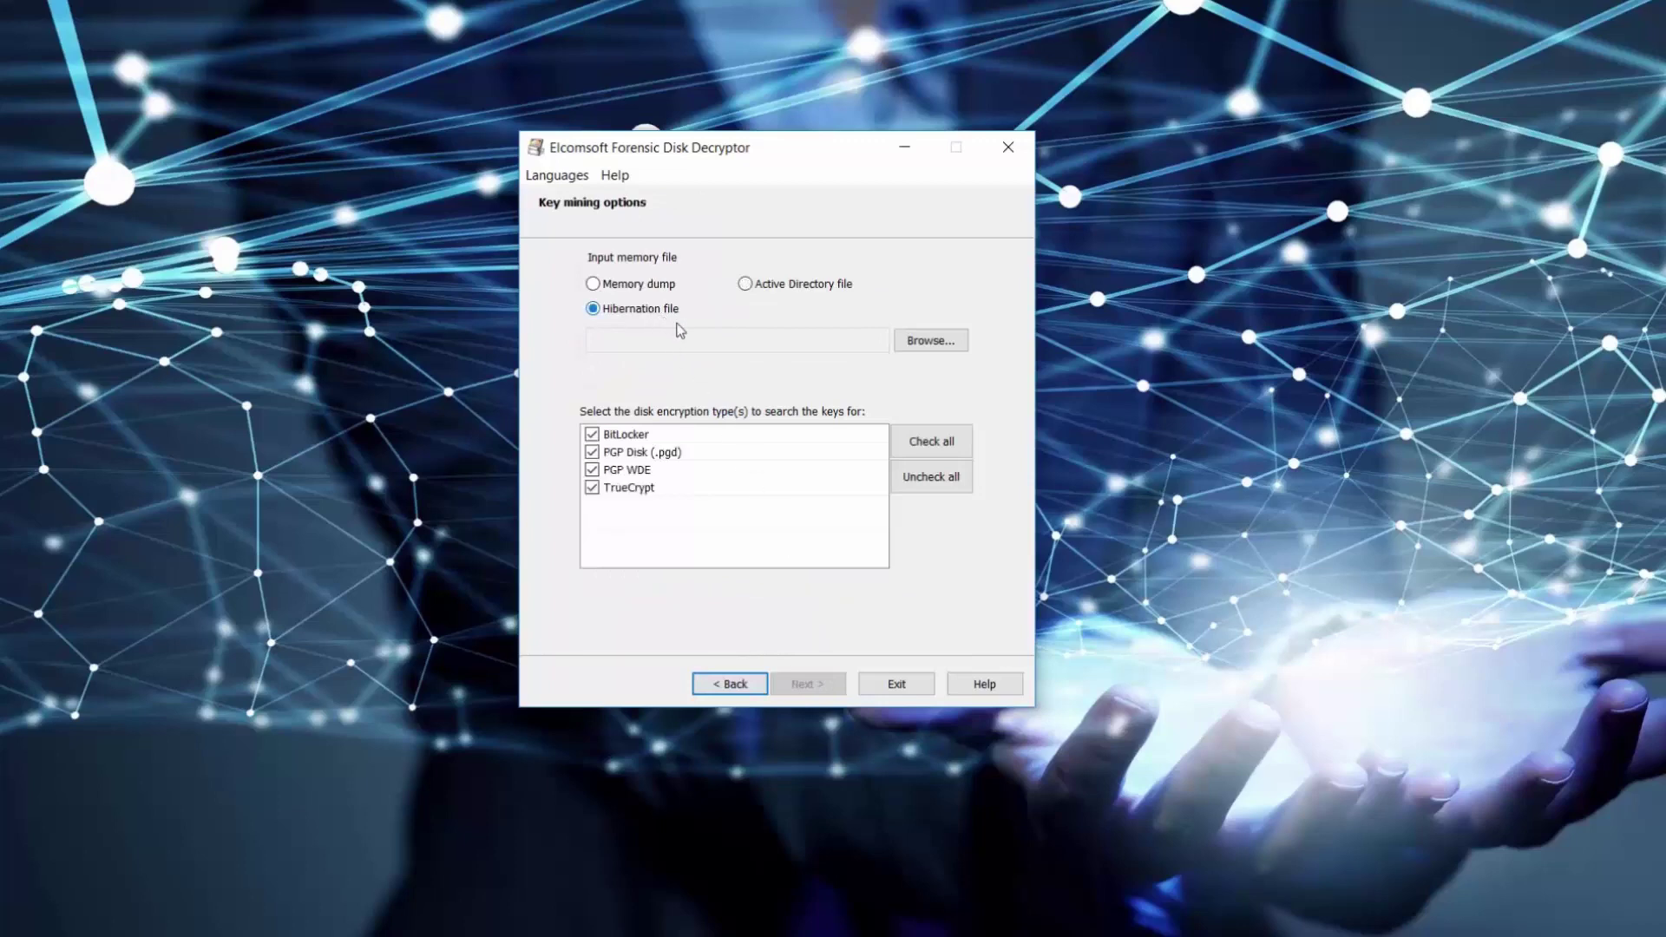
click(915, 344)
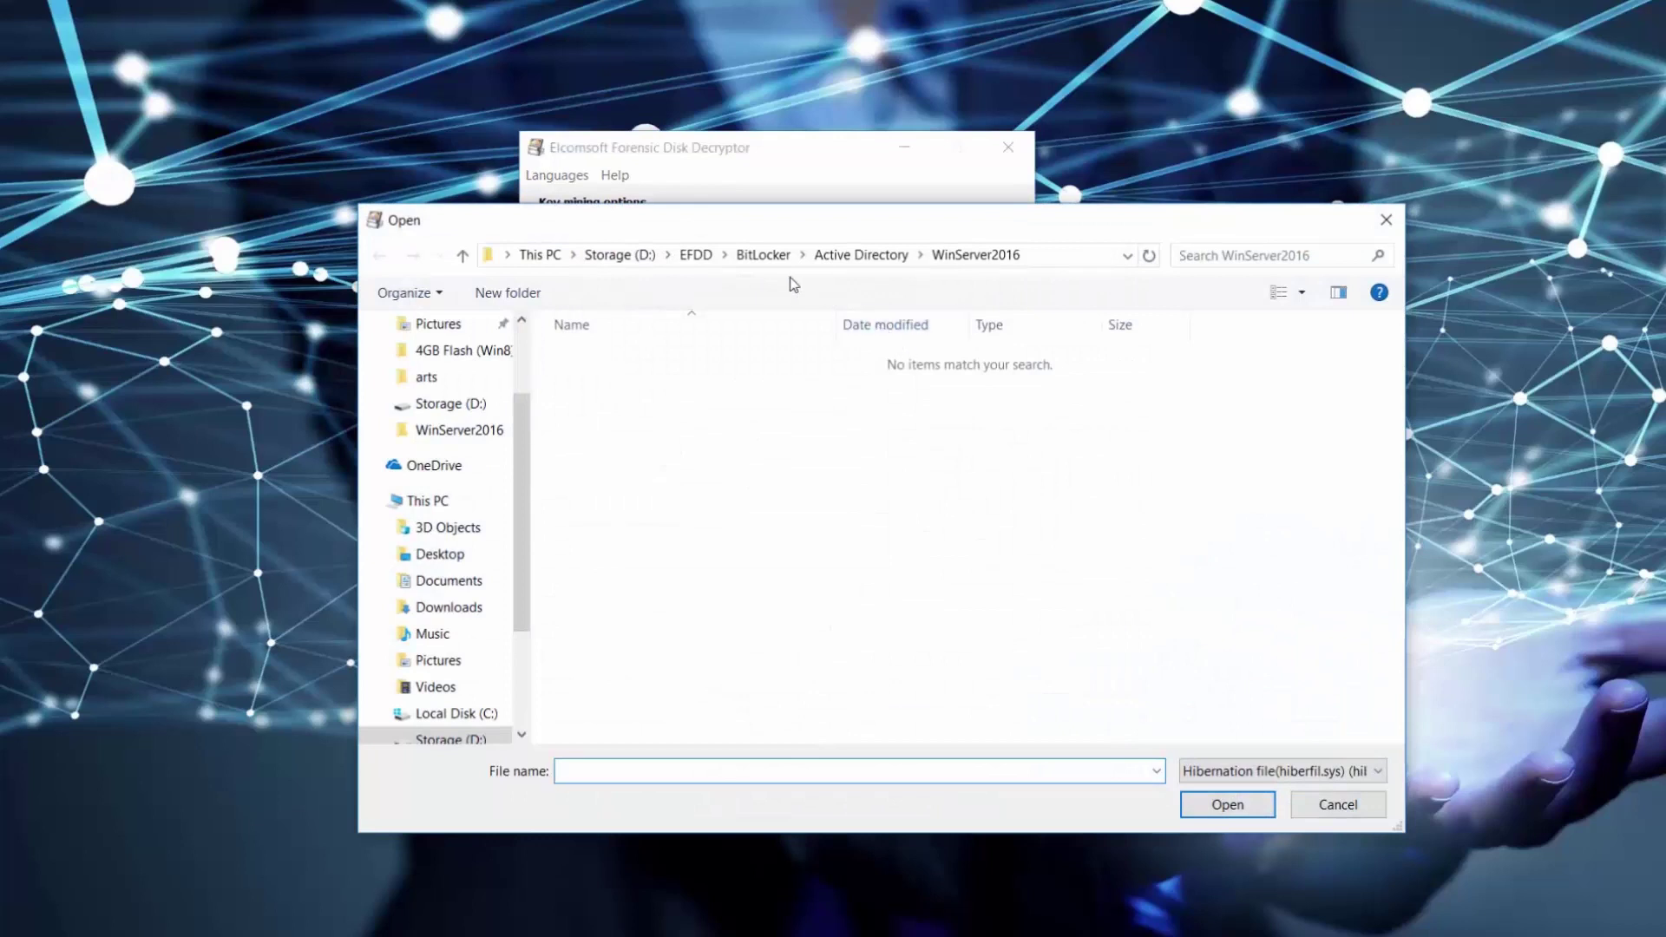
click(697, 256)
double_click(643, 383)
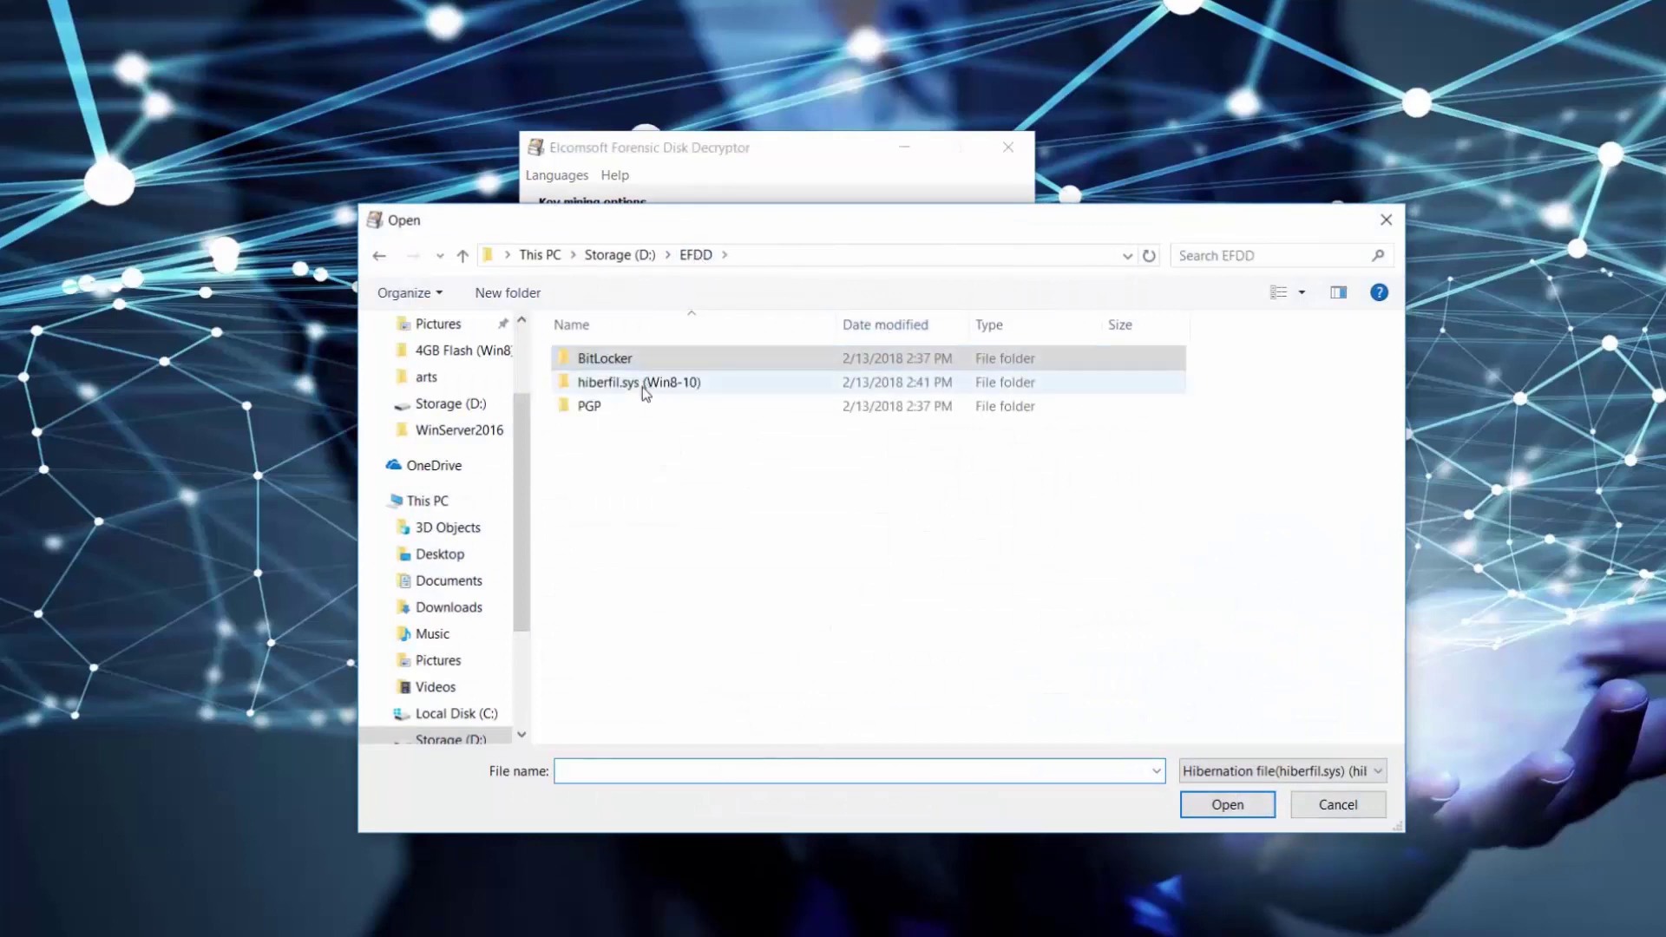
double_click(642, 387)
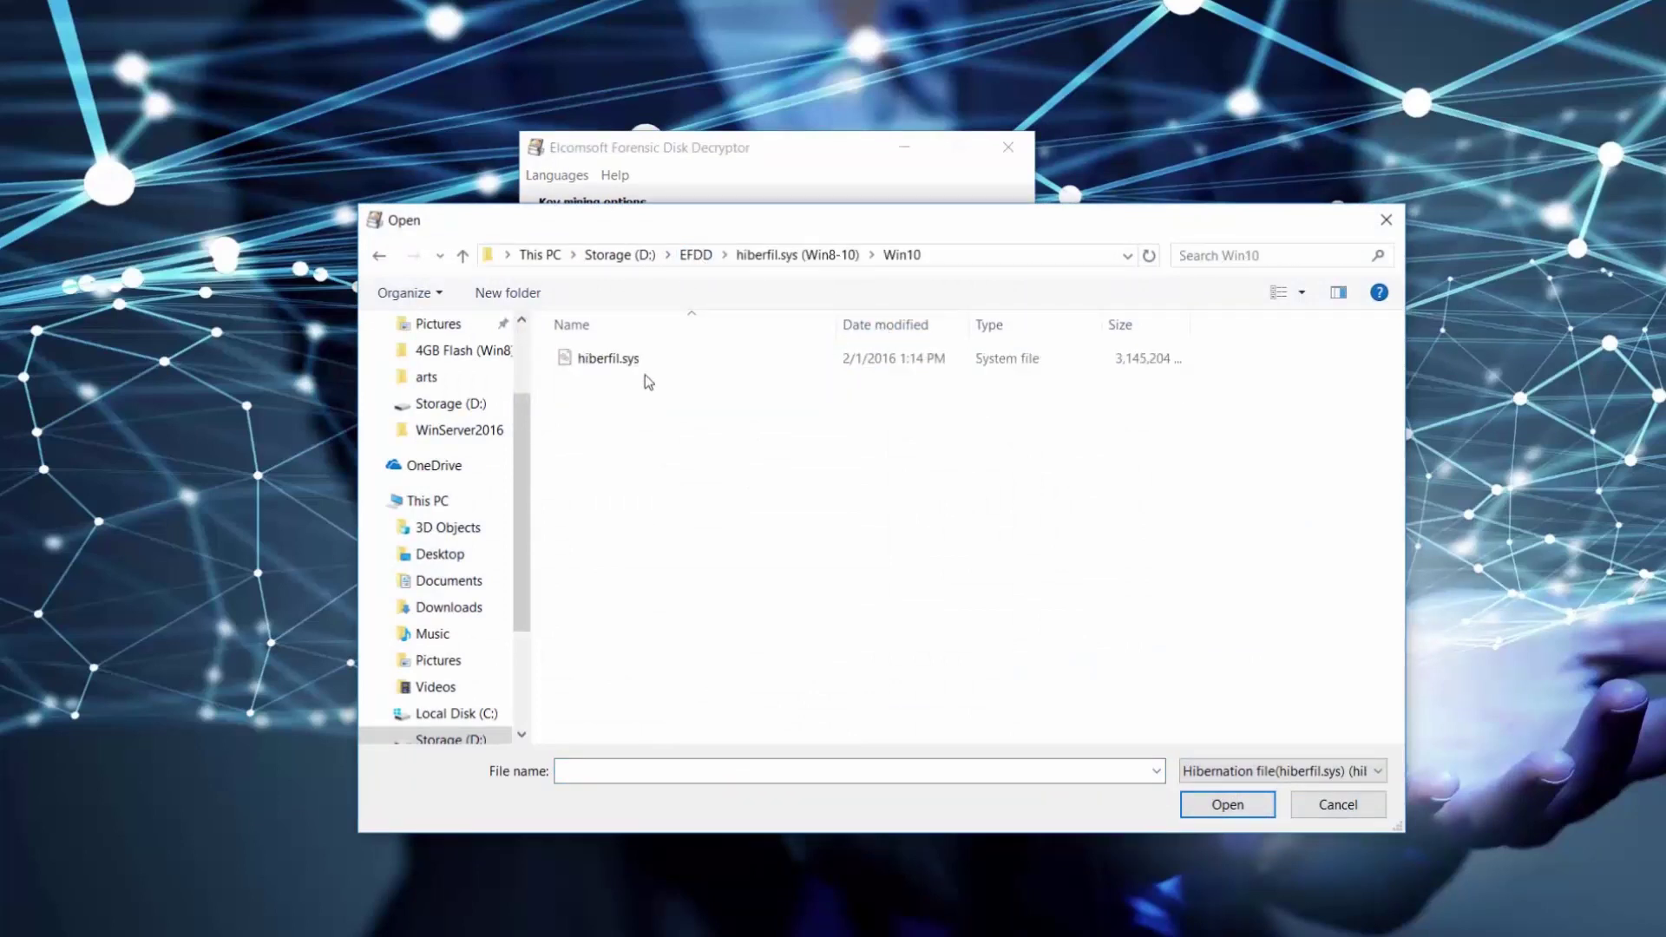
click(646, 357)
click(1198, 805)
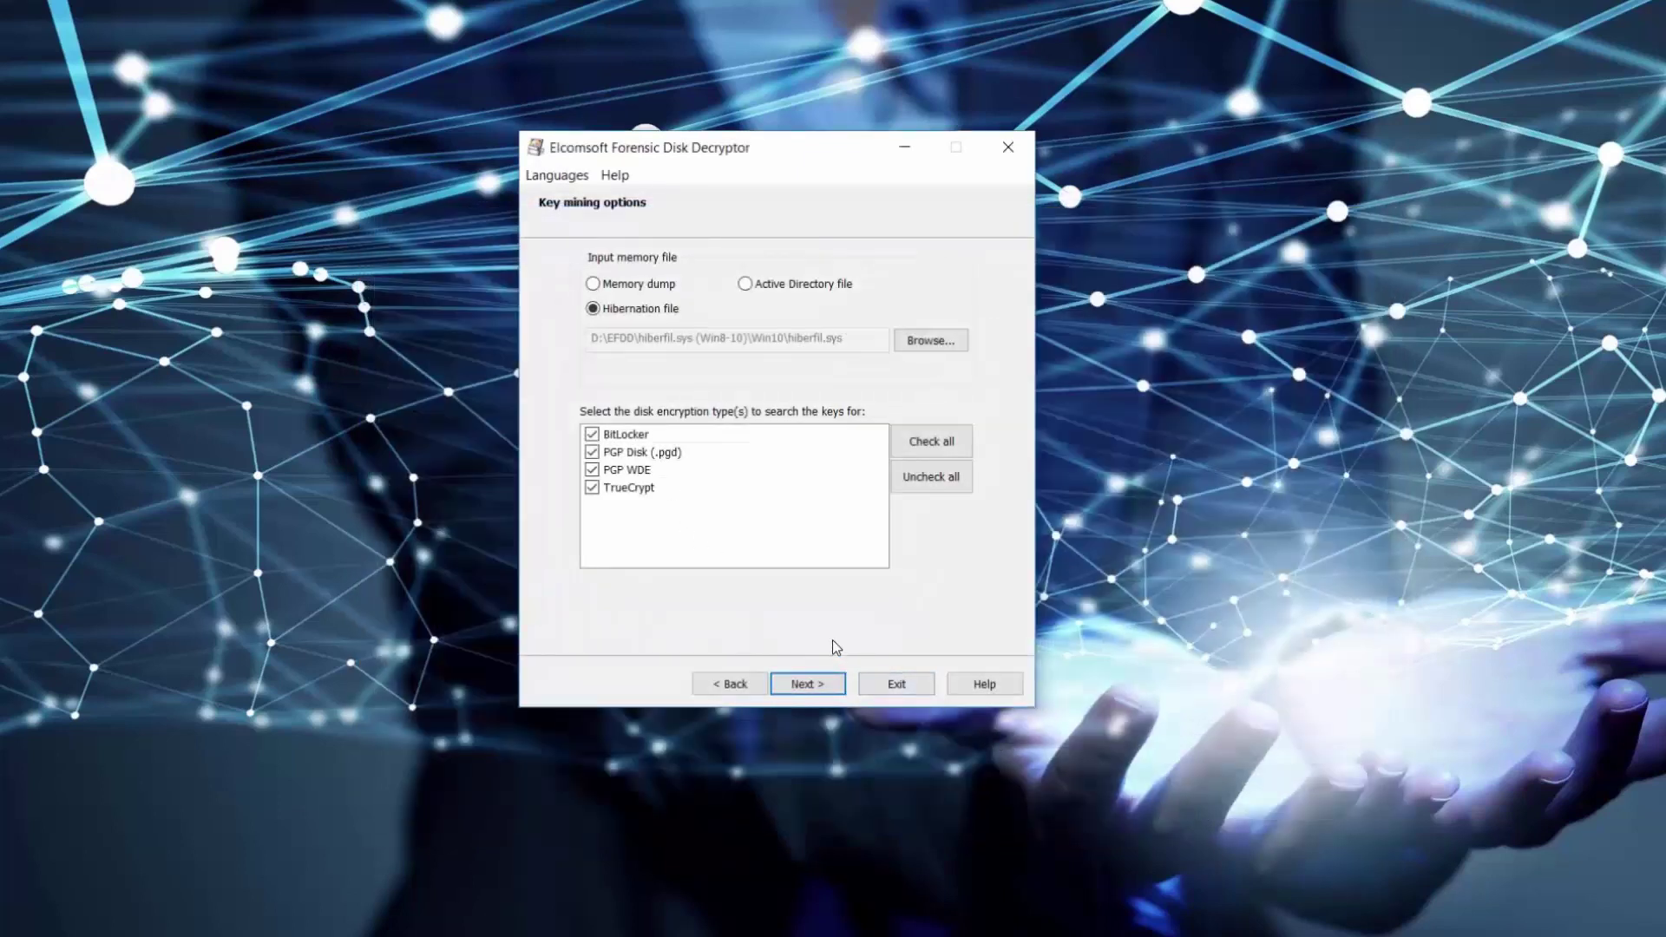
Step: Mine hiberfil.sys for keys, yielding PGP, PGP WDE, TrueCrypt and BitLocker master keys
click(820, 685)
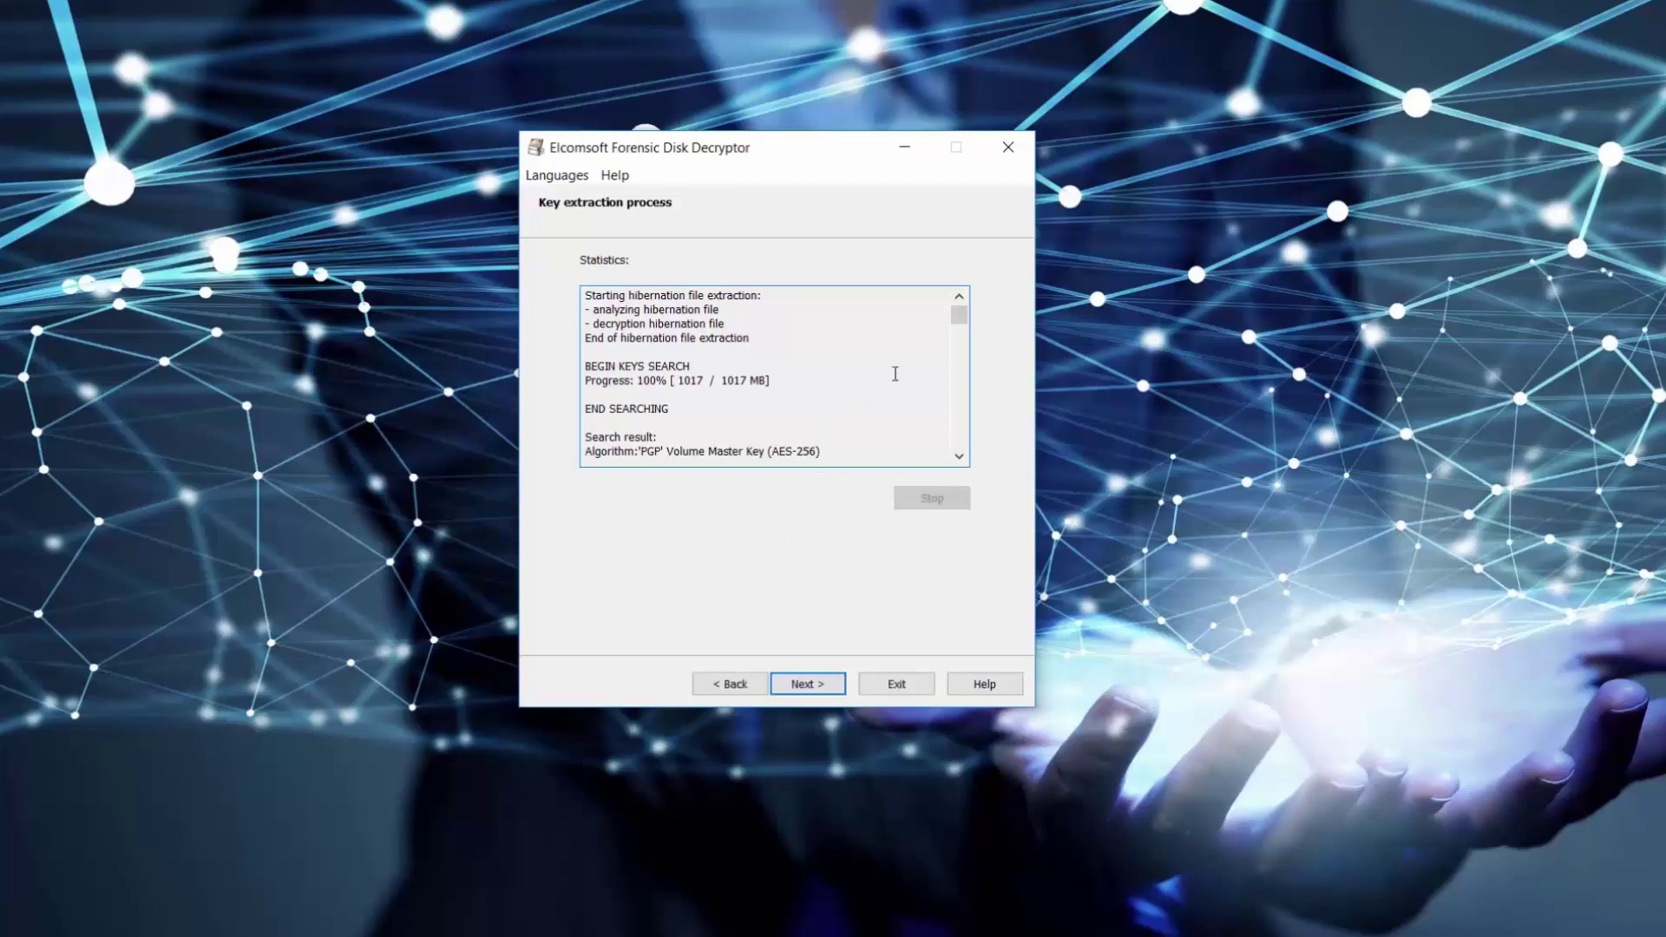
scroll(897, 365, down, 6)
scroll(895, 373, down, 5)
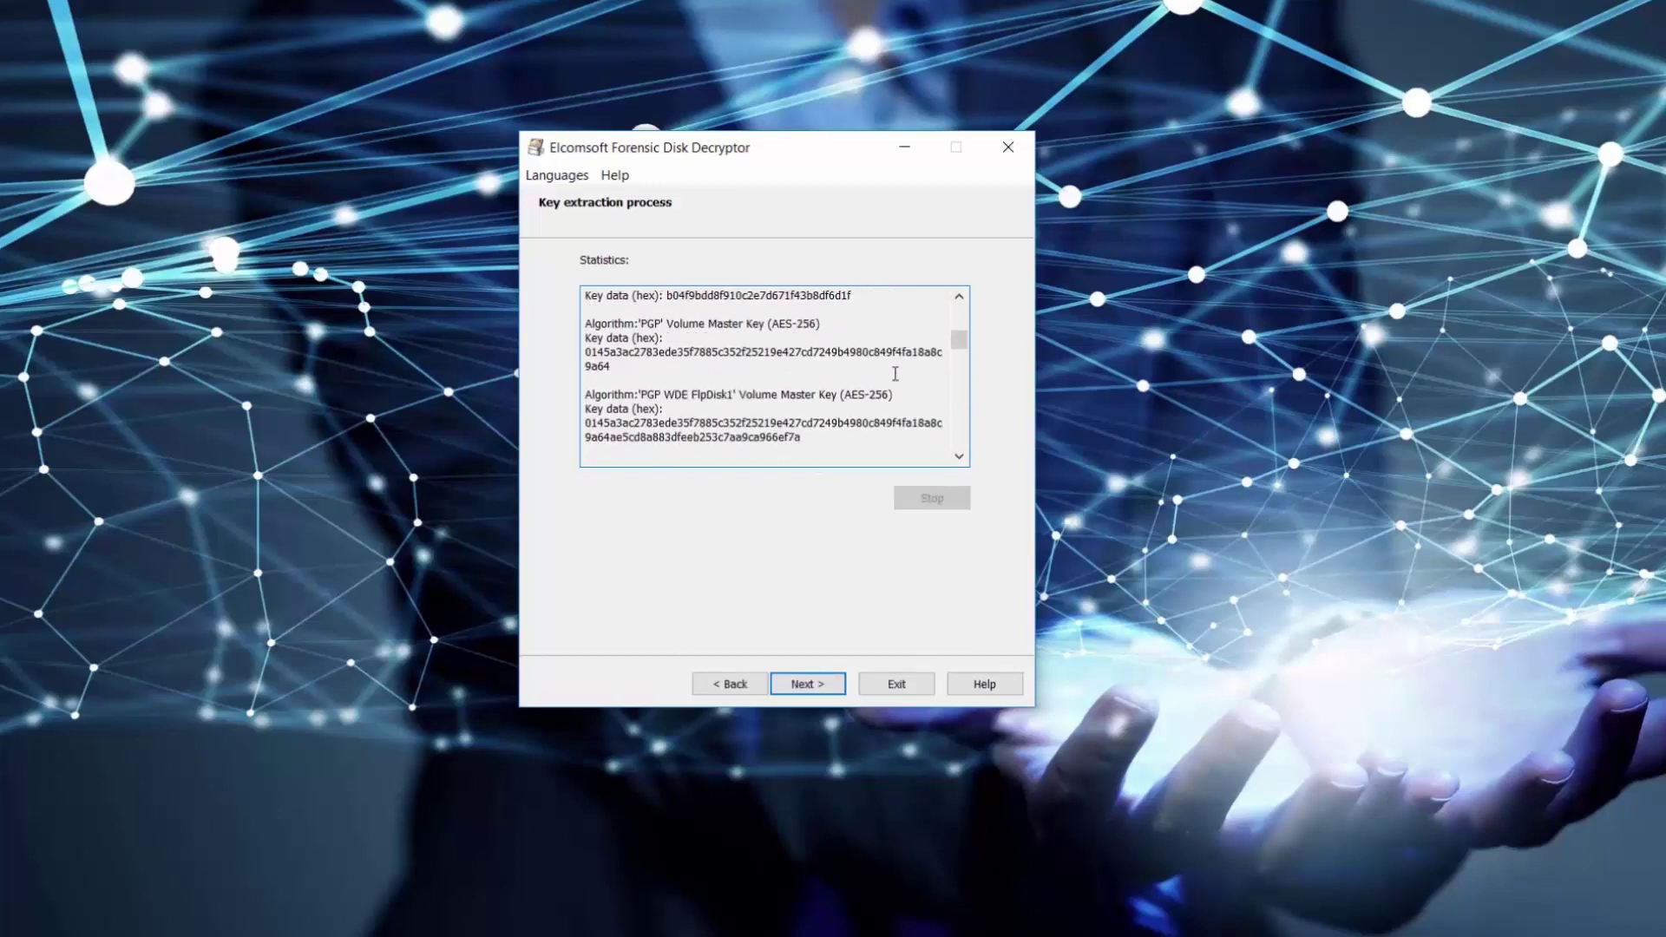
scroll(895, 374, down, 5)
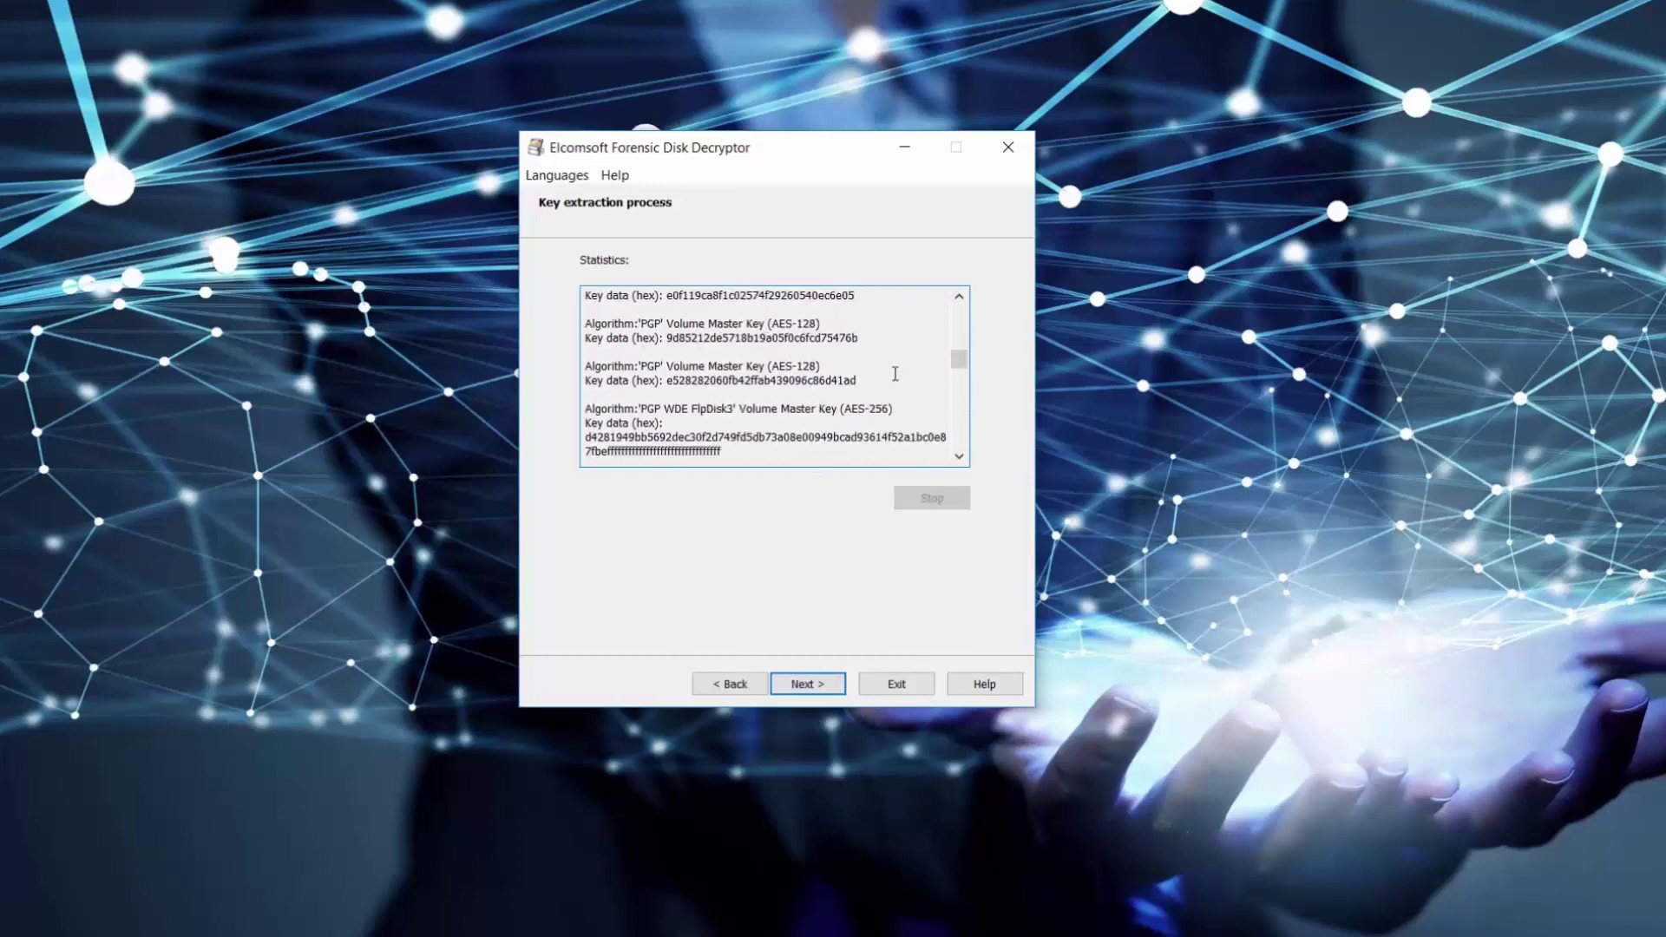
scroll(895, 373, down, 5)
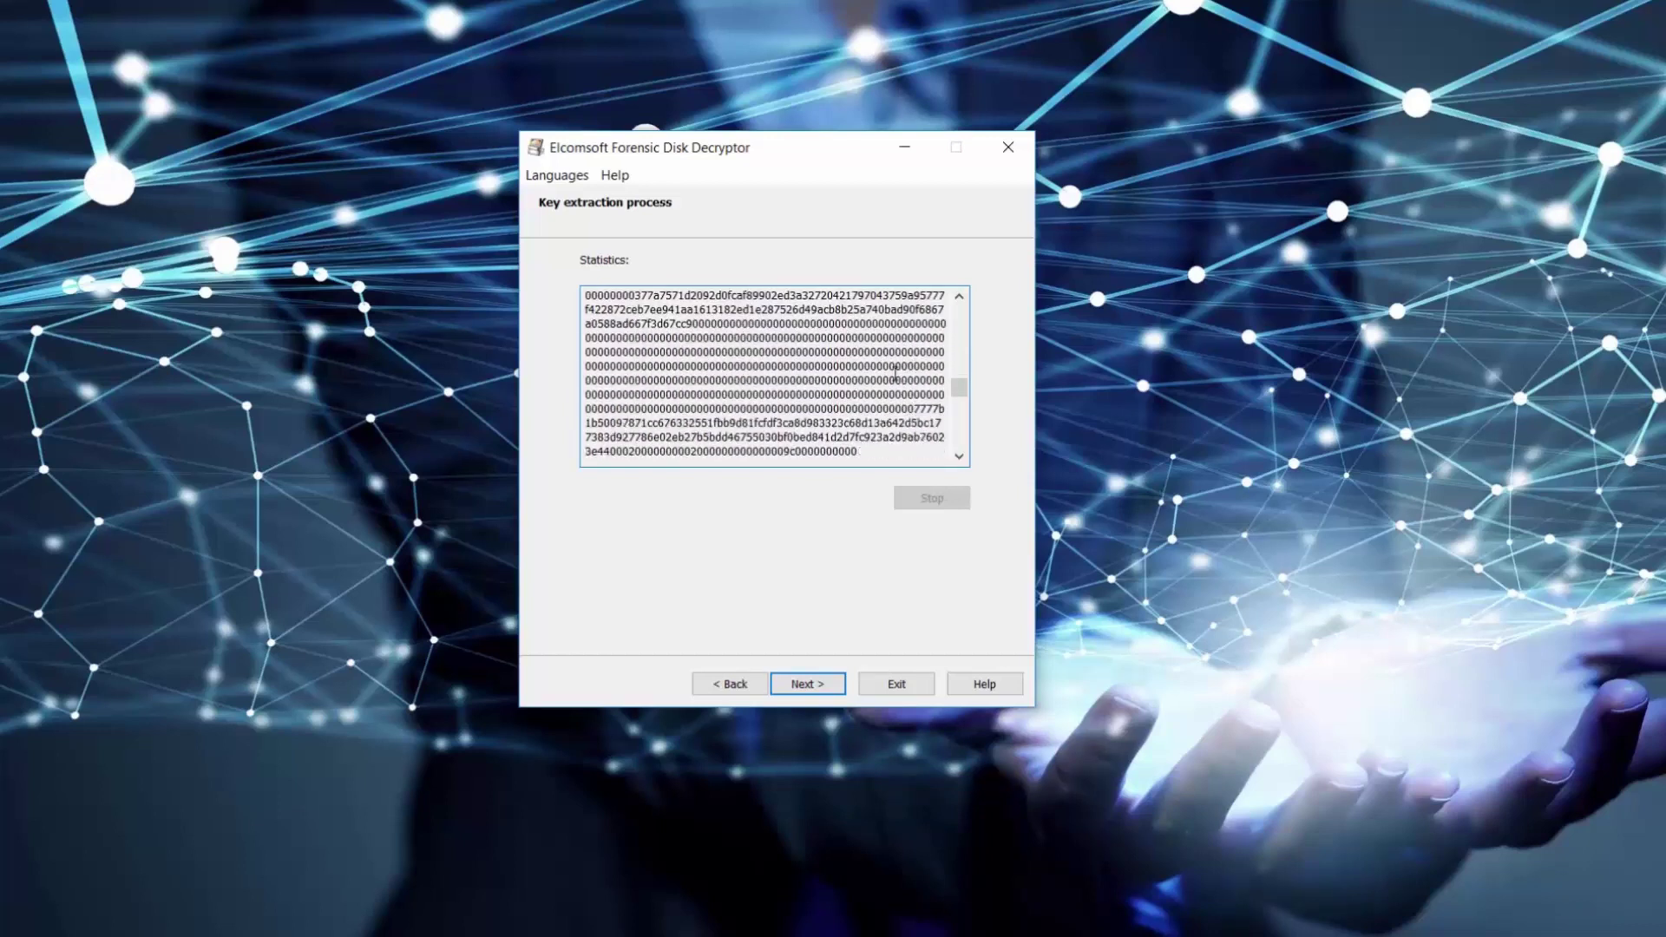
scroll(896, 373, down, 5)
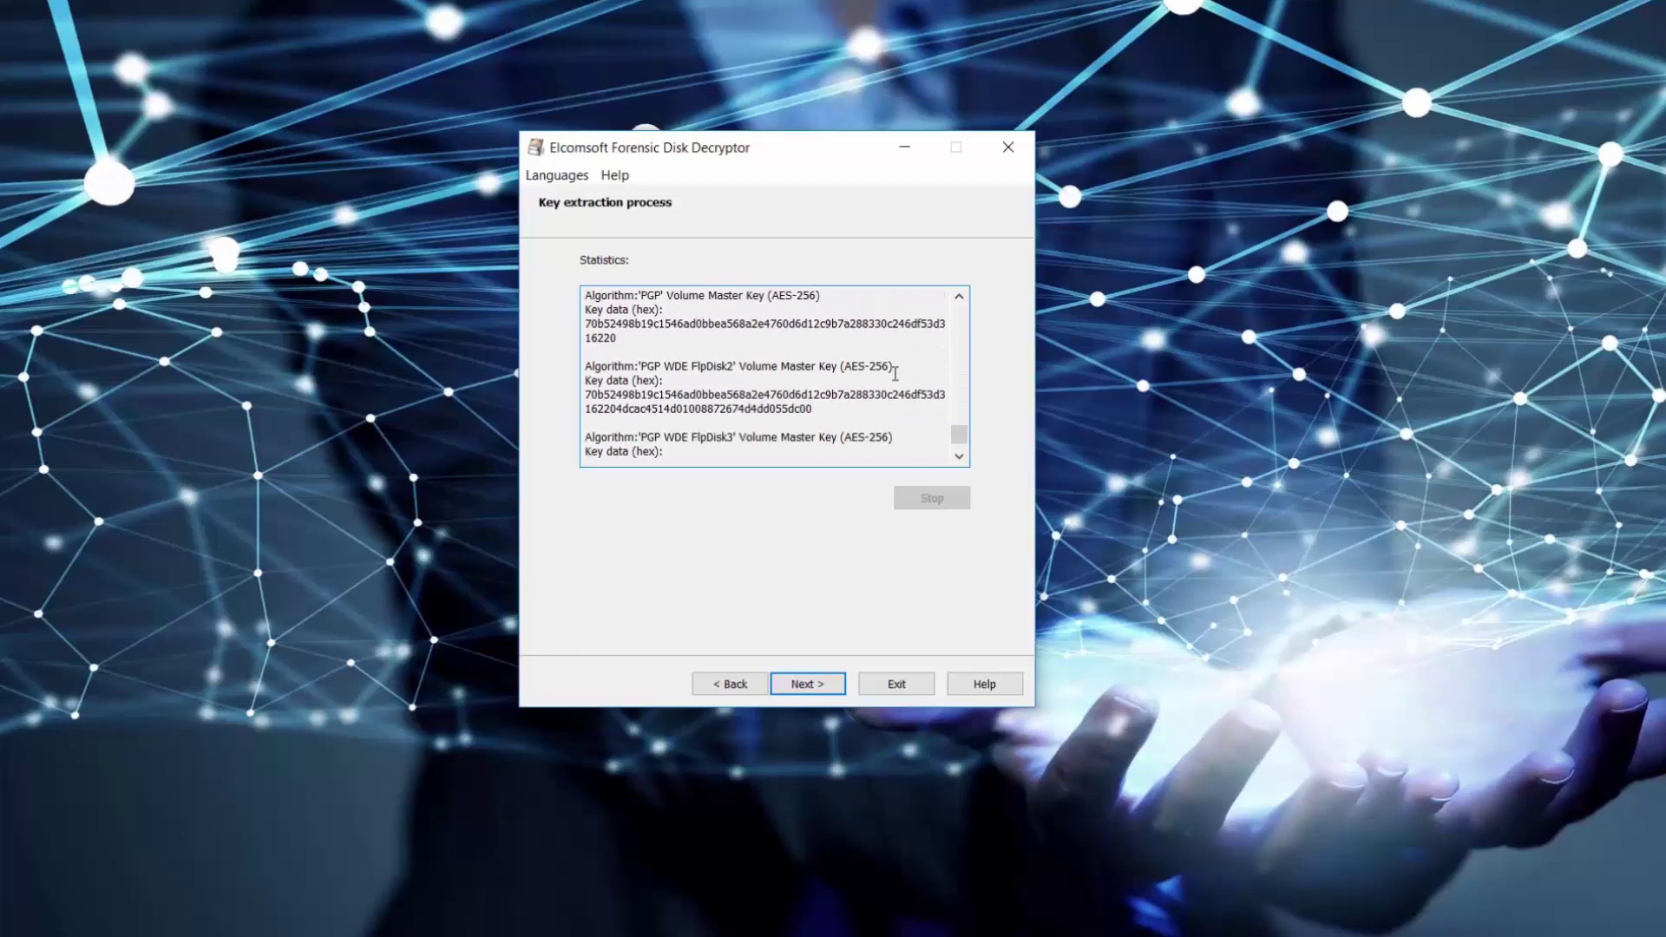
scroll(895, 374, down, 2)
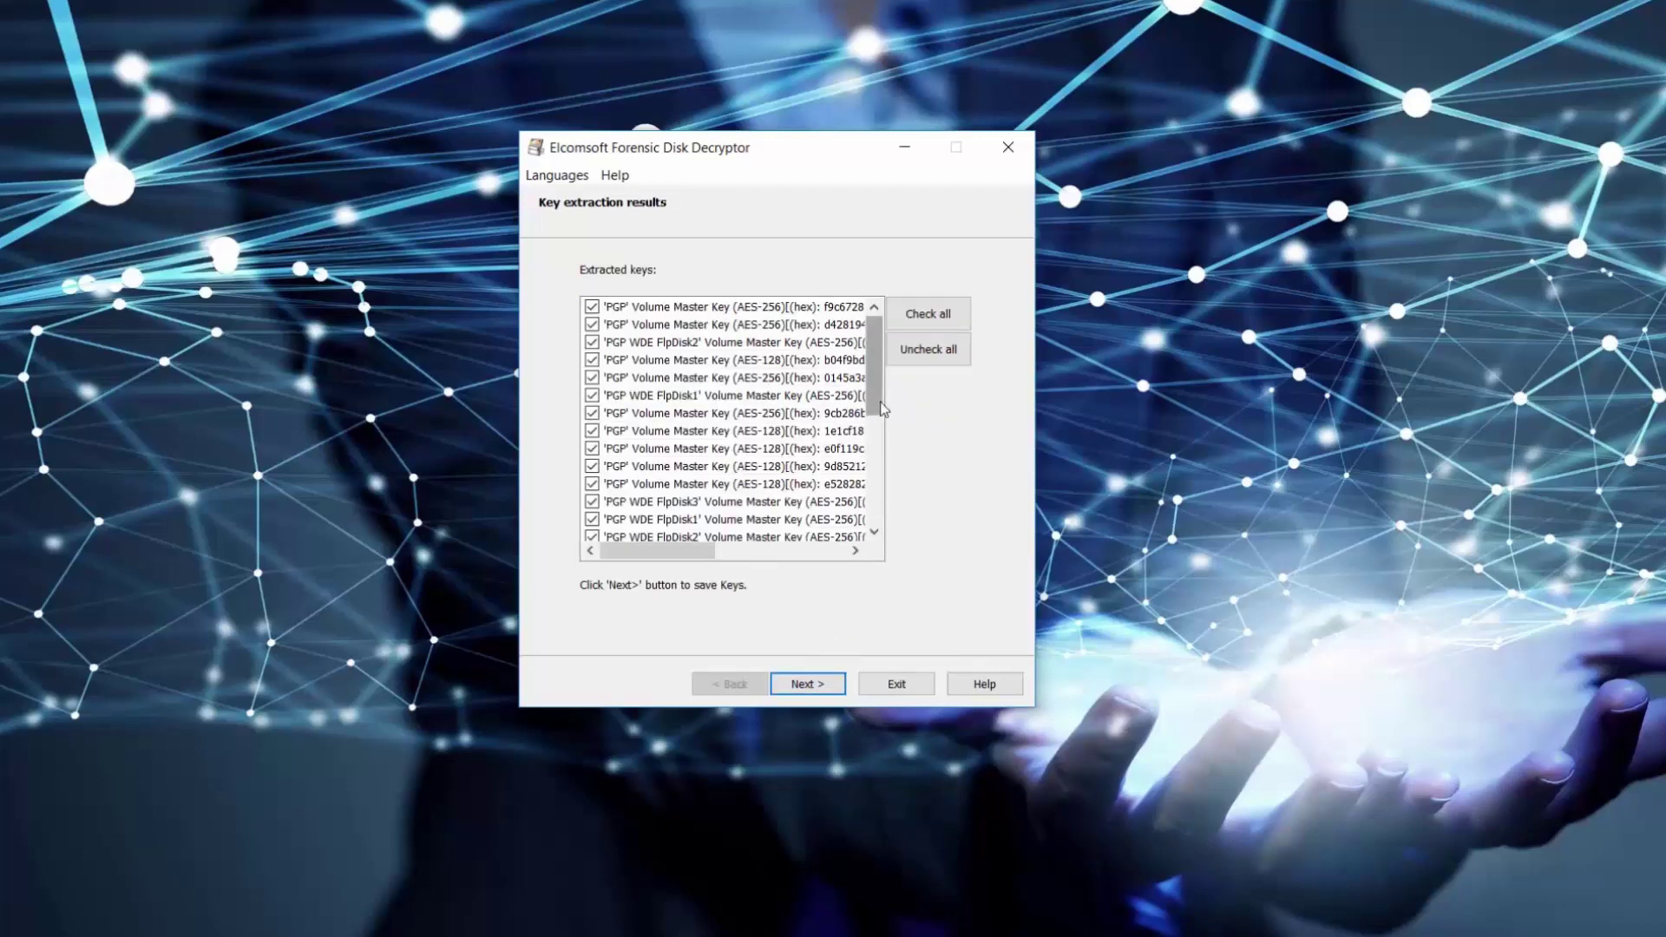
drag(883, 411, 885, 542)
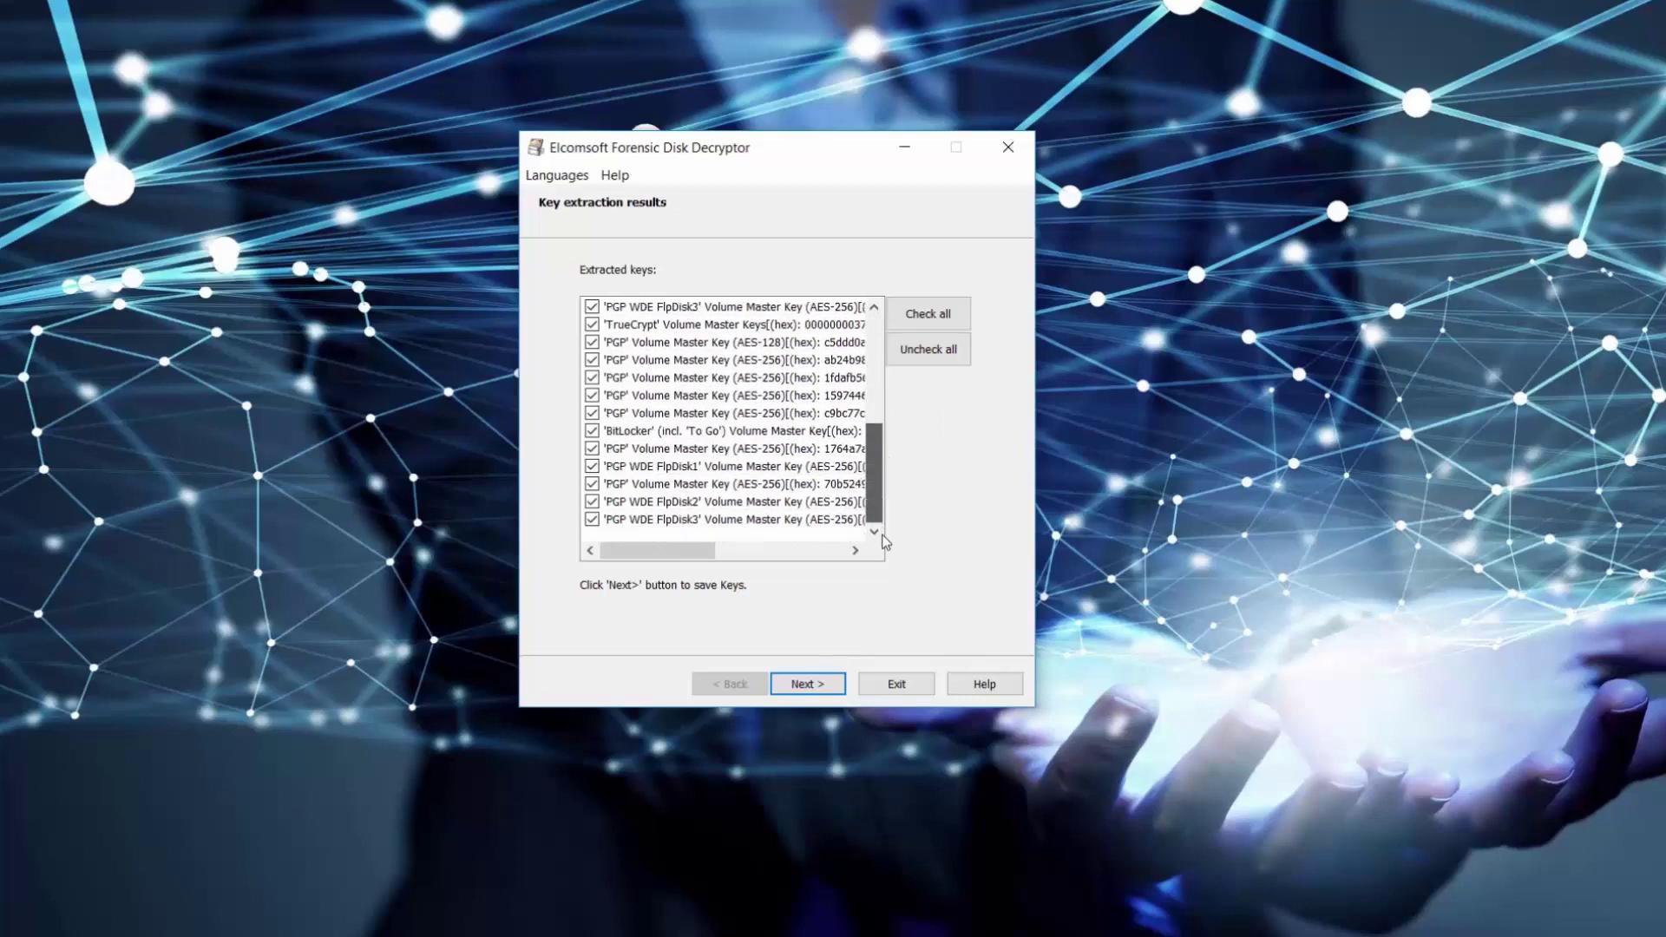
Step: Save the extracted keys as hibf.evk in the Win10 folder
click(807, 685)
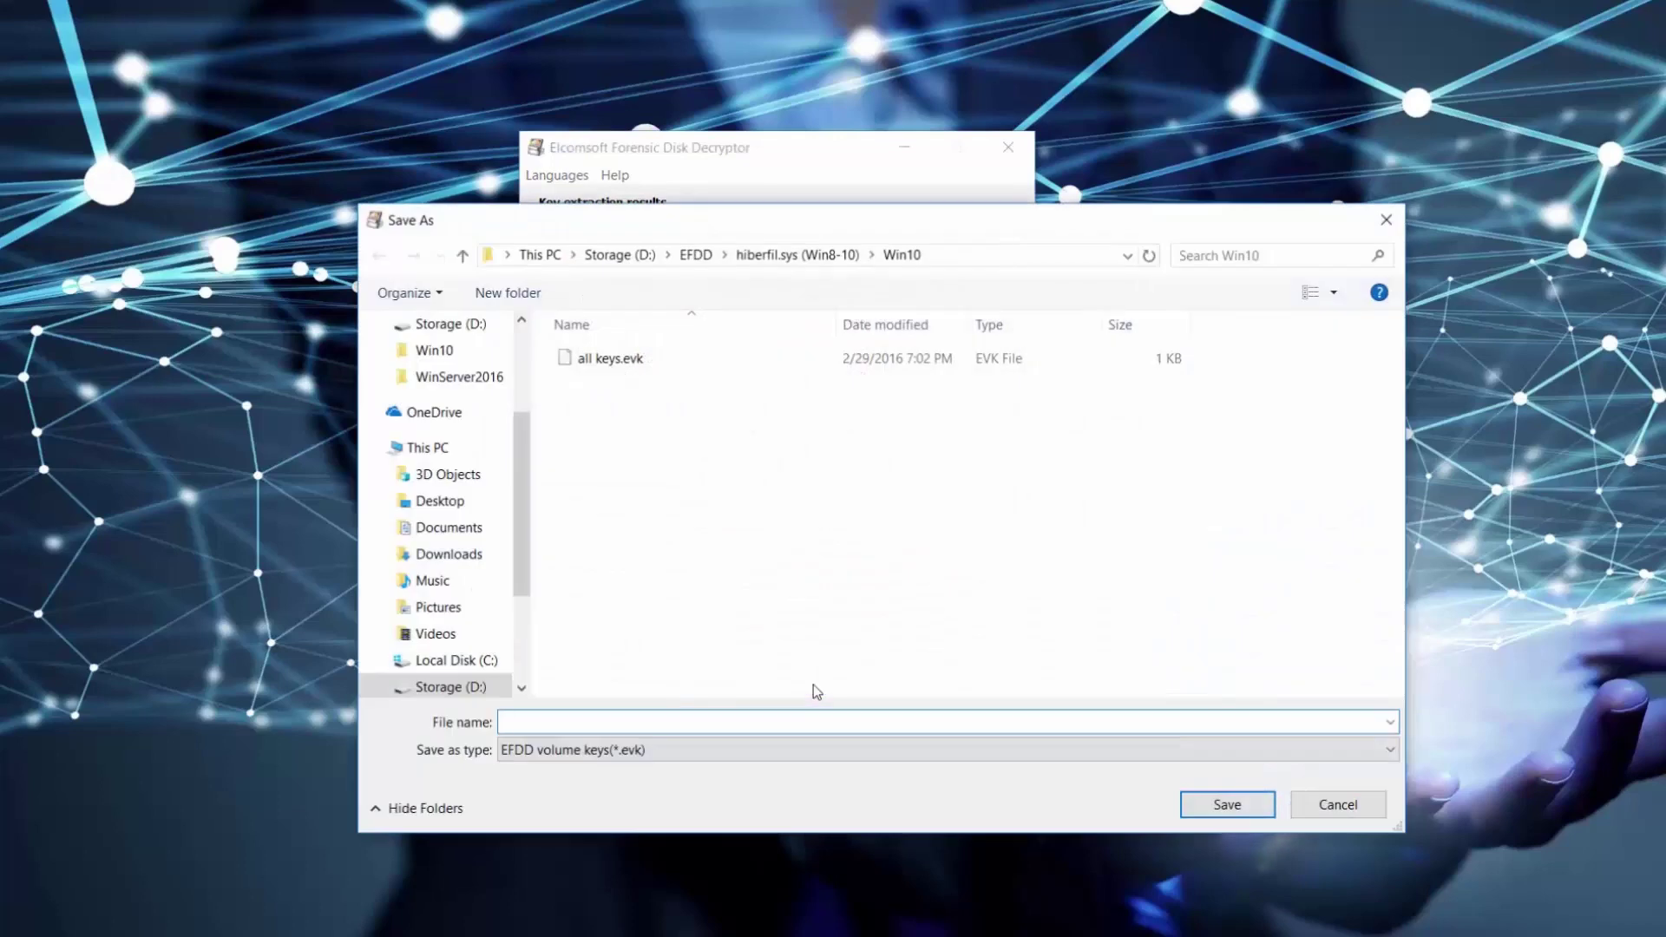
text(hibf)
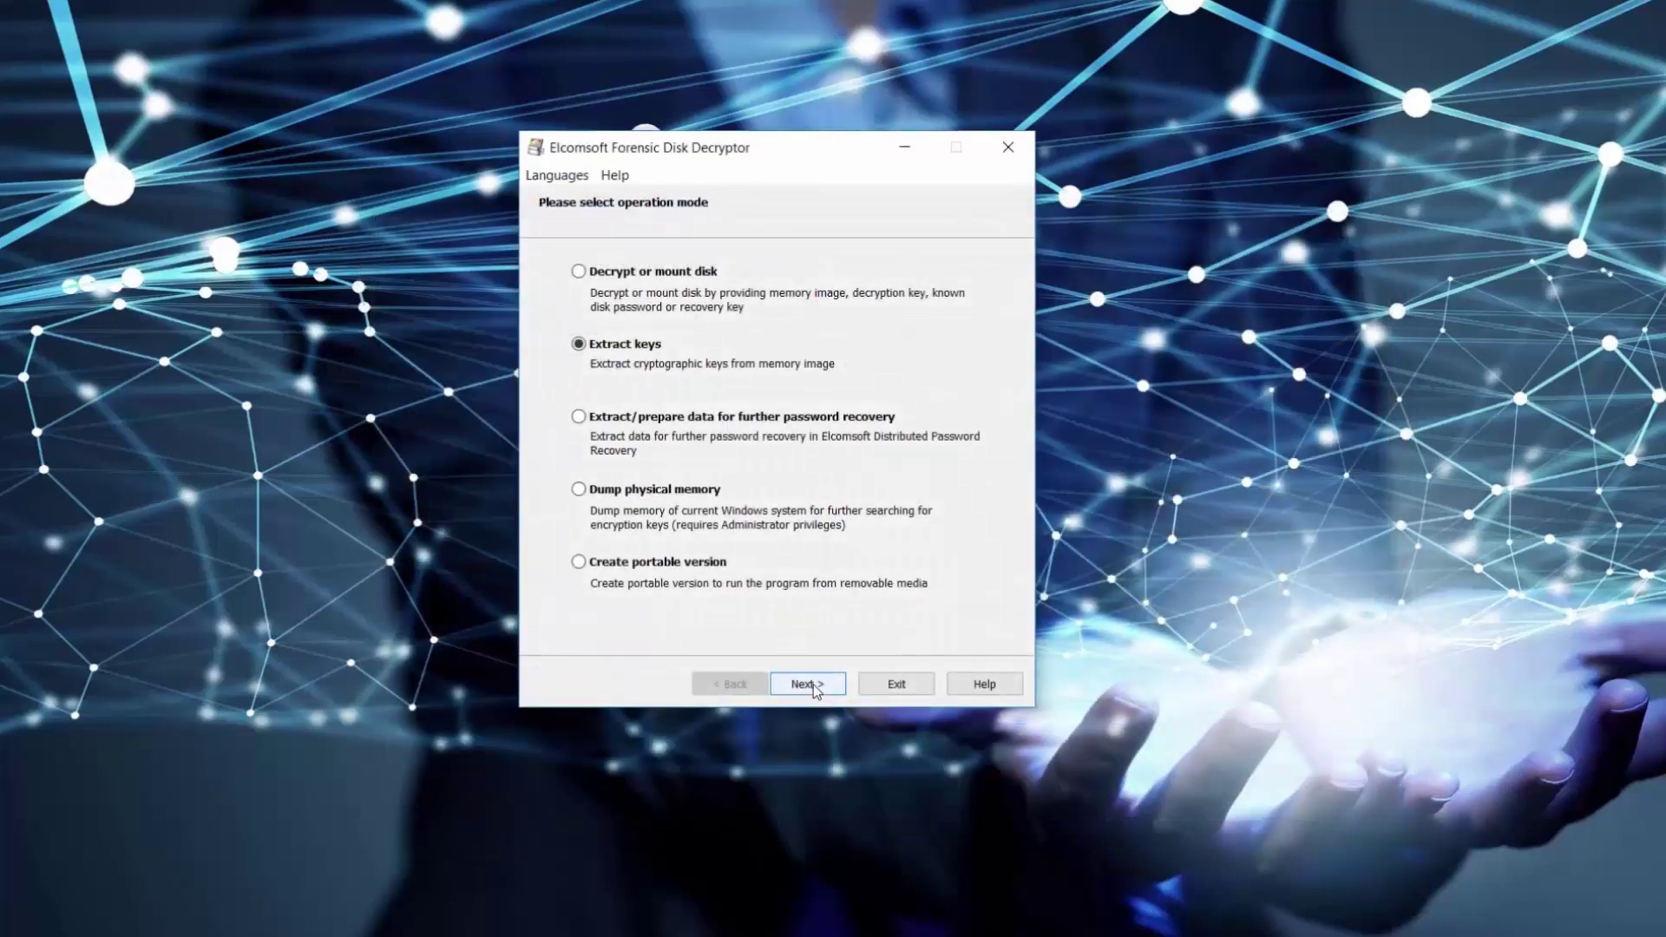
Step: Set the encrypted container Serpent_RIPEMD160.tc as the data source for decryption
click(621, 274)
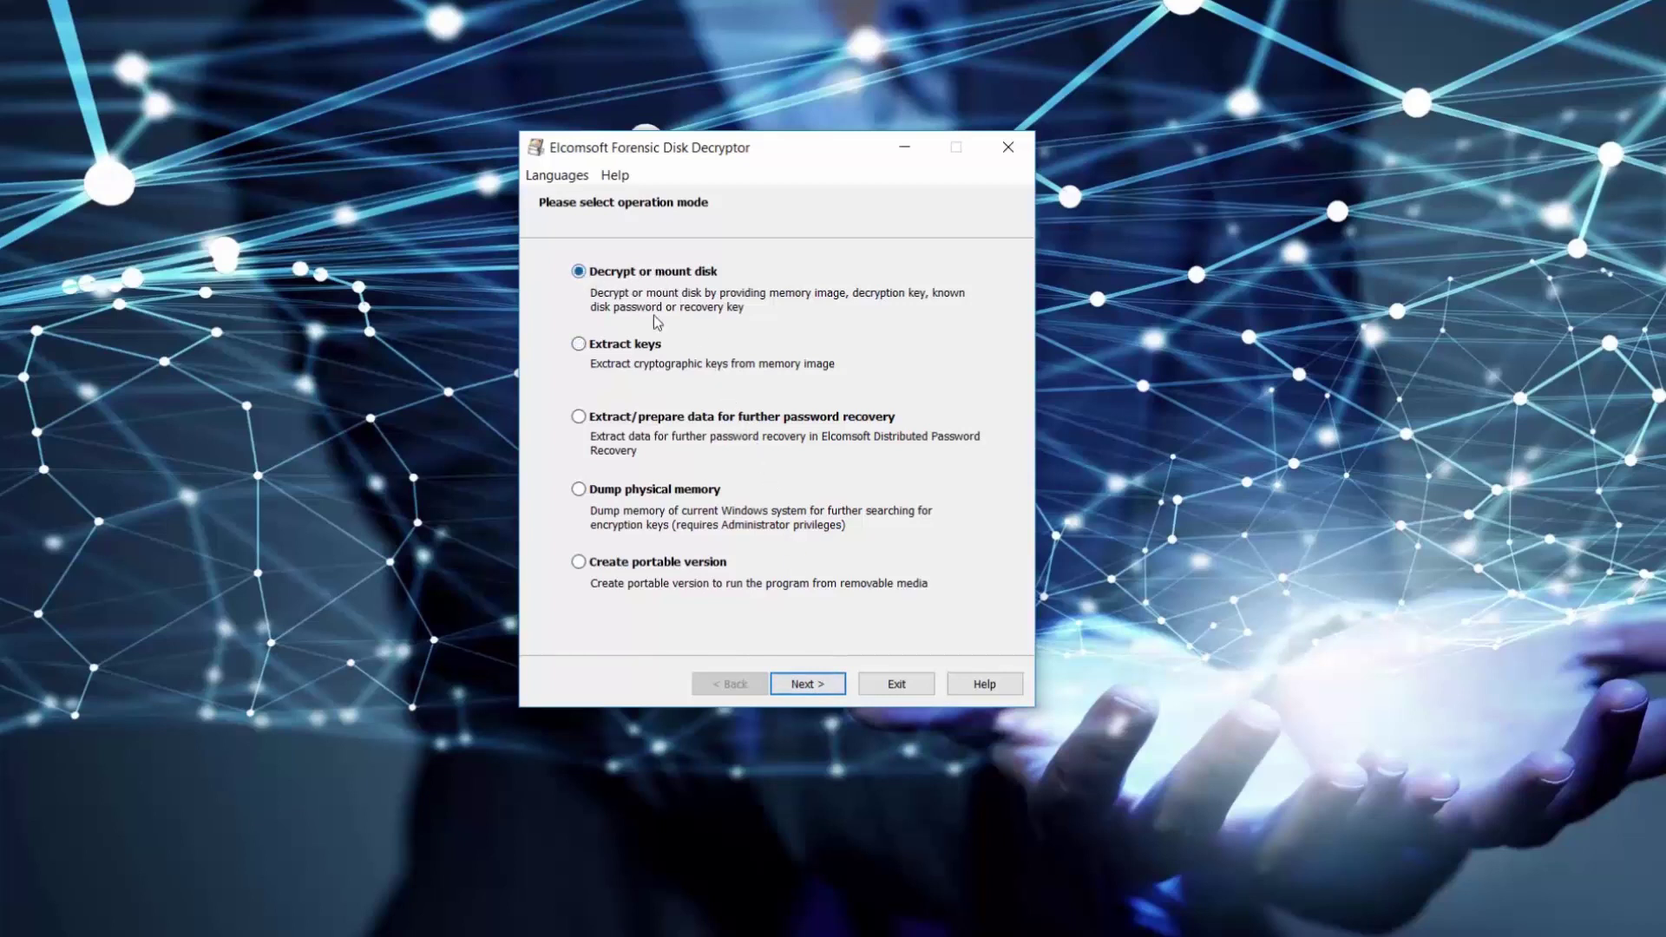
click(825, 683)
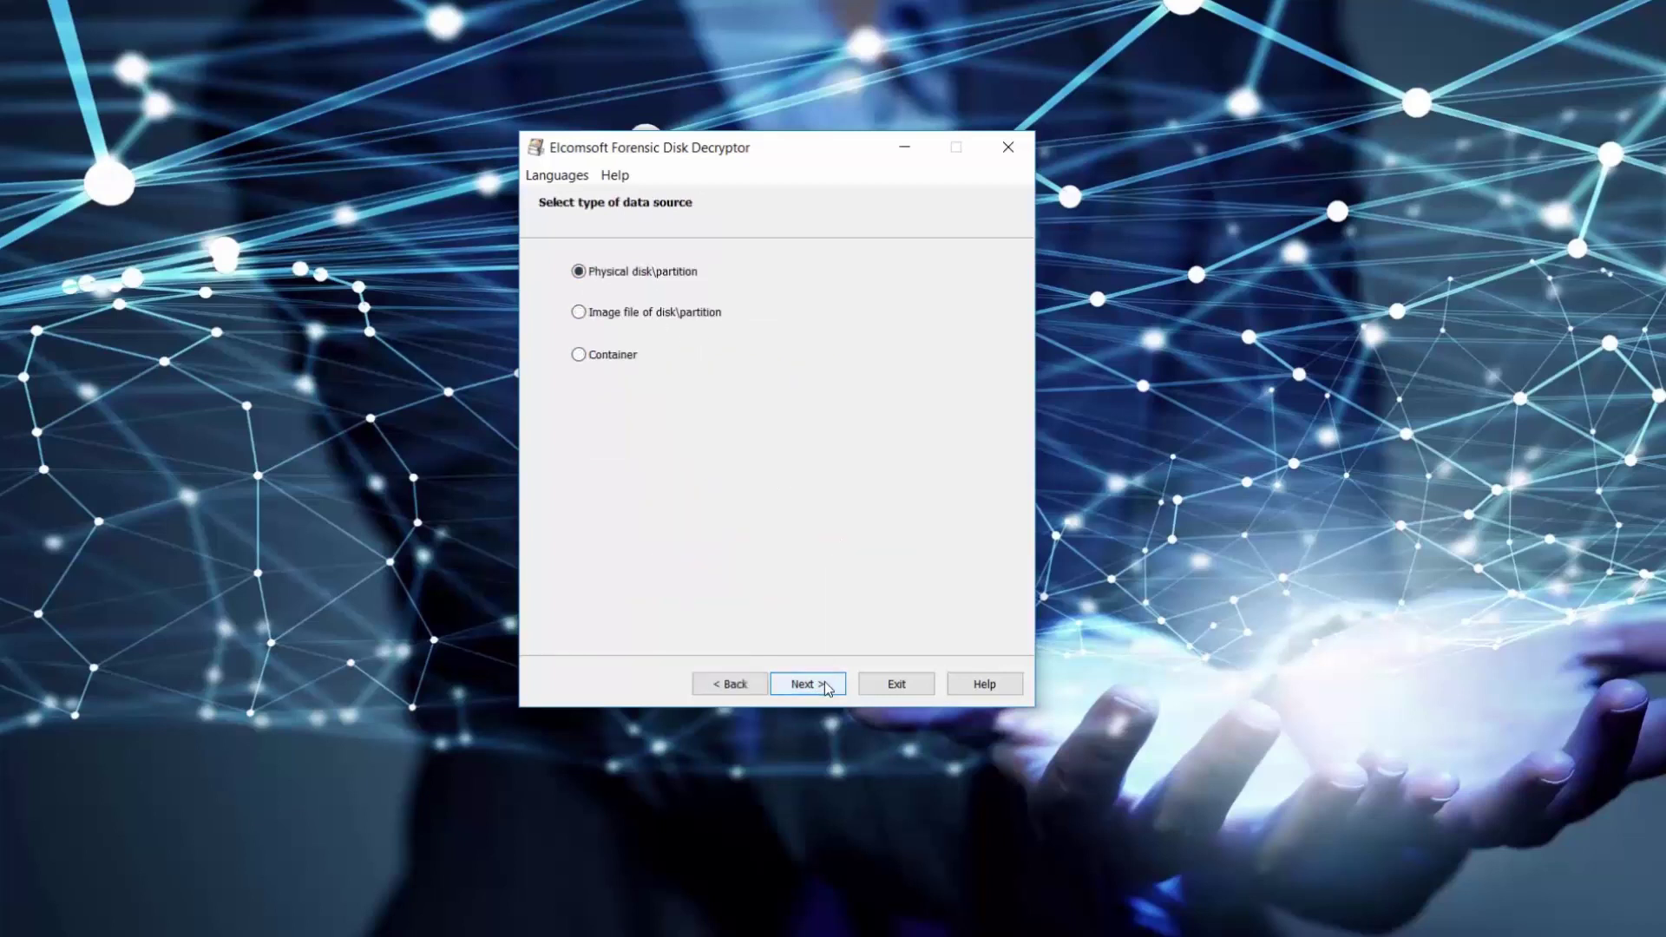
click(676, 315)
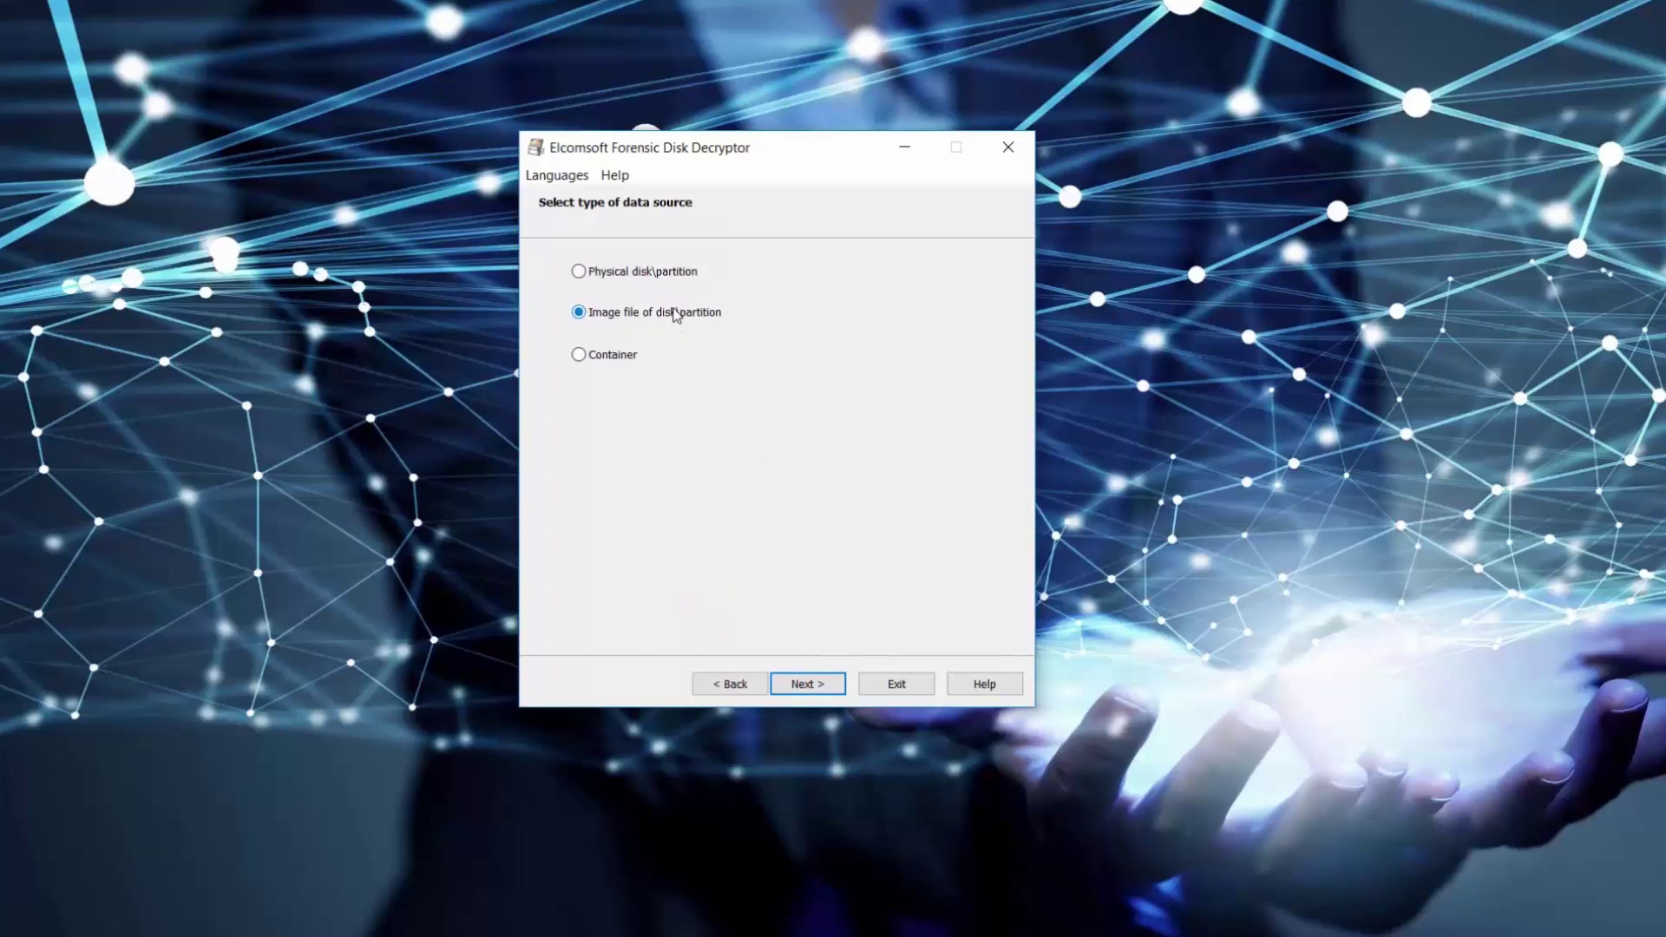
click(638, 368)
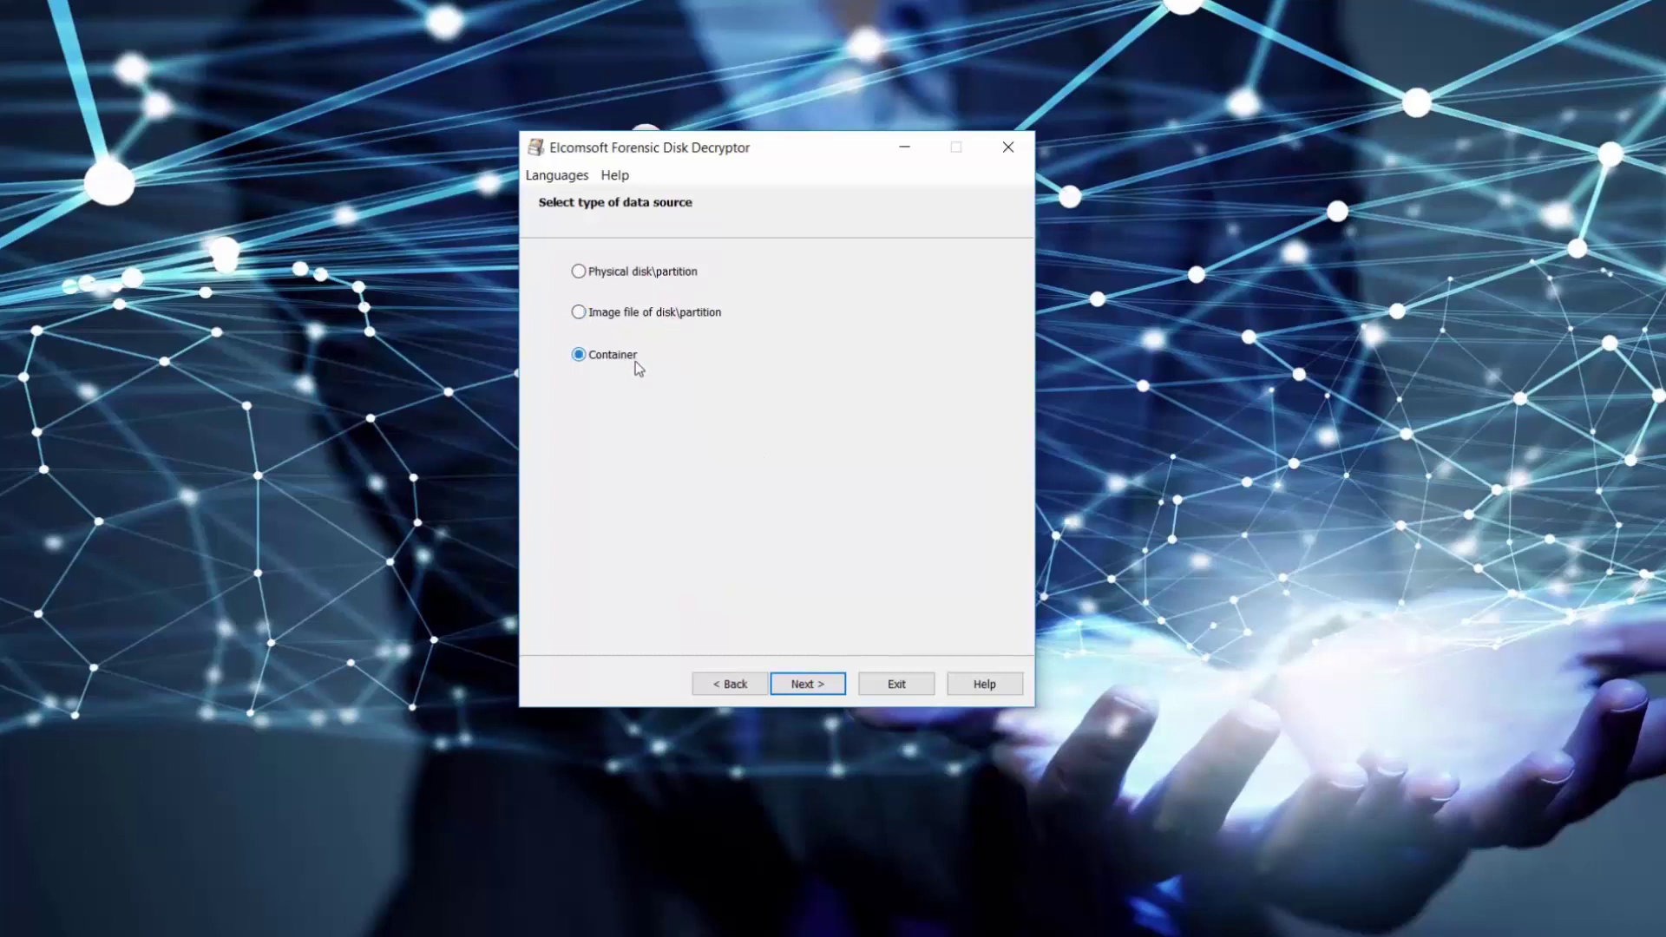
click(812, 685)
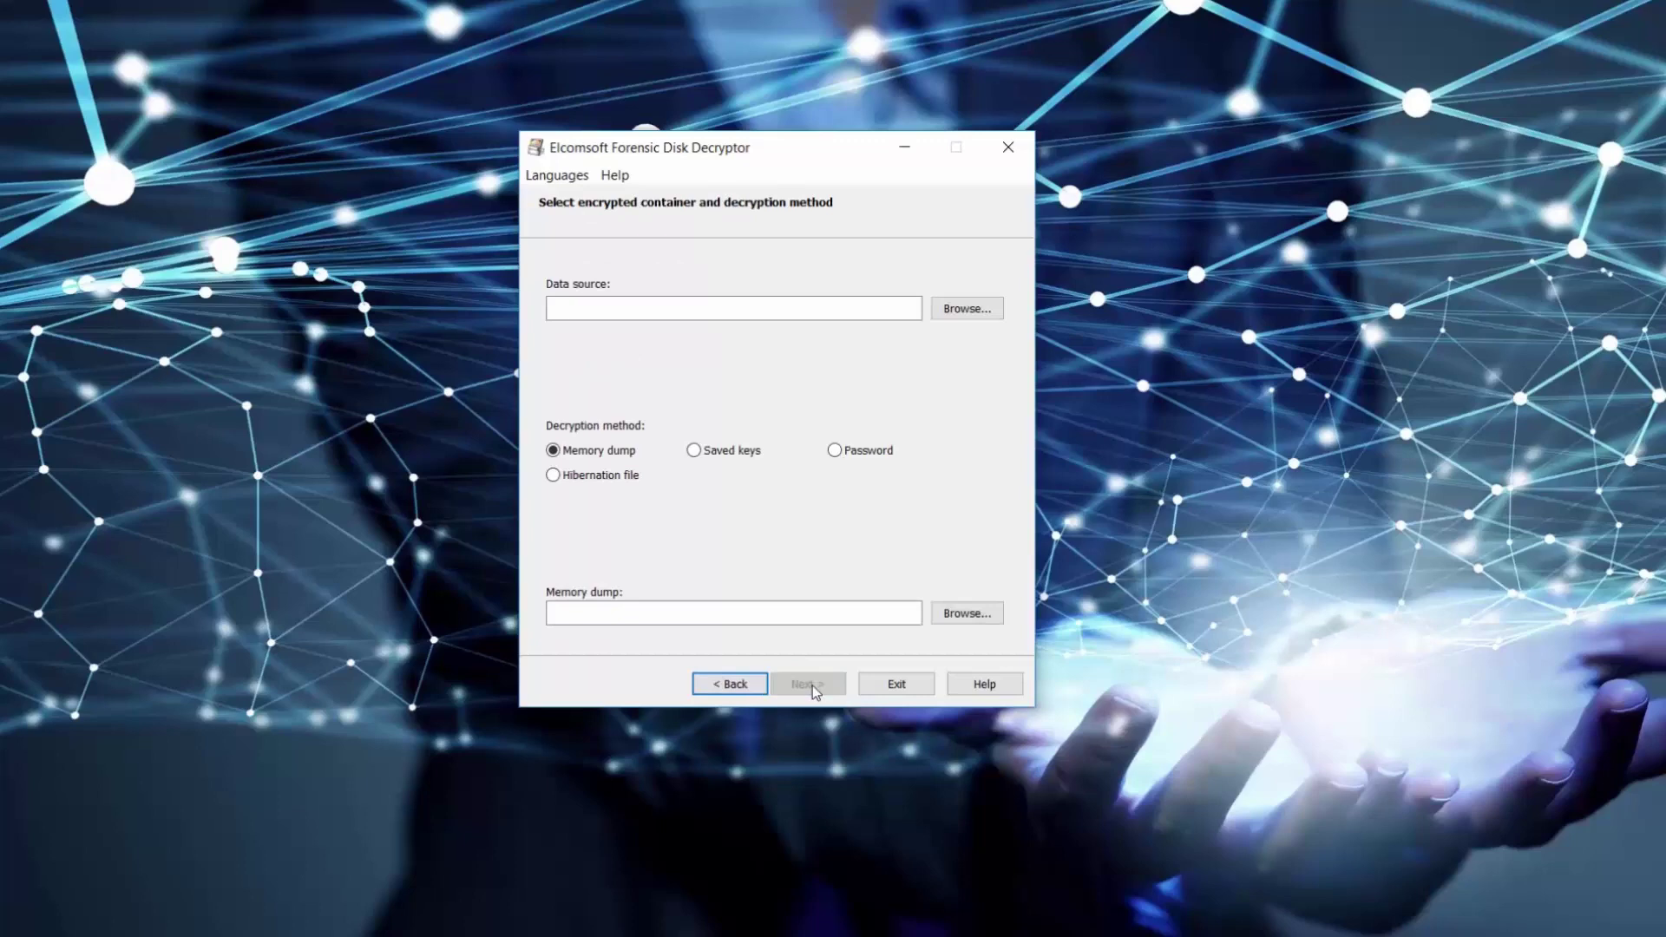
click(942, 313)
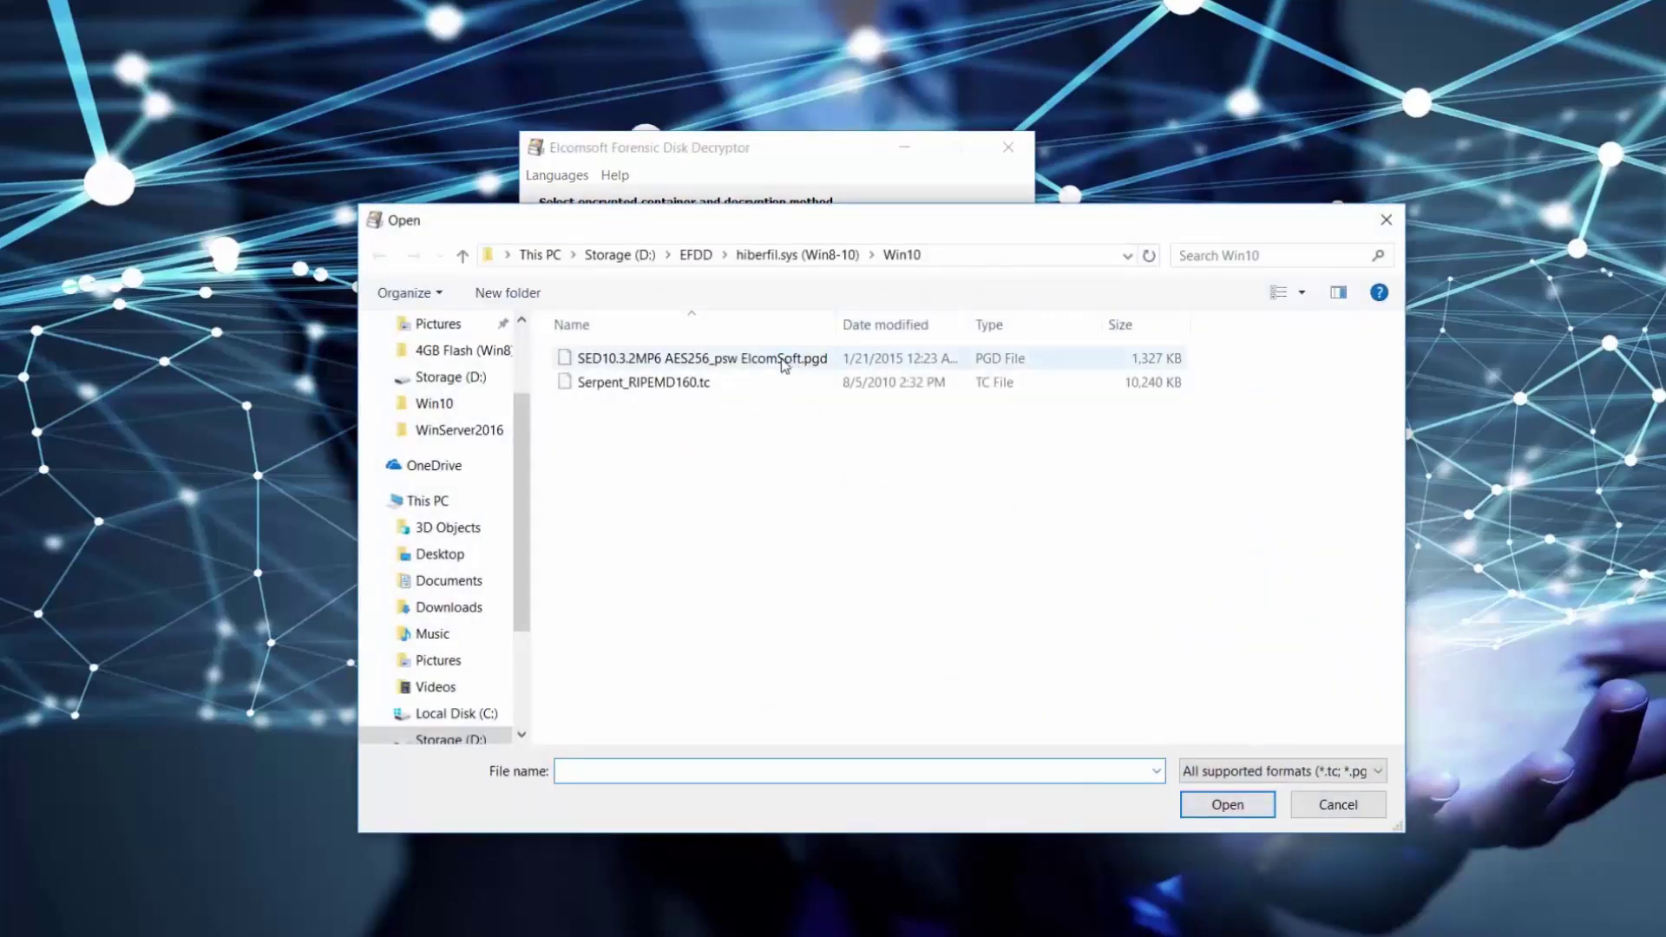
click(692, 383)
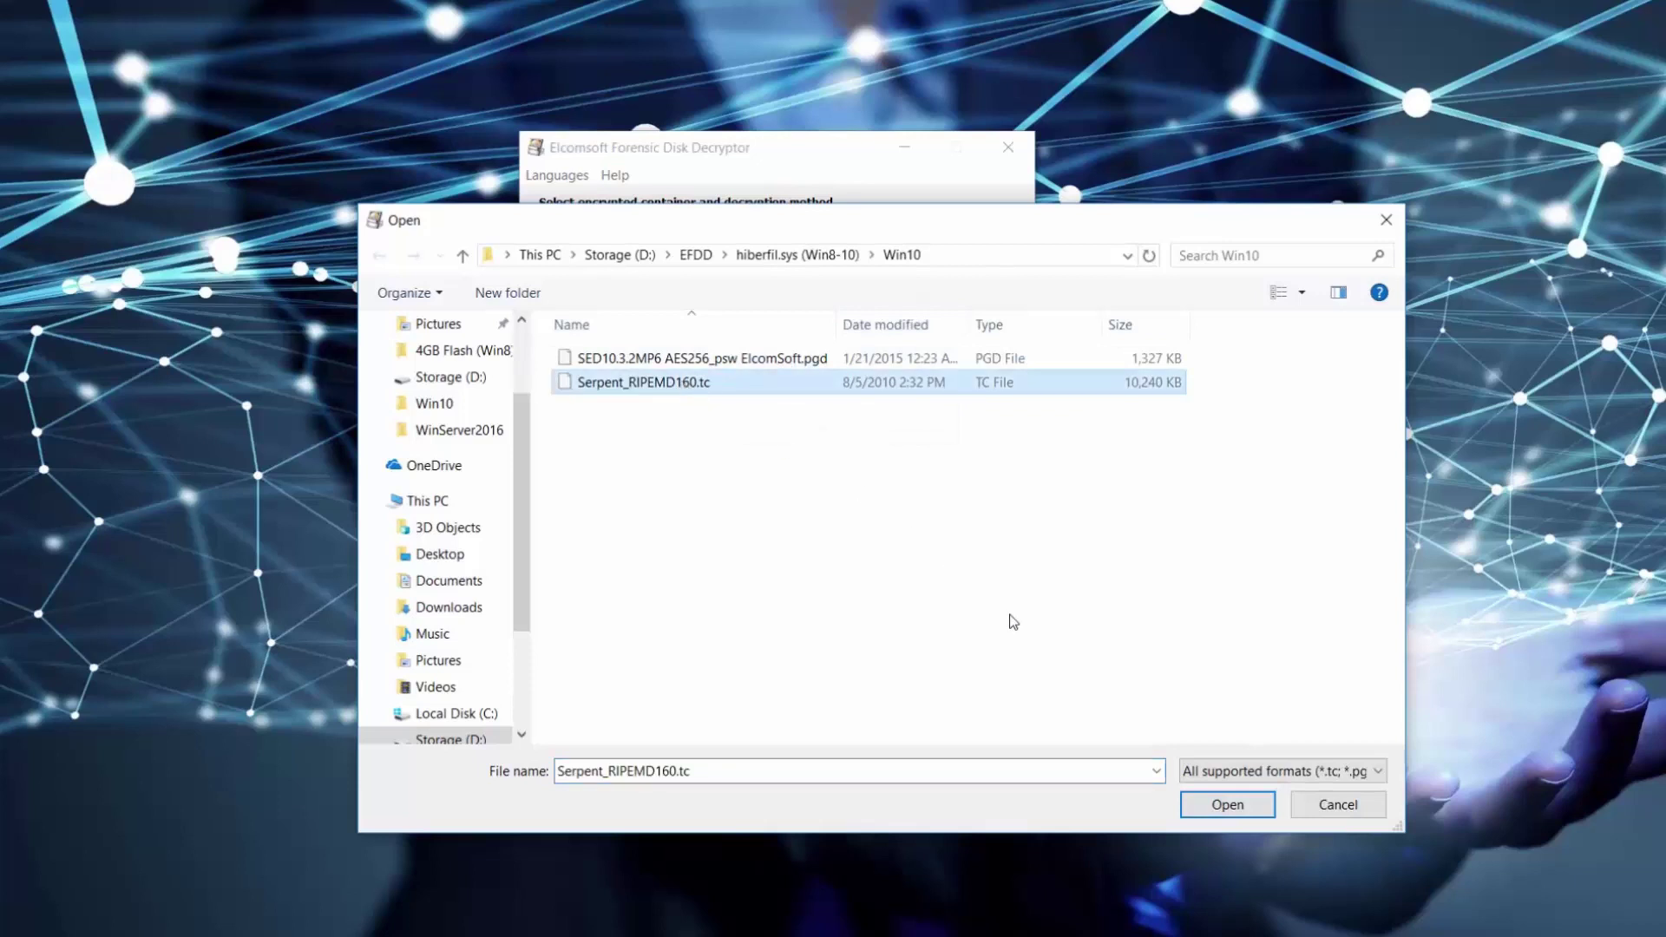
click(1214, 812)
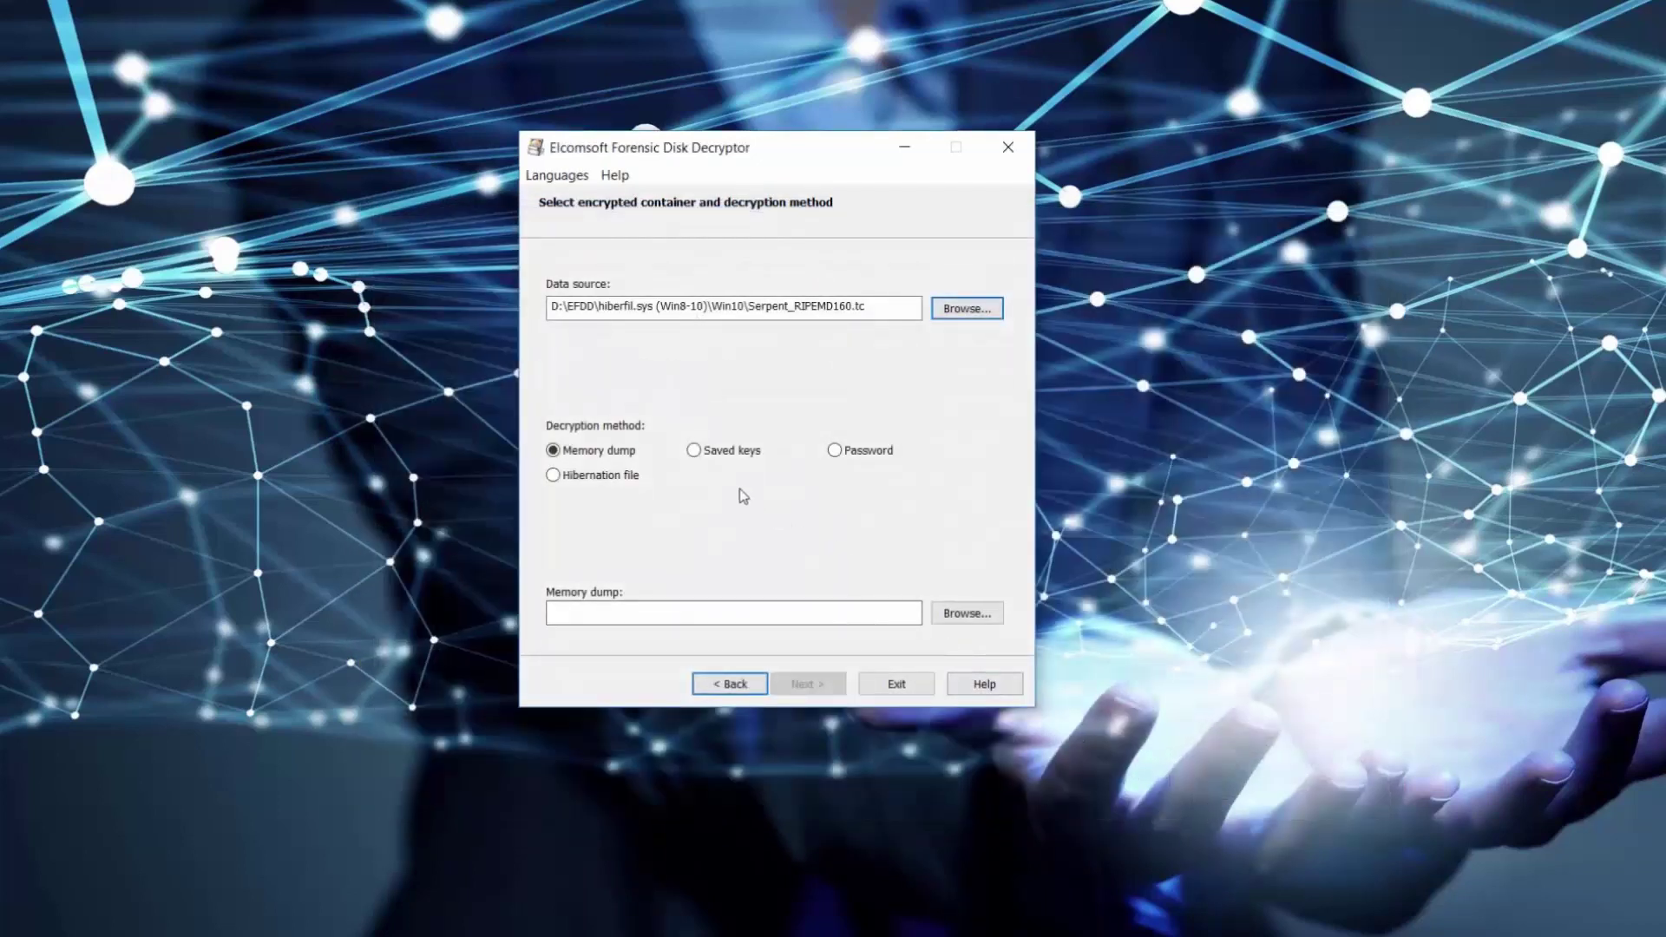
Step: Choose decryption with saved keys loaded from hibf.evk
click(693, 451)
click(958, 617)
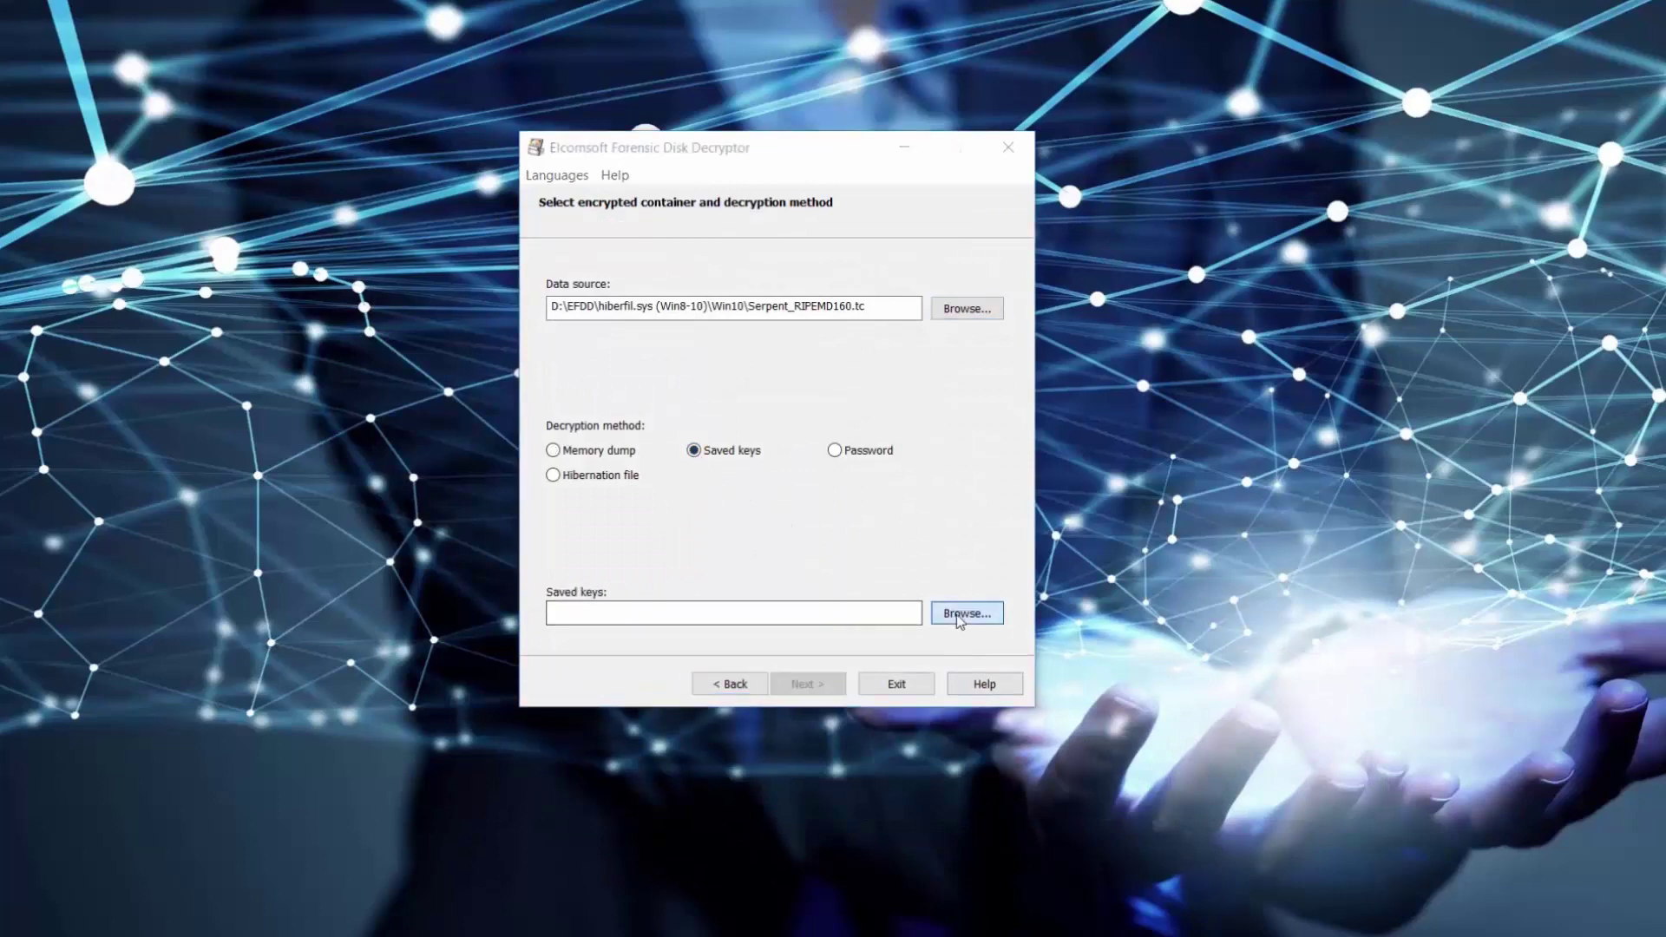
double_click(620, 387)
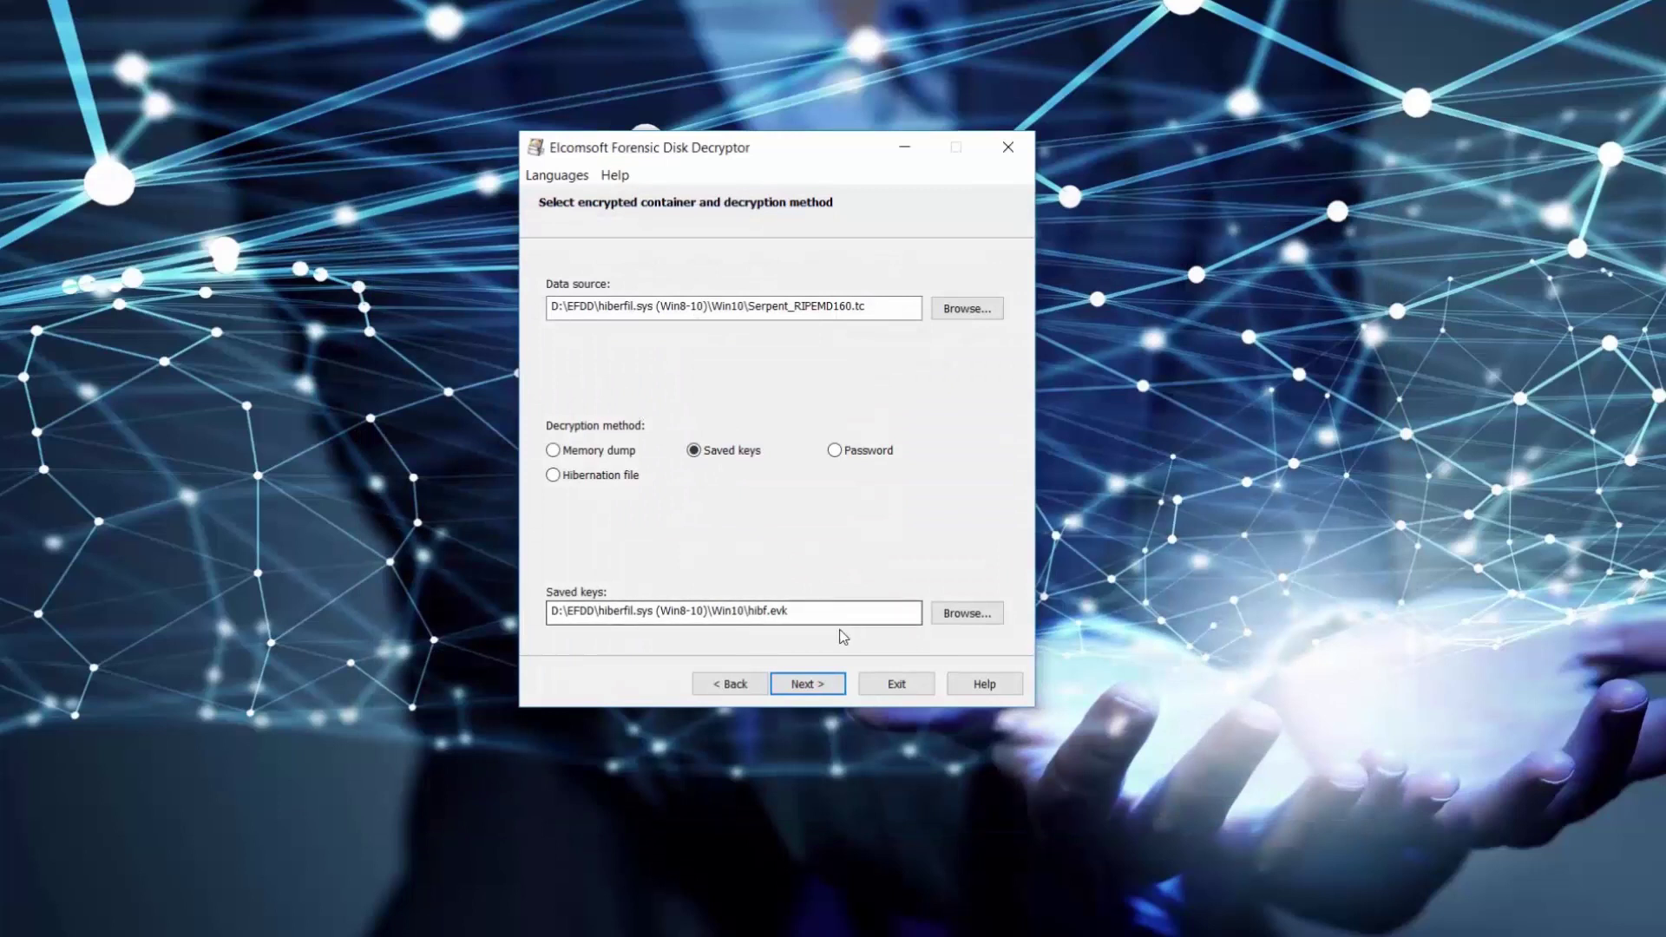
Step: Mount the decrypted Serpent_RIPEMD160.tc container as drive G on localhost port 8888
click(819, 696)
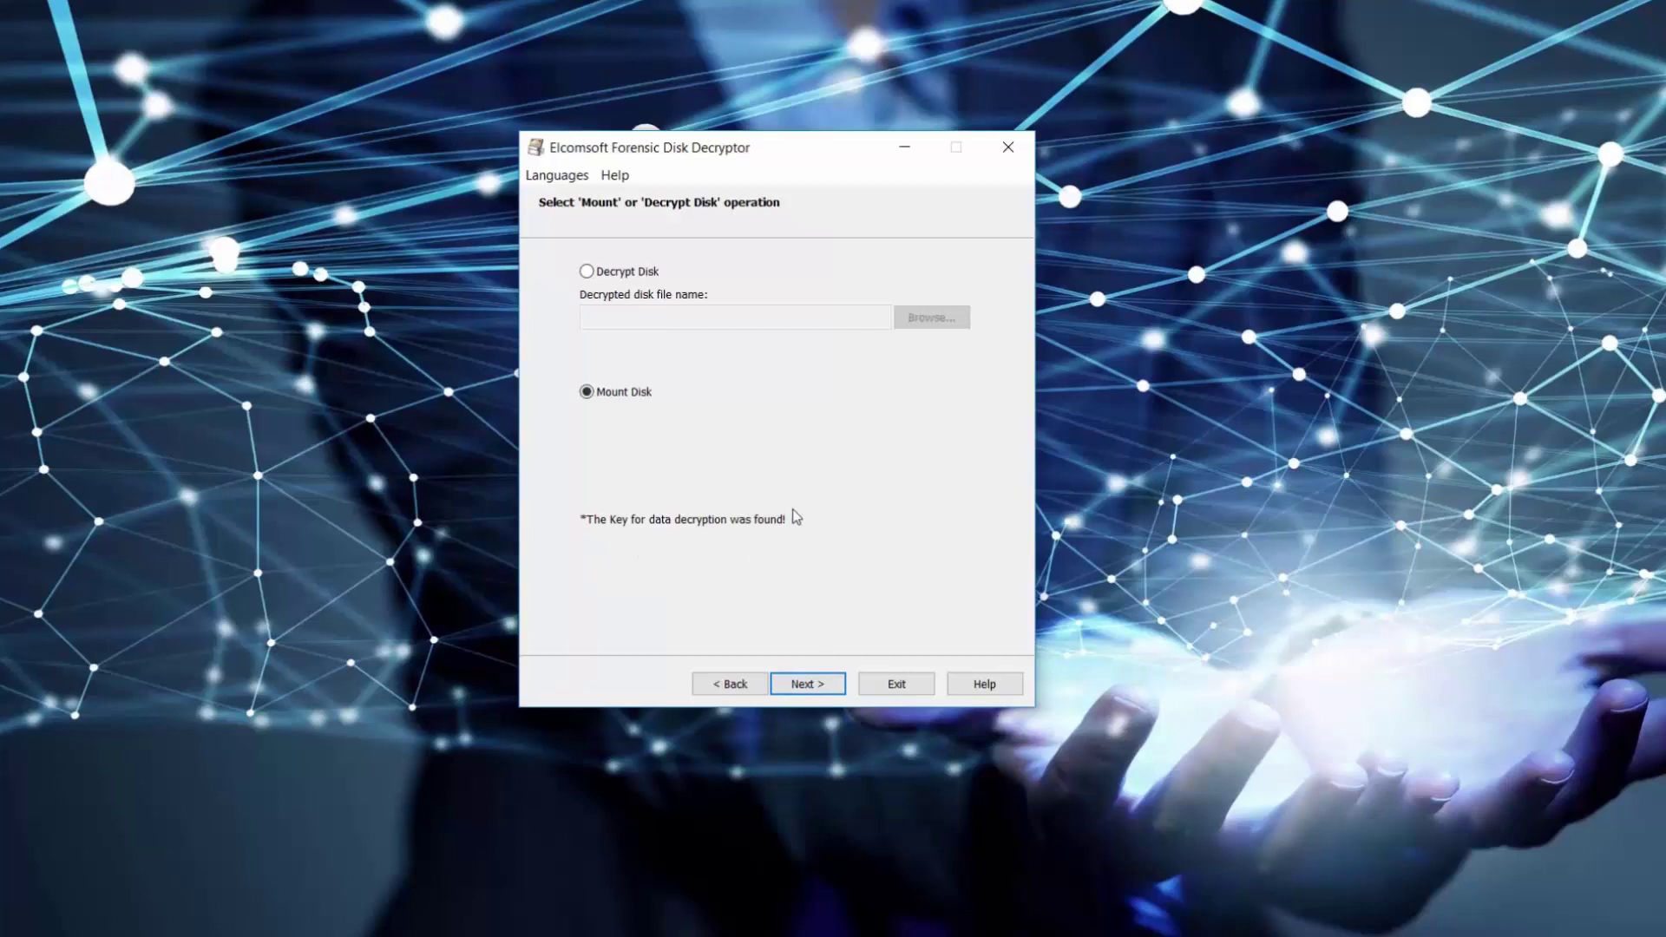
click(819, 684)
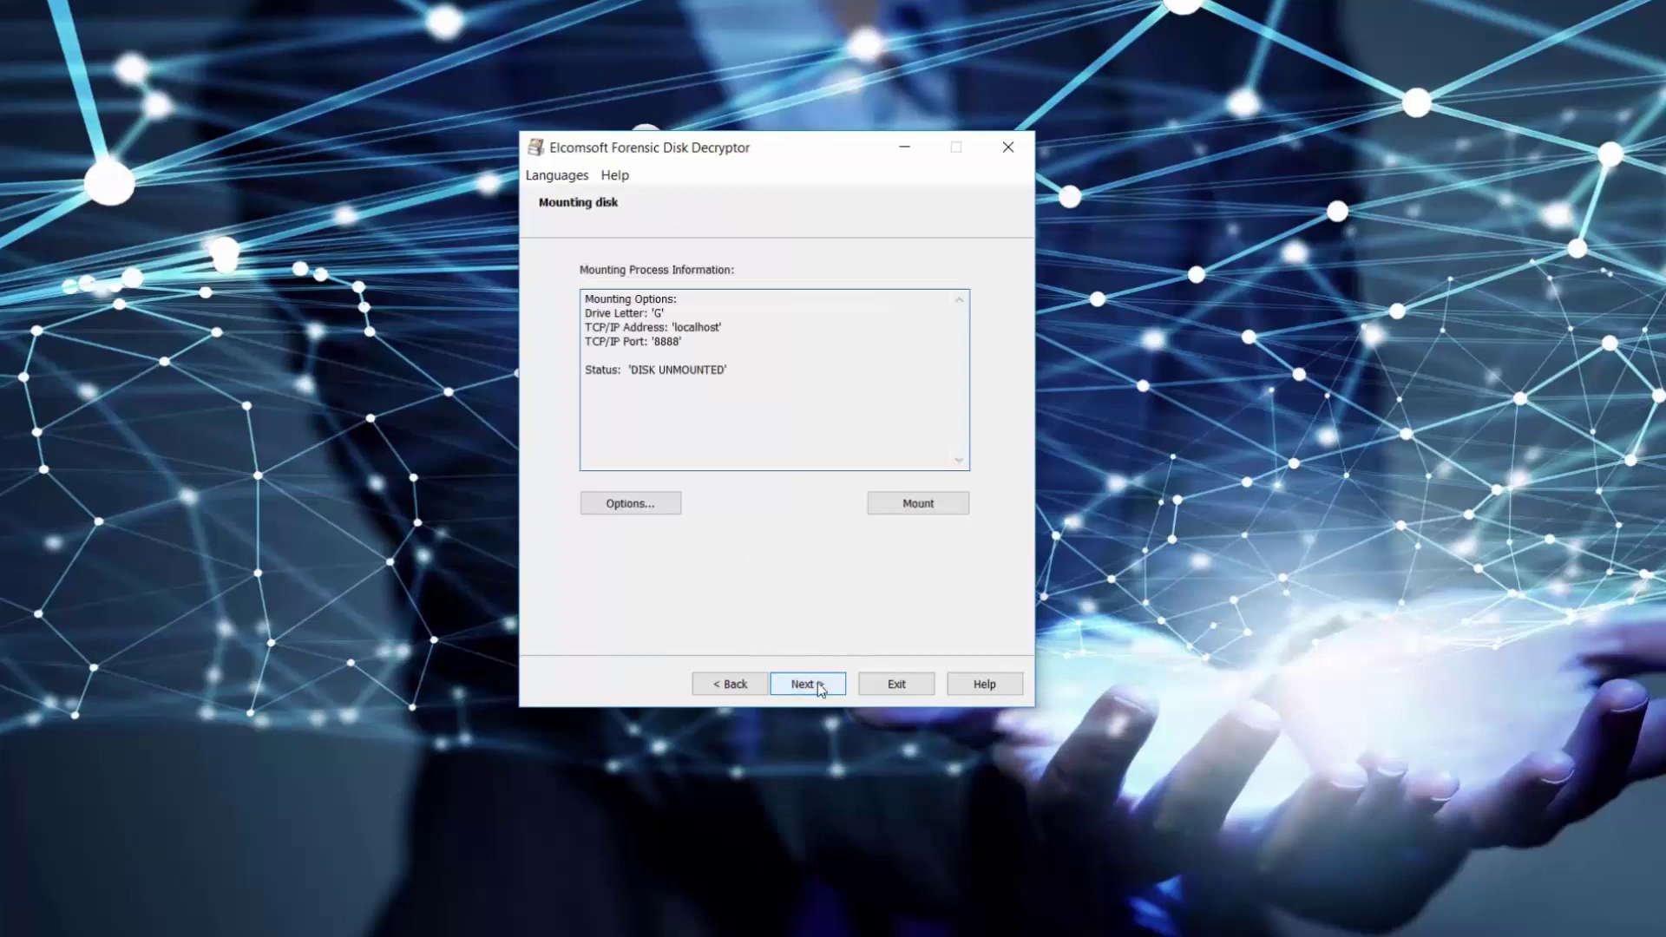
click(906, 507)
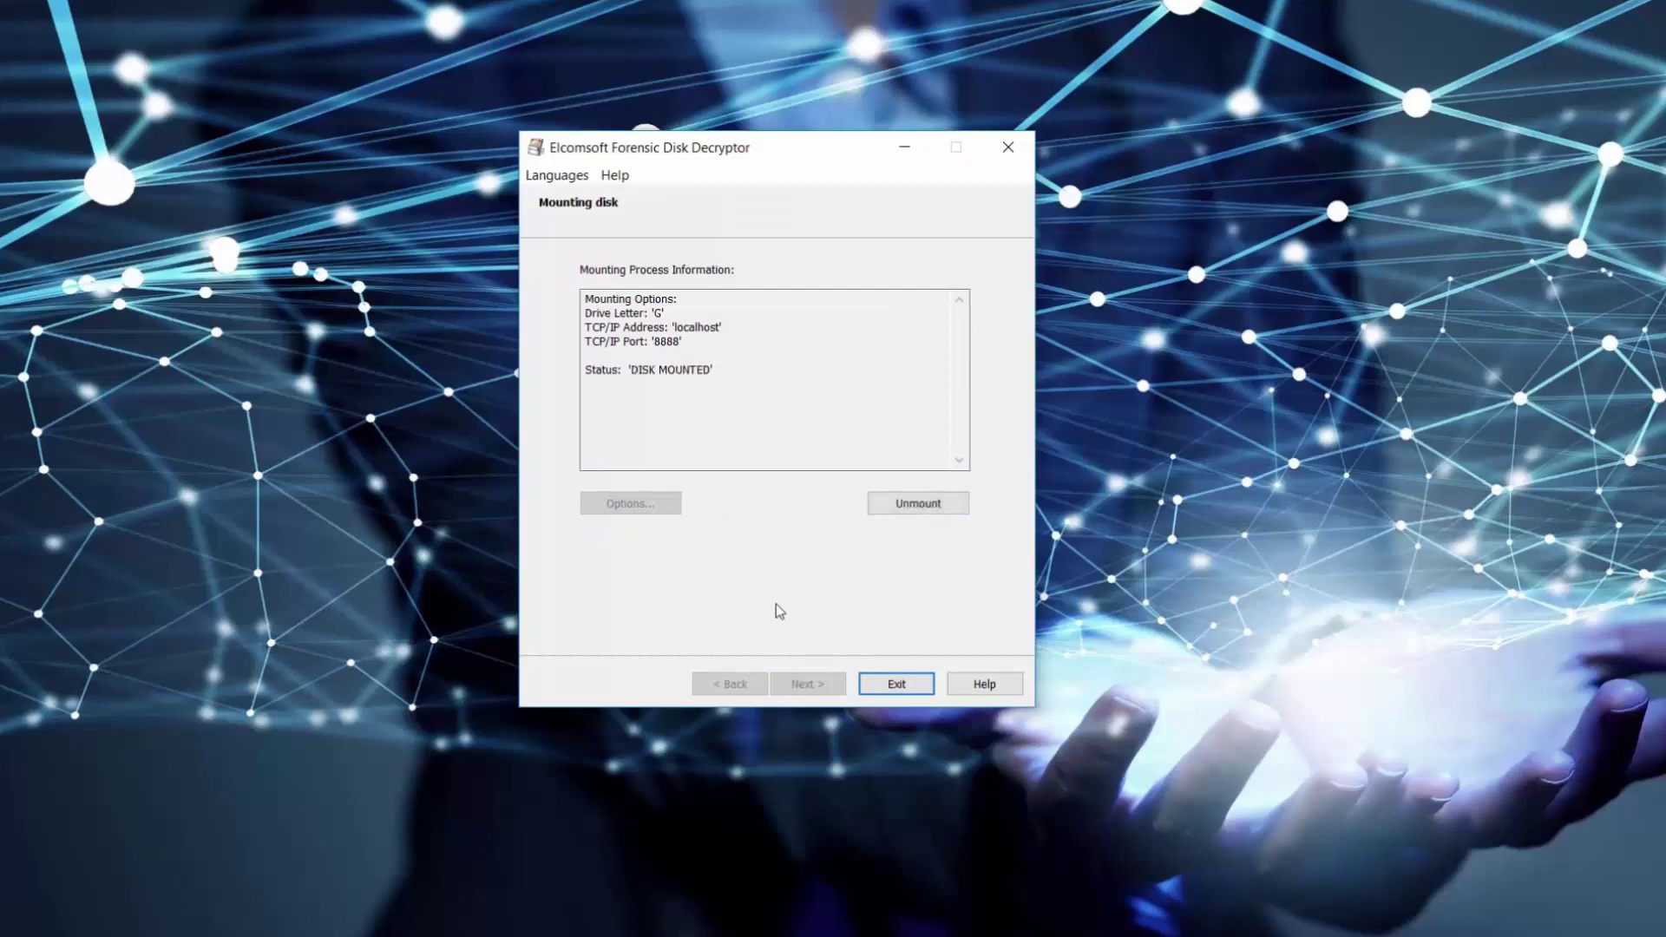
right_click(295, 933)
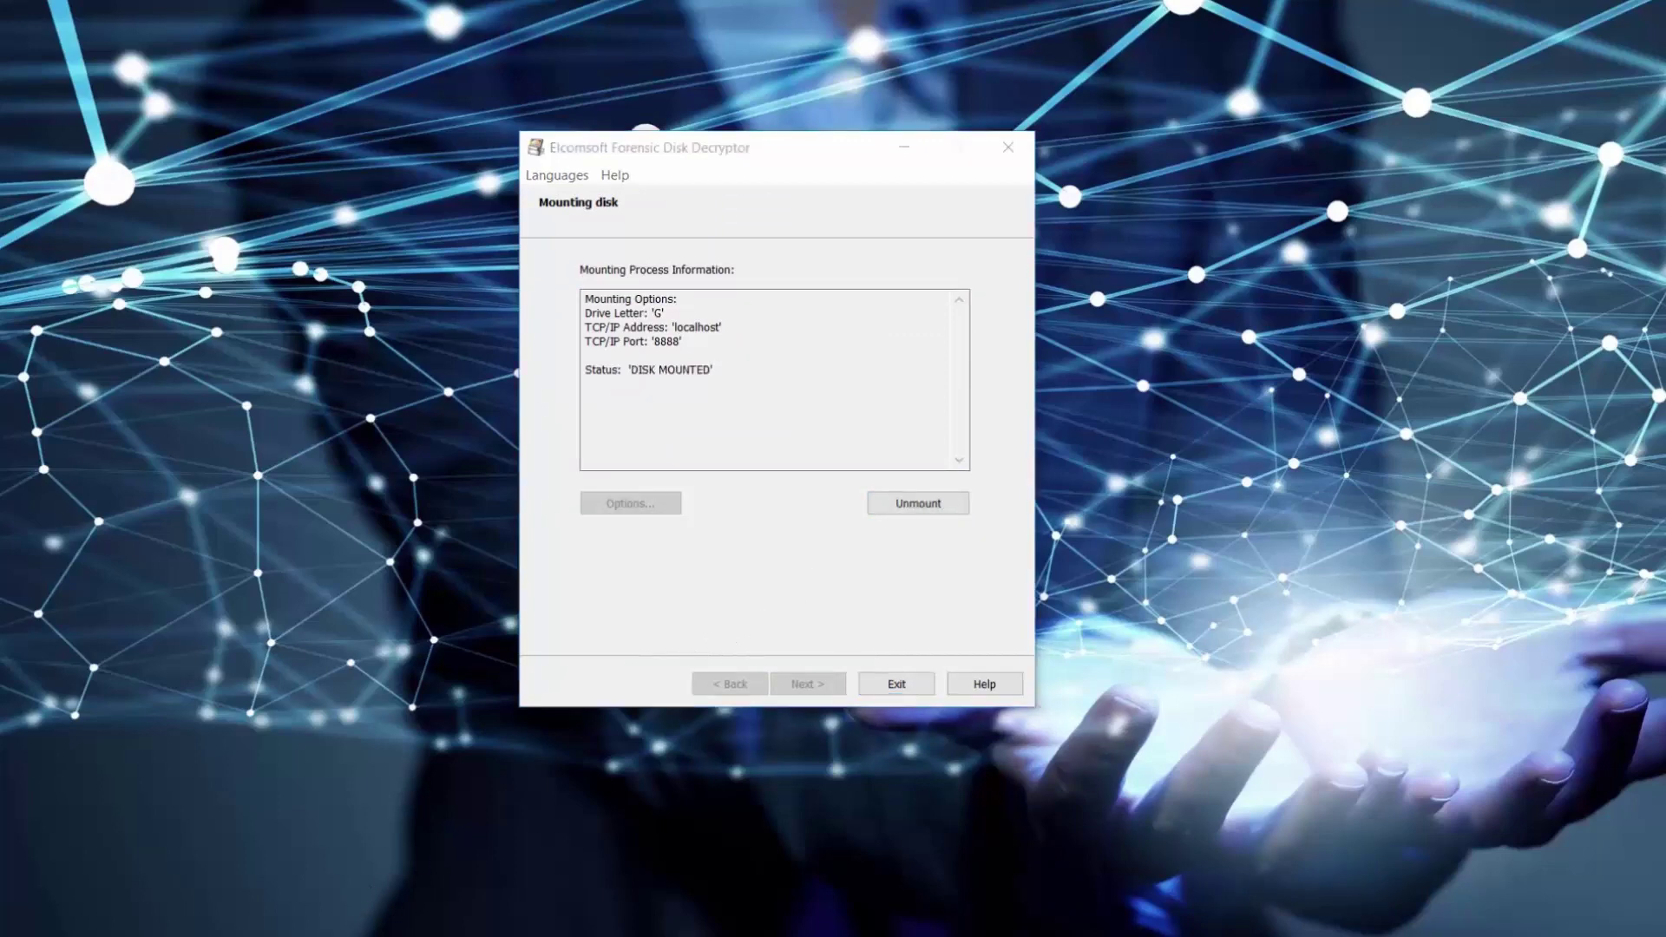
Step: Browse Local Disk (G:) in File Explorer, showing one µTorrent shortcut, then close it
click(299, 907)
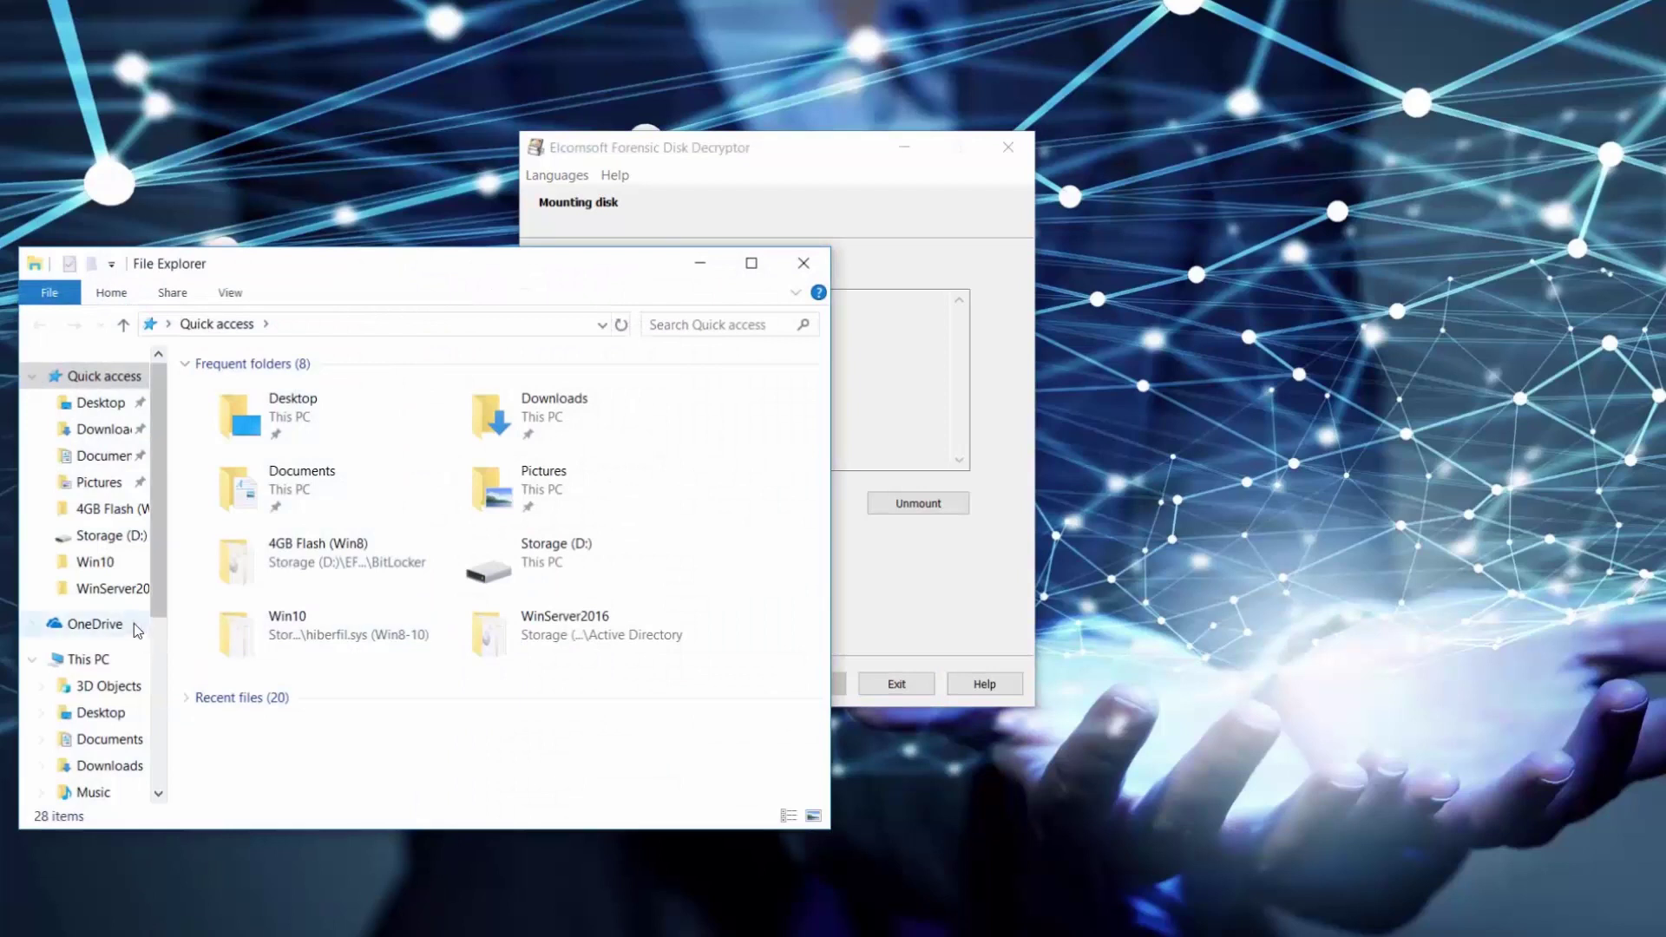
click(95, 659)
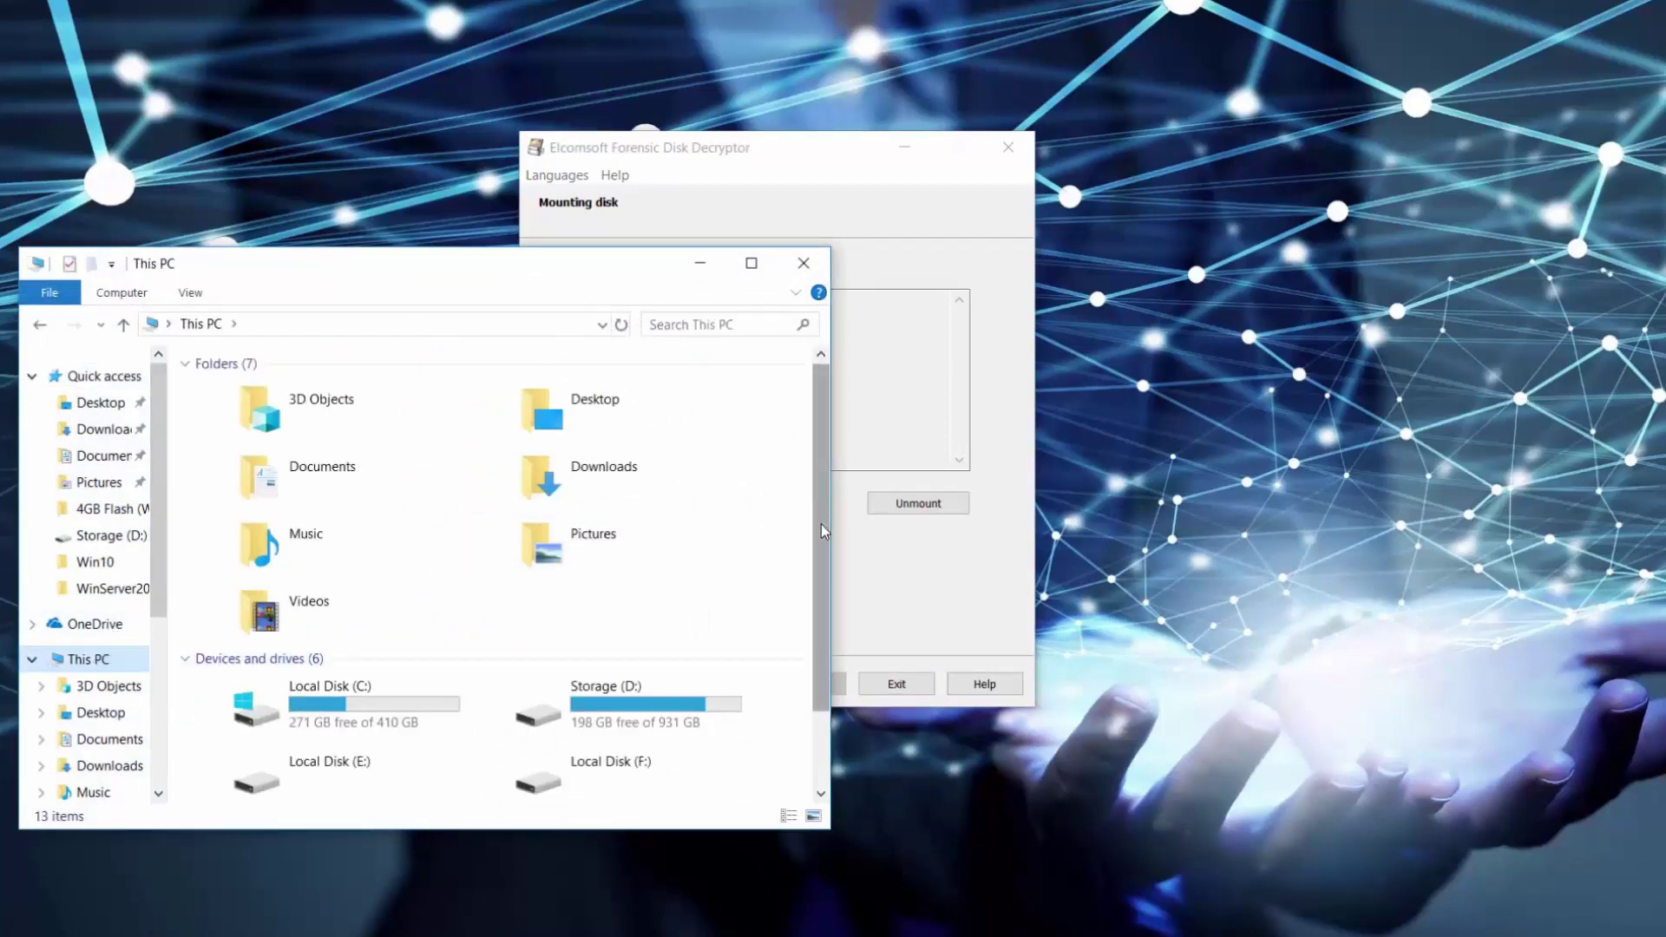
drag(820, 524, 817, 626)
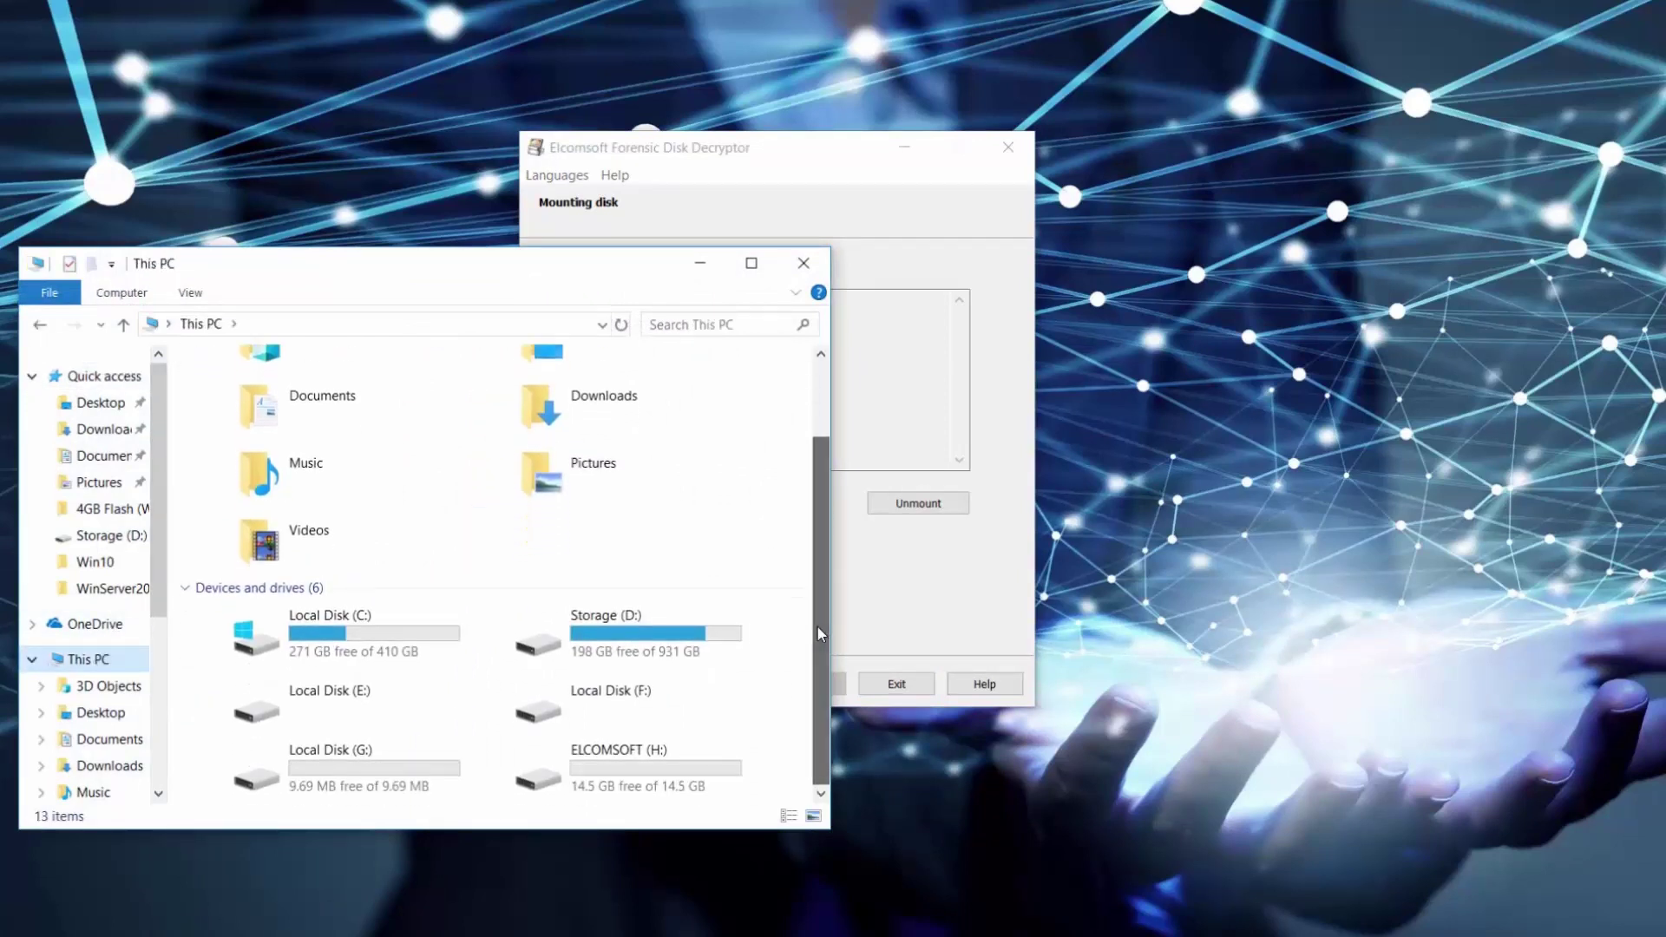
click(349, 770)
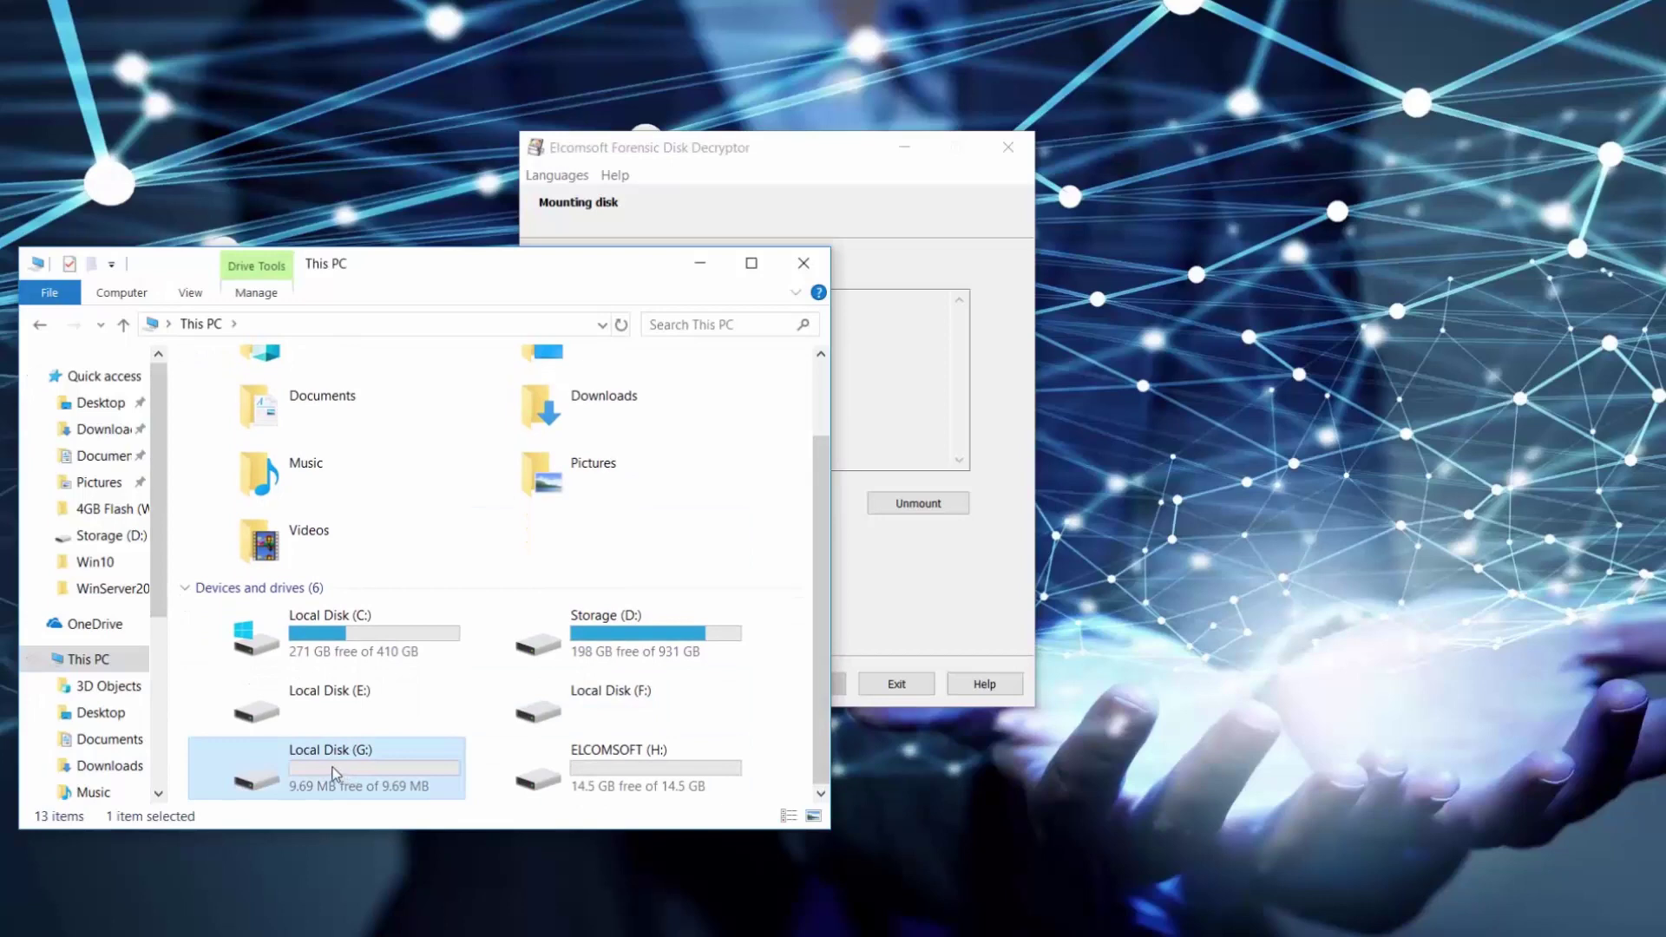
double_click(334, 772)
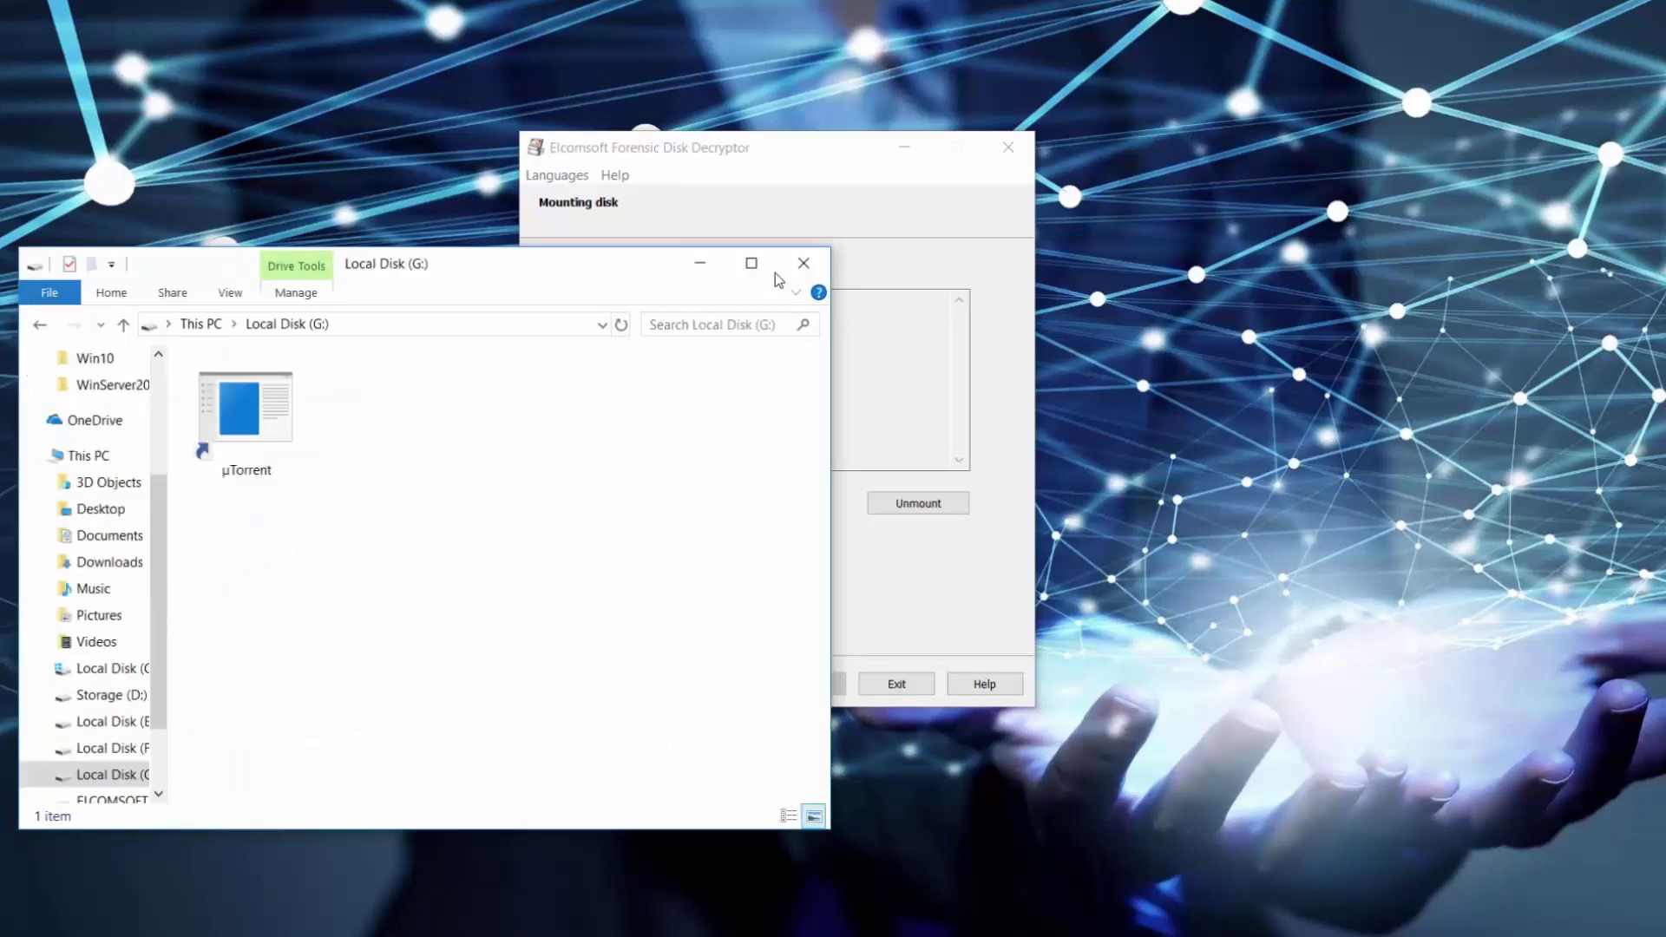
click(803, 263)
Step: Unmount drive G and start a new disk decryption from a disk image file
click(909, 512)
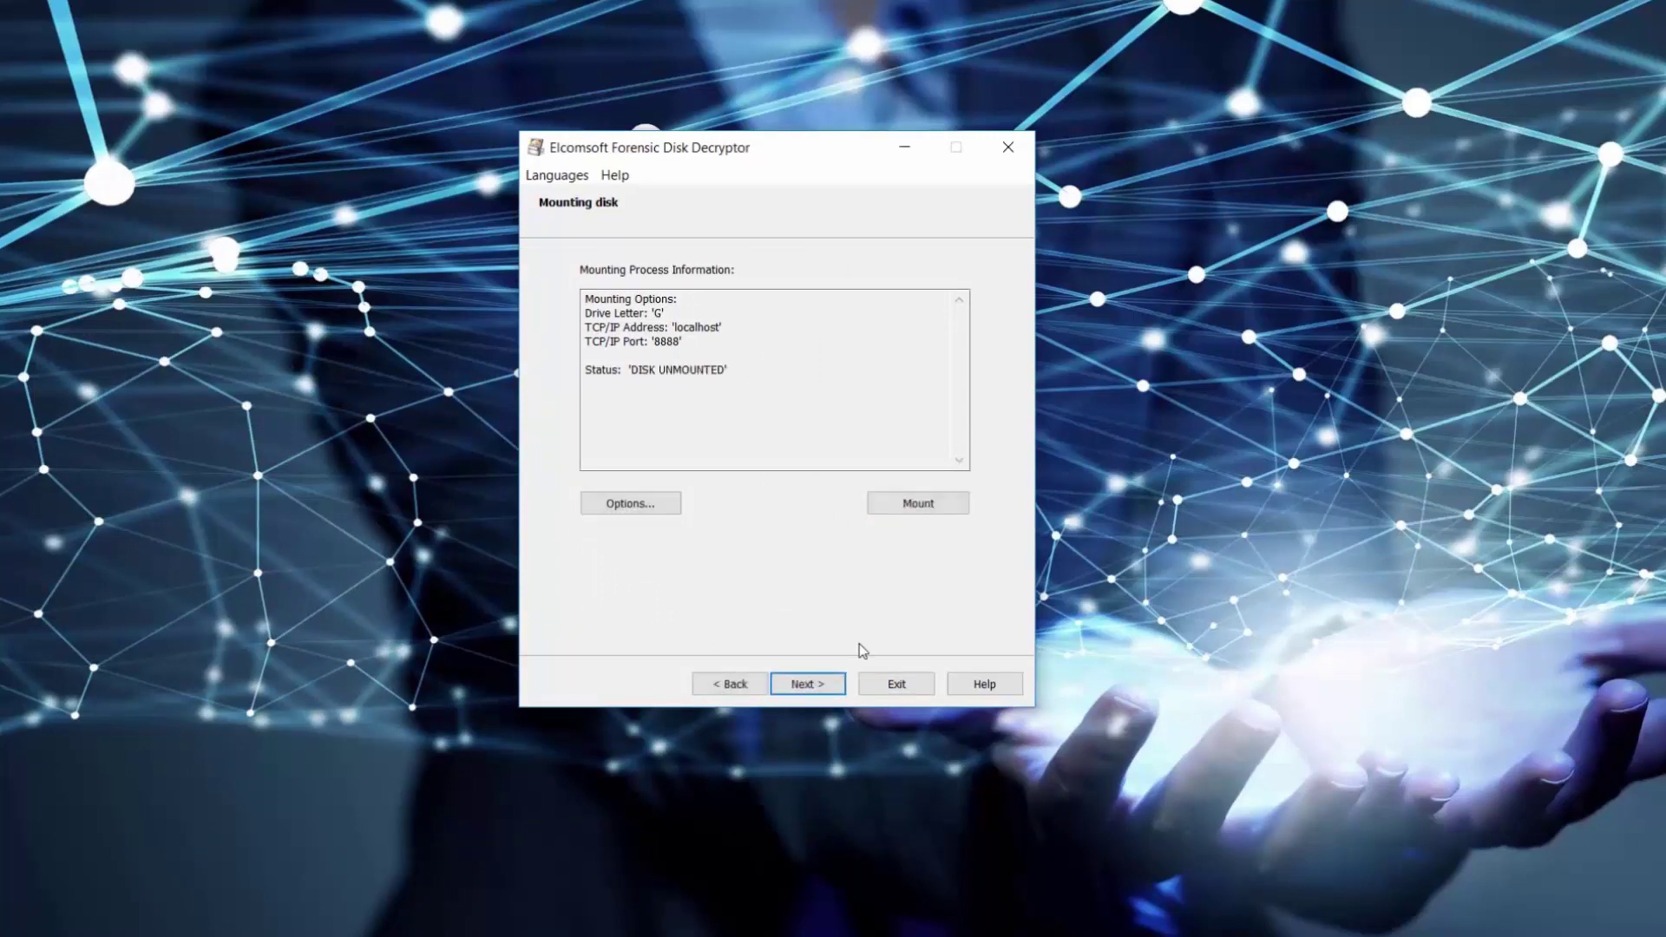
click(819, 689)
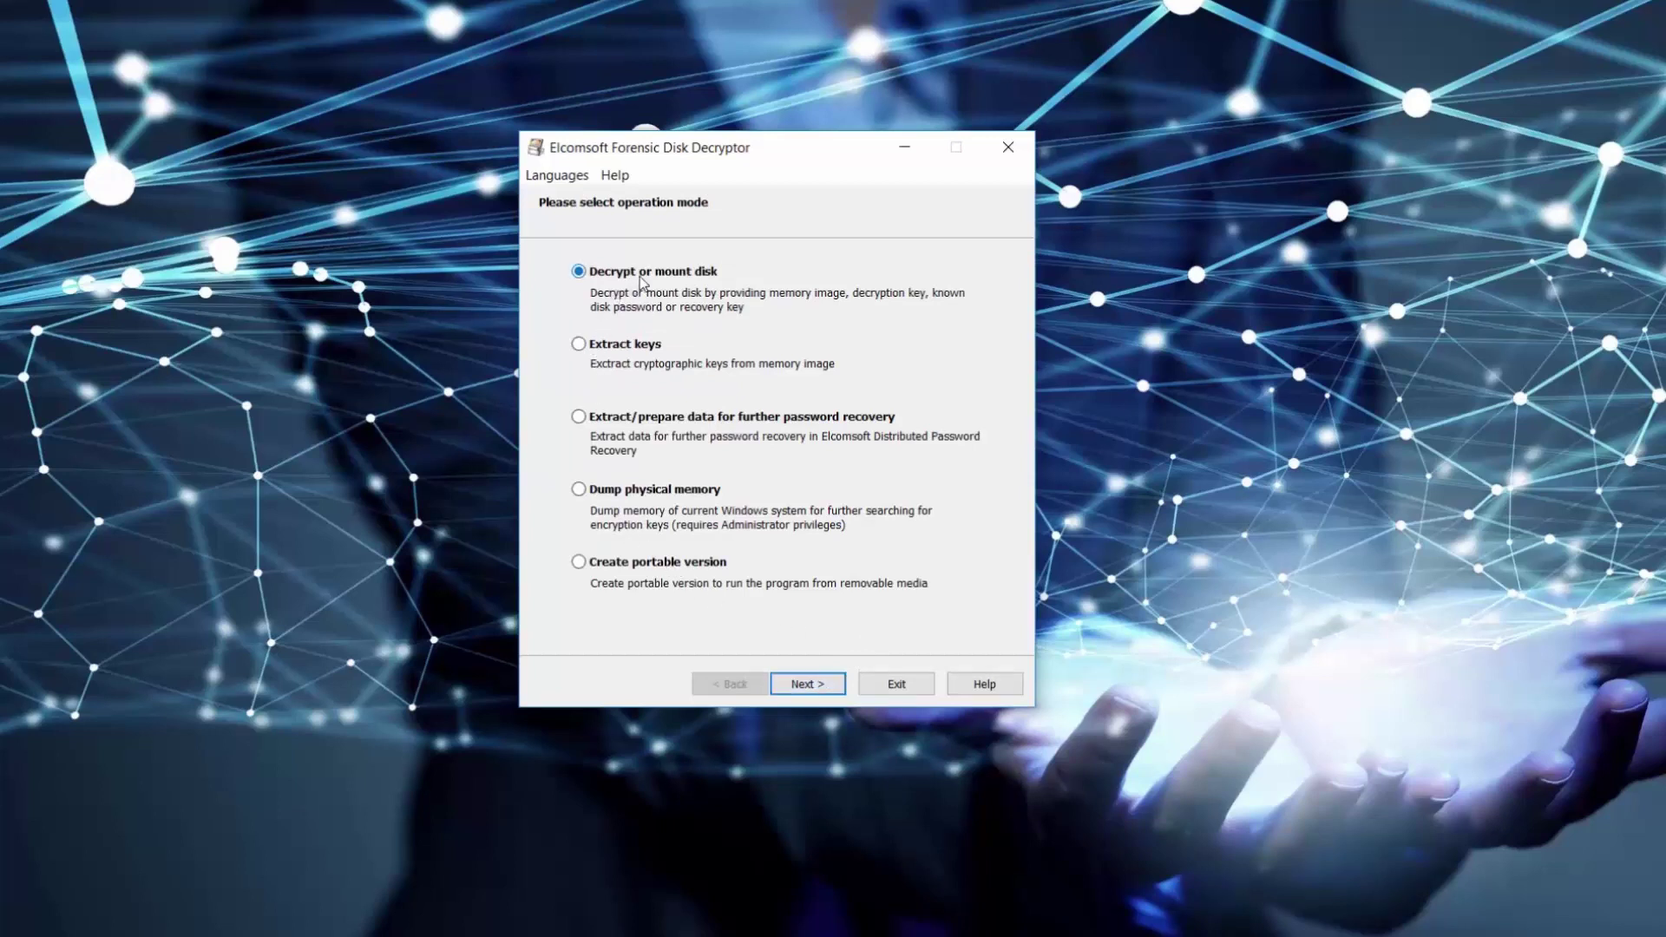
click(802, 686)
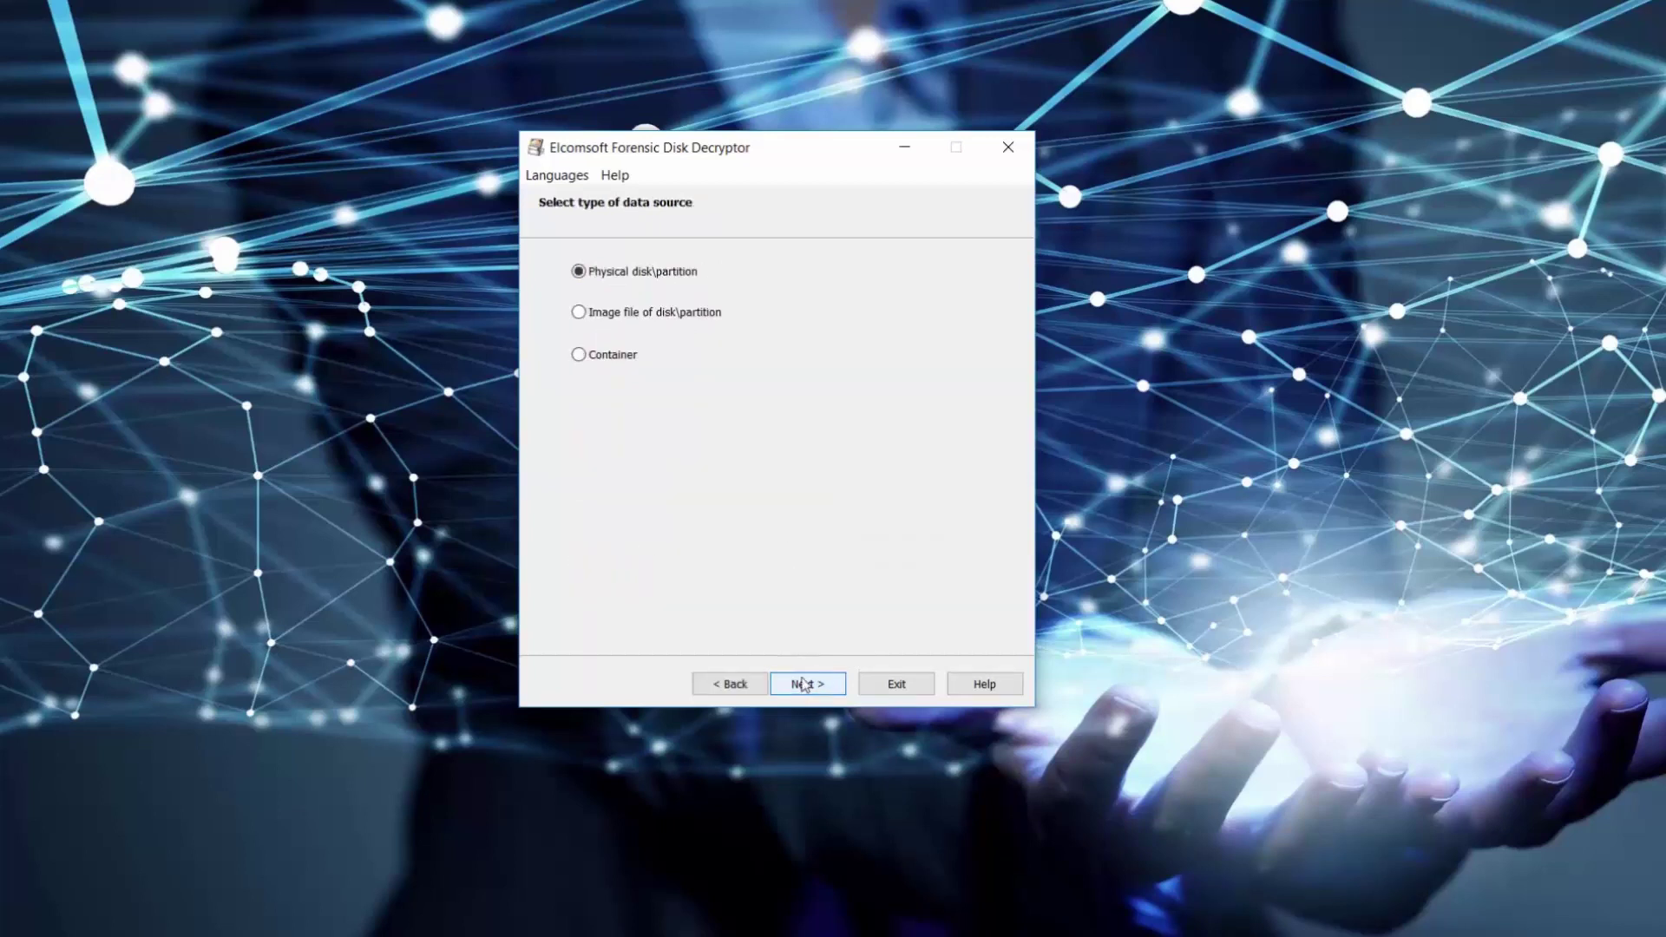
key(Down)
click(826, 685)
Step: Load EFDD\PGP\WDE with RecoveryKey\SED 10.3.2 MP6\Image.img as the data source
click(944, 291)
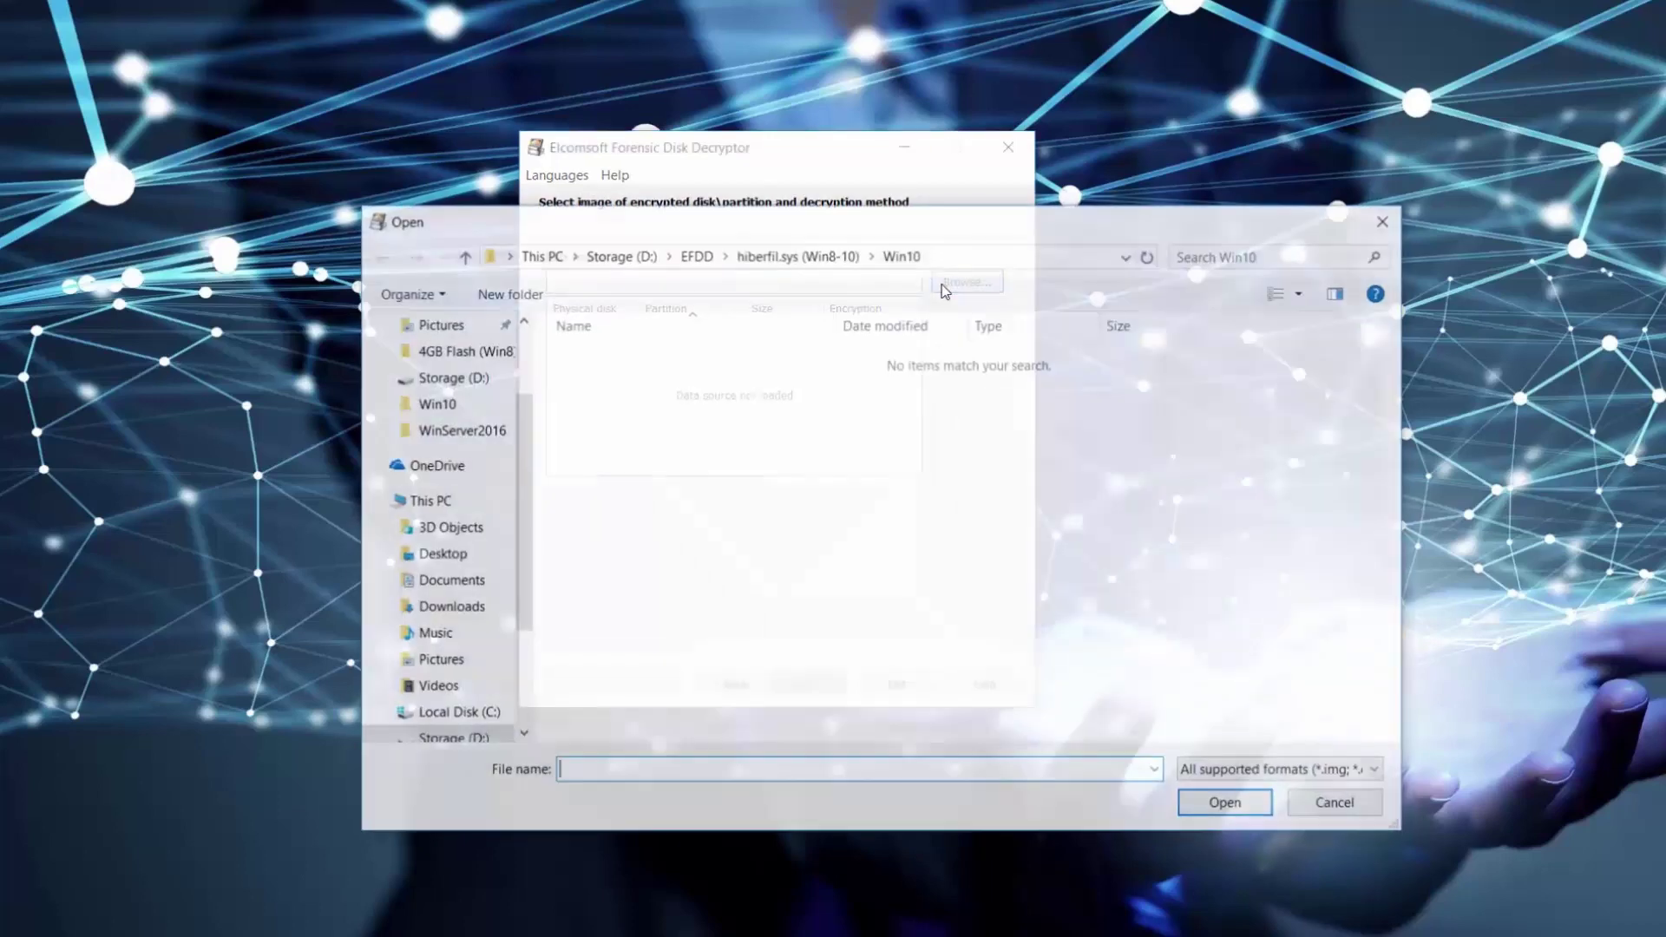
click(694, 255)
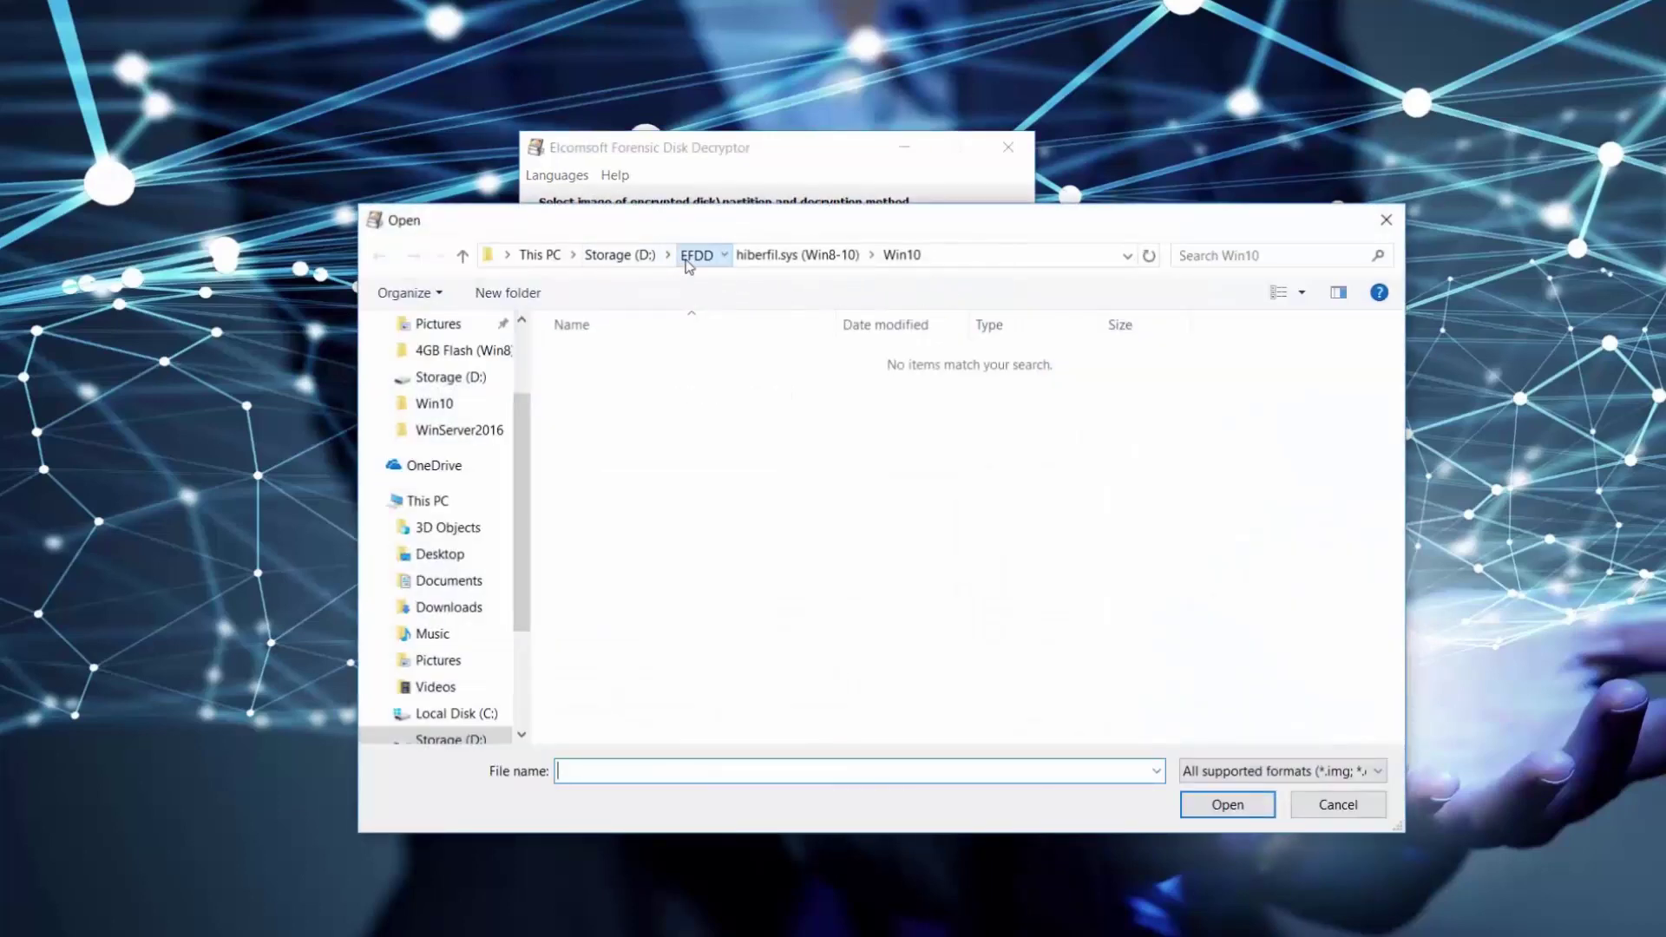
double_click(598, 403)
double_click(612, 359)
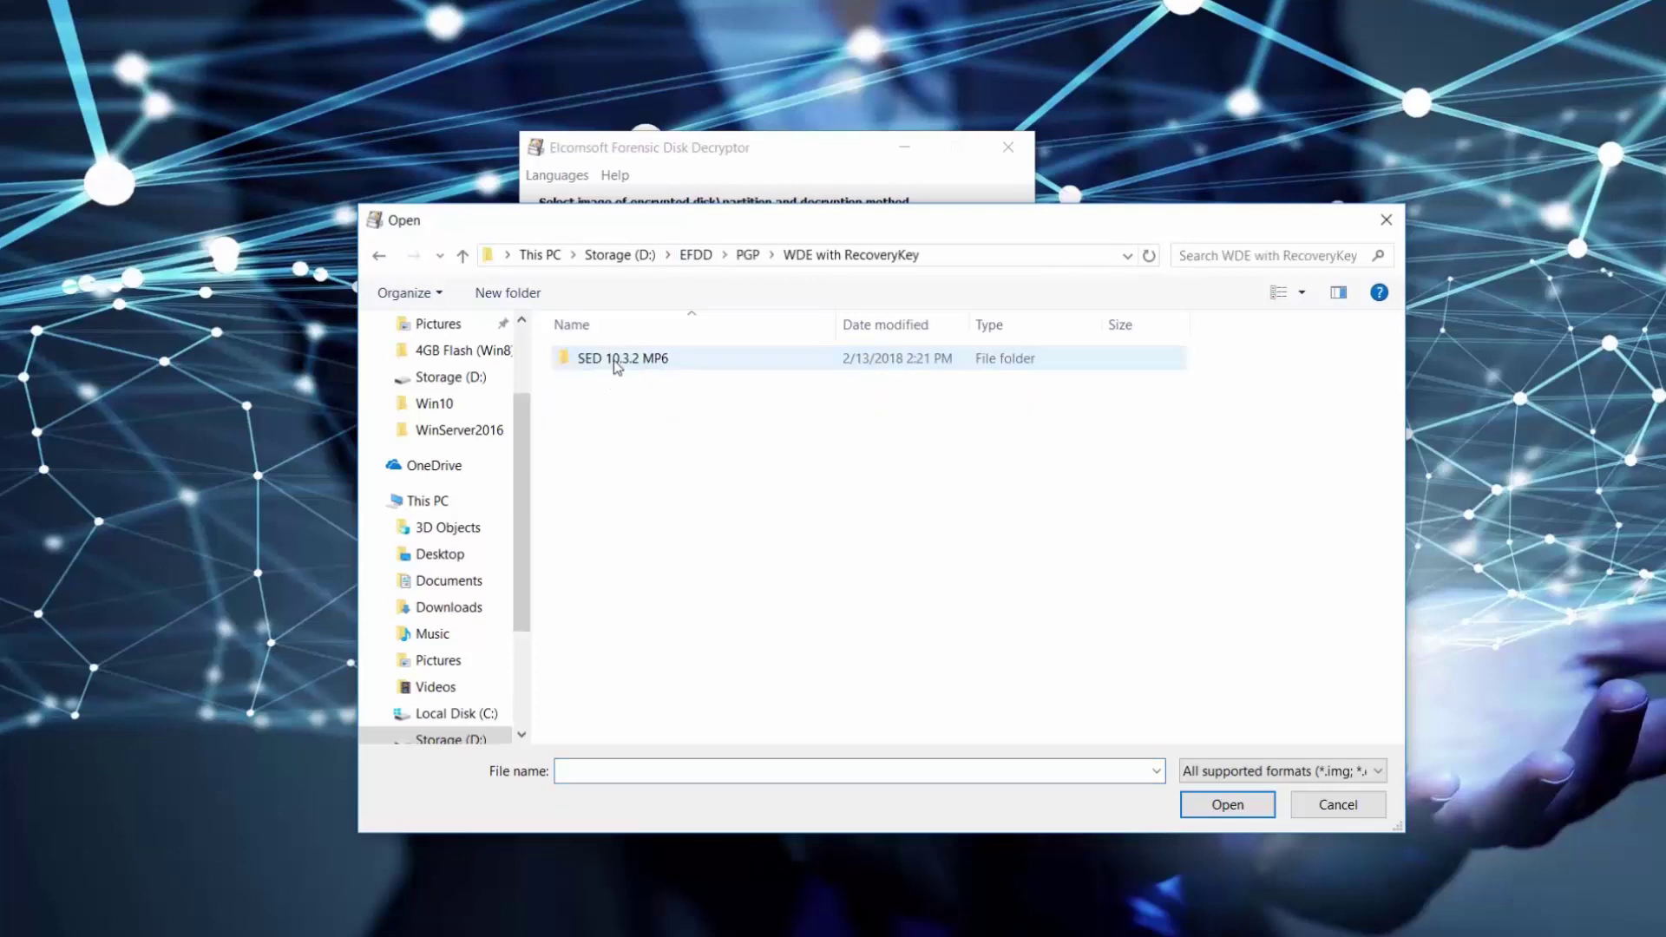
double_click(613, 361)
click(613, 361)
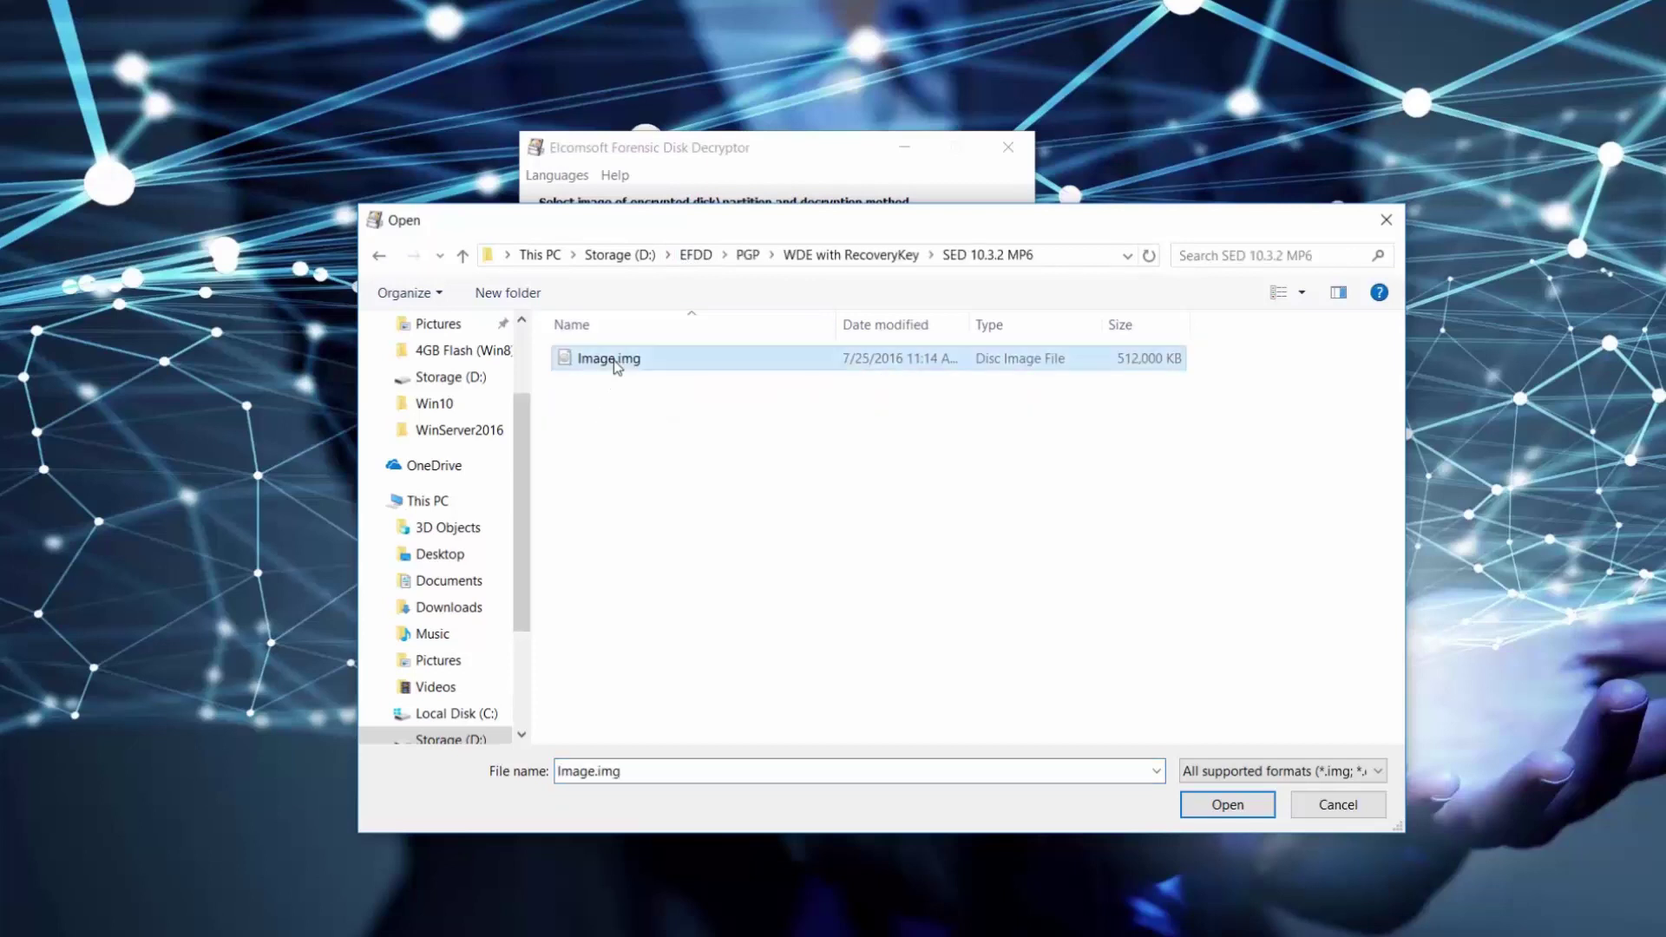
click(1223, 802)
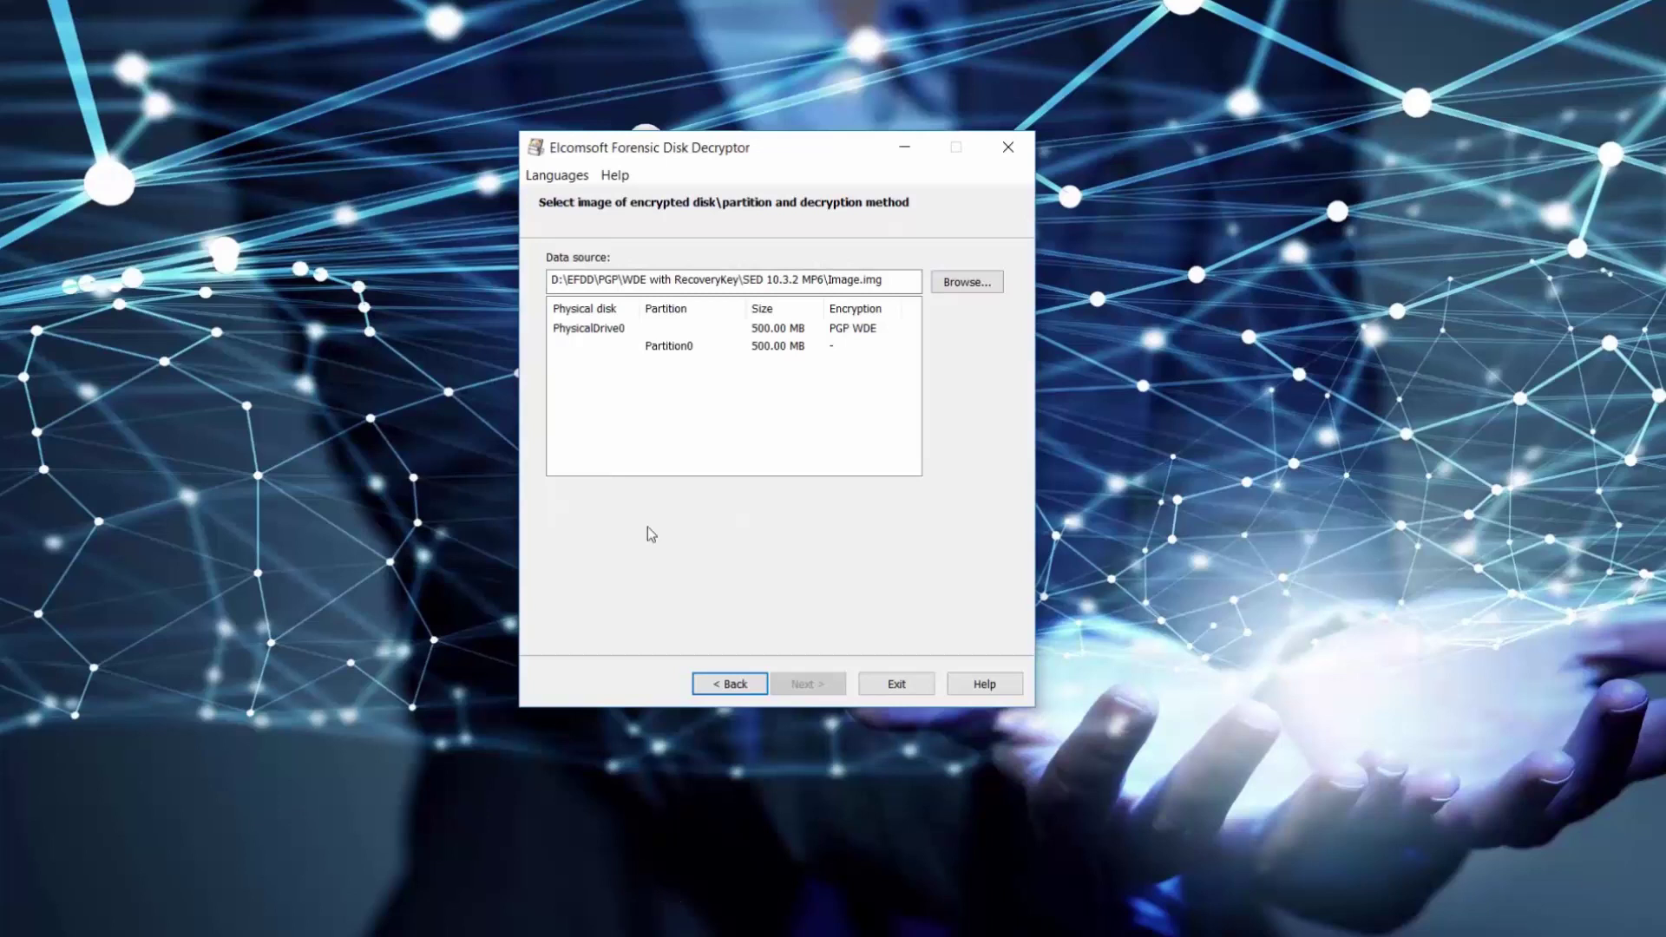
Step: Pick PhysicalDrive0 with the Recovery key method and paste in the key copied from Notepad
click(773, 330)
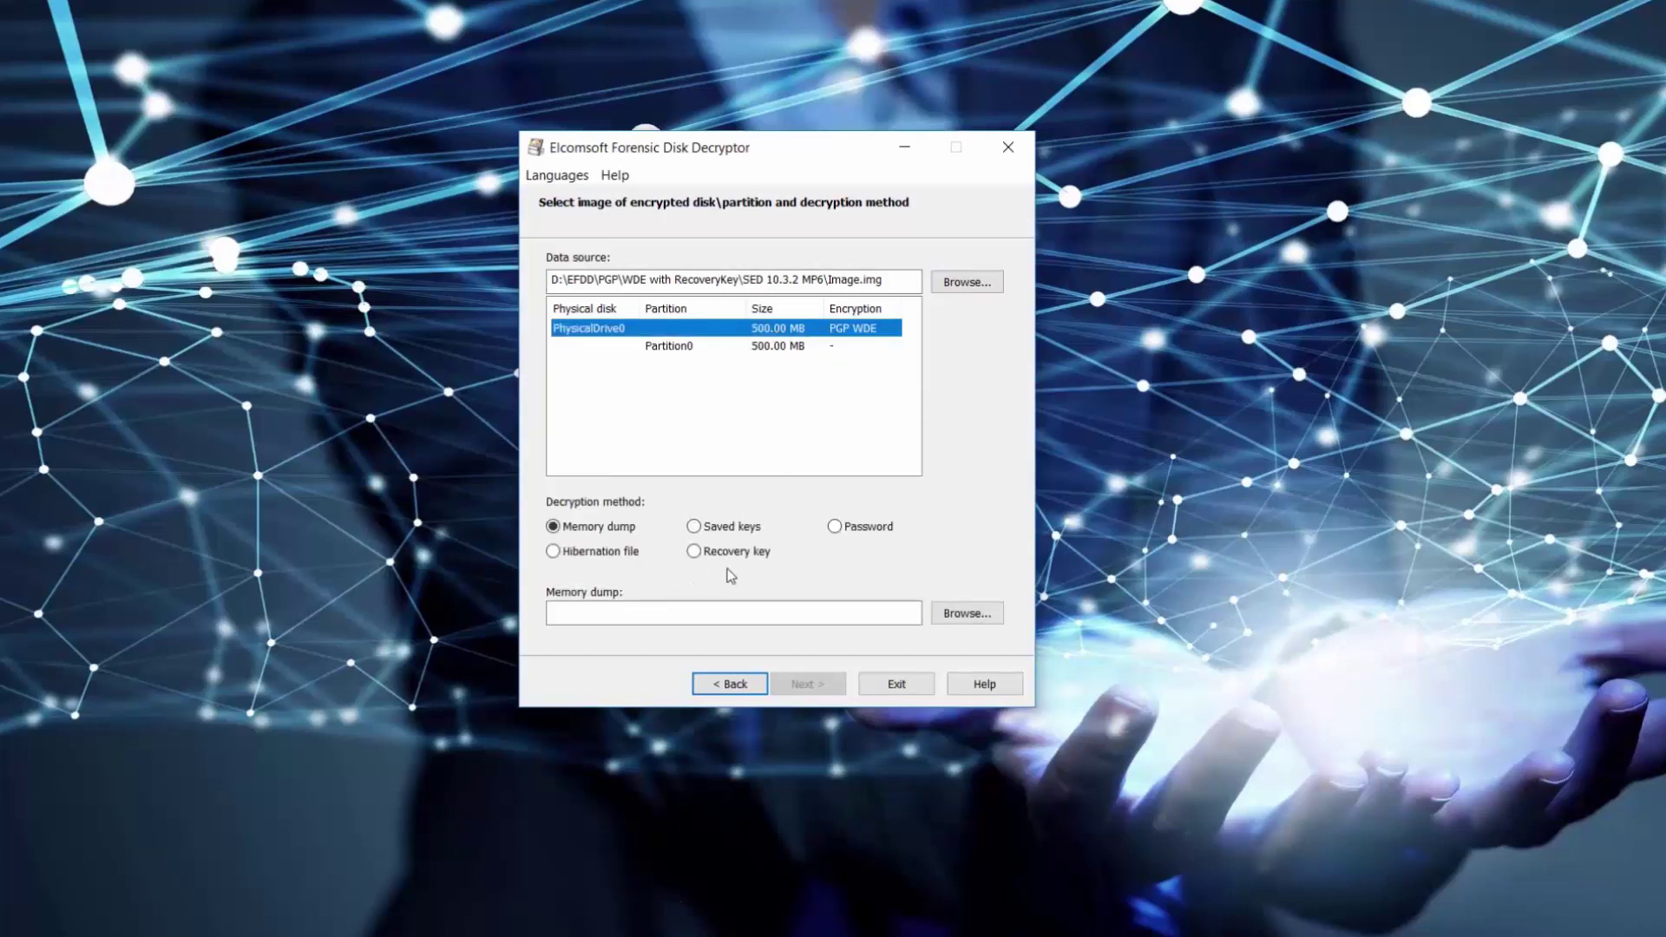
click(694, 551)
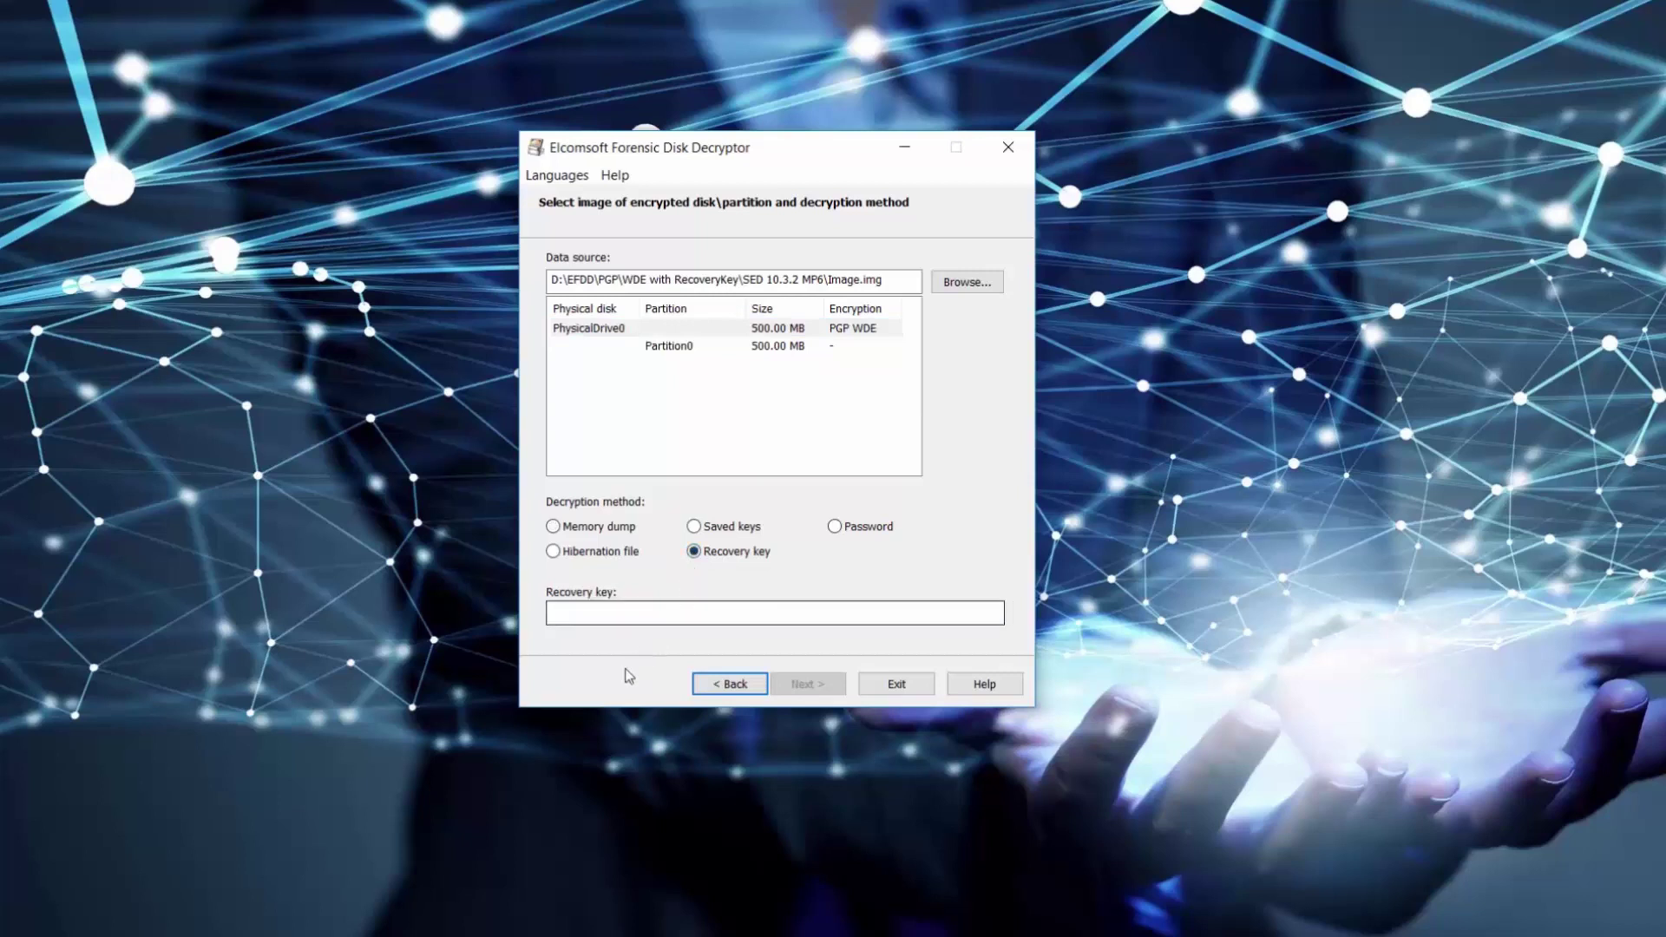
key(alt+Tab)
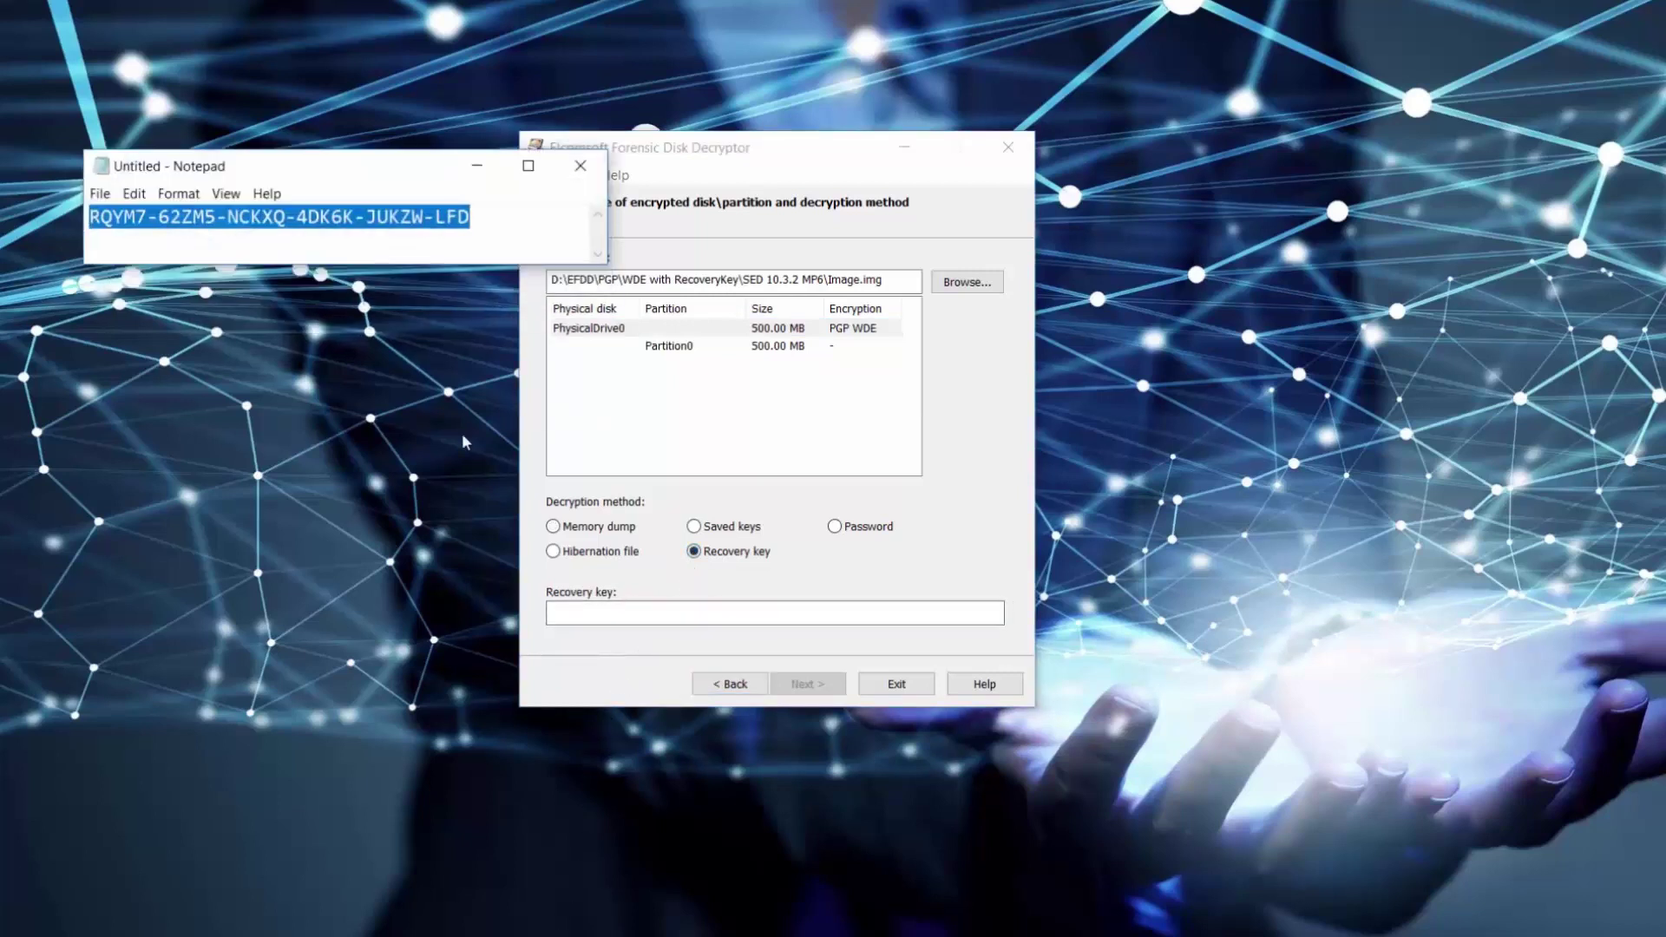
drag(341, 177, 324, 376)
right_click(383, 428)
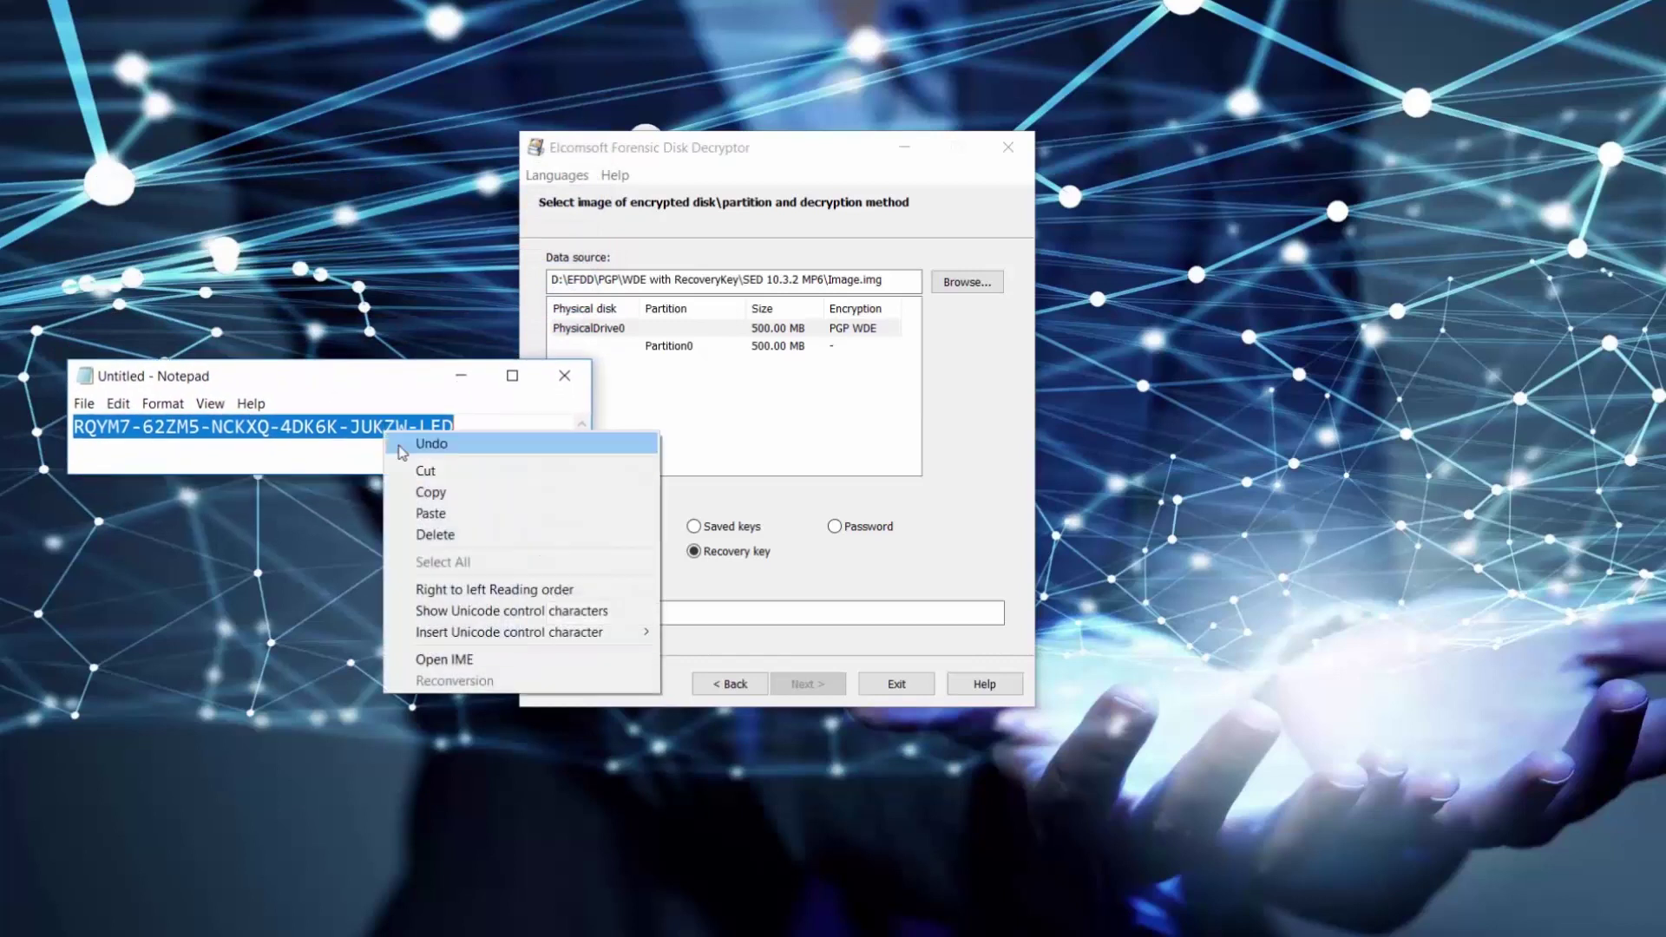
click(416, 491)
click(649, 619)
right_click(649, 620)
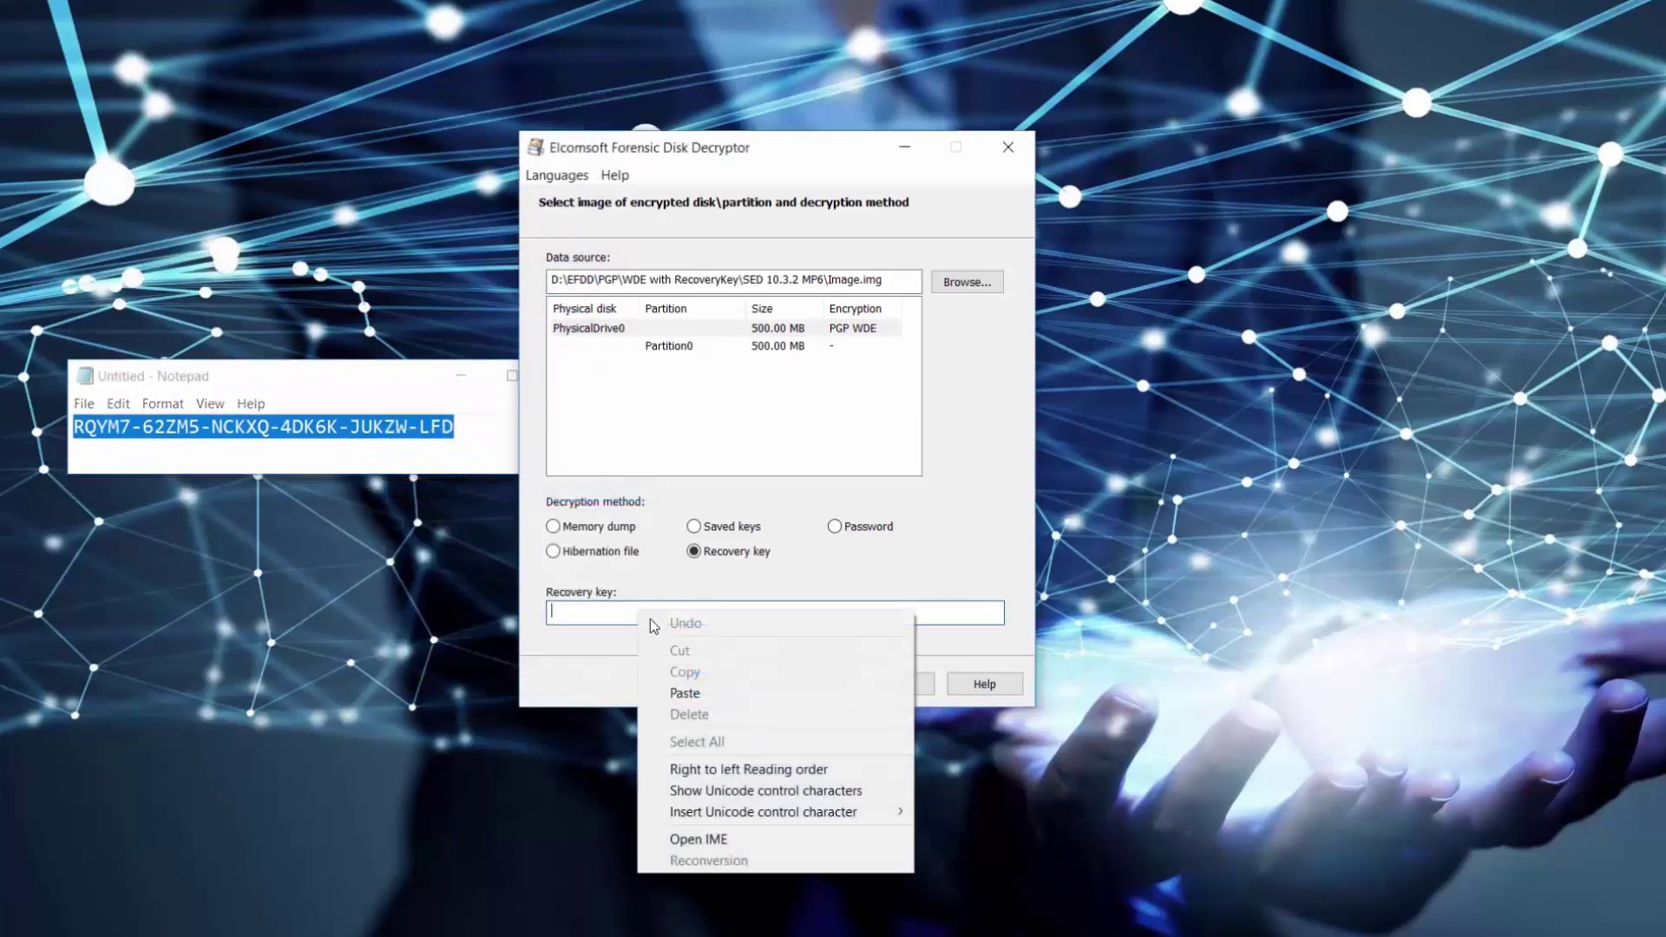
click(689, 685)
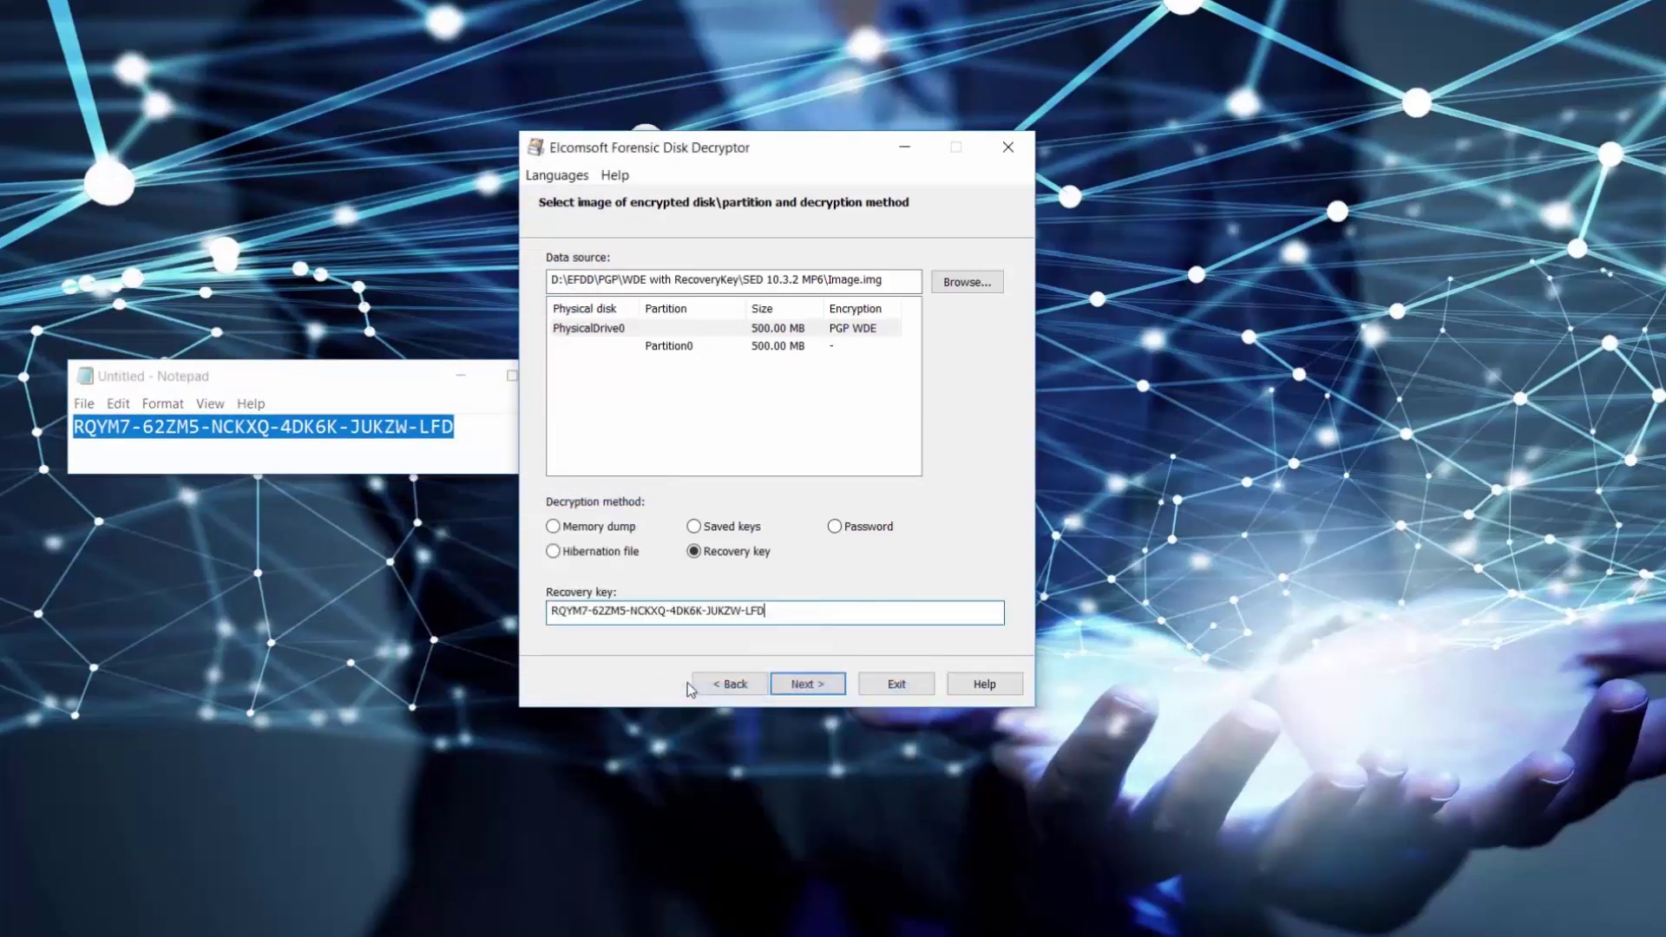
Step: Submit the recovery key and continue with Mount Disk to the drive G mounting page
click(817, 685)
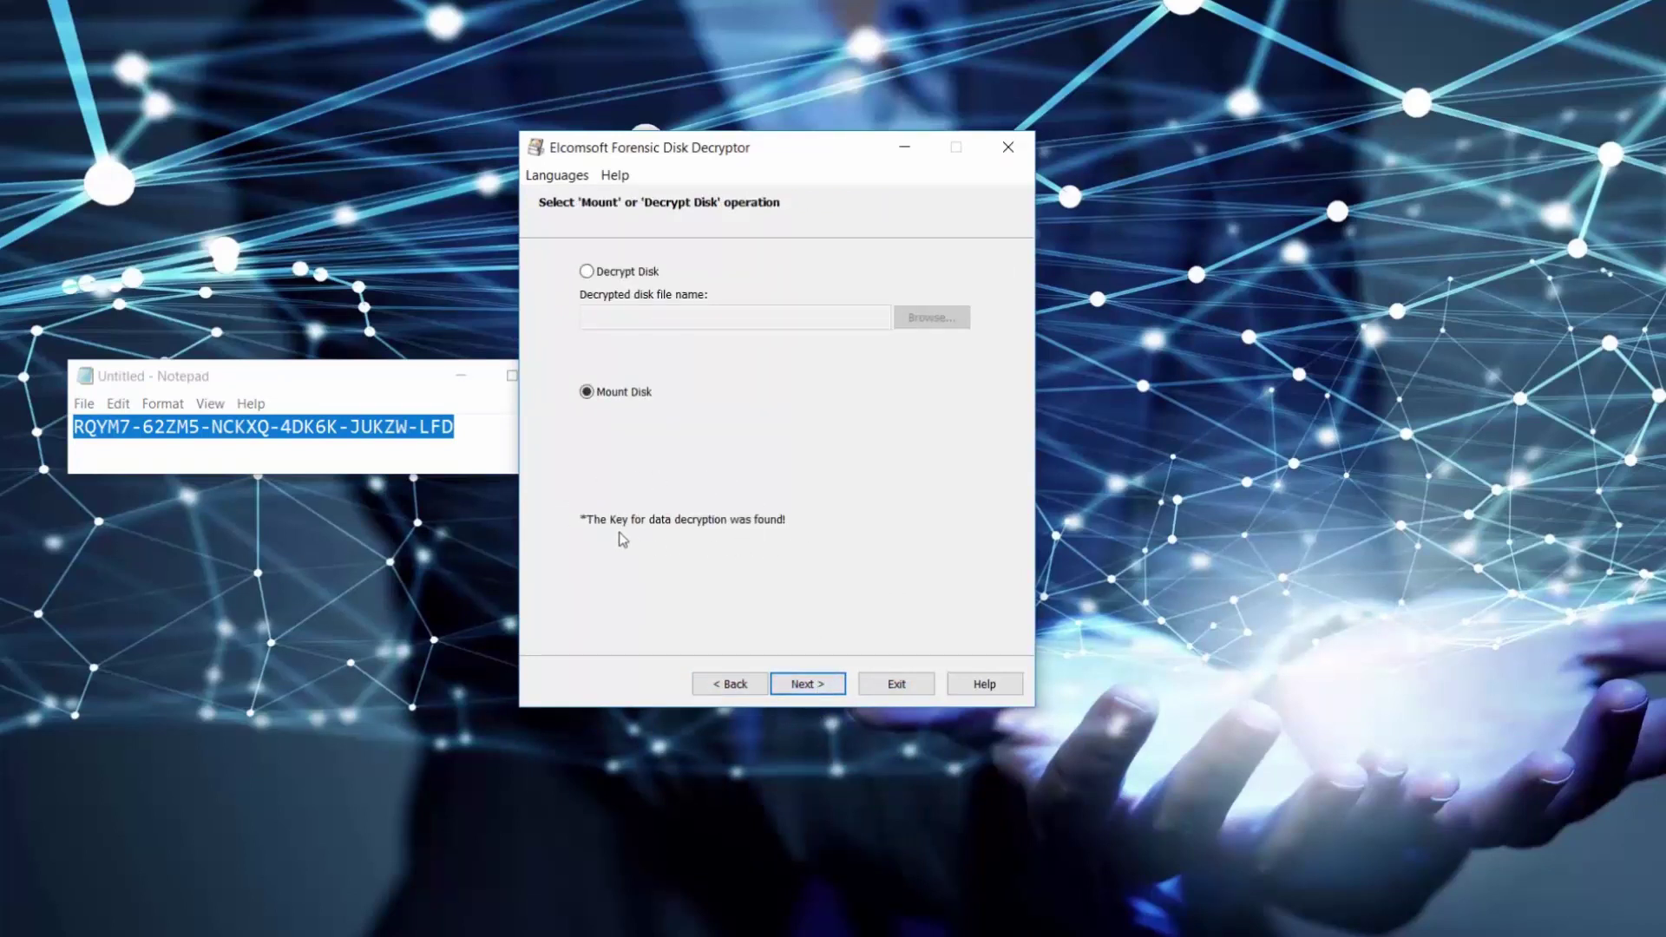
click(460, 376)
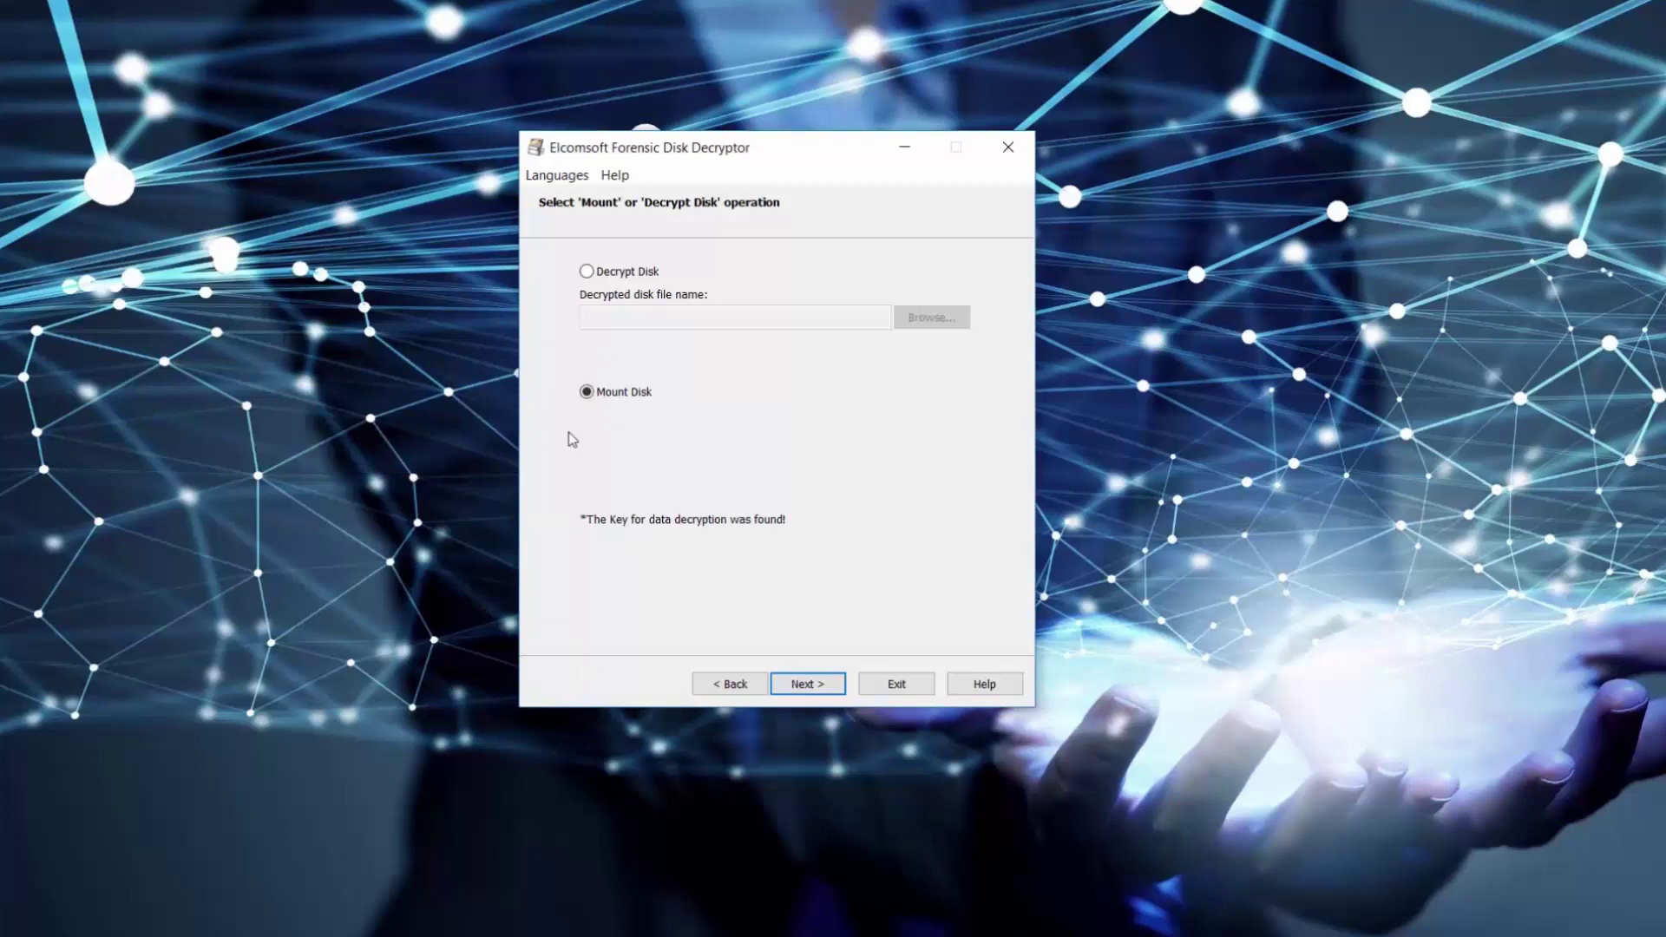
click(807, 684)
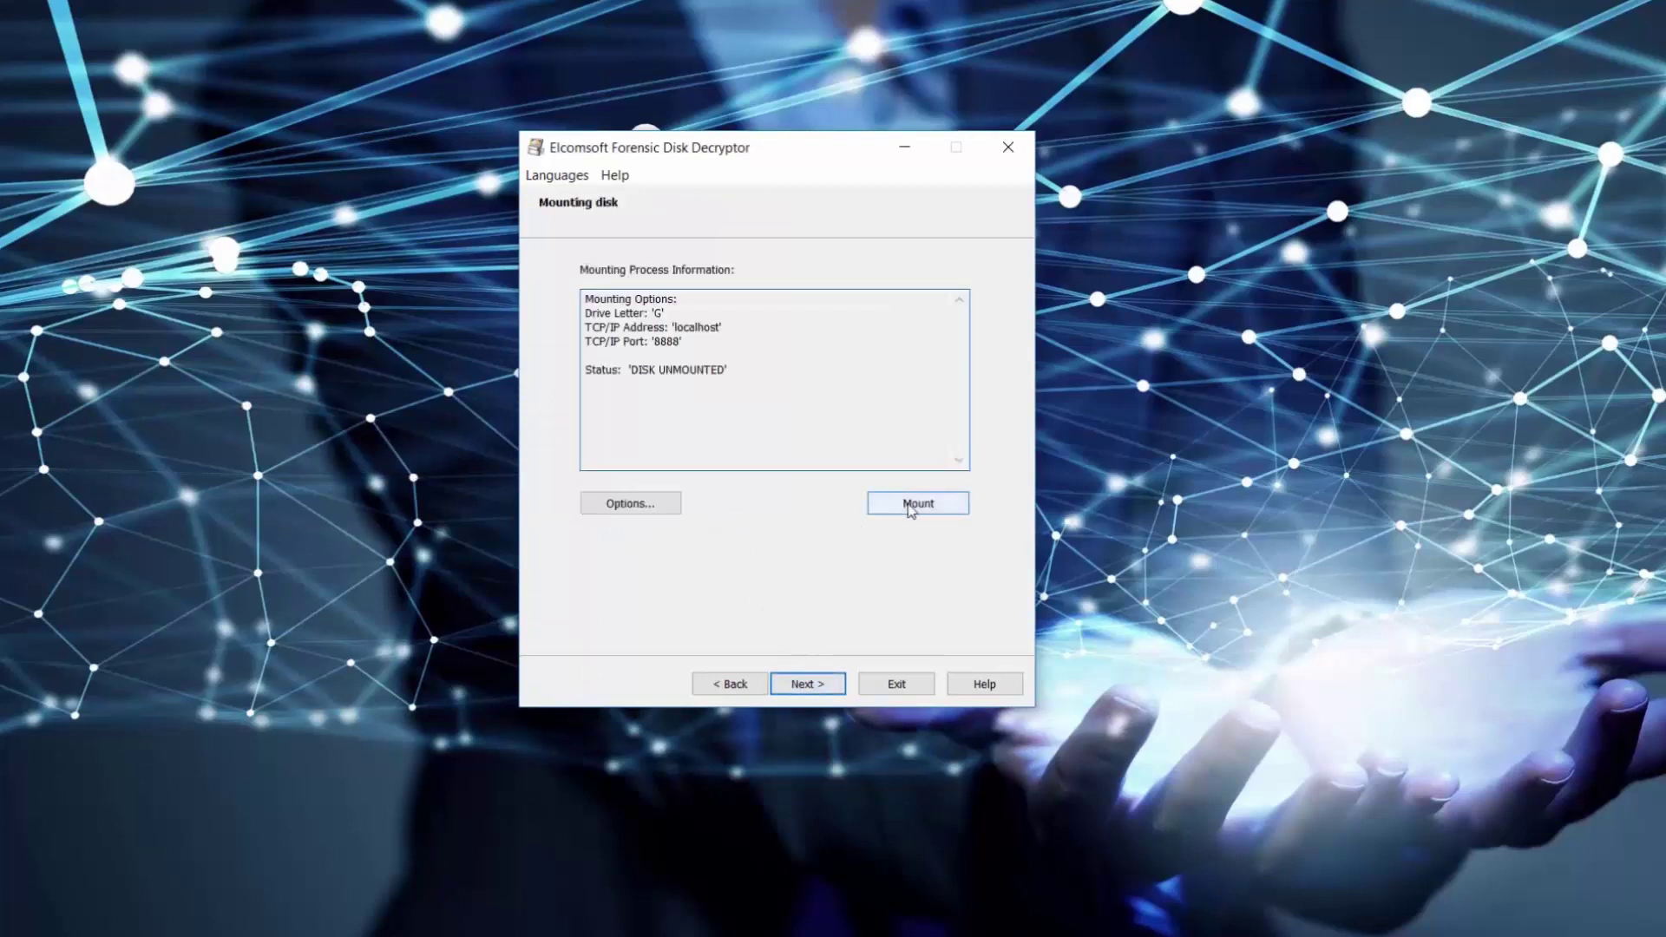